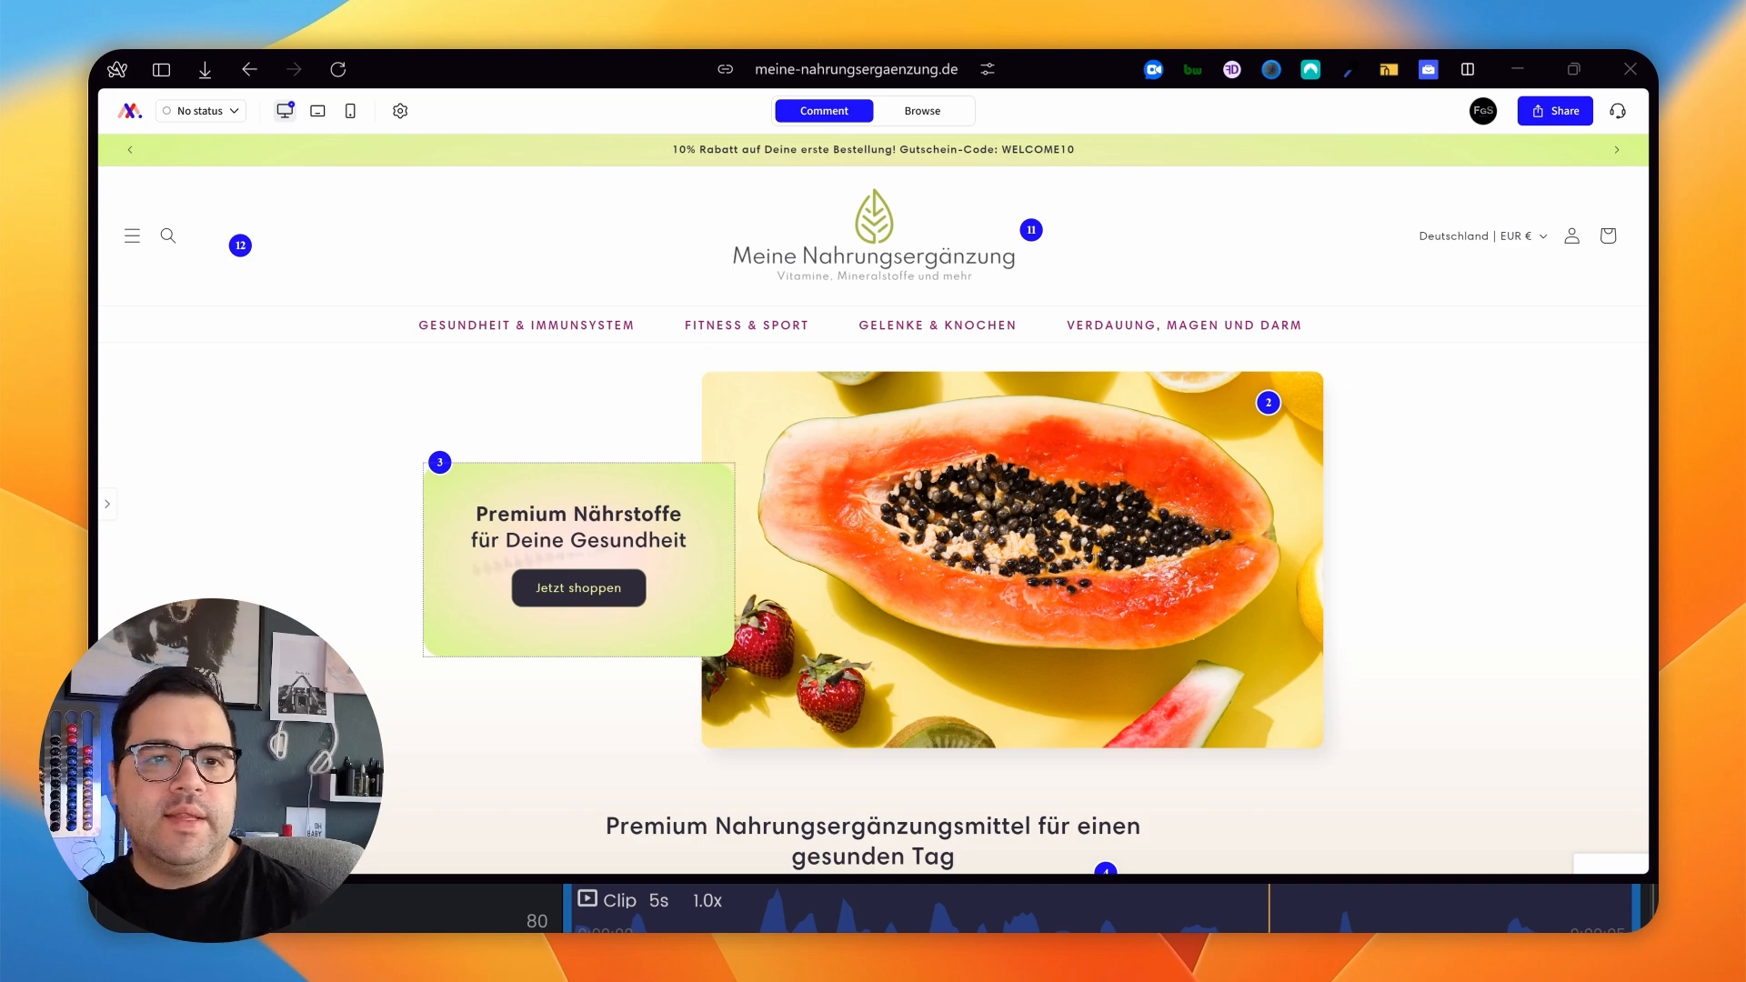
# Open the Chondroitin Pulver - 100g product page in Browse mode and return to Comment mode.
pyautogui.scroll(-8, 691, 500)
pyautogui.scroll(-3, 725, 512)
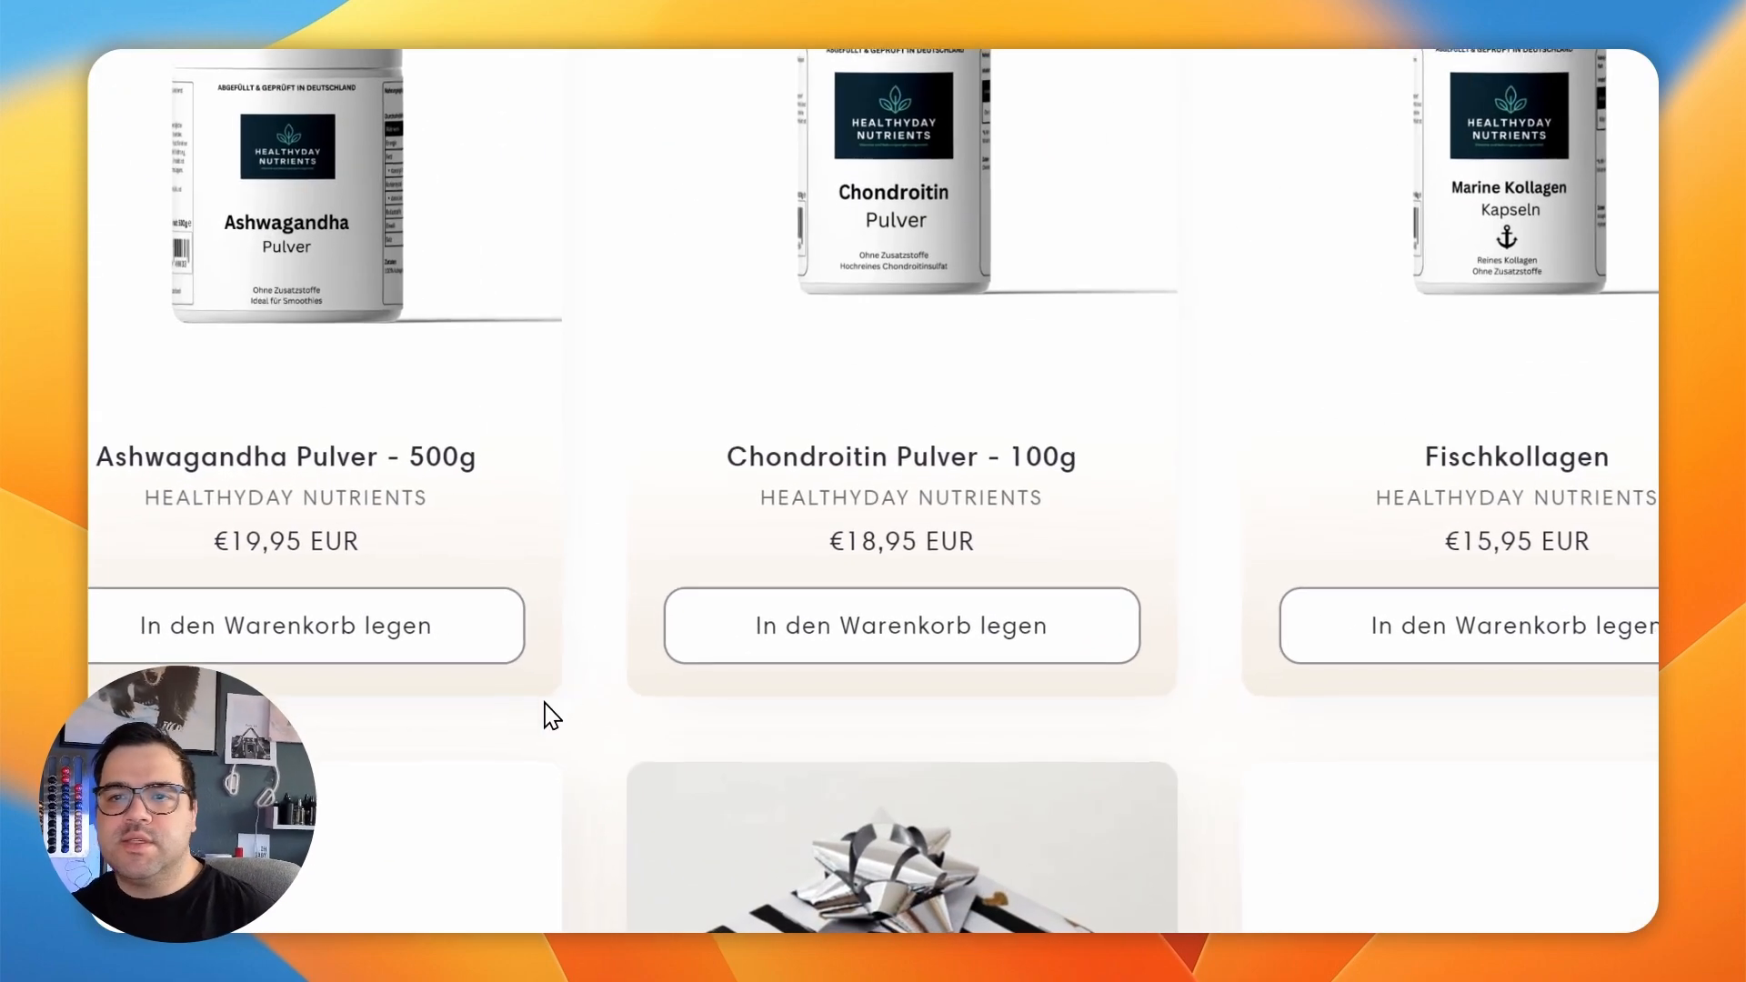
pyautogui.click(858, 184)
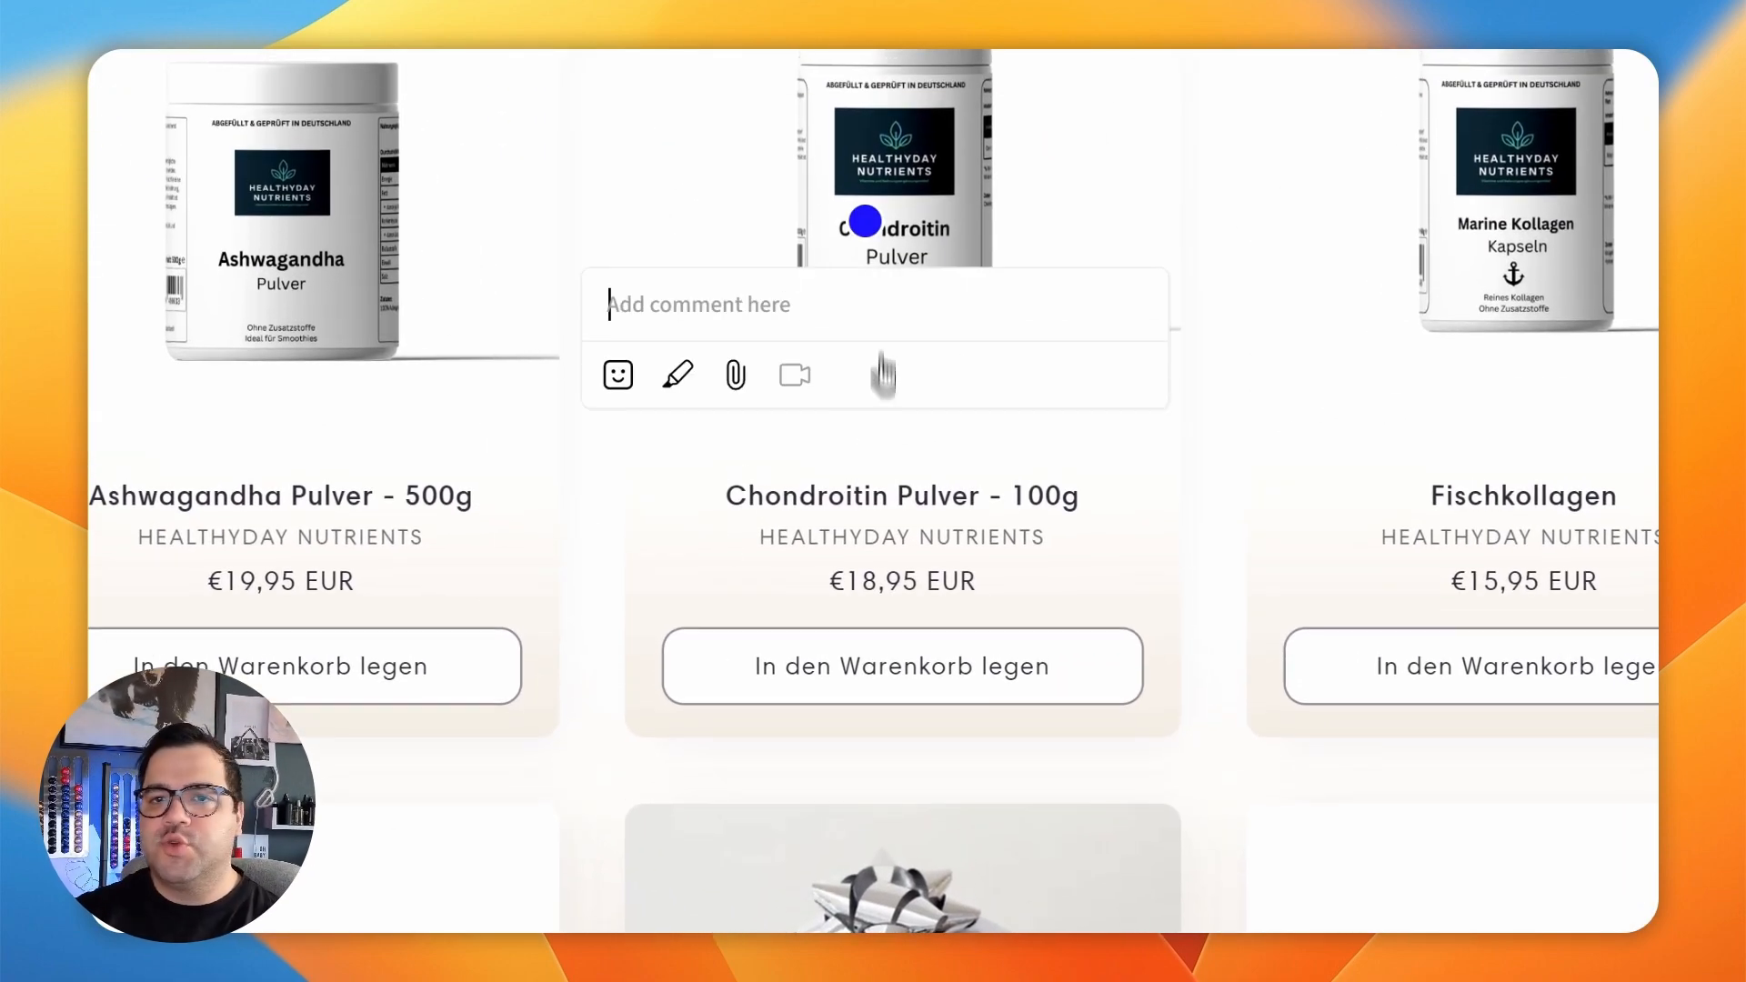
pyautogui.click(327, 115)
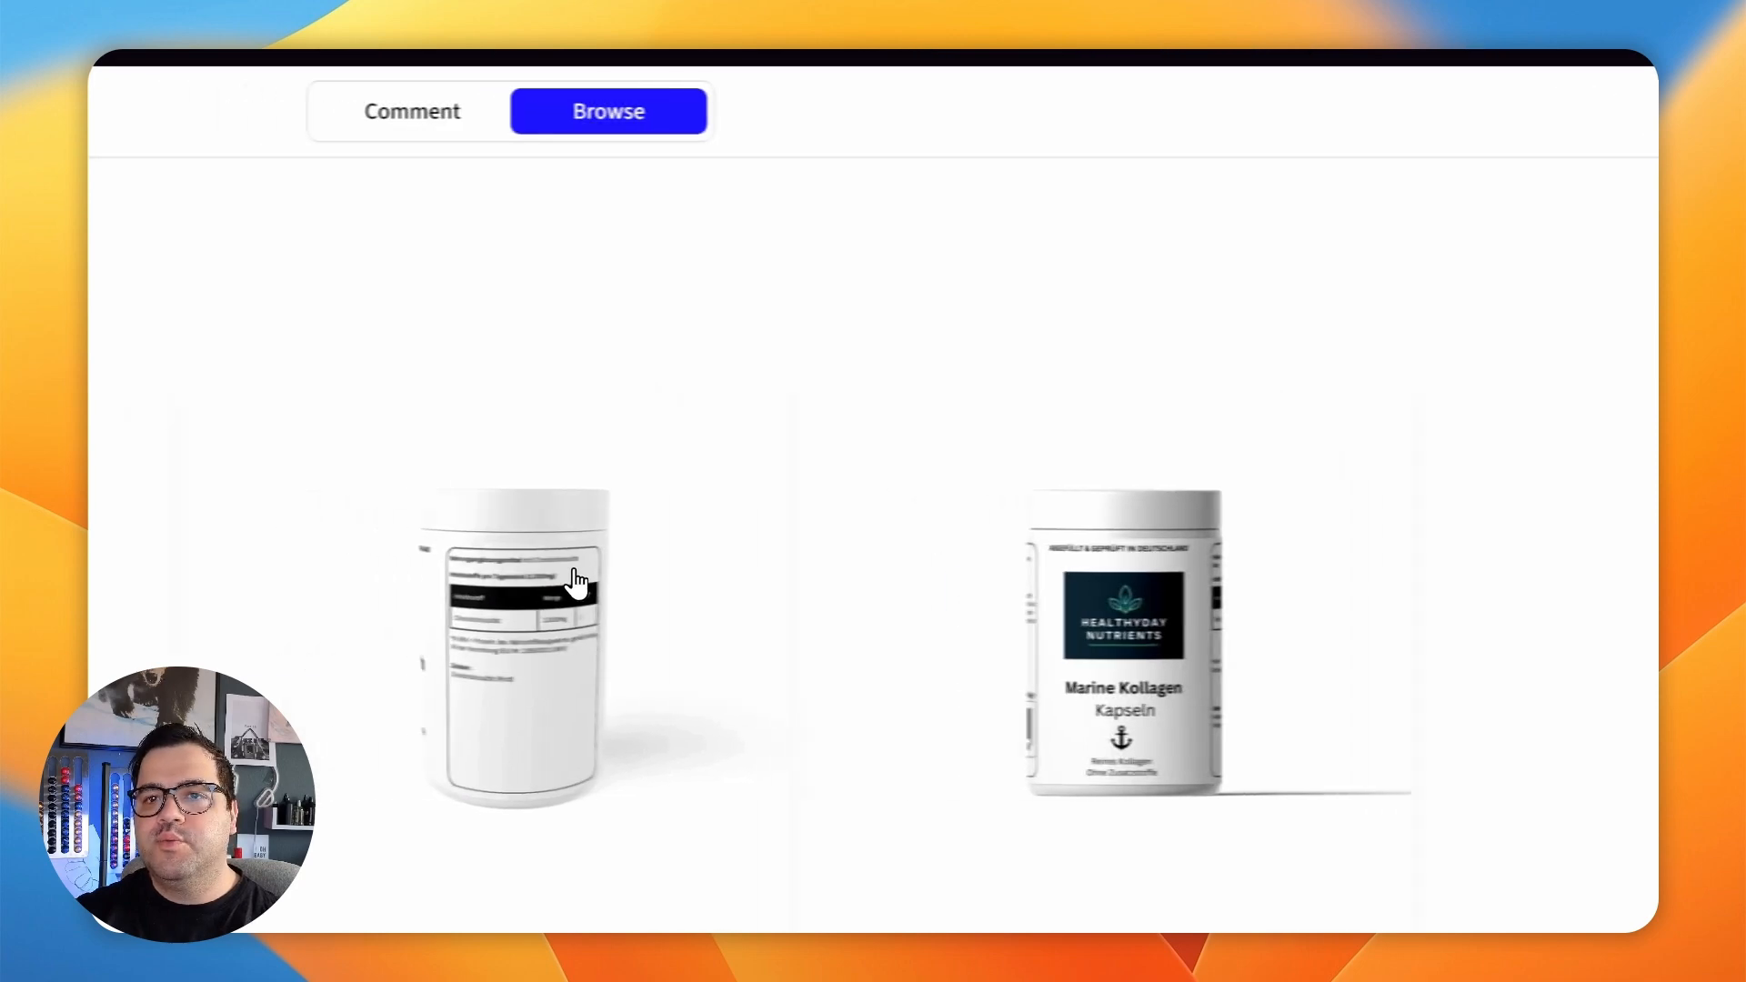
pyautogui.click(287, 577)
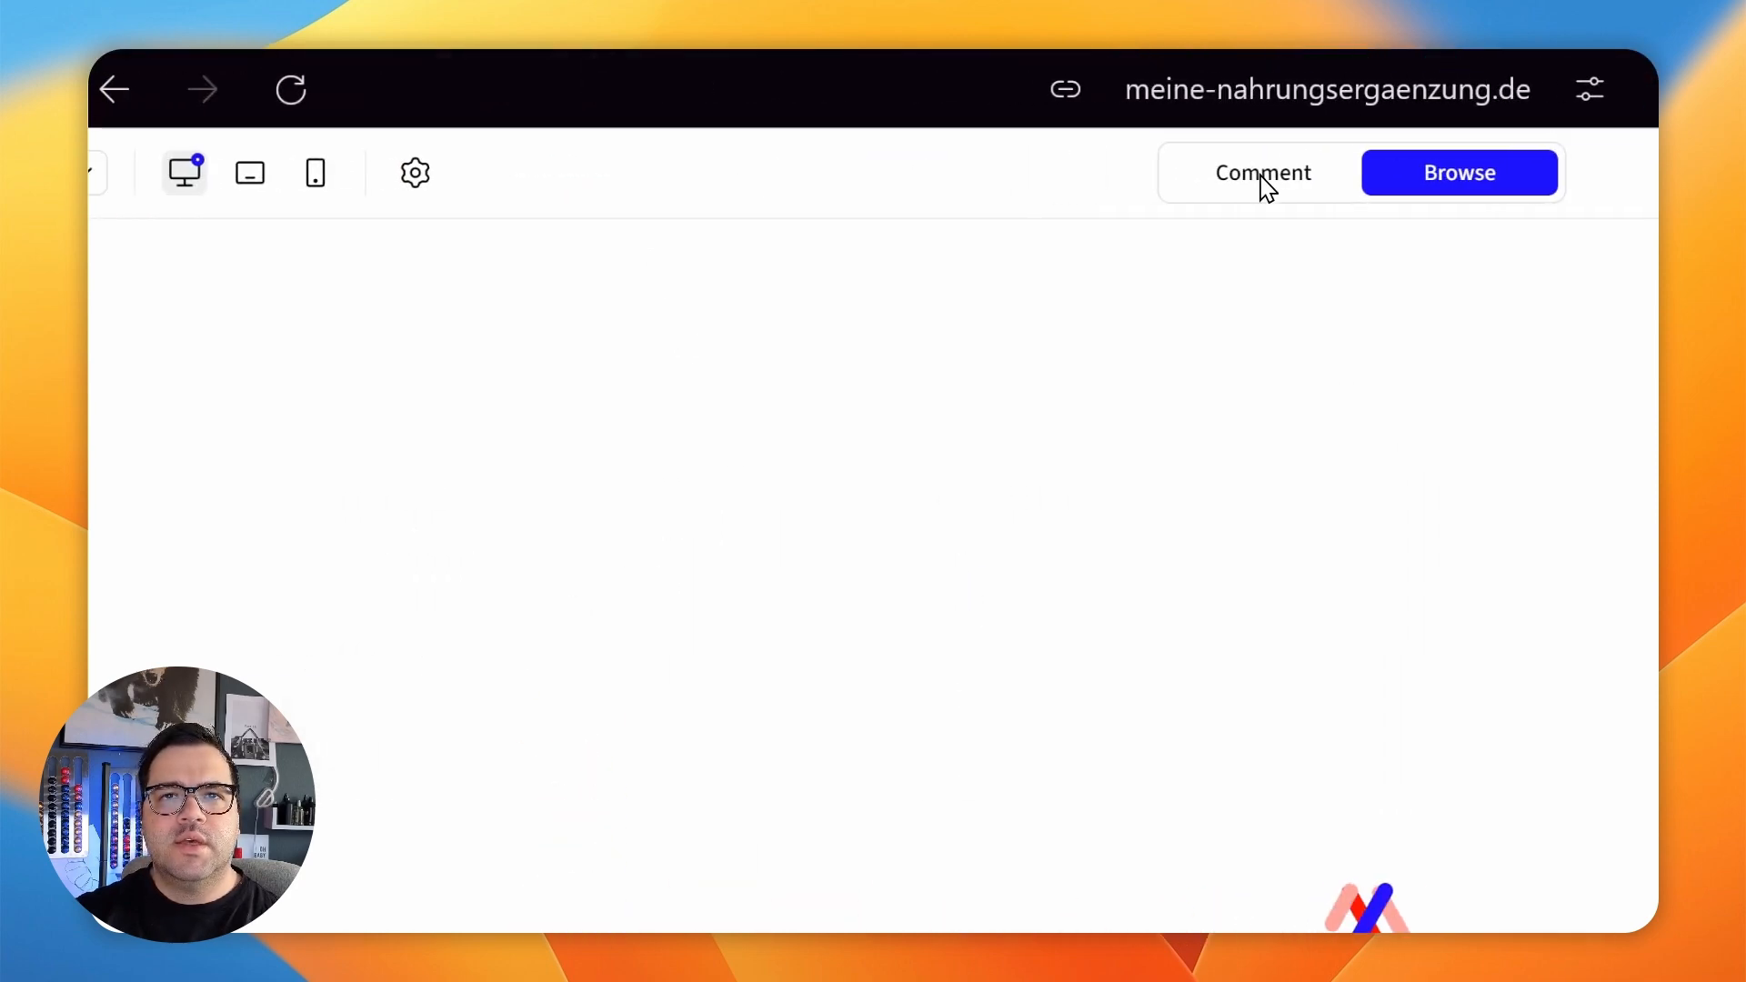
pyautogui.click(470, 145)
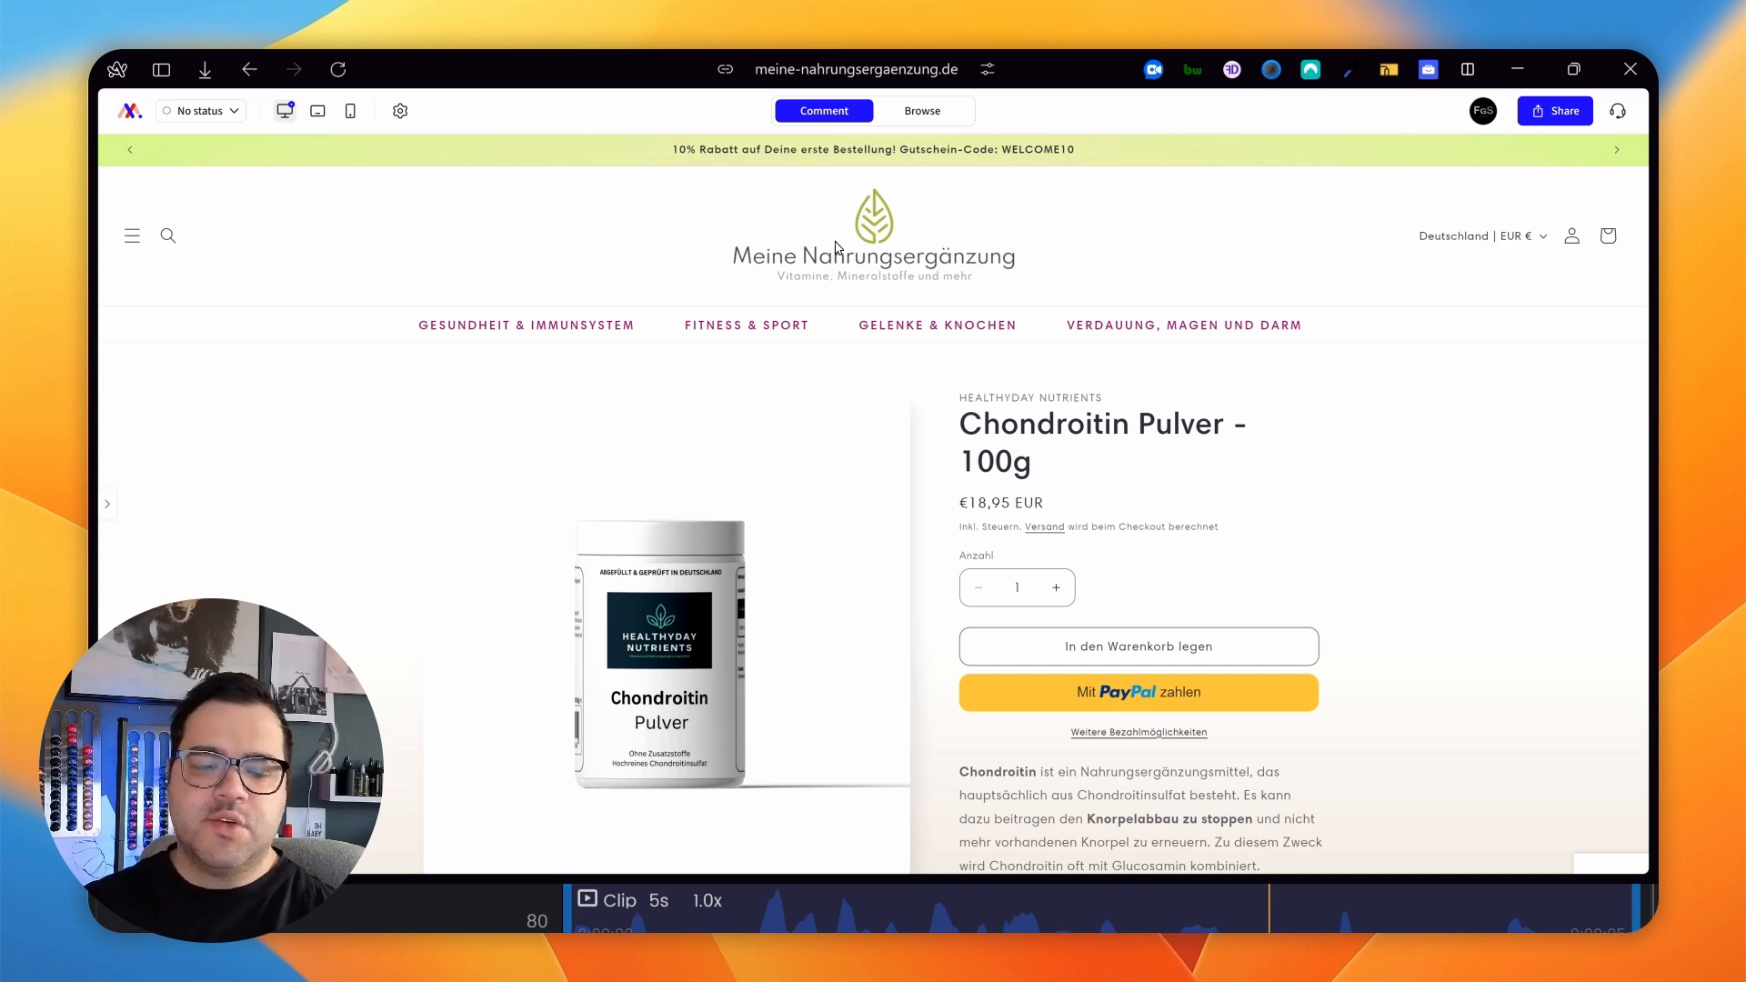
# Examine the Chondroitin Pulver product page, including its description, images, related products and newsletter section.
pyautogui.scroll(-3, 642, 733)
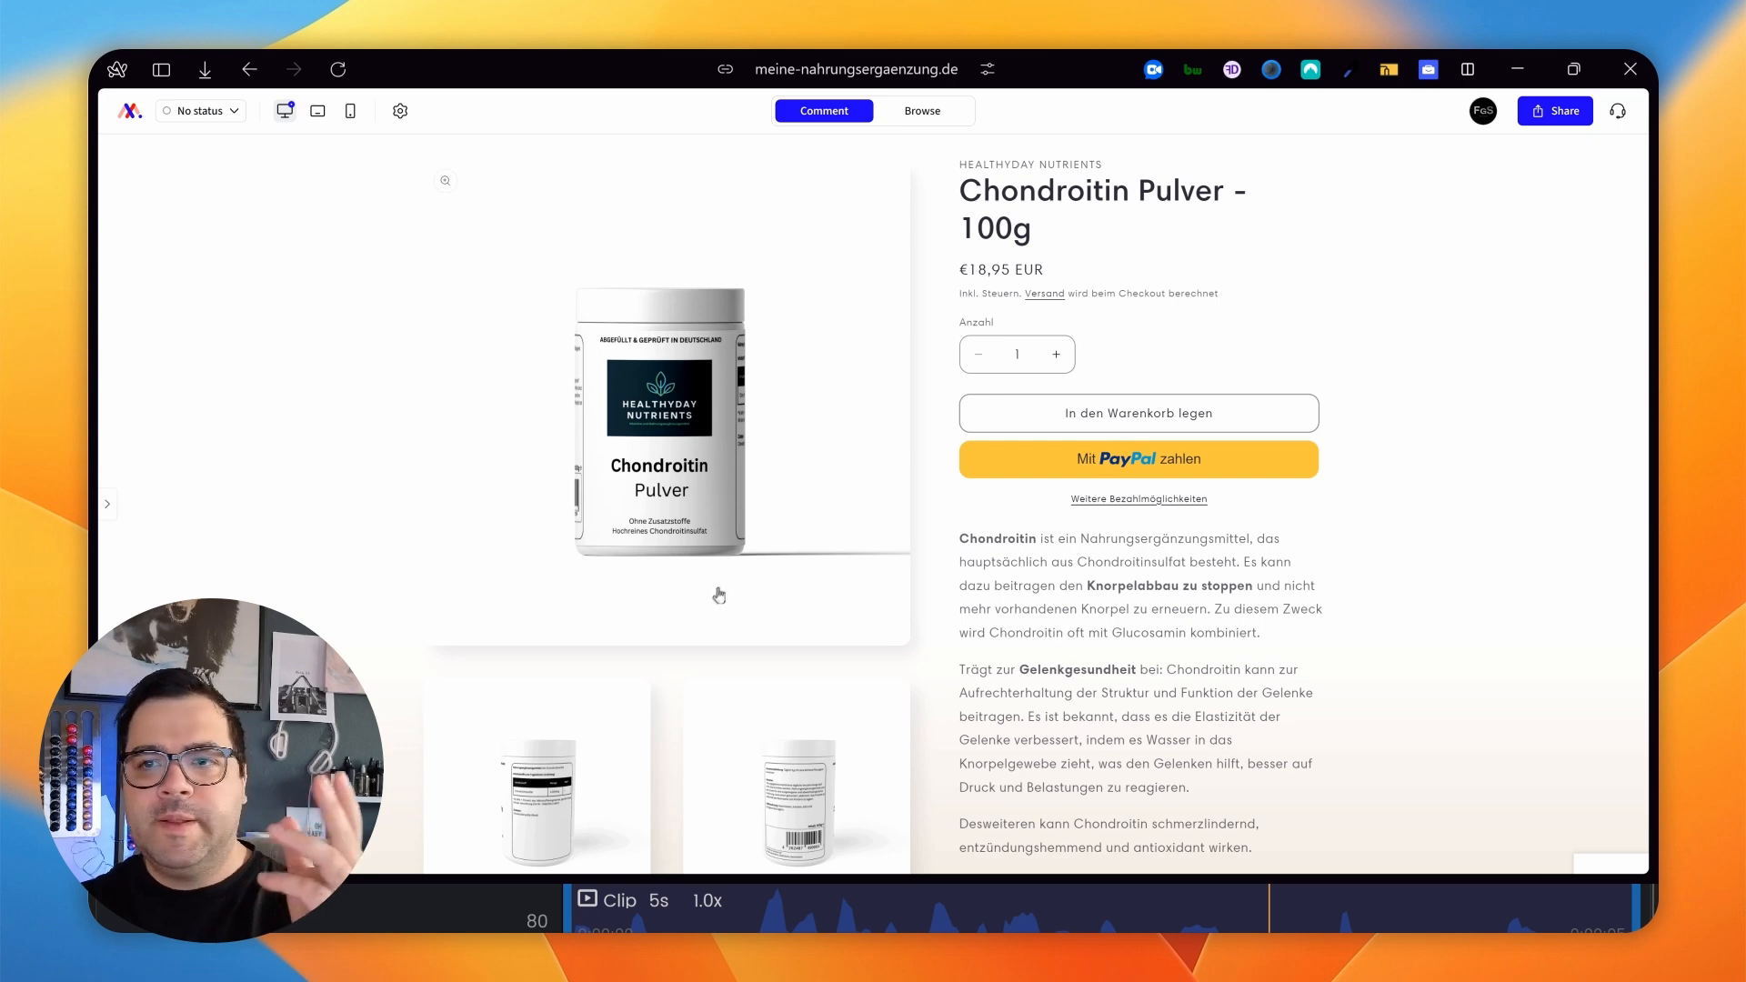
pyautogui.scroll(-5, 724, 590)
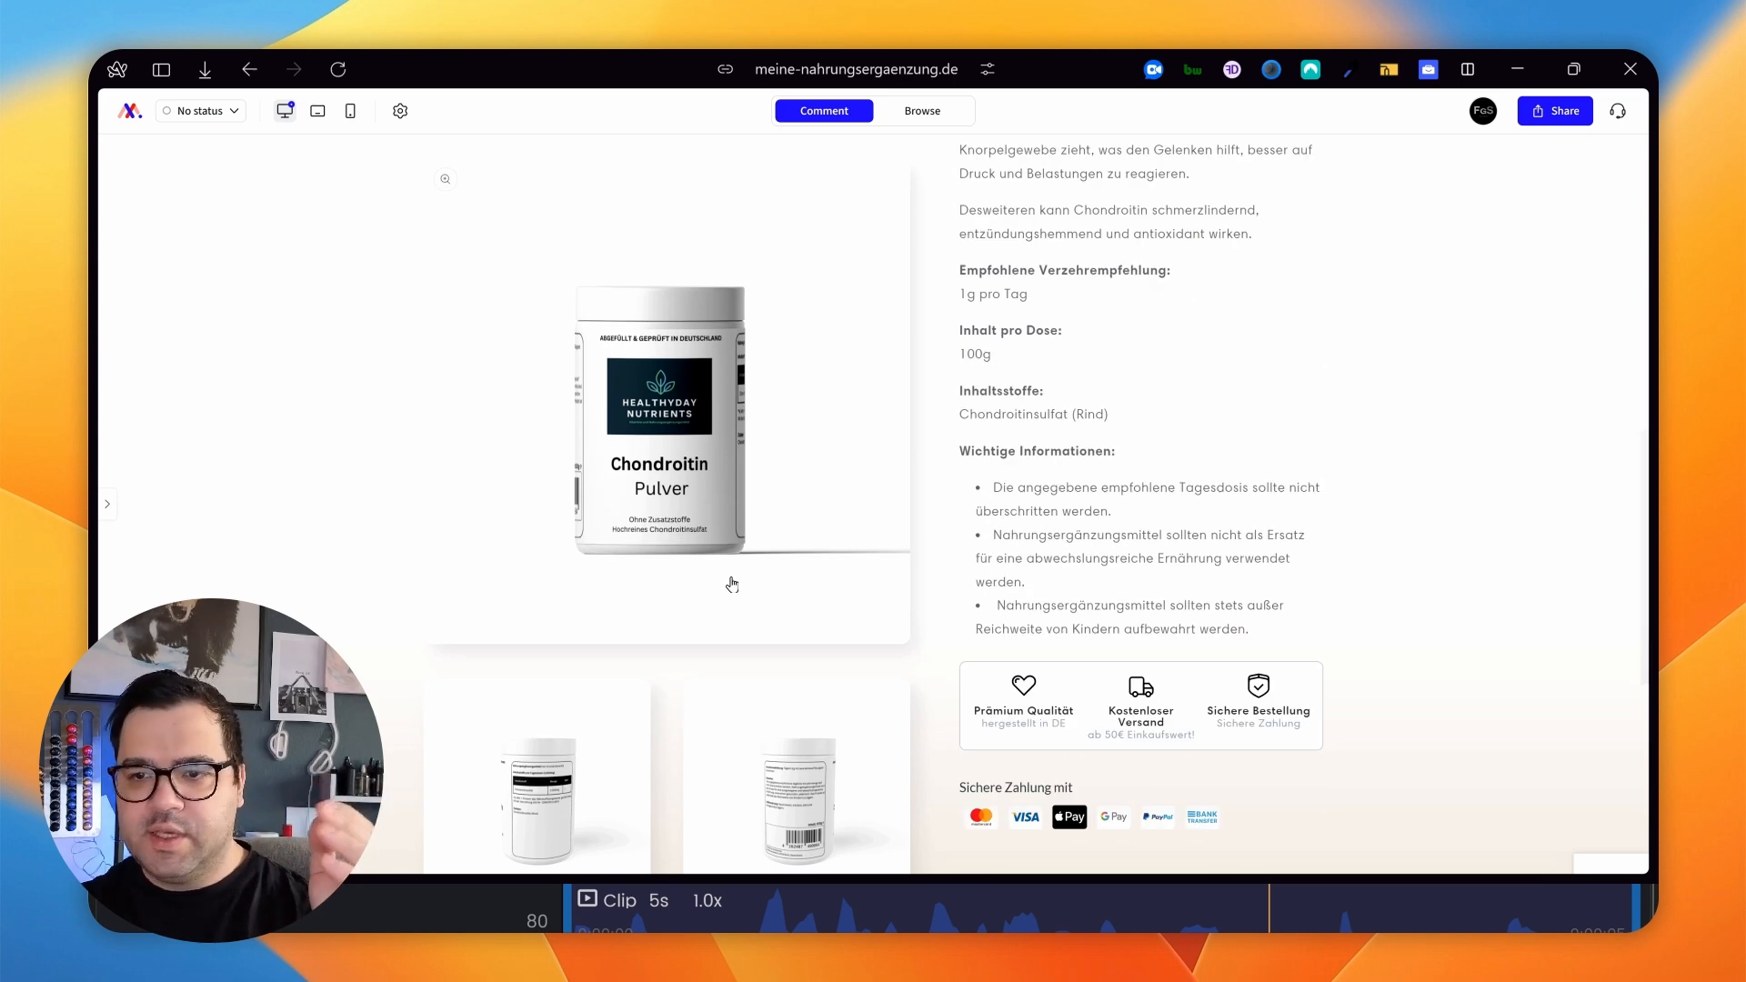
pyautogui.scroll(-3, 727, 582)
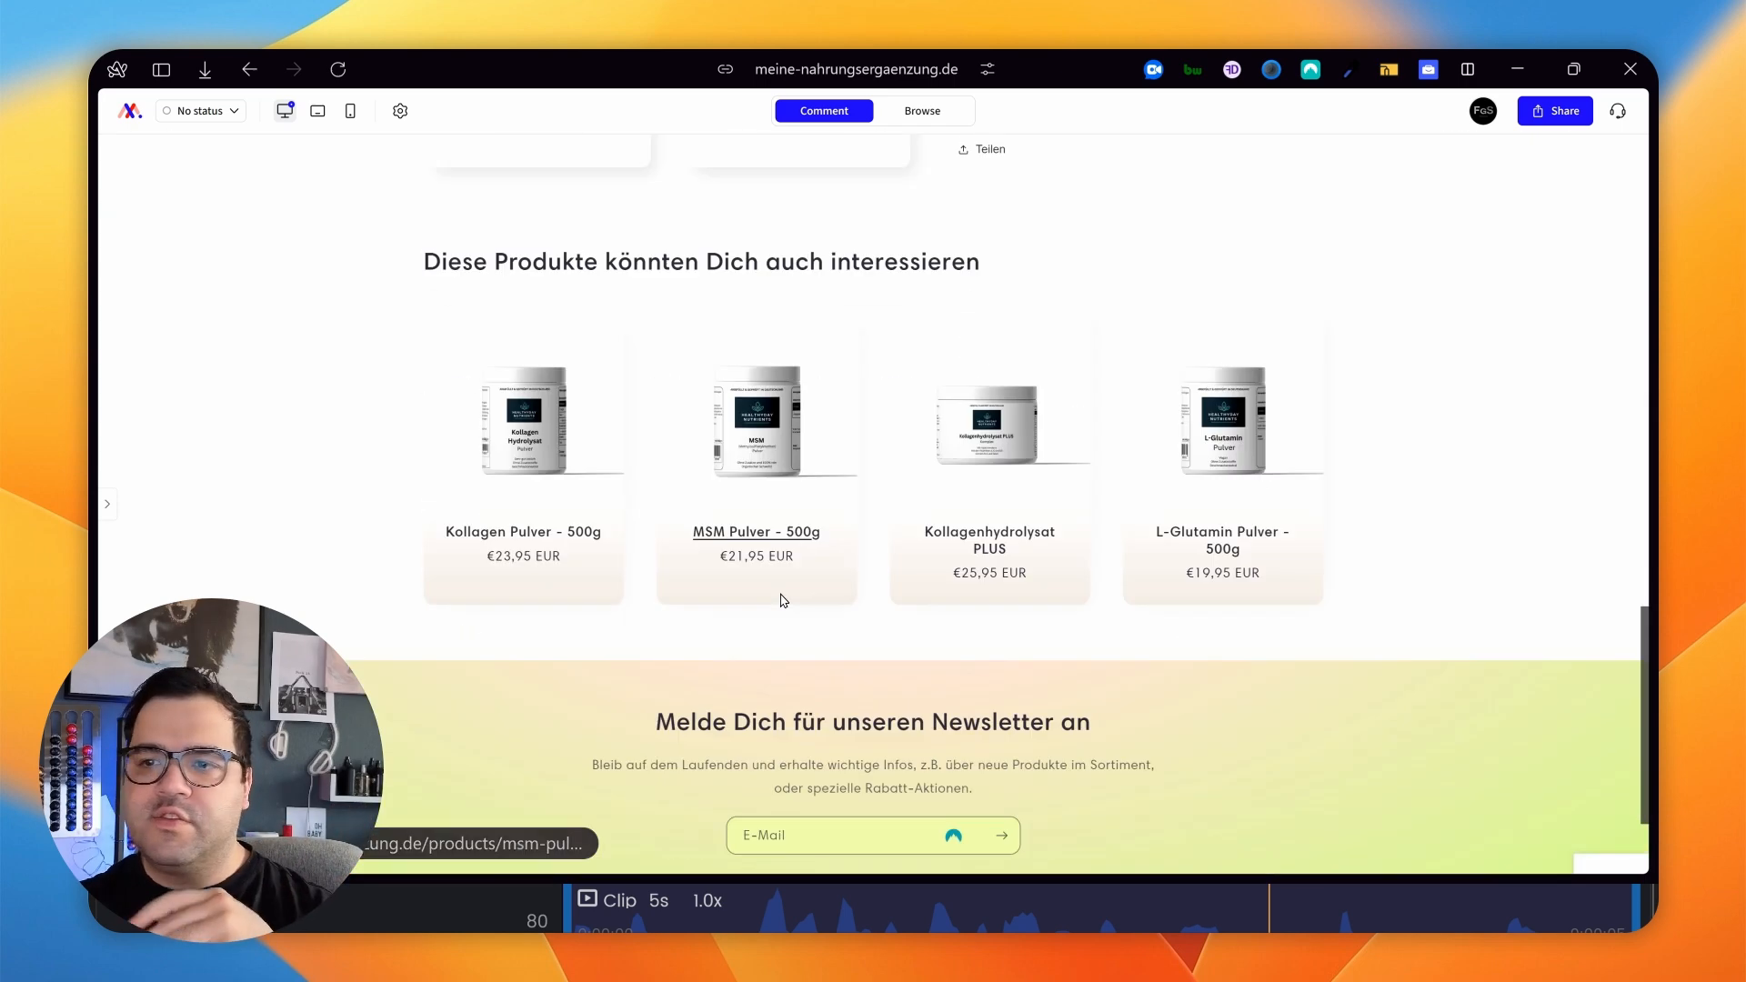
pyautogui.scroll(-3, 784, 600)
pyautogui.scroll(2, 786, 604)
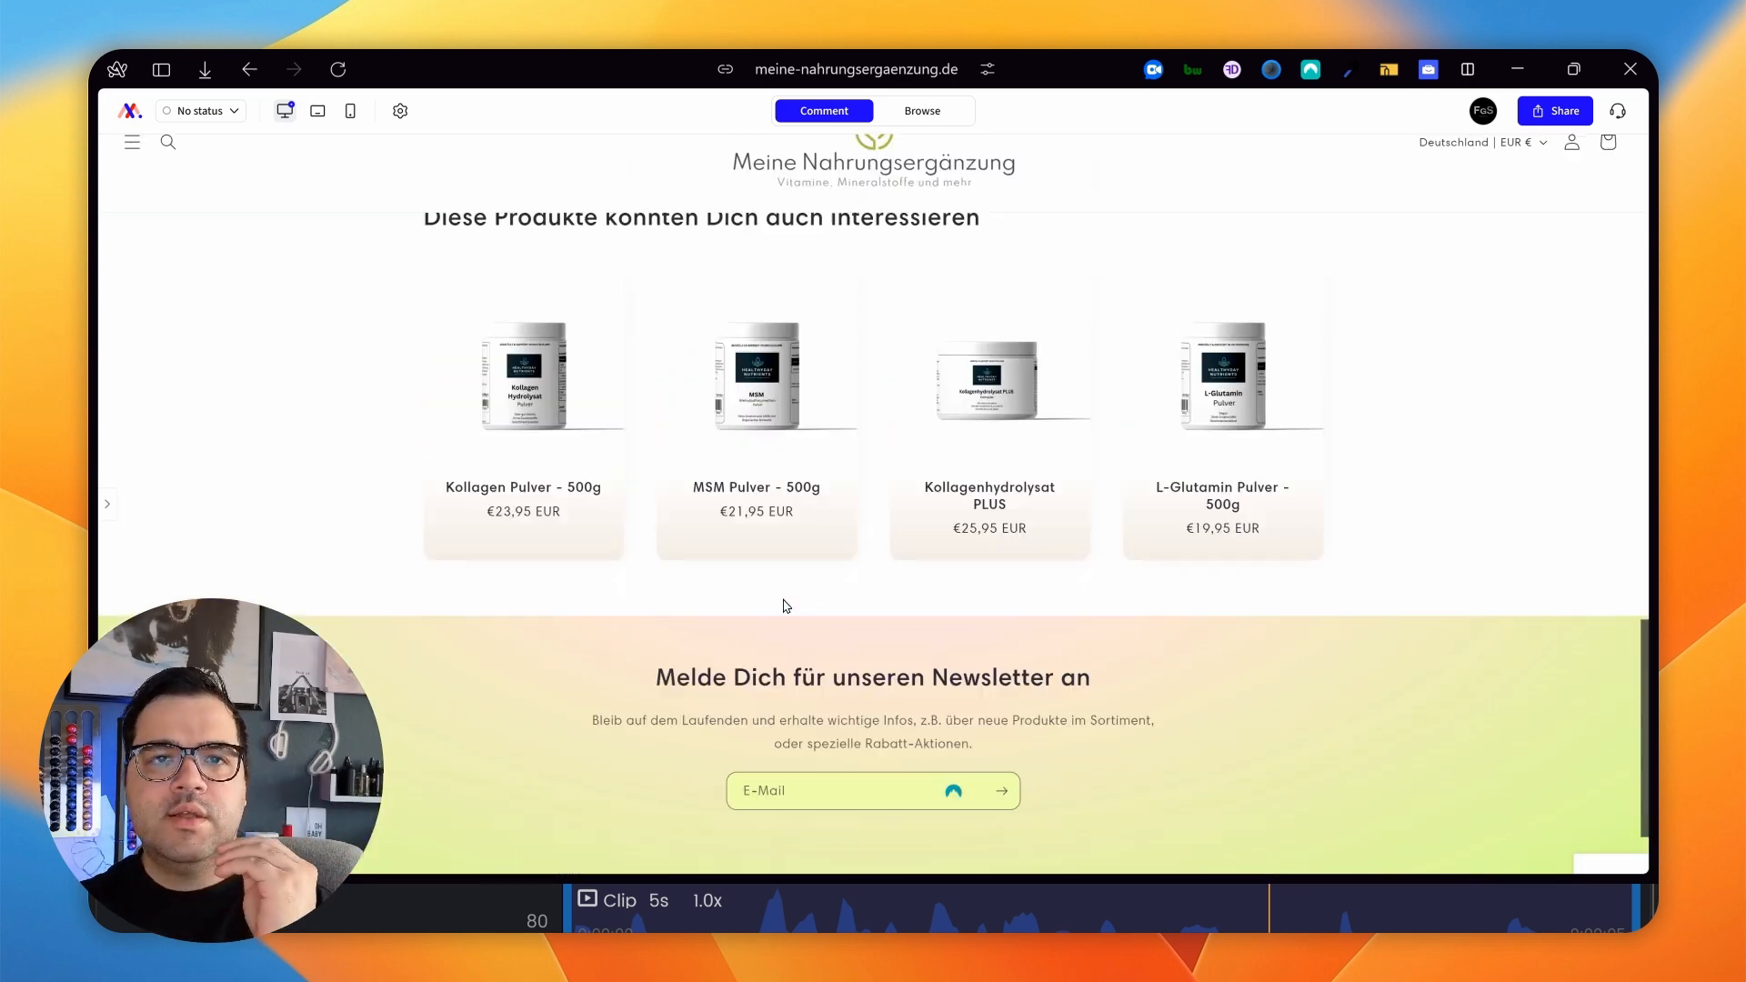
pyautogui.scroll(5, 786, 605)
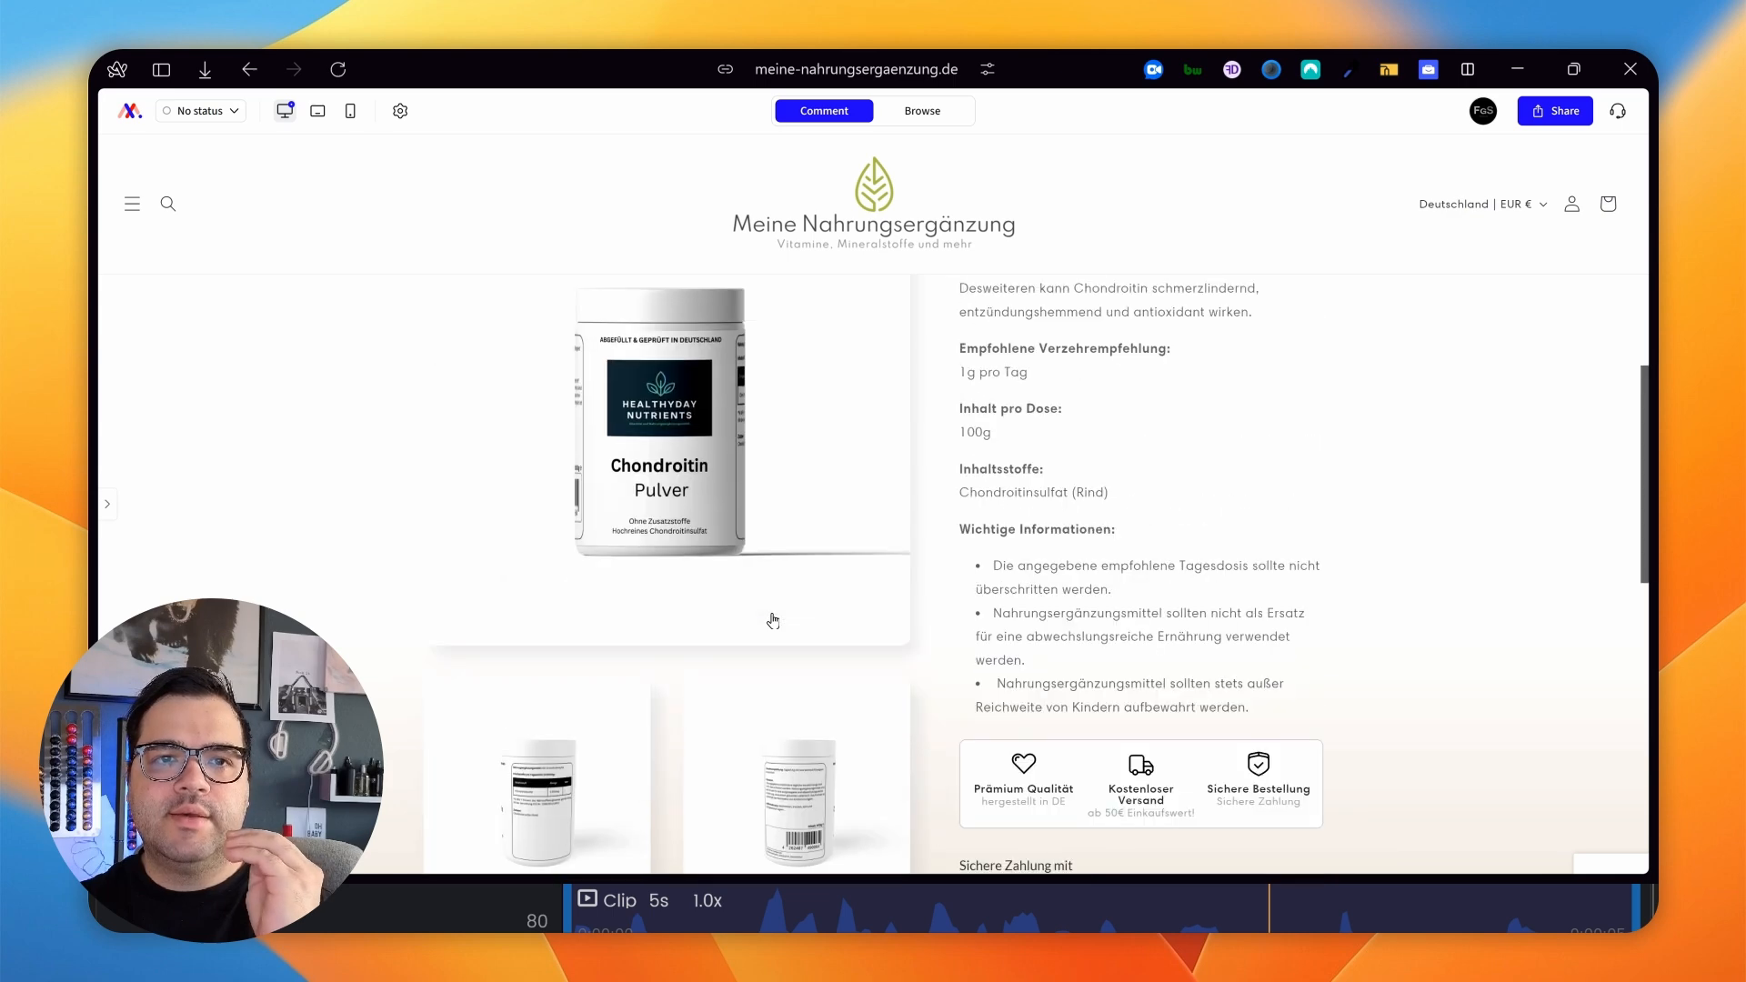
pyautogui.scroll(4, 772, 620)
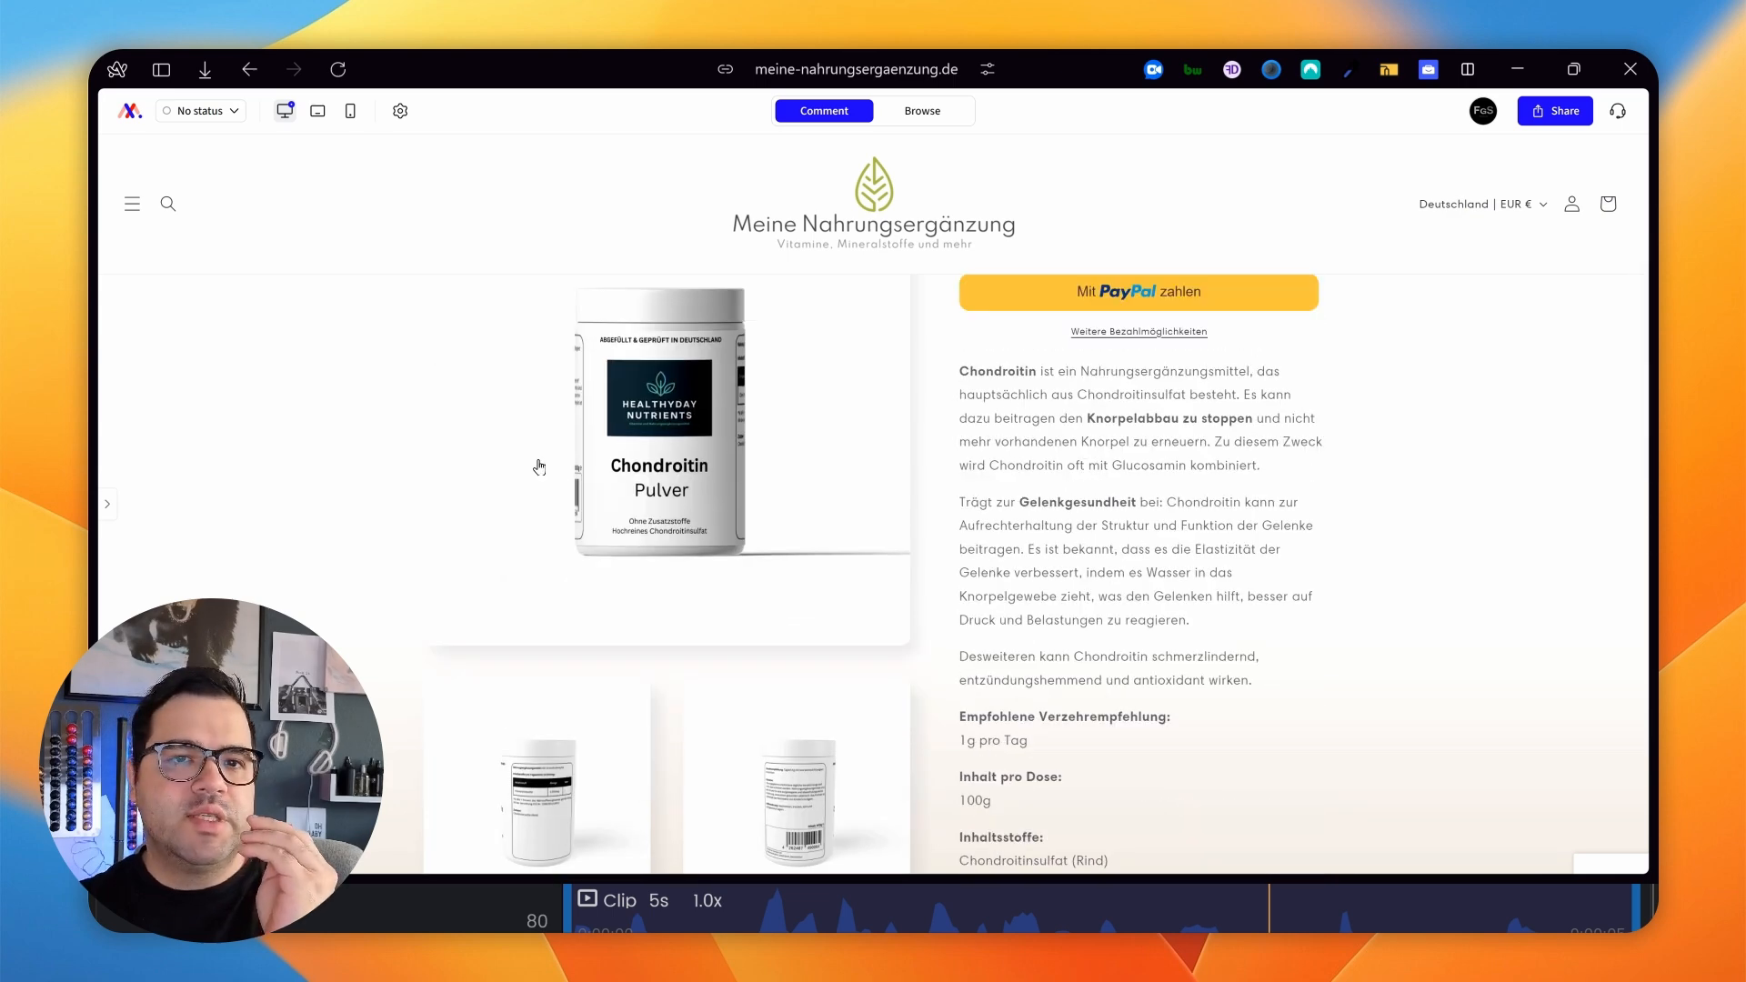
pyautogui.scroll(3, 528, 473)
pyautogui.scroll(-3, 523, 480)
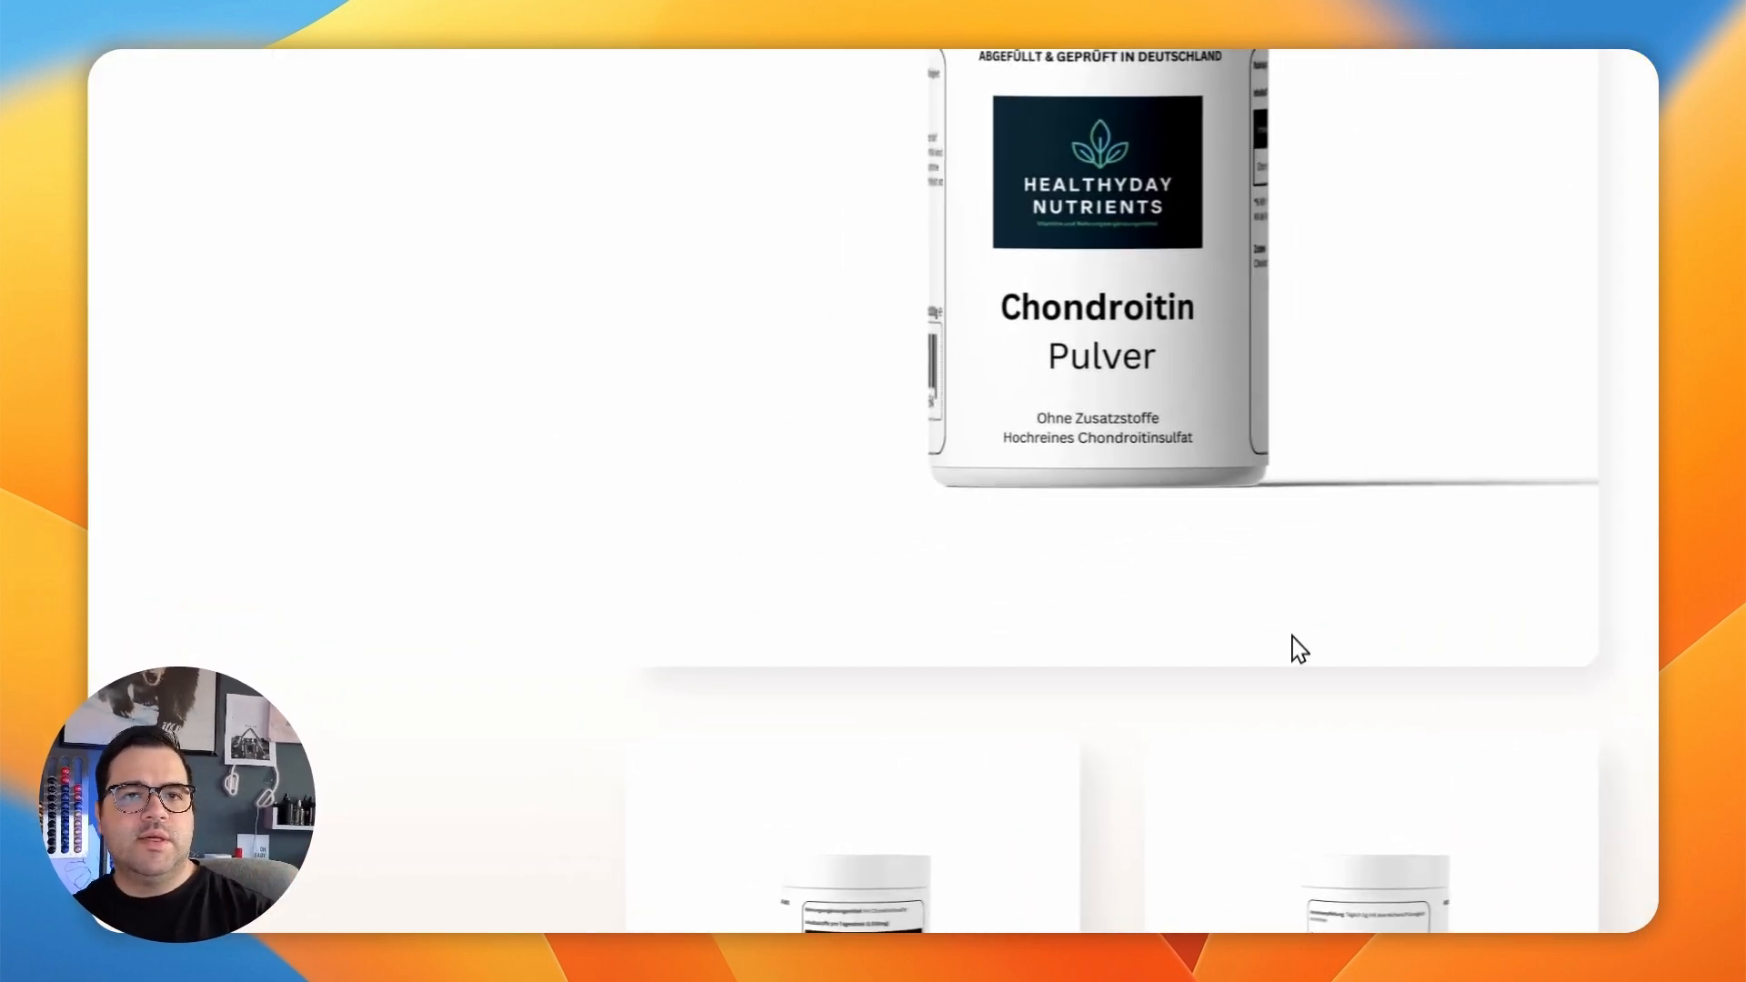
# Start a comment beside the main Chondroitin Pulver image with the text "different types of picturs".
pyautogui.click(281, 337)
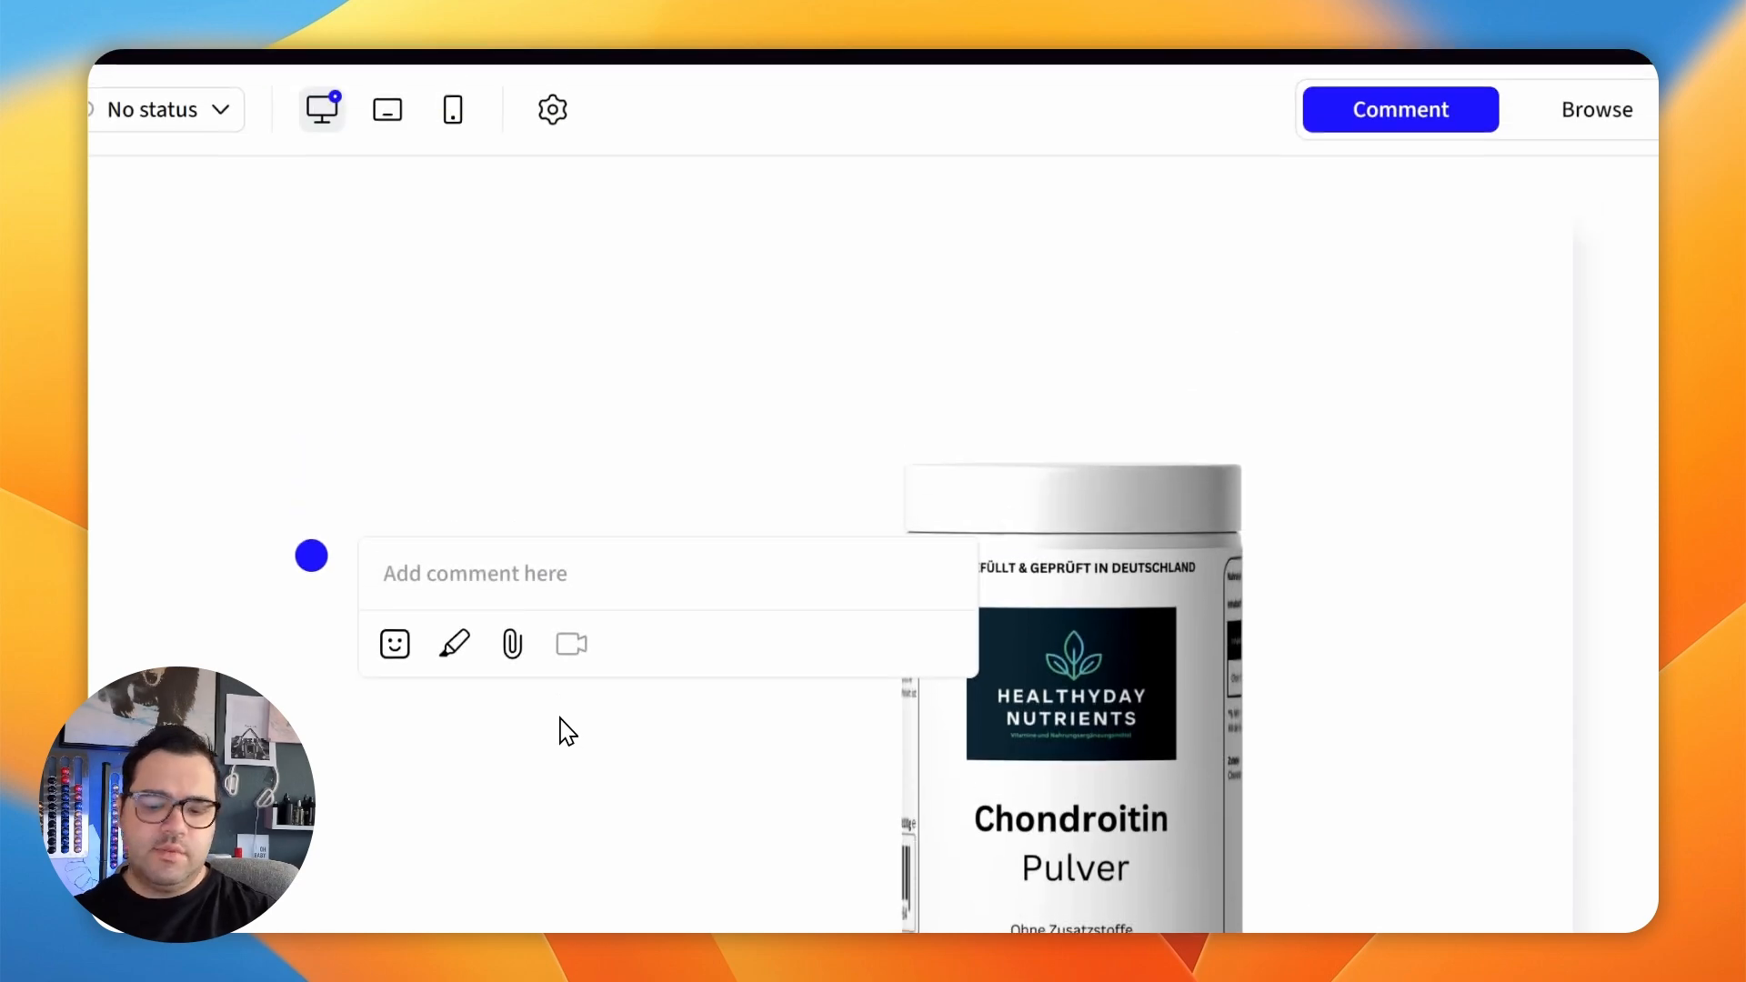
pyautogui.write('differ')
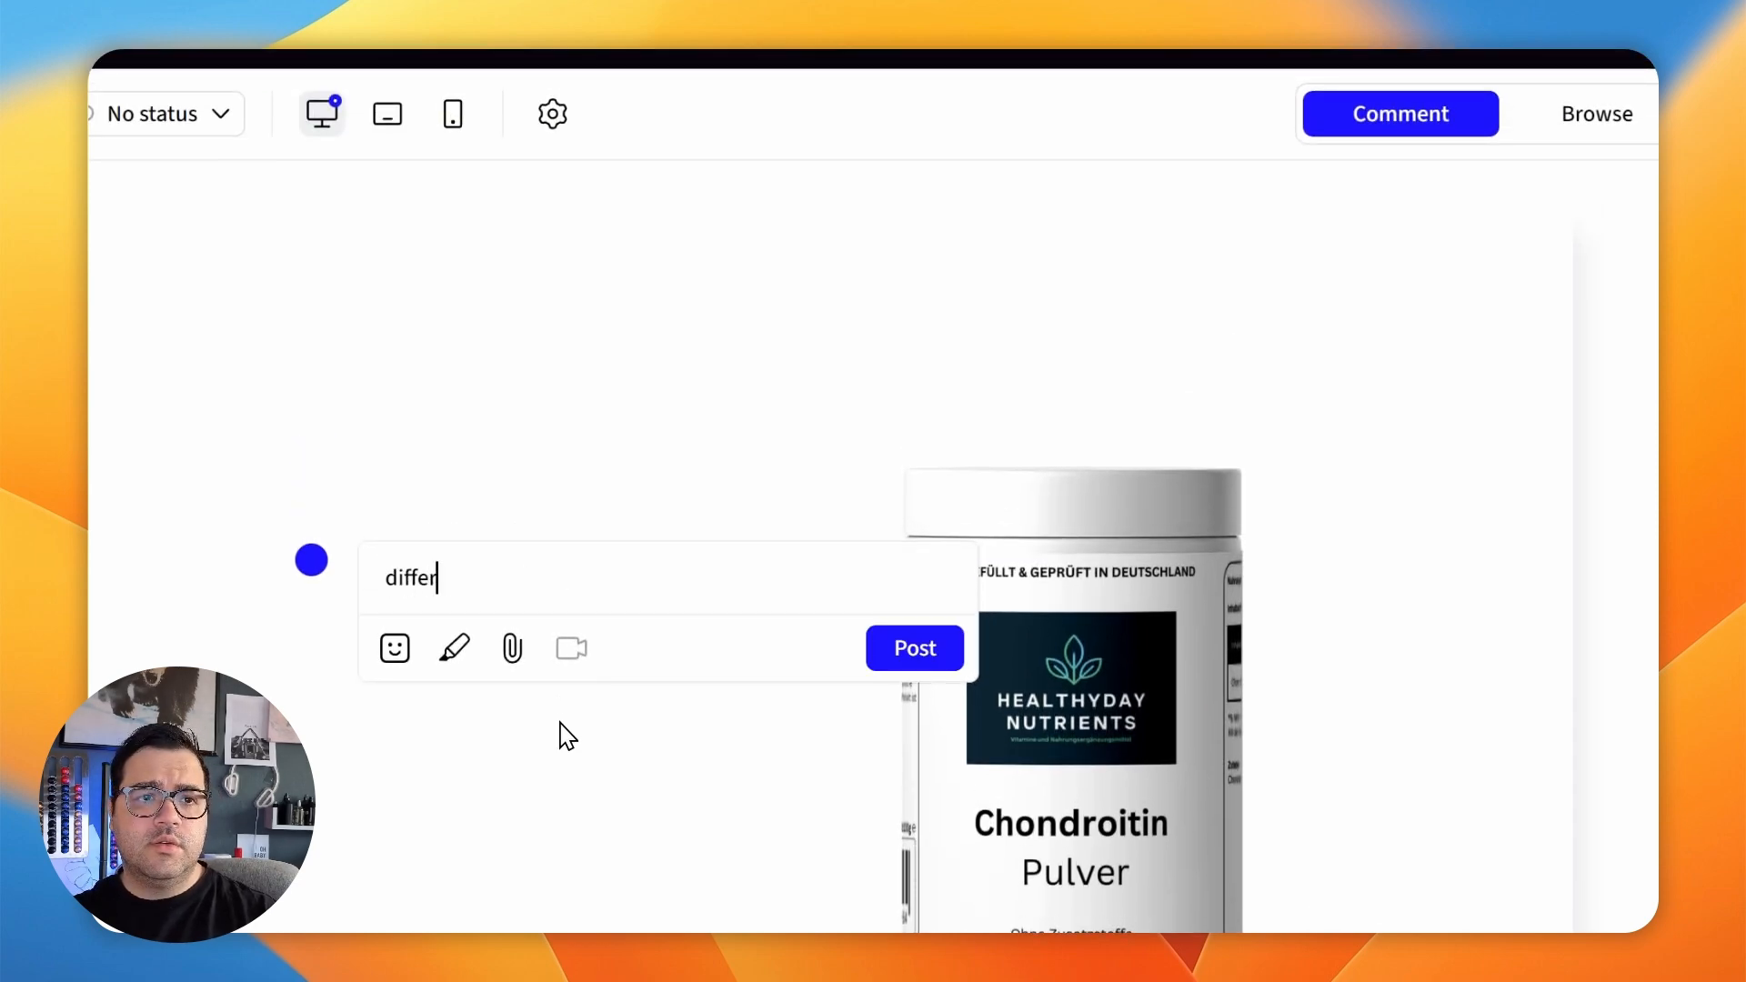
pyautogui.write('ent types of picturs')
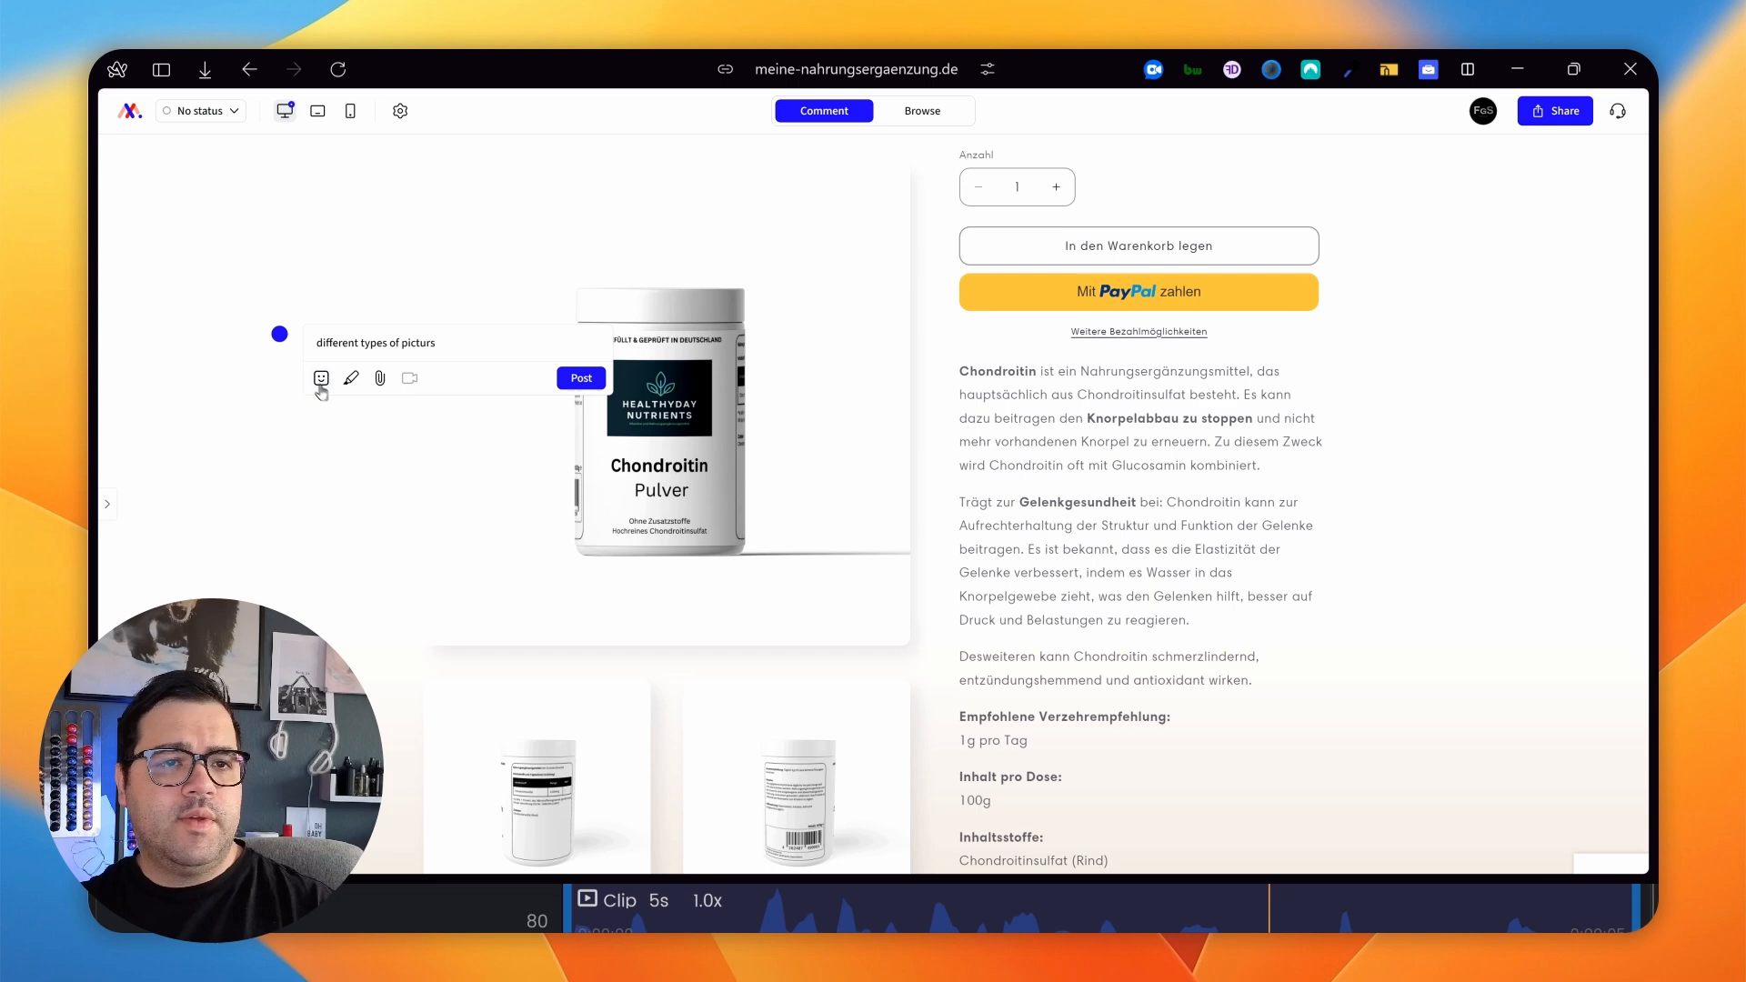
# Add arrow markup pointing at the product images and post the comment.
pyautogui.click(351, 377)
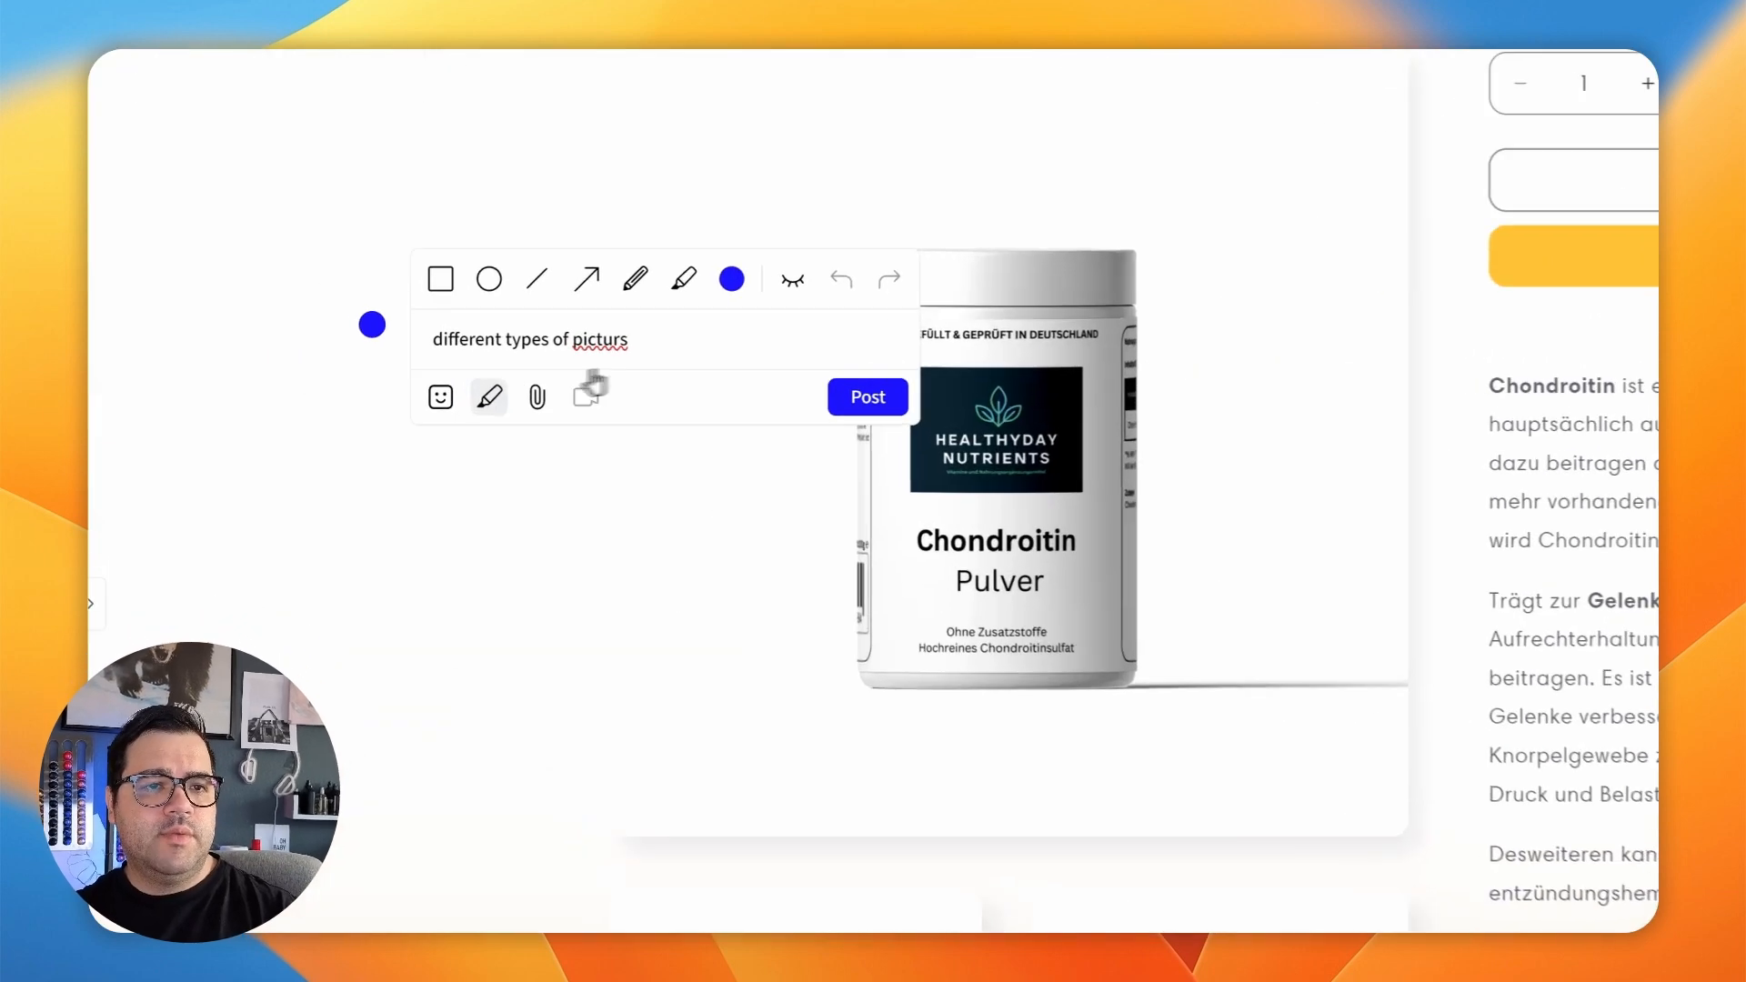
pyautogui.click(413, 305)
pyautogui.moveTo(309, 476); pyautogui.dragTo(495, 464)
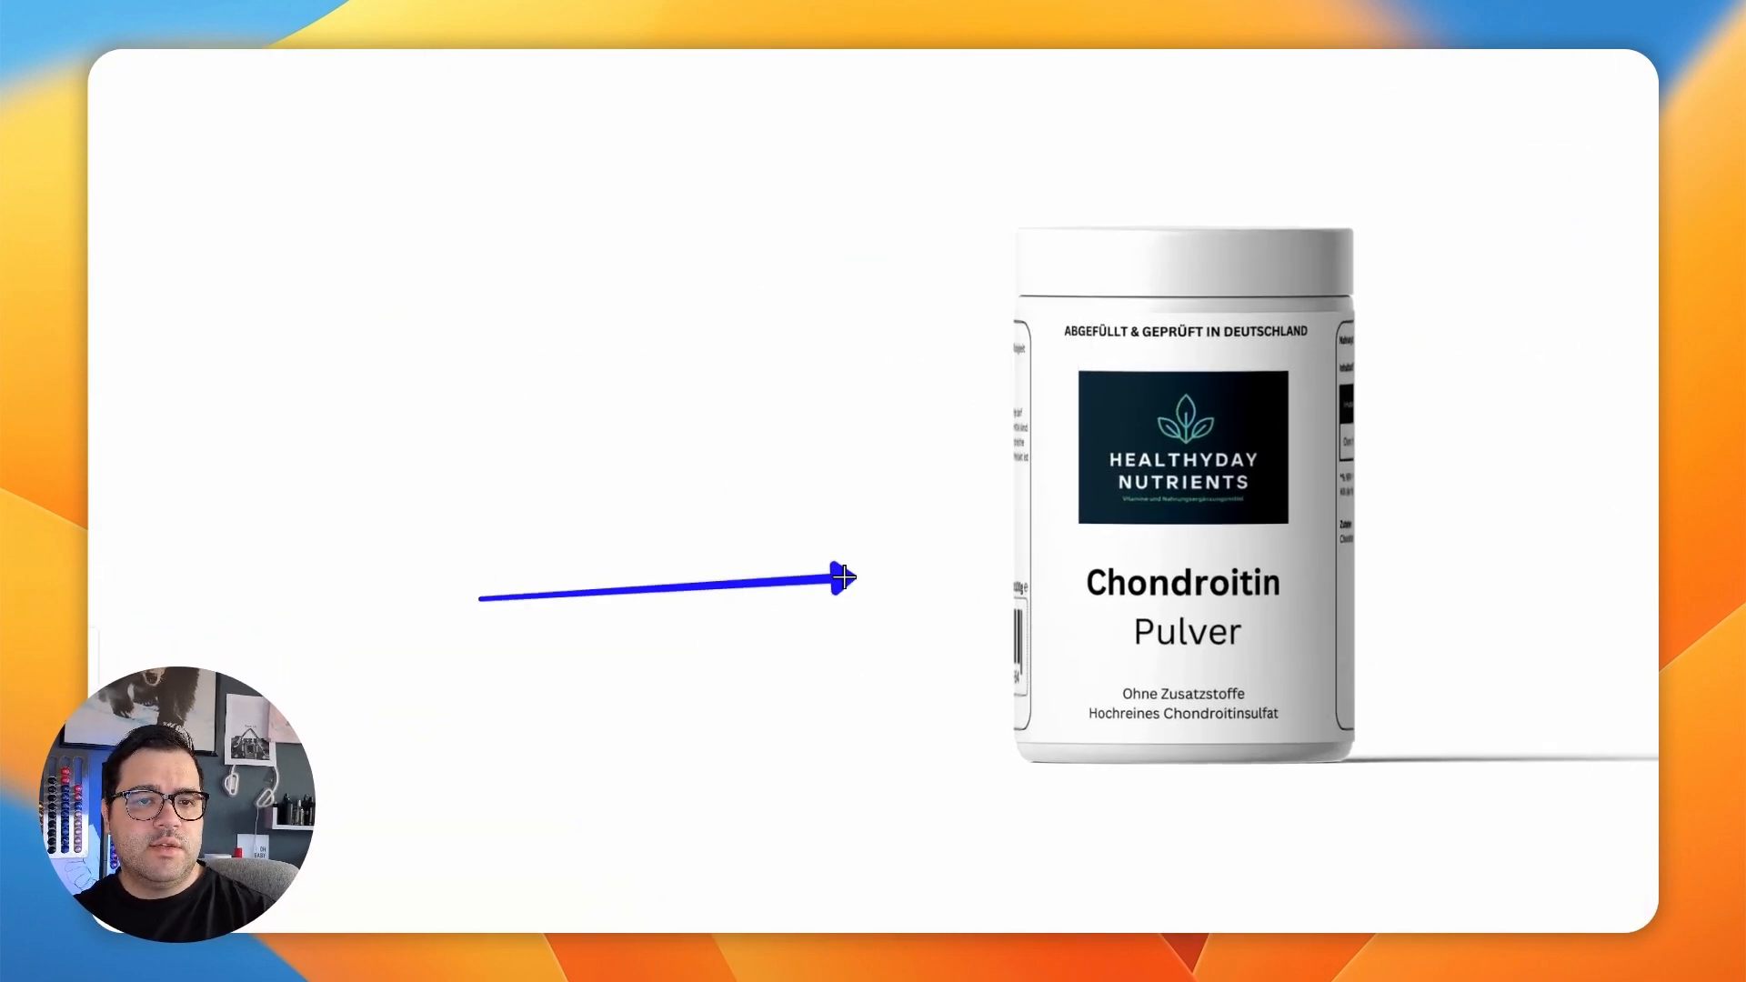
pyautogui.moveTo(844, 579); pyautogui.dragTo(846, 579)
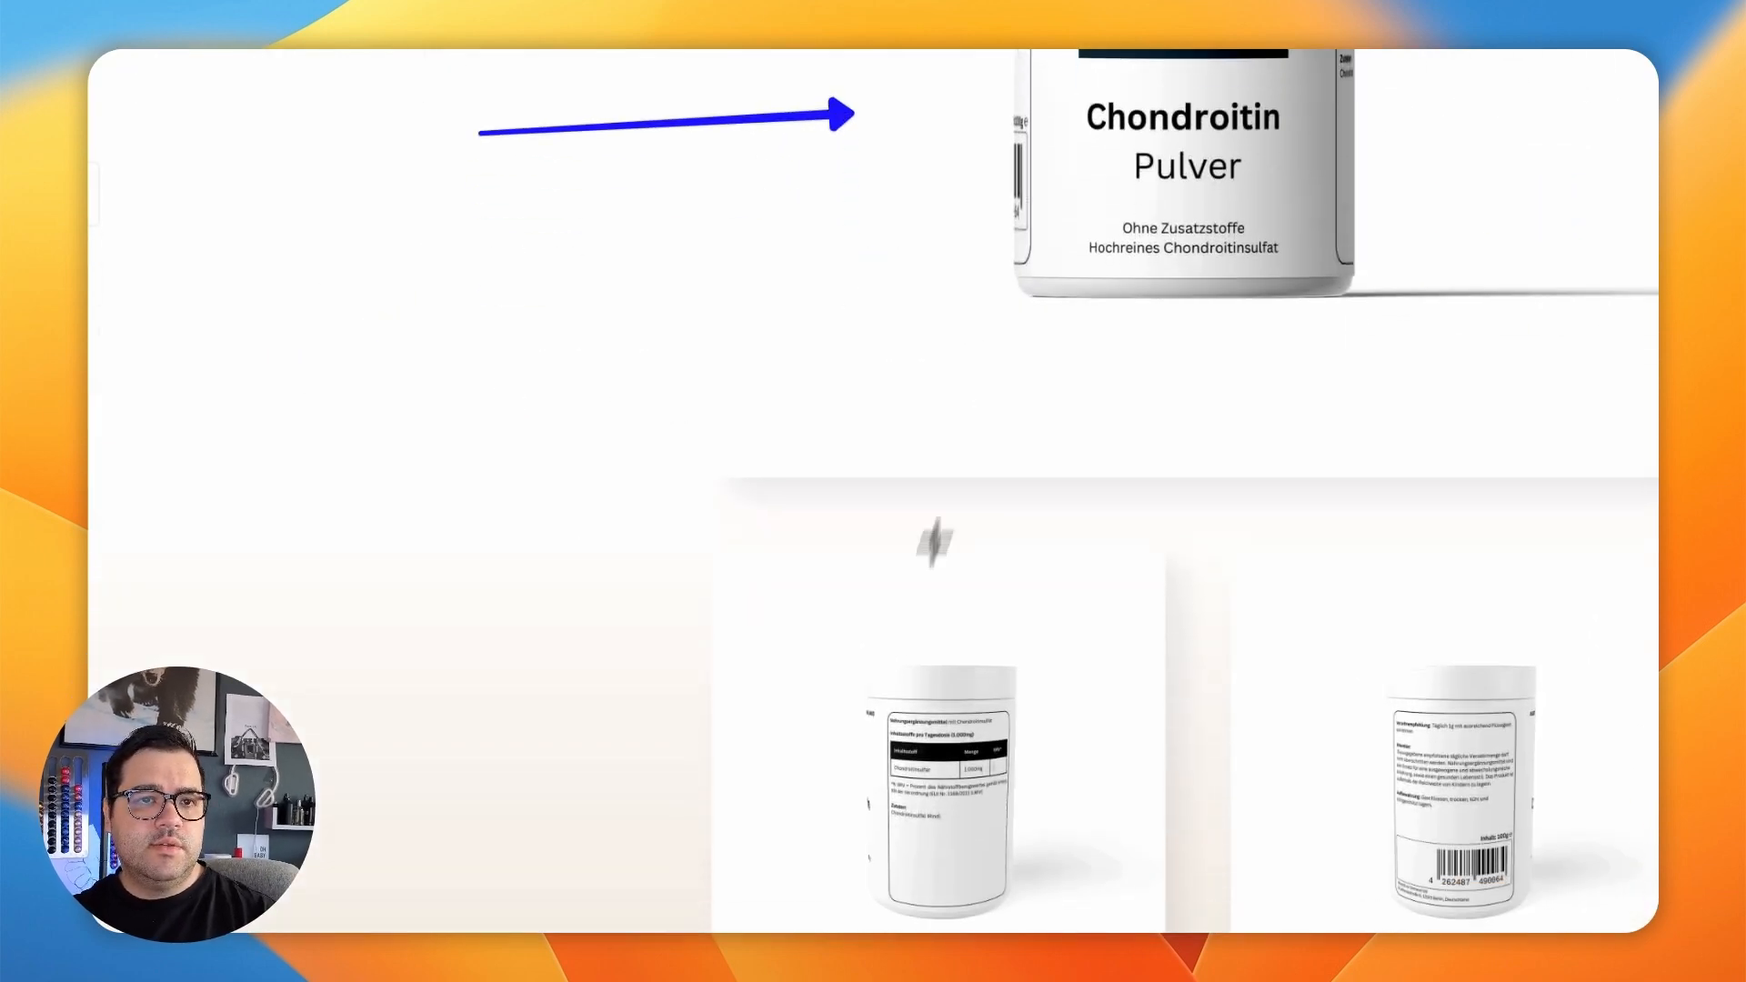
pyautogui.moveTo(519, 281); pyautogui.dragTo(799, 636)
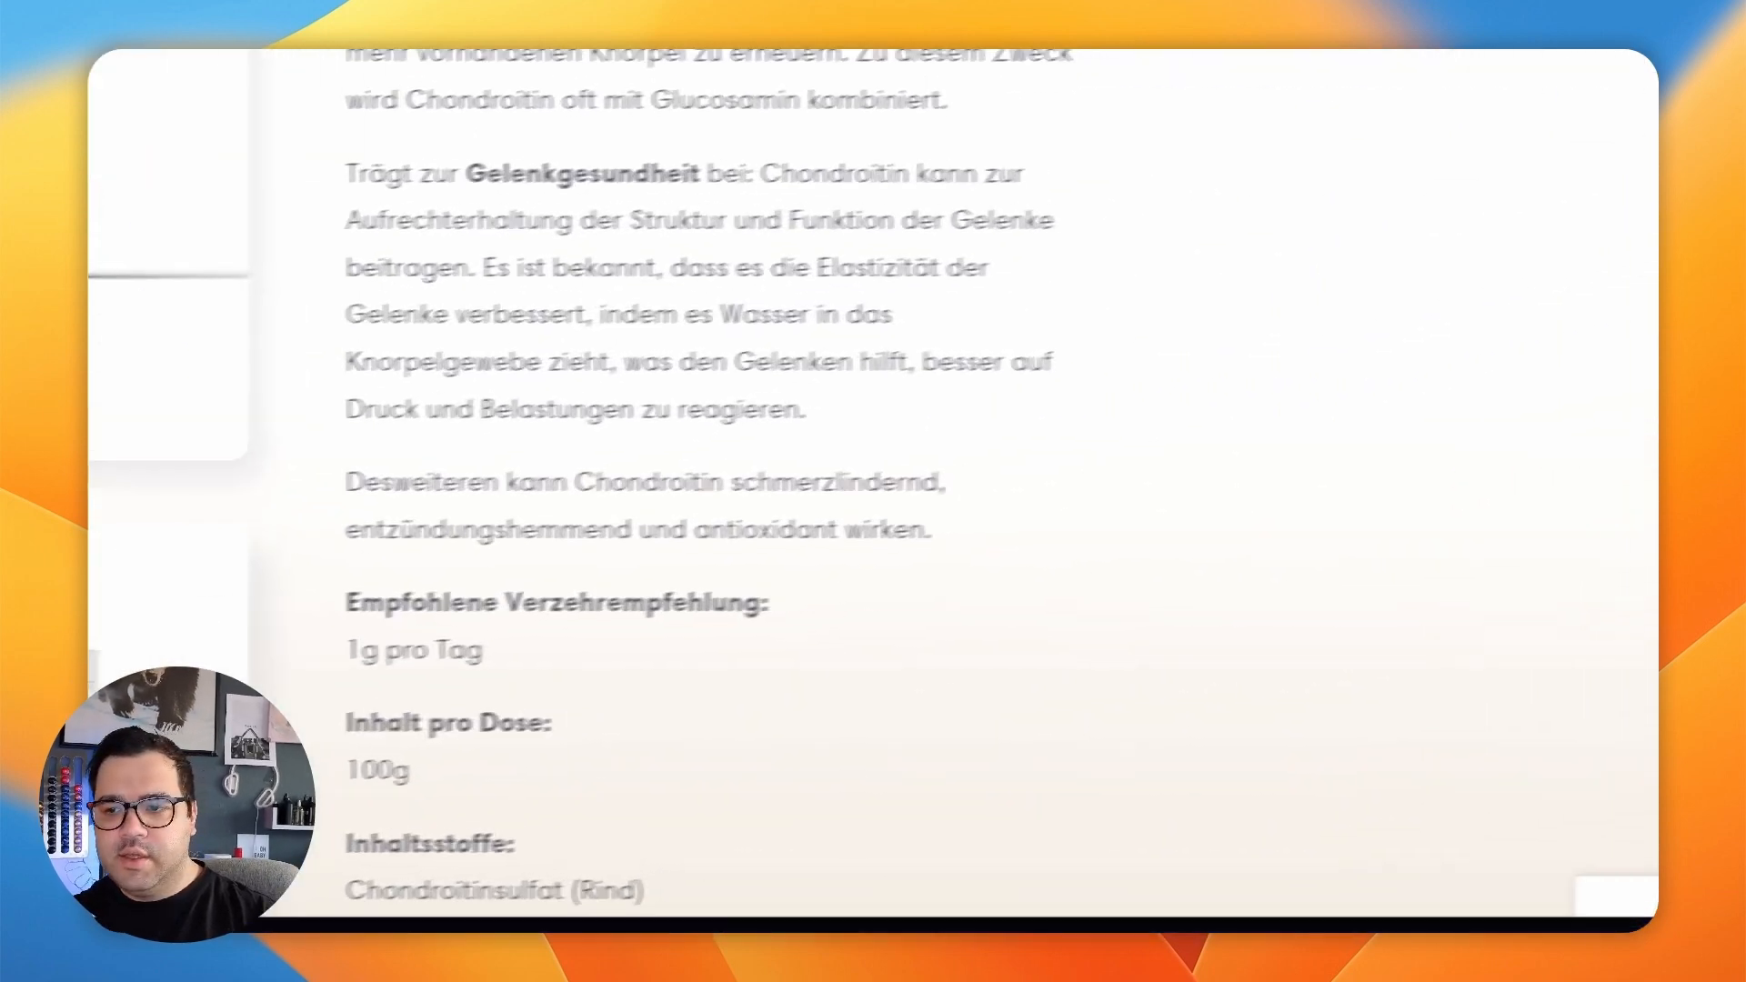
pyautogui.moveTo(1512, 223); pyautogui.dragTo(958, 870)
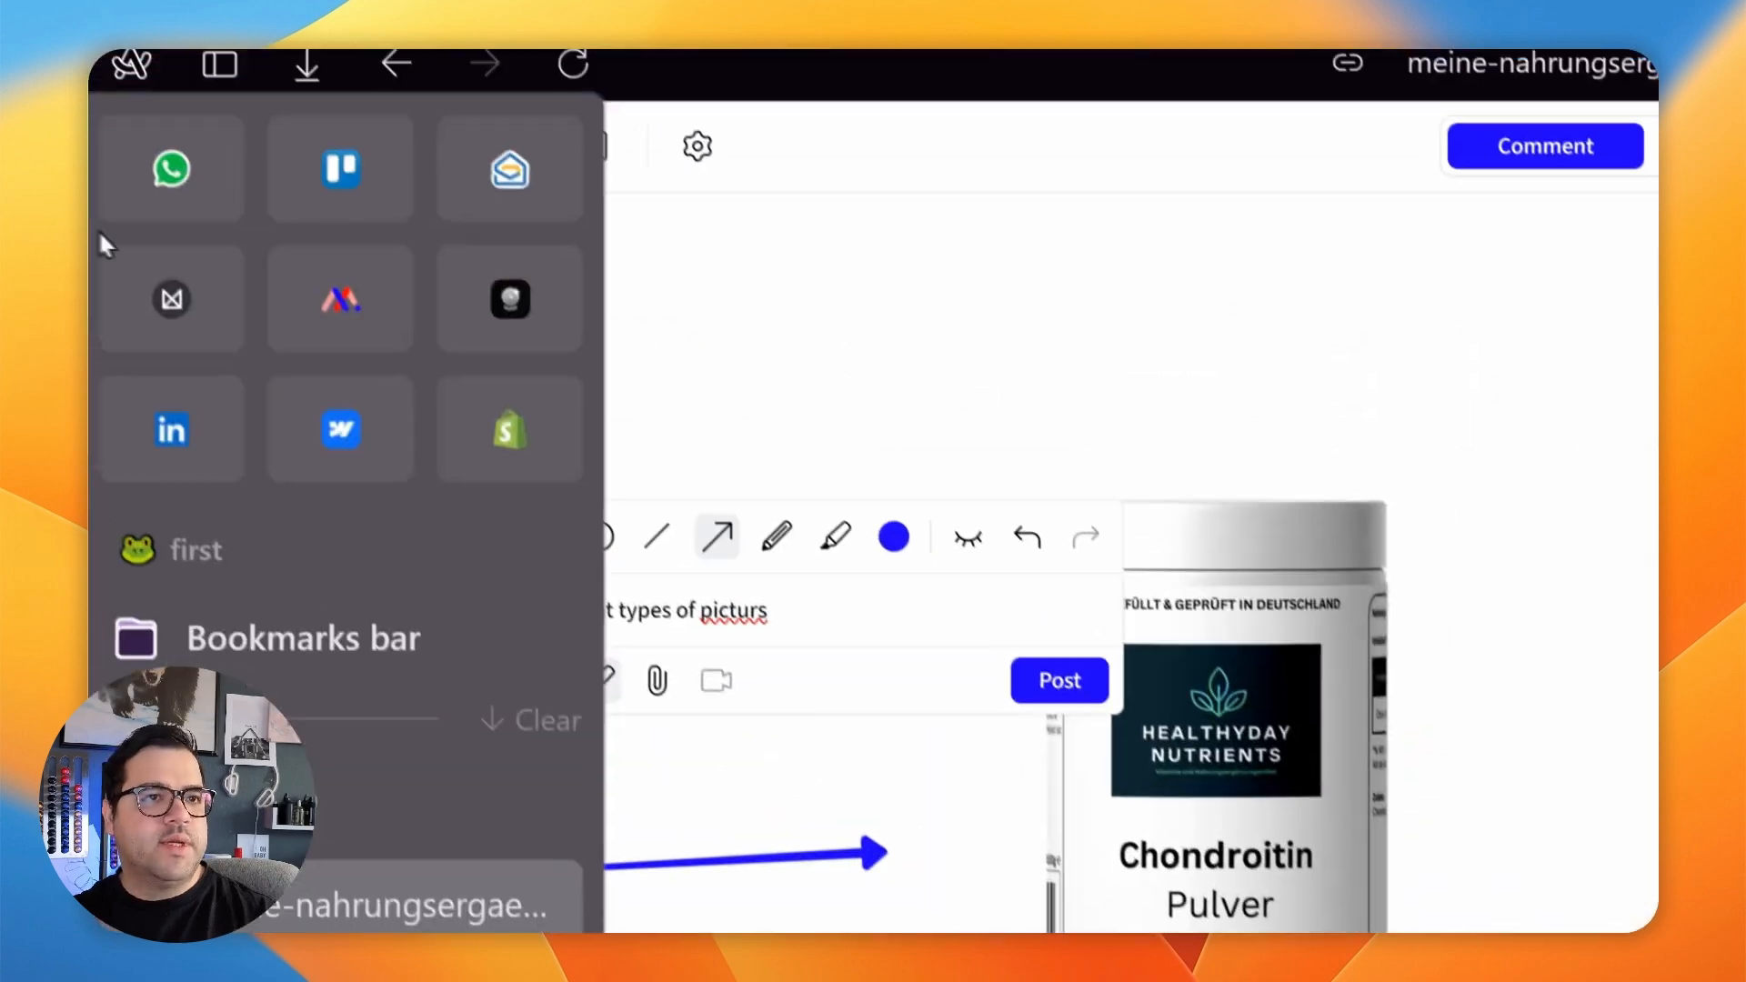
pyautogui.click(1061, 678)
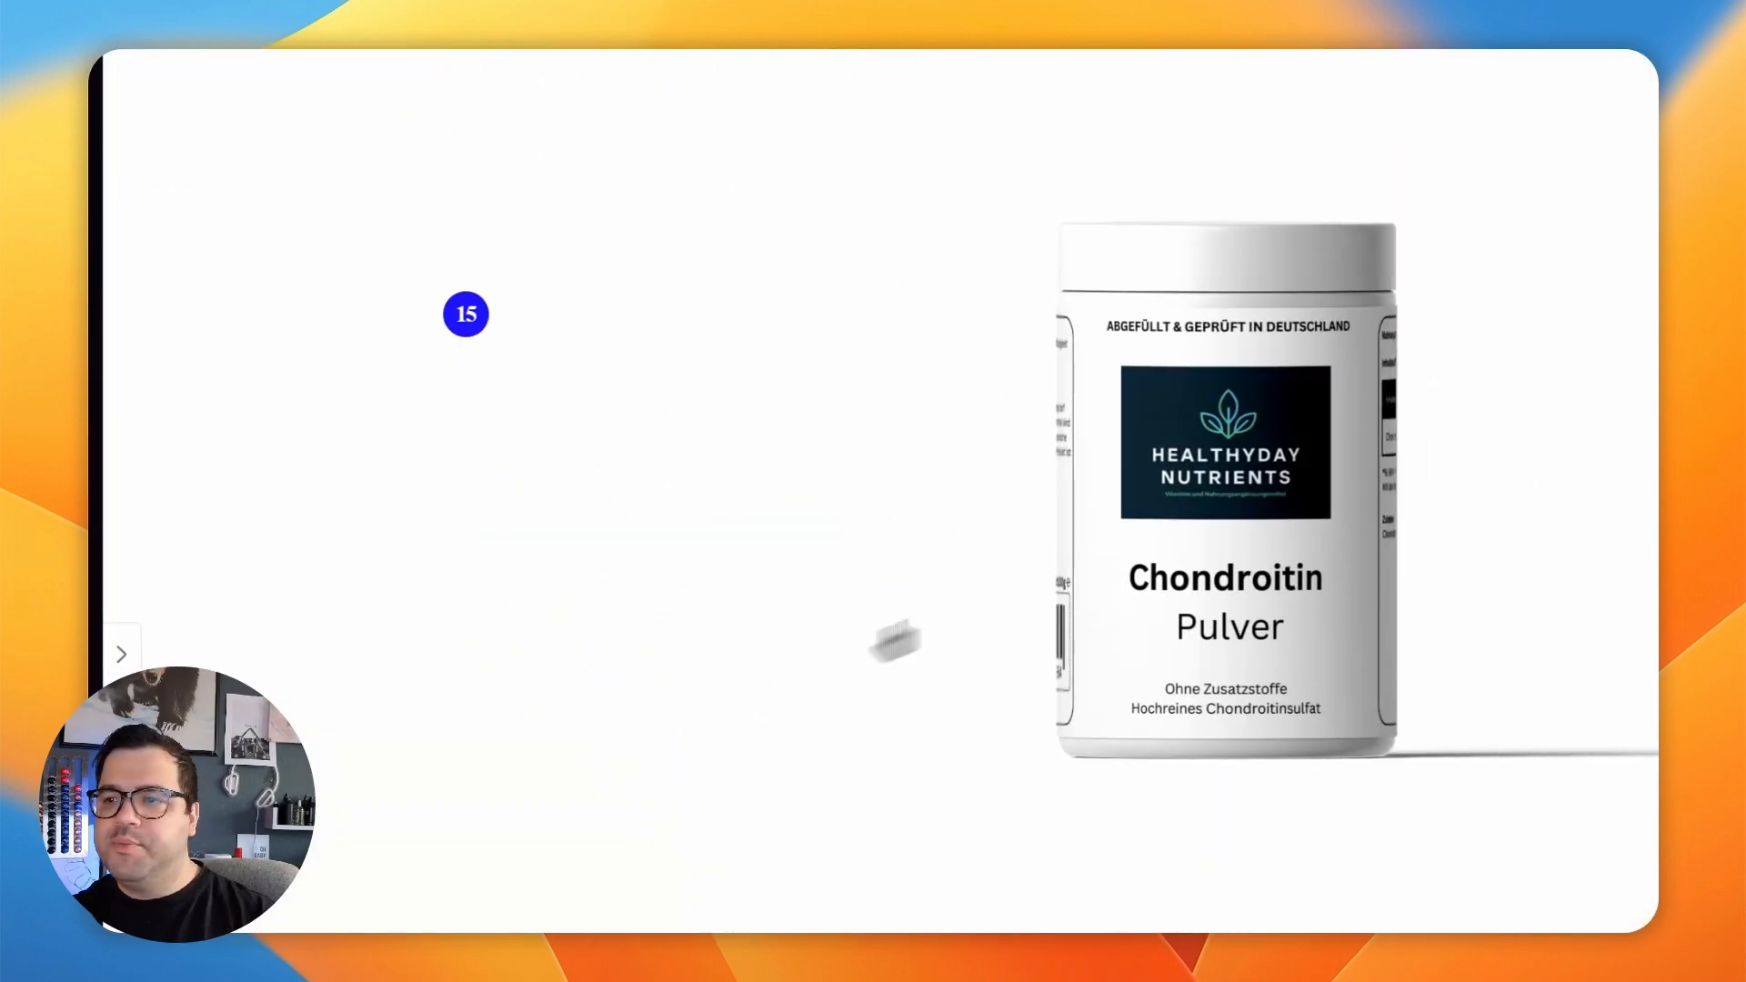
# Start a comment below the product thumbnails, above the related products, with the text "two different border shadow".
pyautogui.scroll(-10, 908, 564)
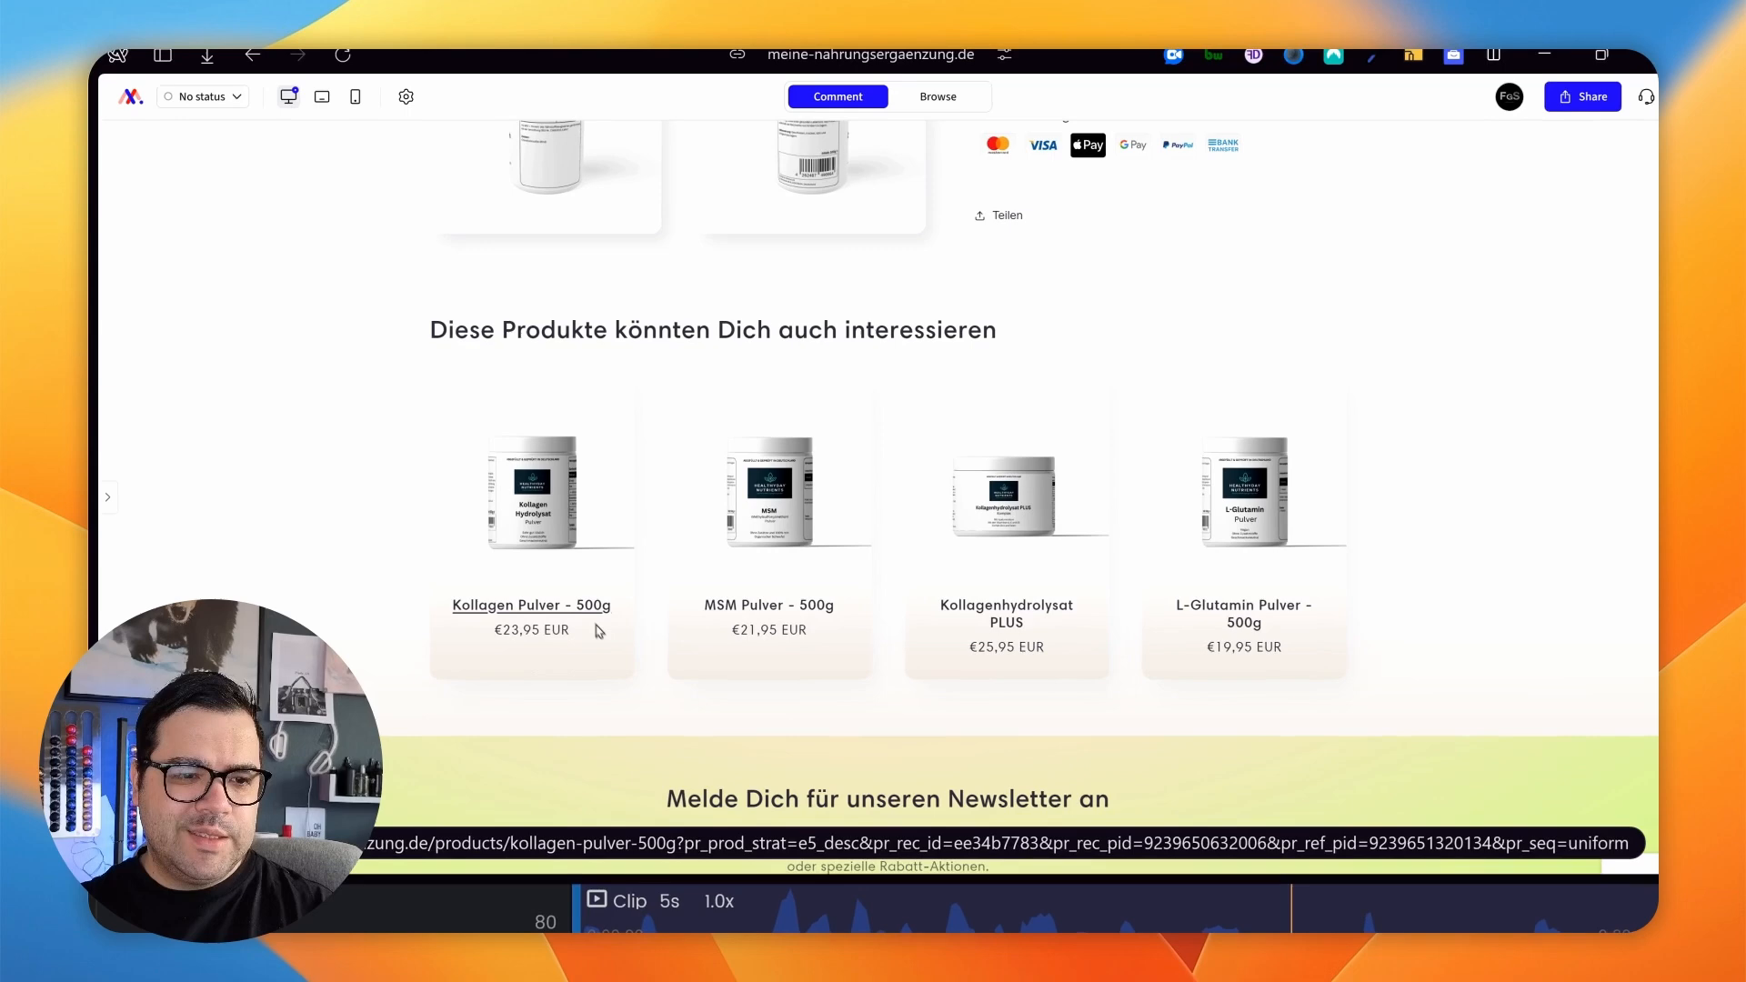
pyautogui.moveTo(104, 414)
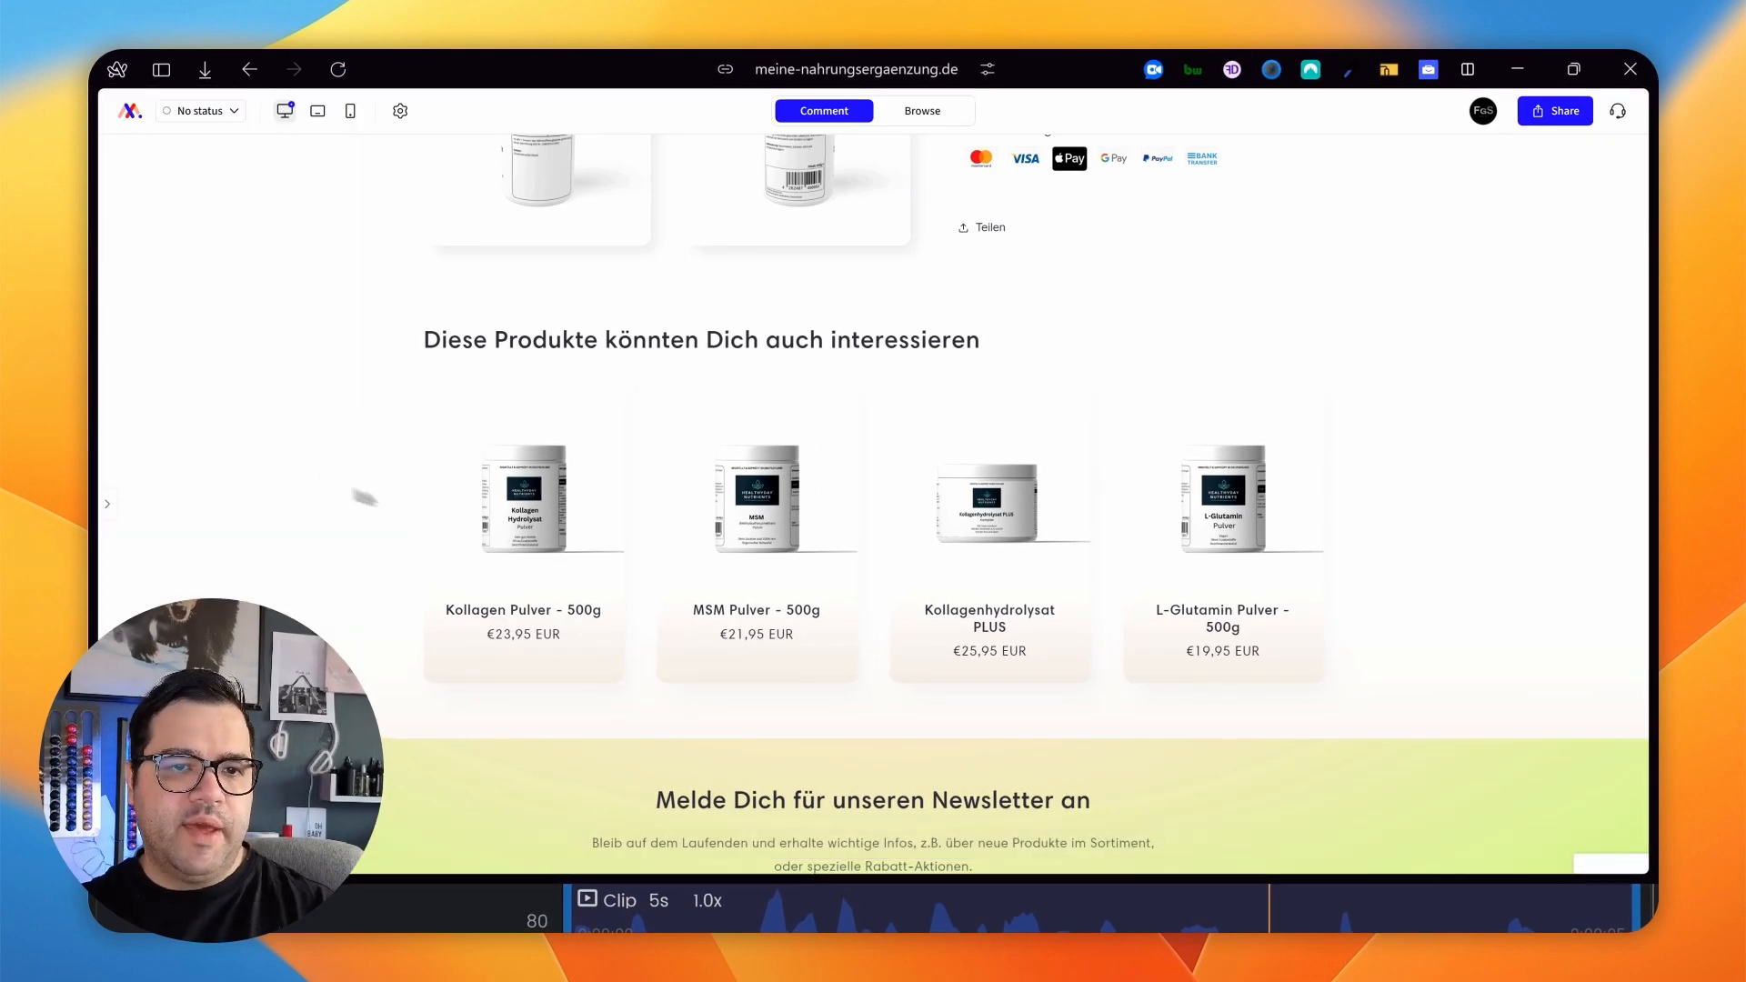
pyautogui.scroll(4, 320, 432)
pyautogui.scroll(-3, 320, 432)
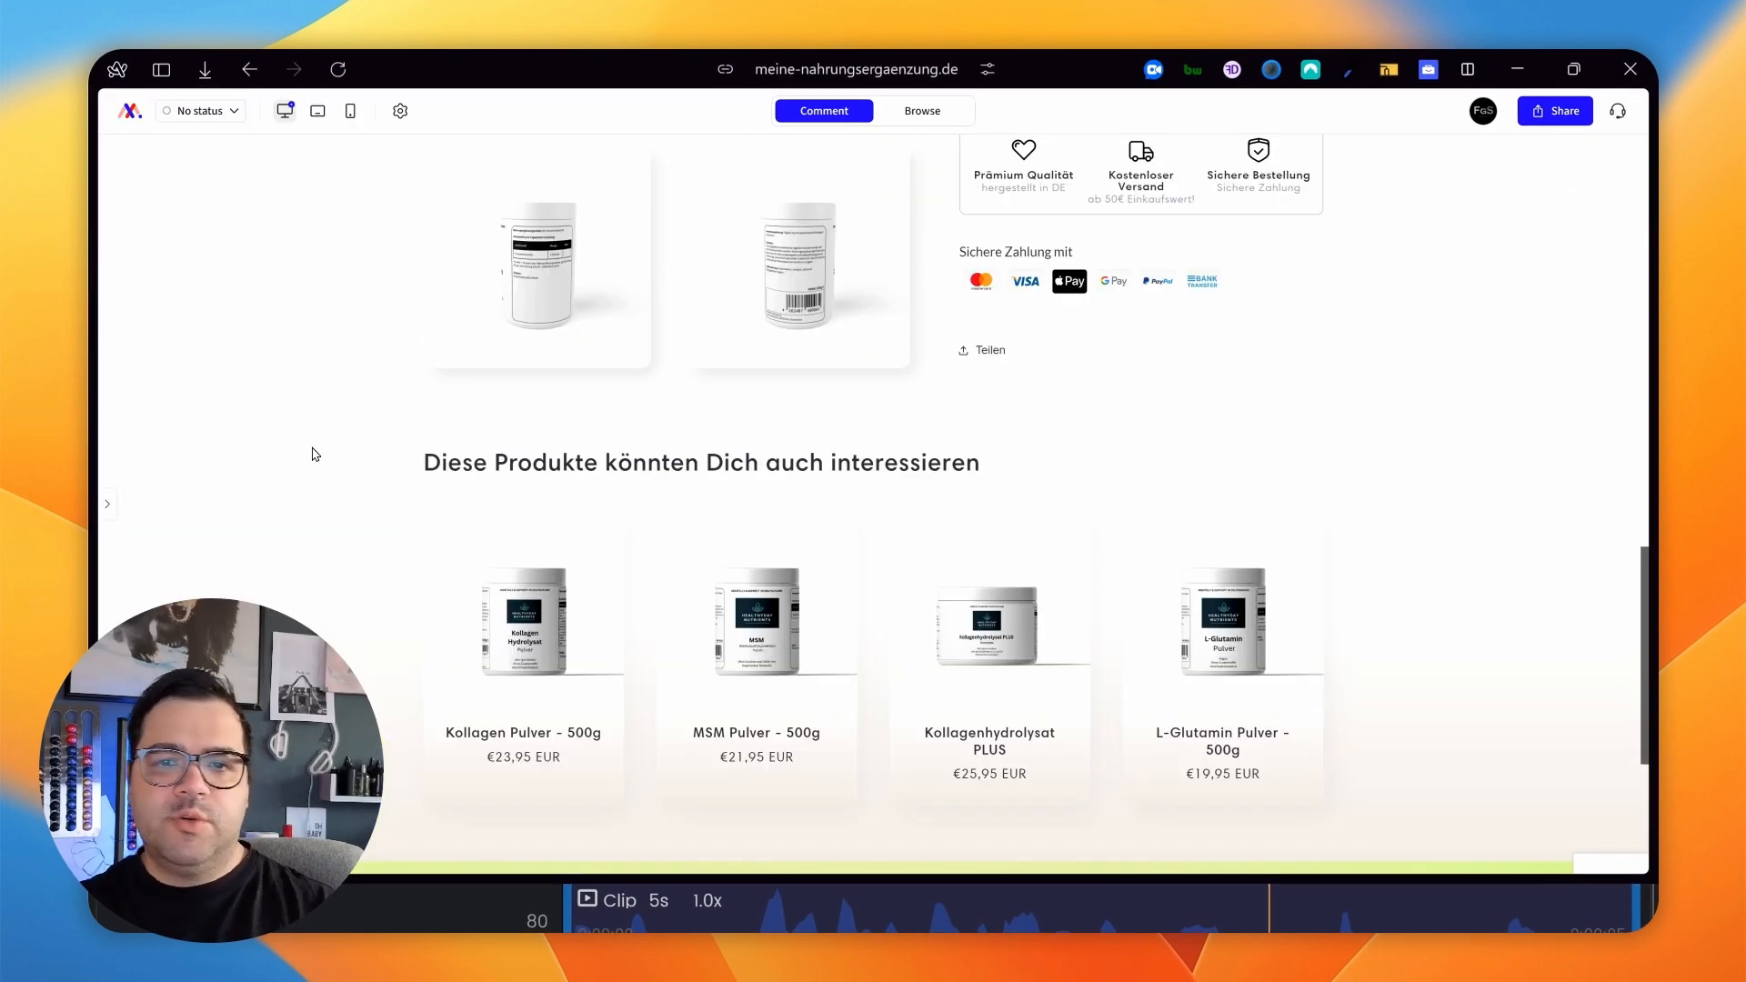
pyautogui.click(337, 382)
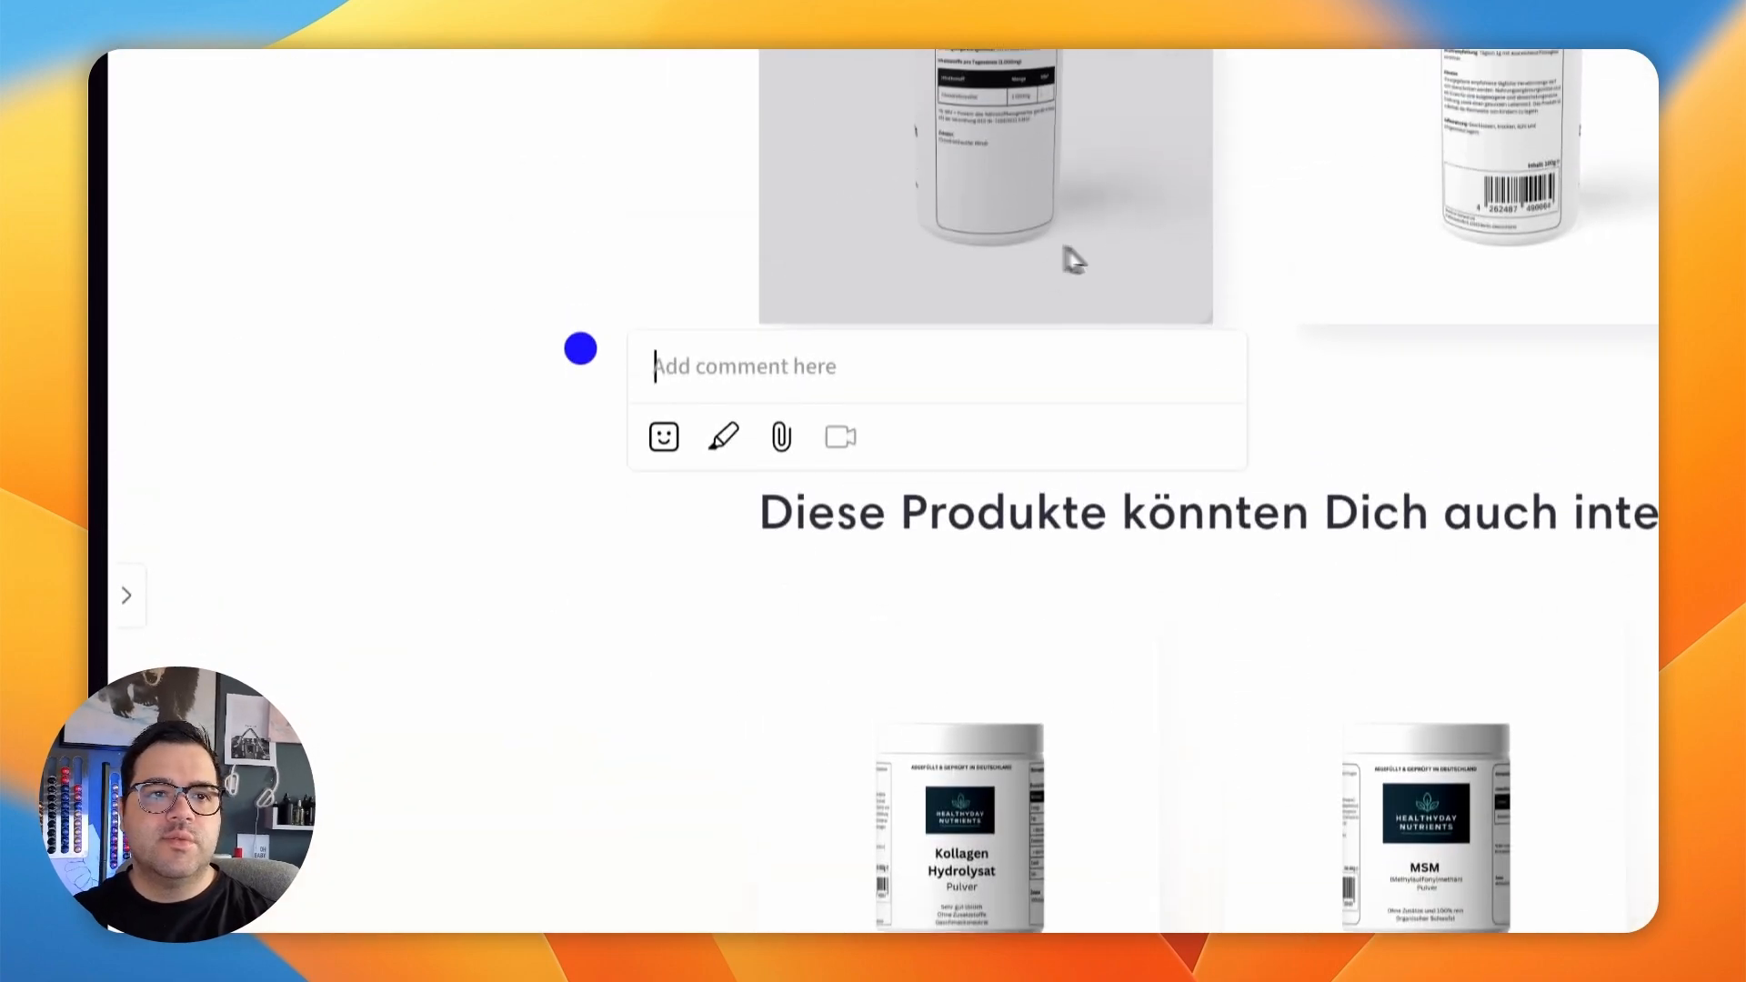
pyautogui.write('two different b')
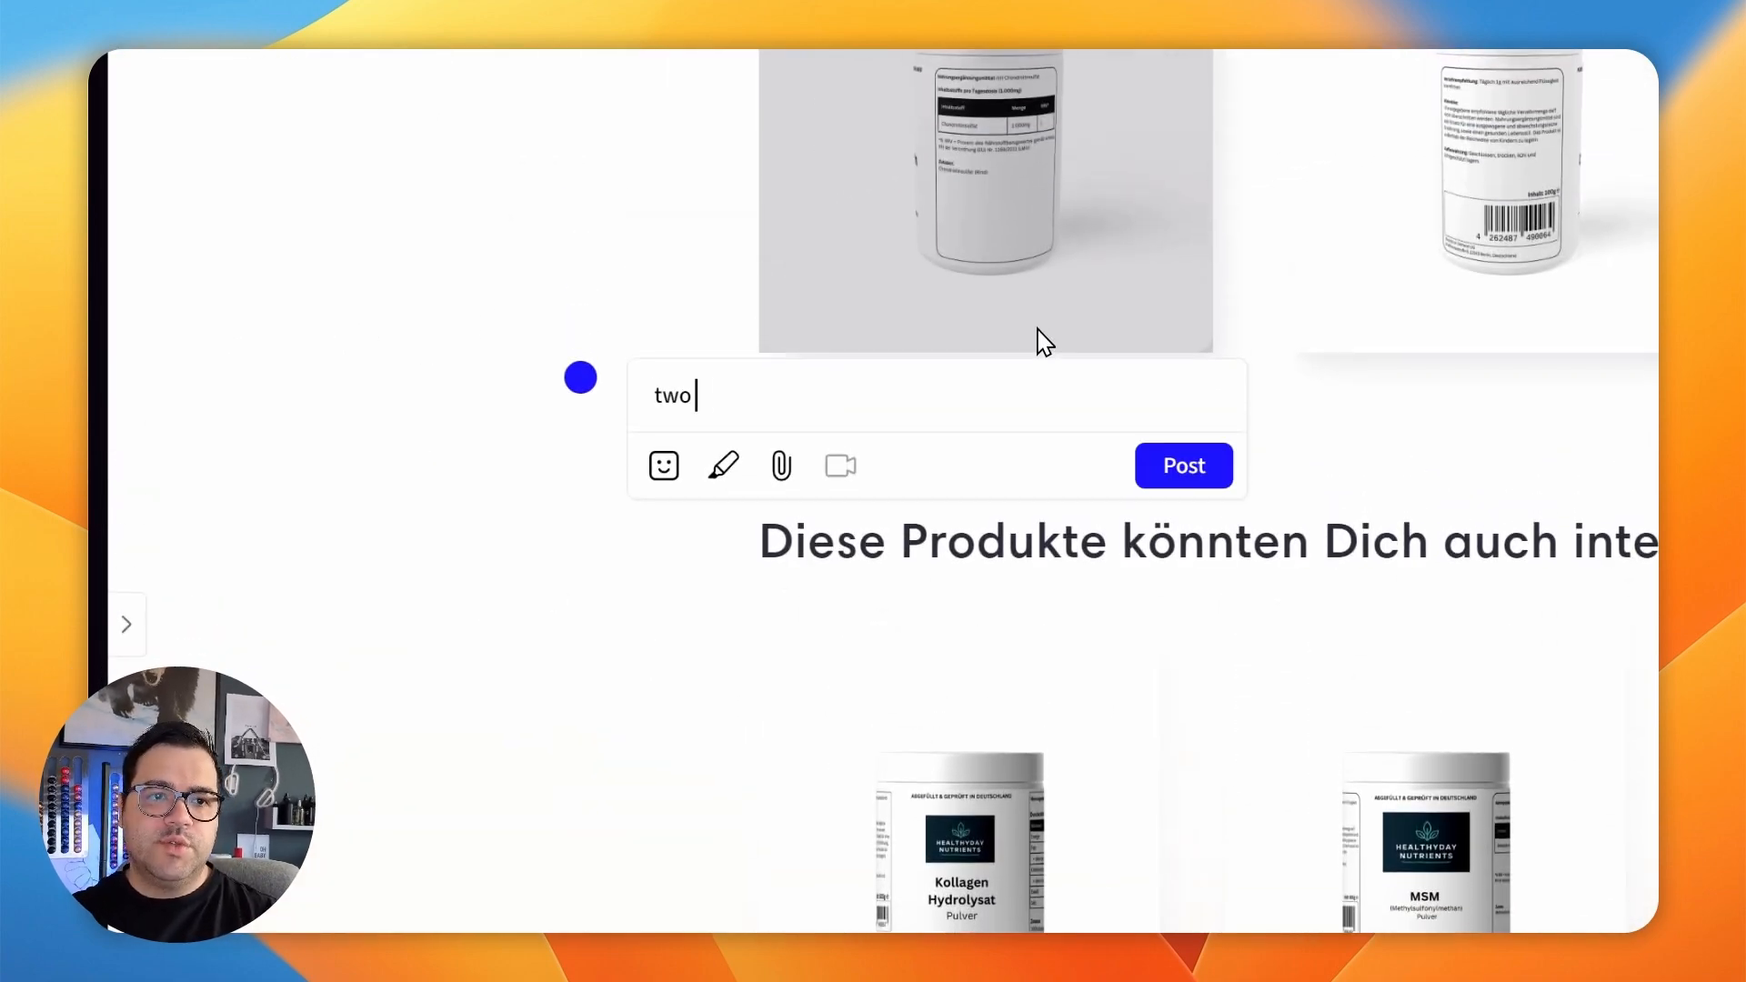
pyautogui.write('order shadow')
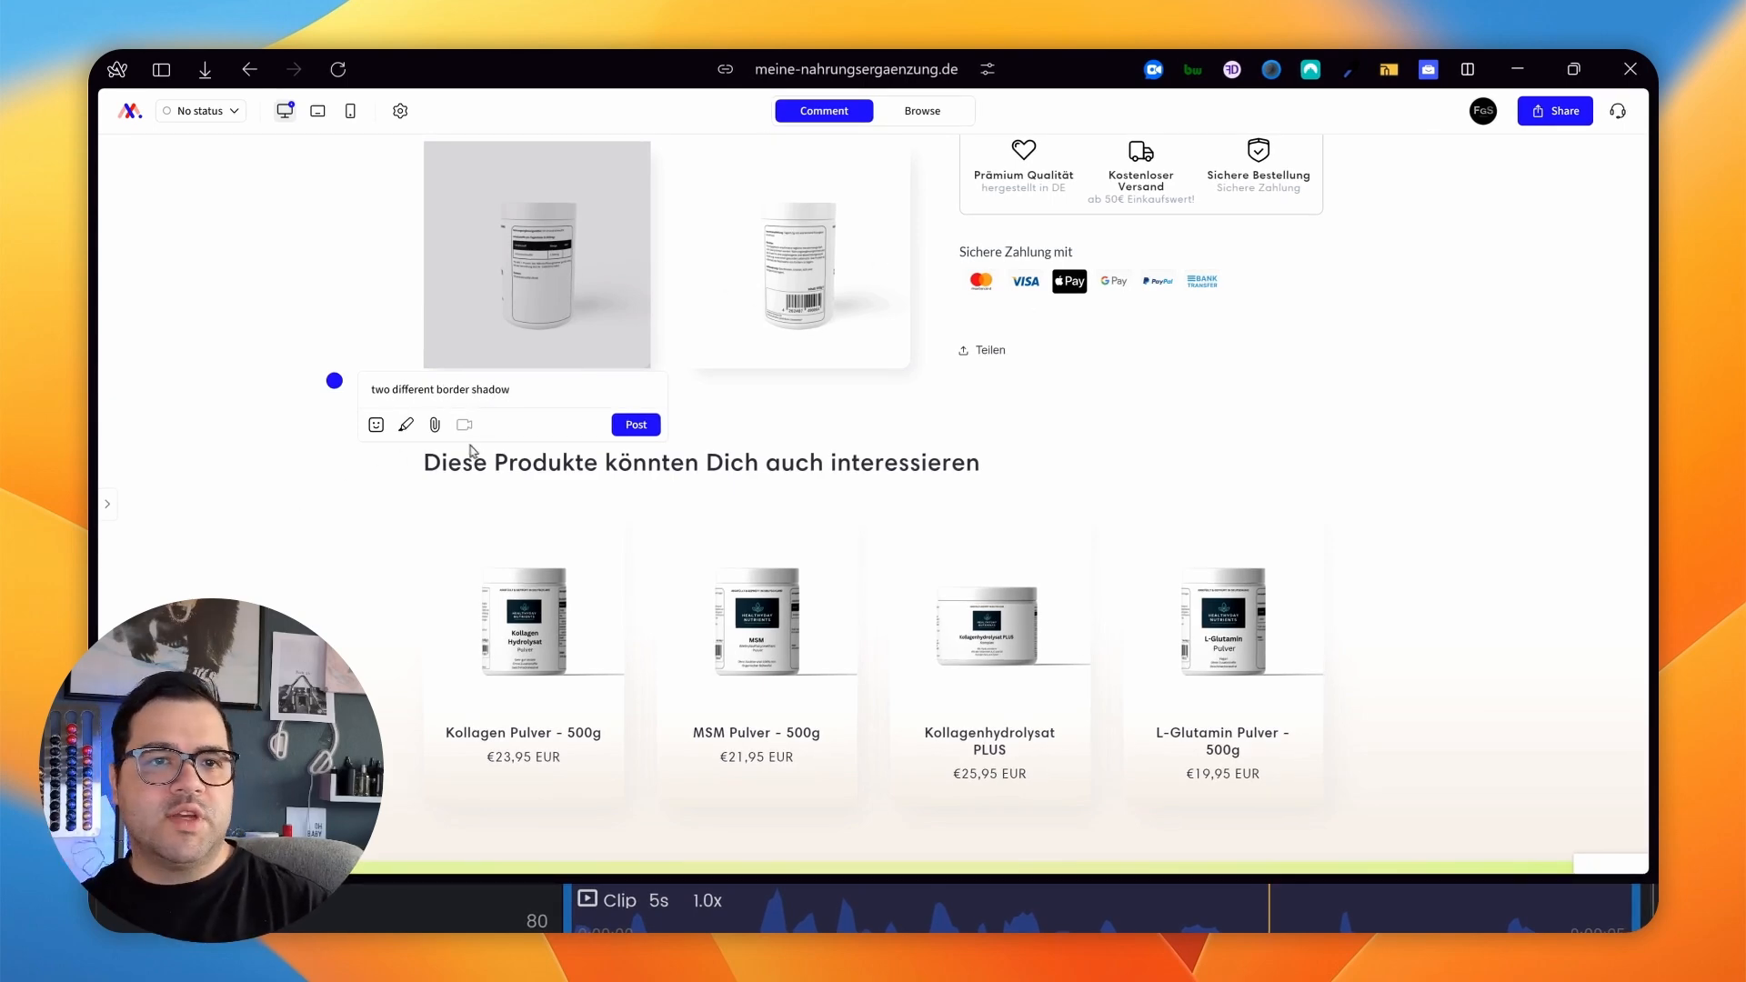
# Draw one arrow to the barcode thumbnail's corner and another to the L-Glutamin Pulver card, and post the comment.
pyautogui.click(402, 429)
pyautogui.click(464, 353)
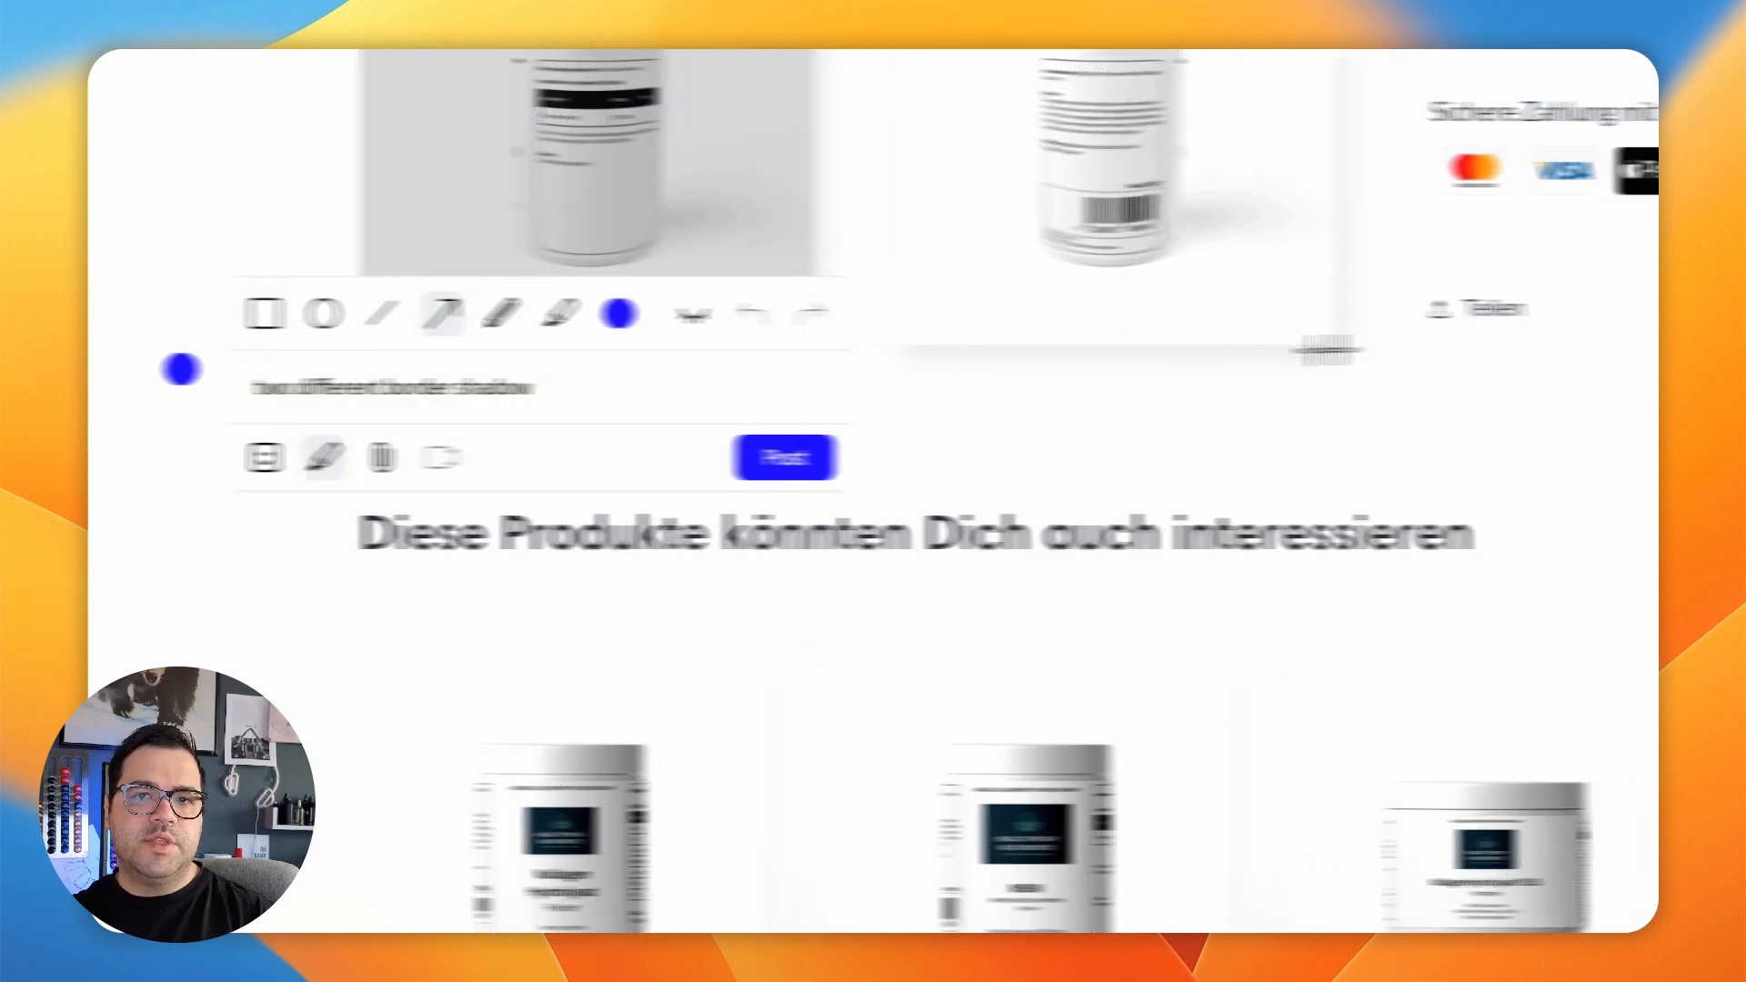
pyautogui.moveTo(1019, 422); pyautogui.dragTo(946, 350)
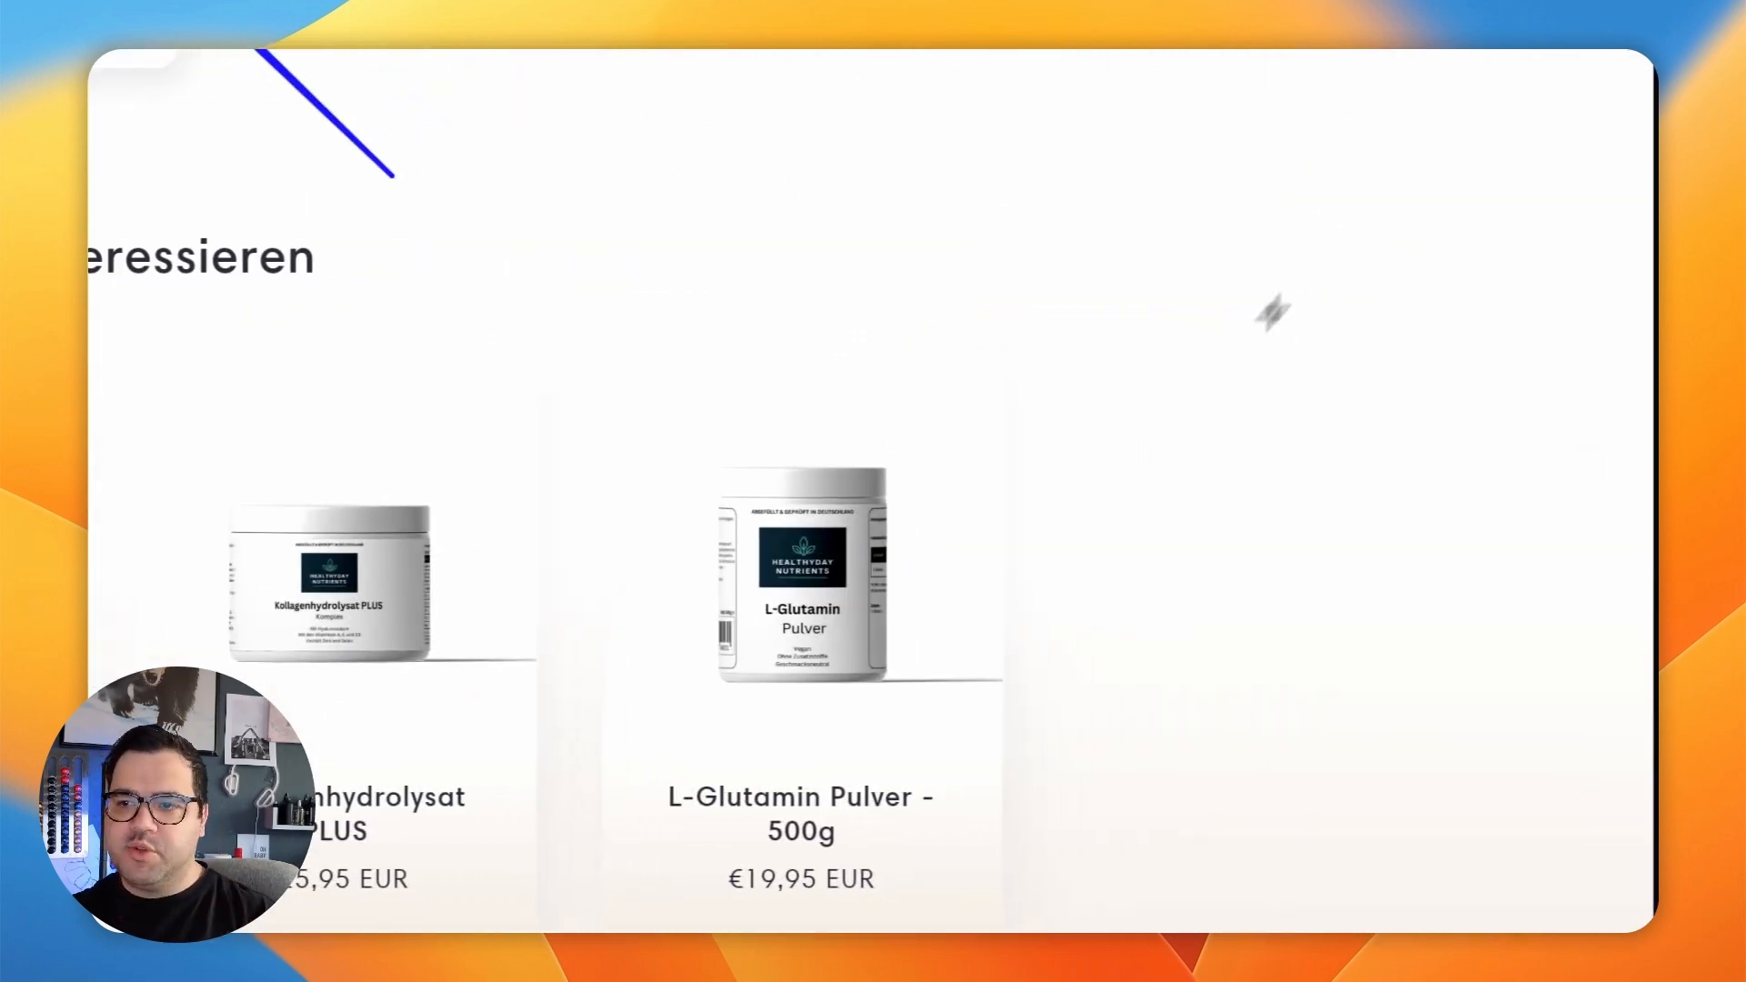
pyautogui.moveTo(1277, 253); pyautogui.dragTo(1061, 706)
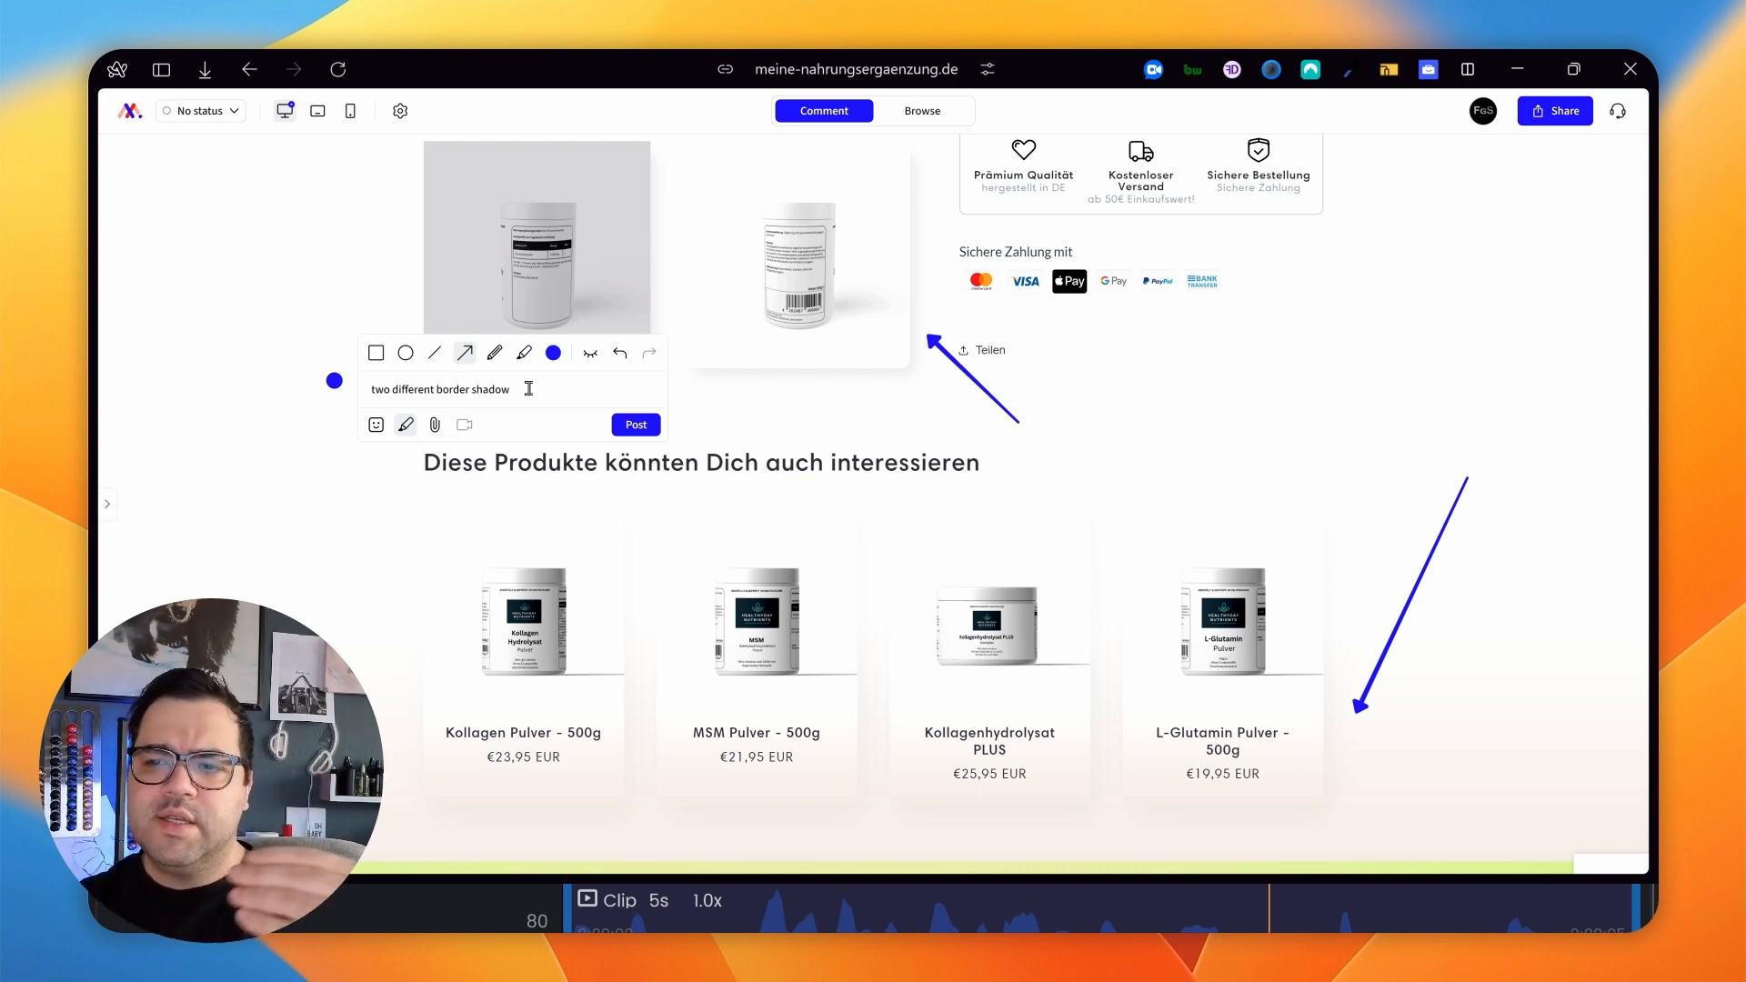
pyautogui.click(637, 427)
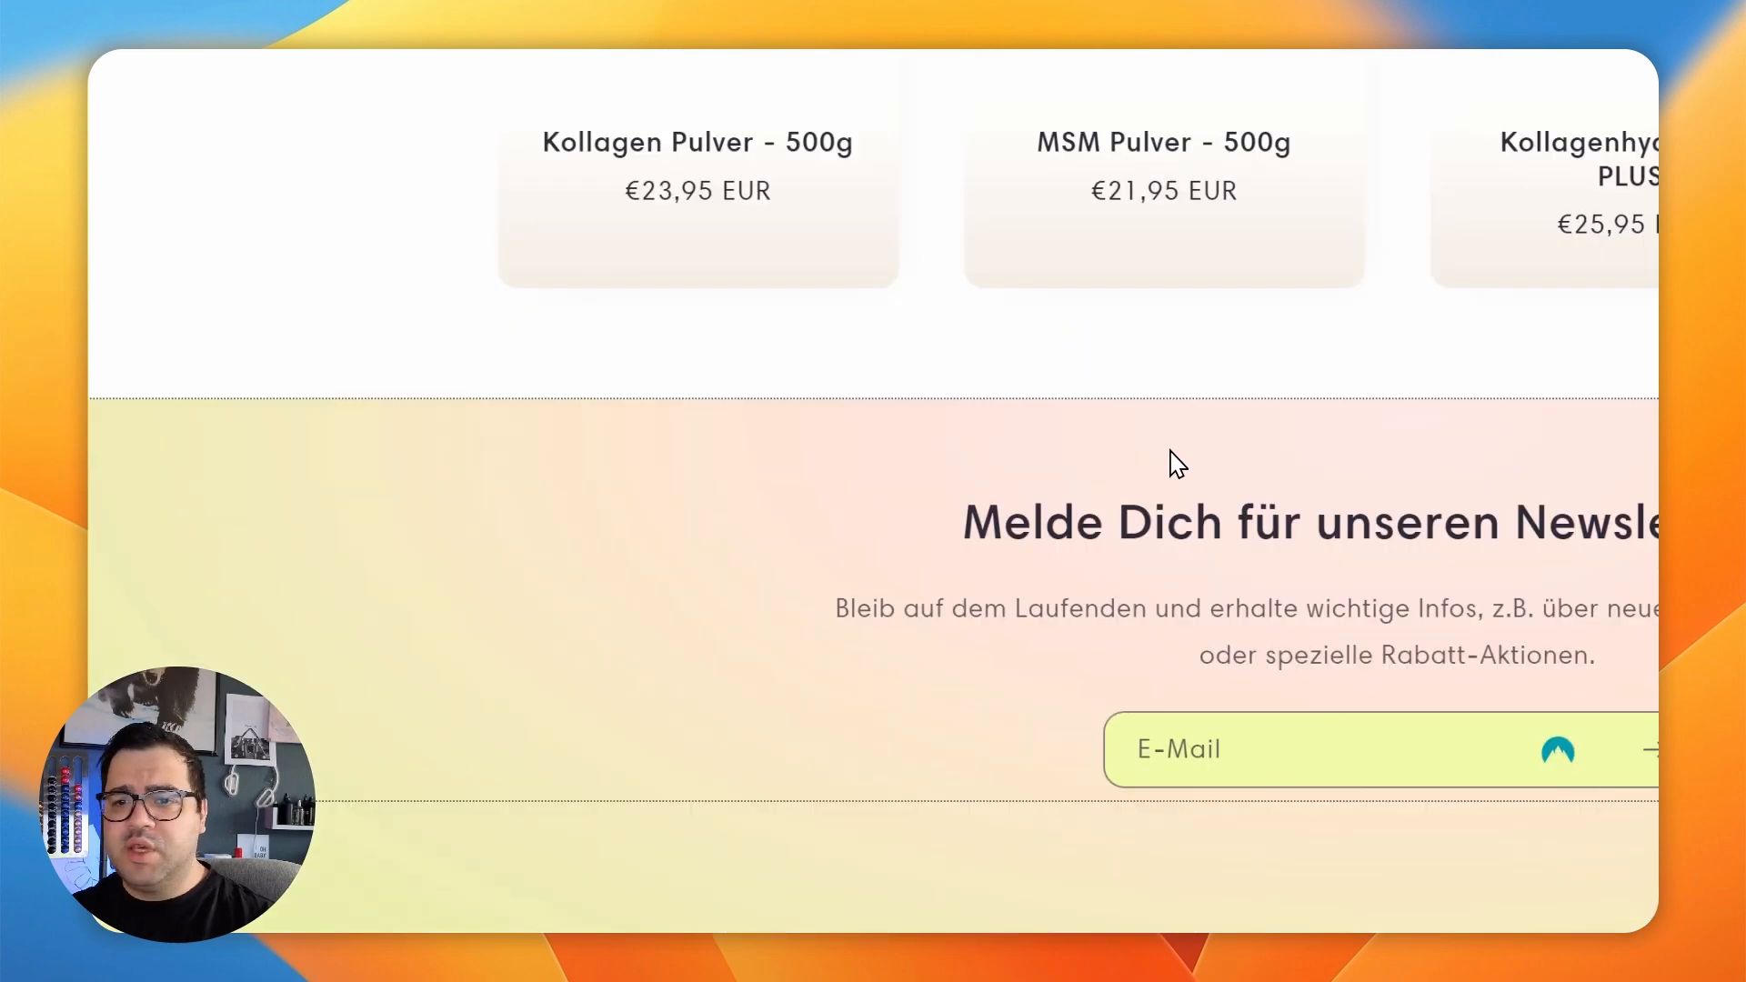
# Return to the shop's home page in Browse mode and check the Unsere Produkte submenu in its navigation menu.
pyautogui.scroll(-2, 1154, 467)
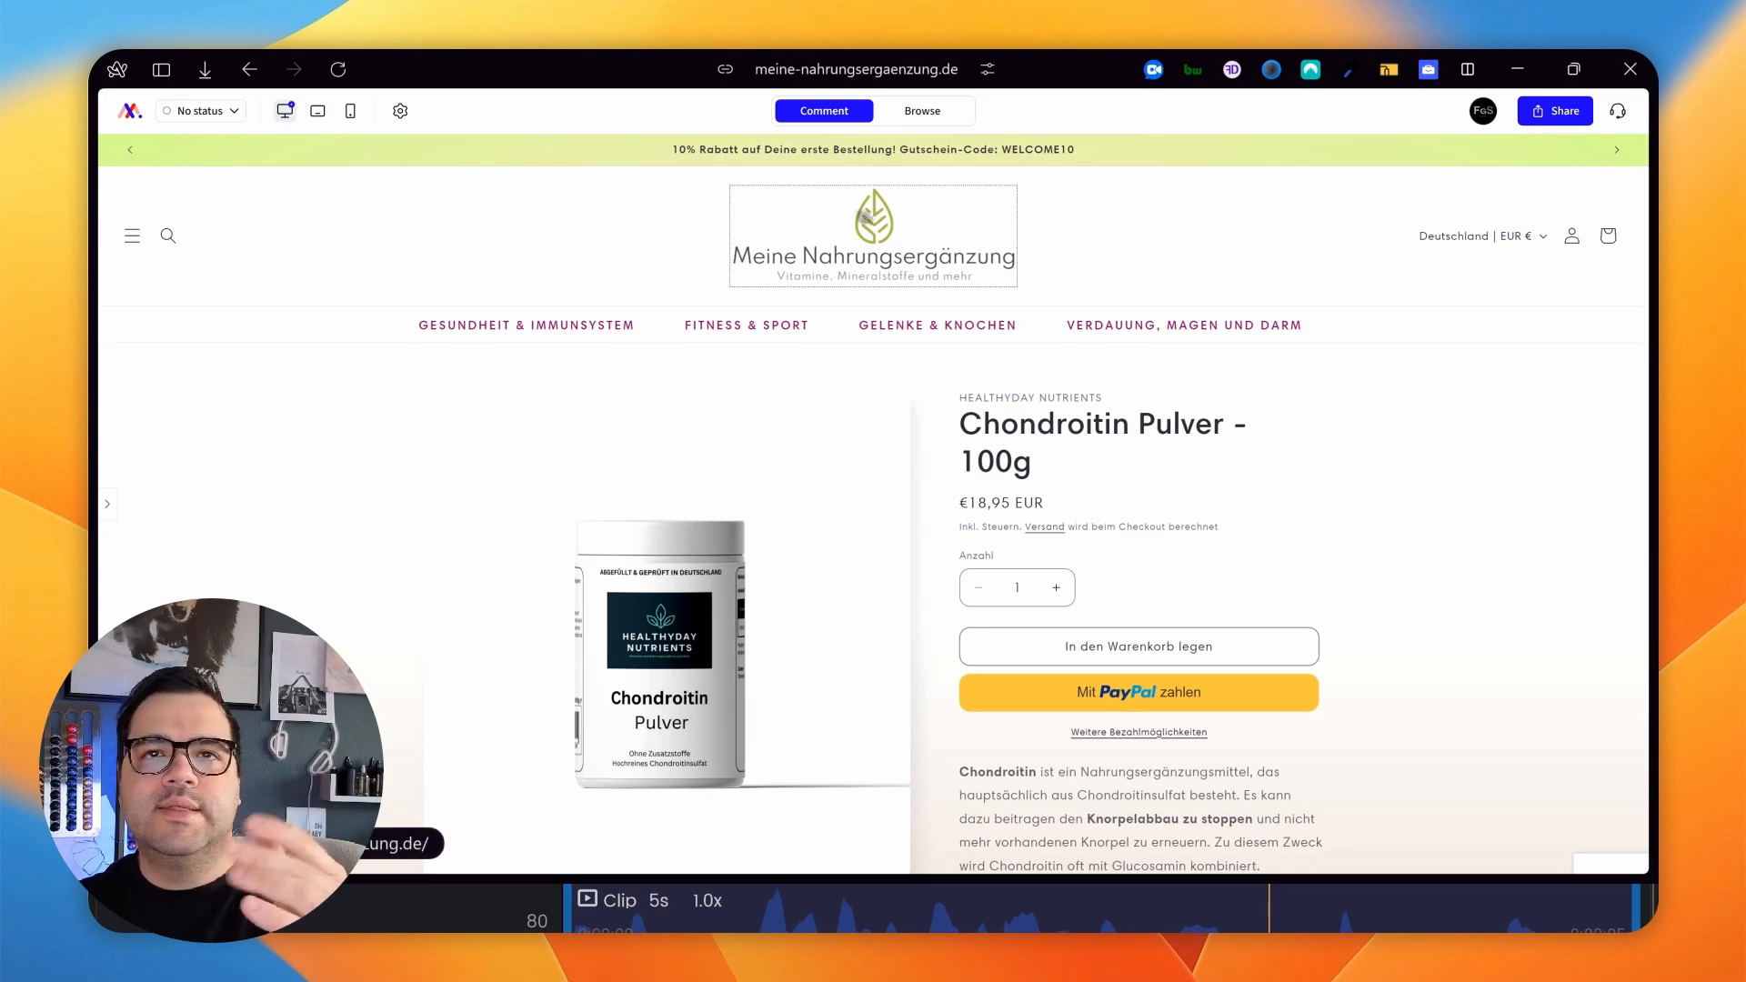
pyautogui.press('b')
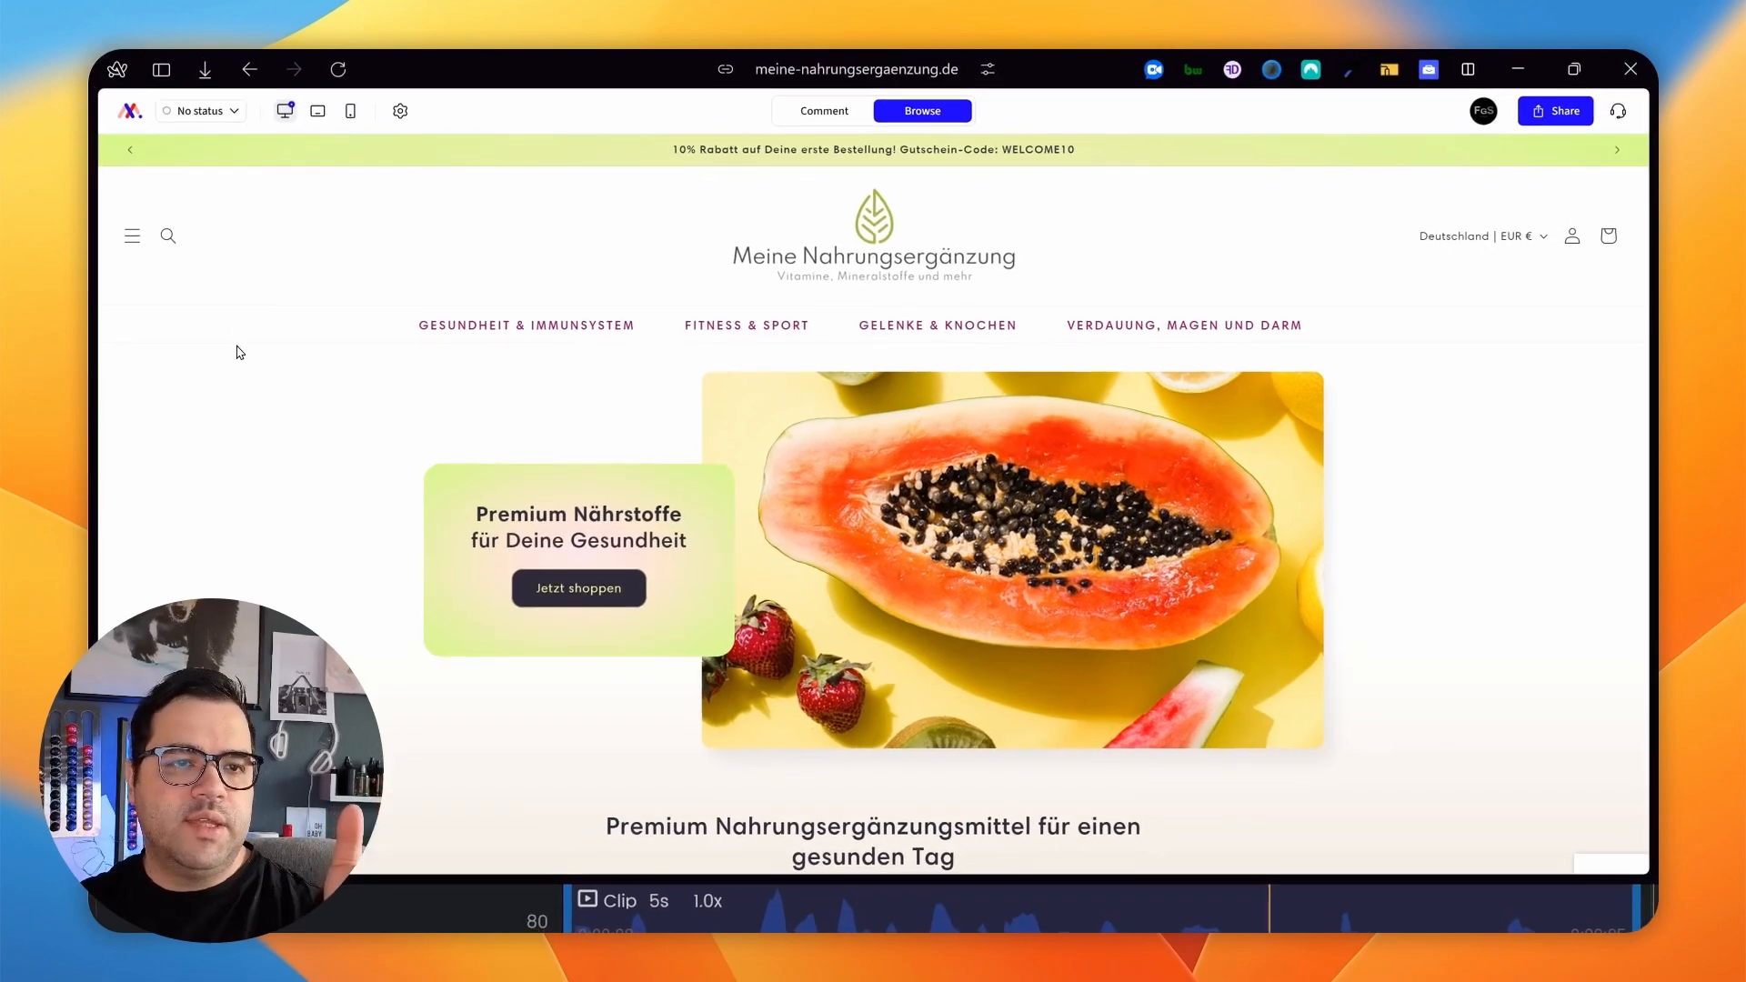
pyautogui.click(131, 236)
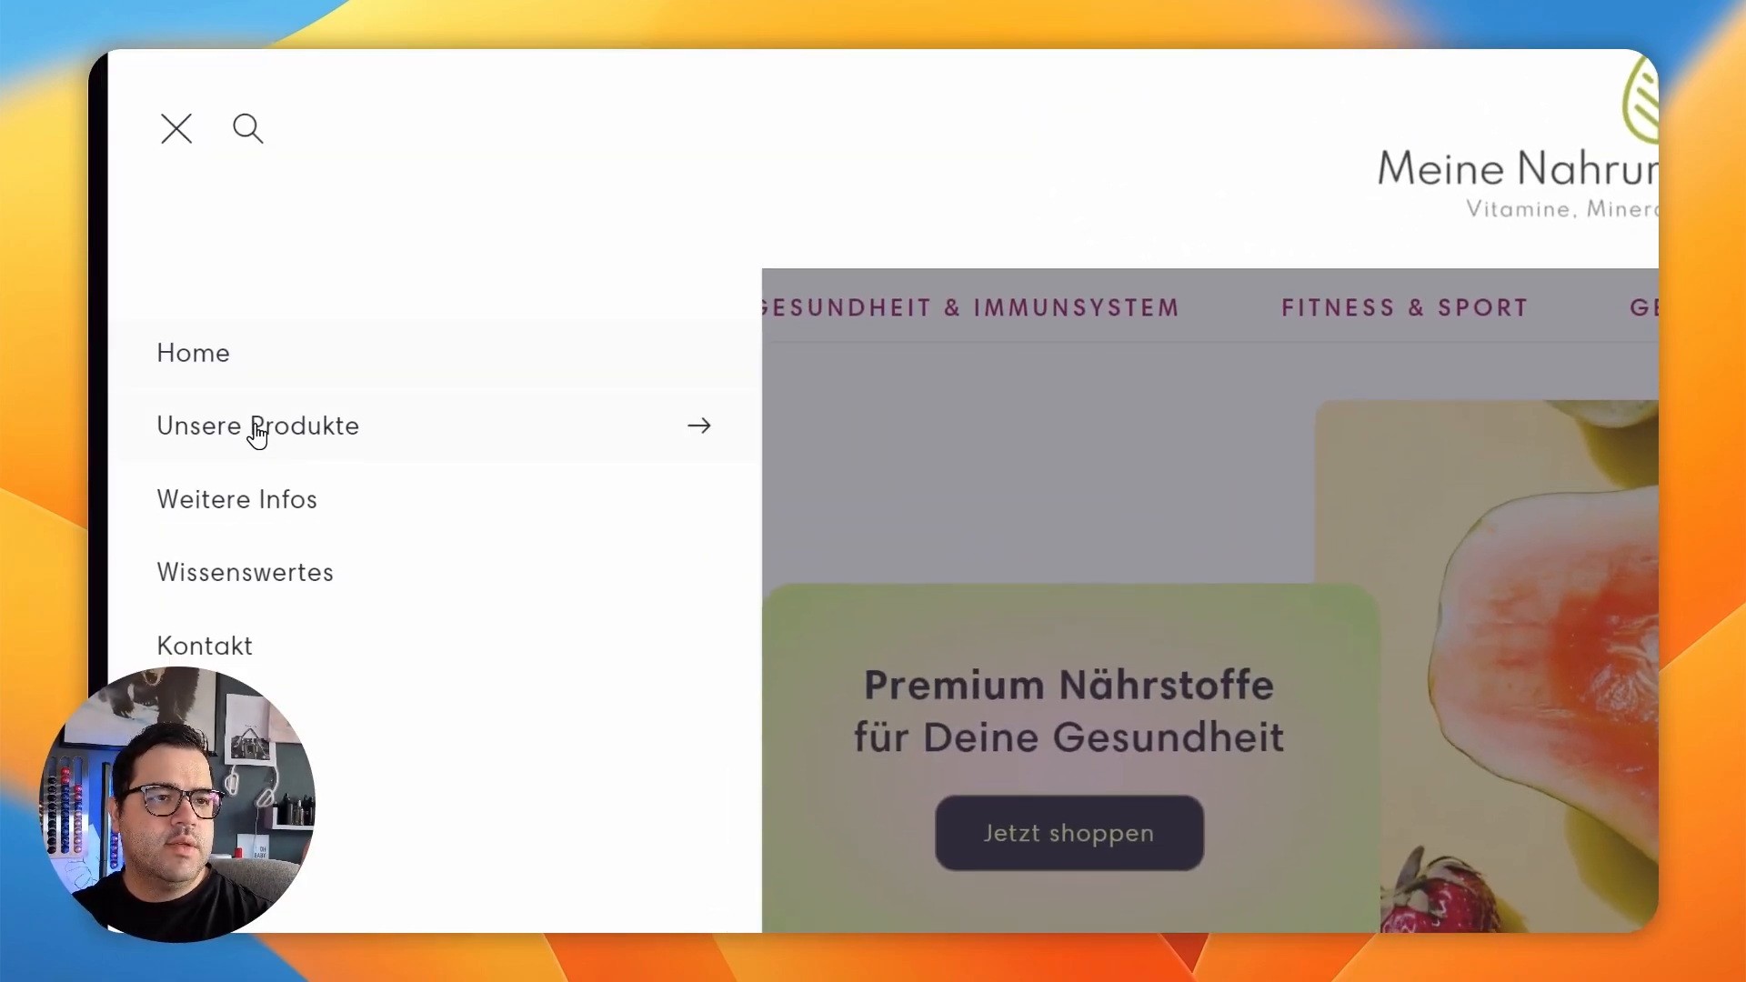
pyautogui.click(257, 435)
pyautogui.click(168, 327)
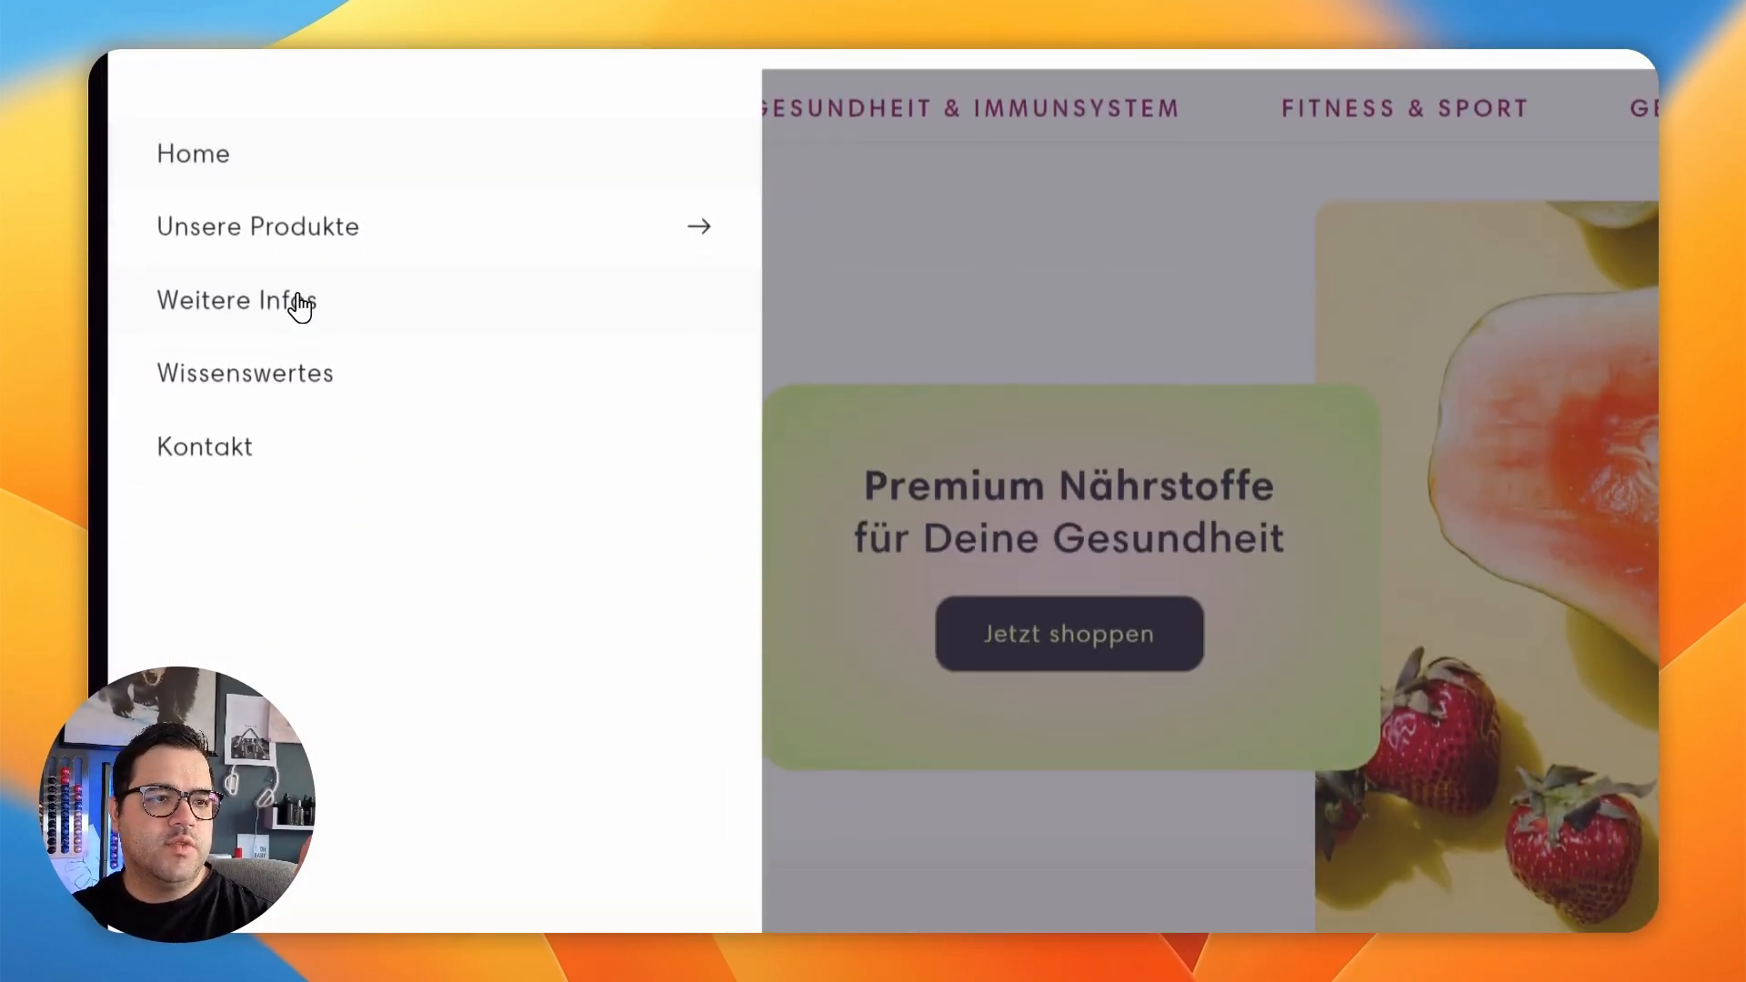
# Open the shop's Weitere Infos page and look through its welcome and product range text.
pyautogui.click(298, 506)
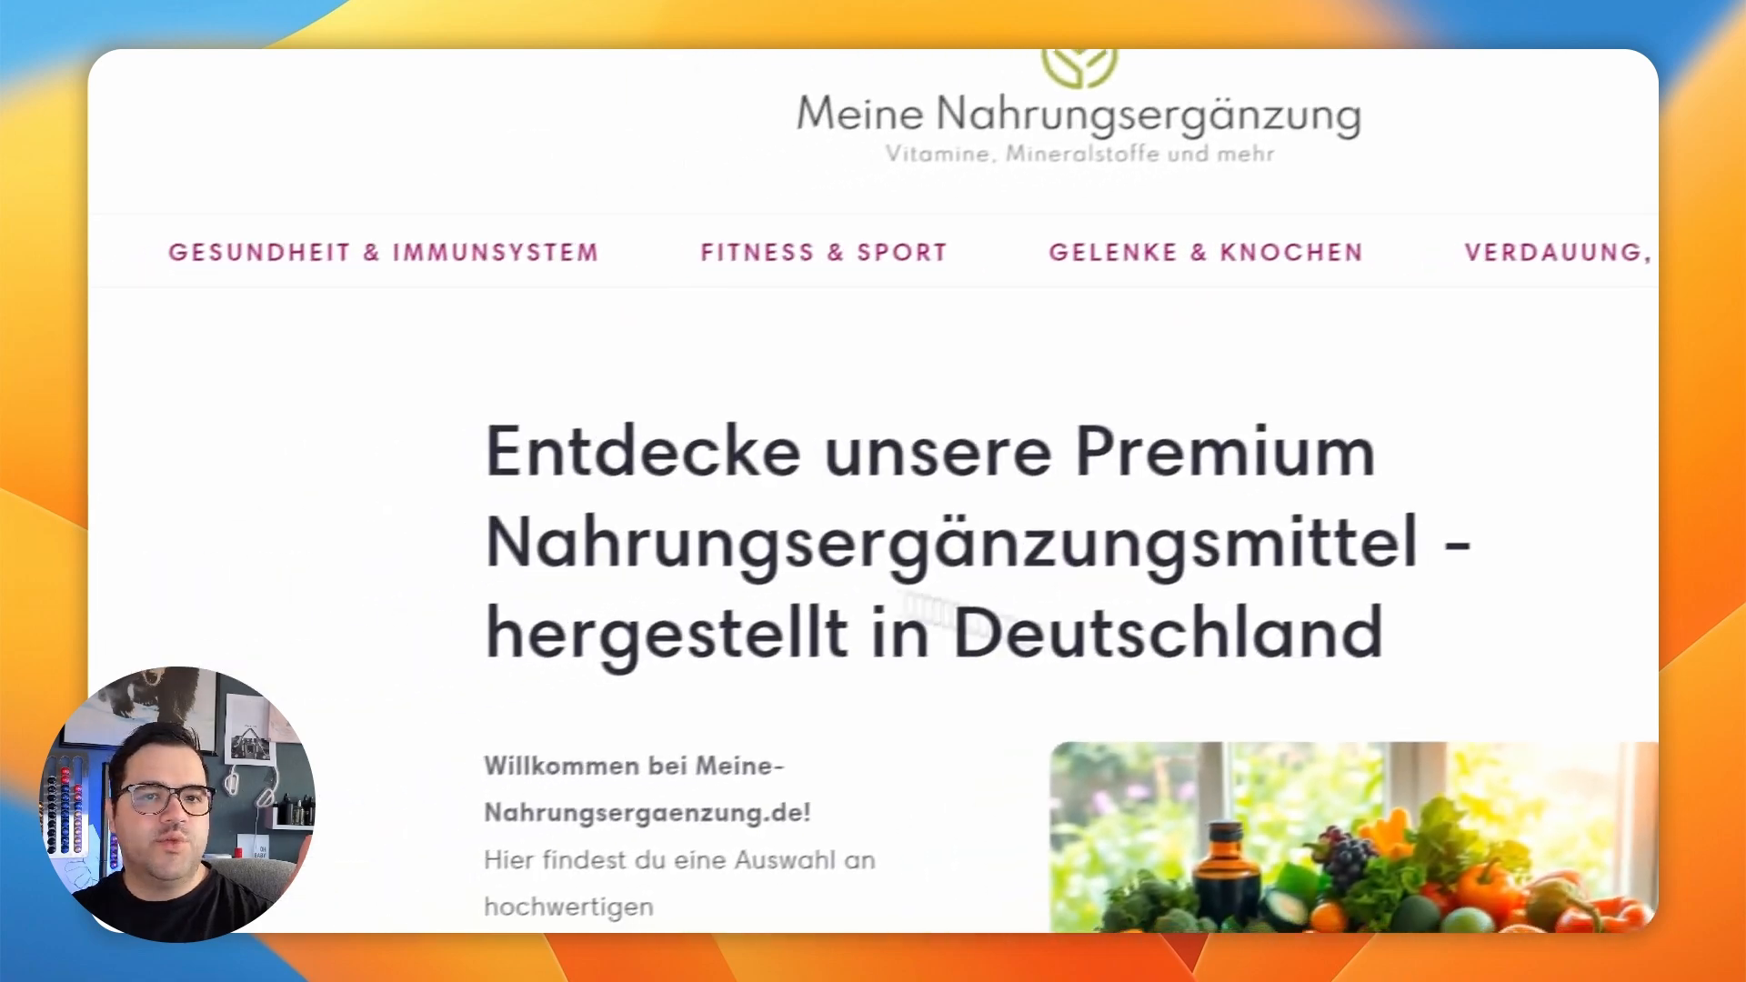
pyautogui.scroll(-15, 1079, 651)
pyautogui.scroll(10, 1080, 651)
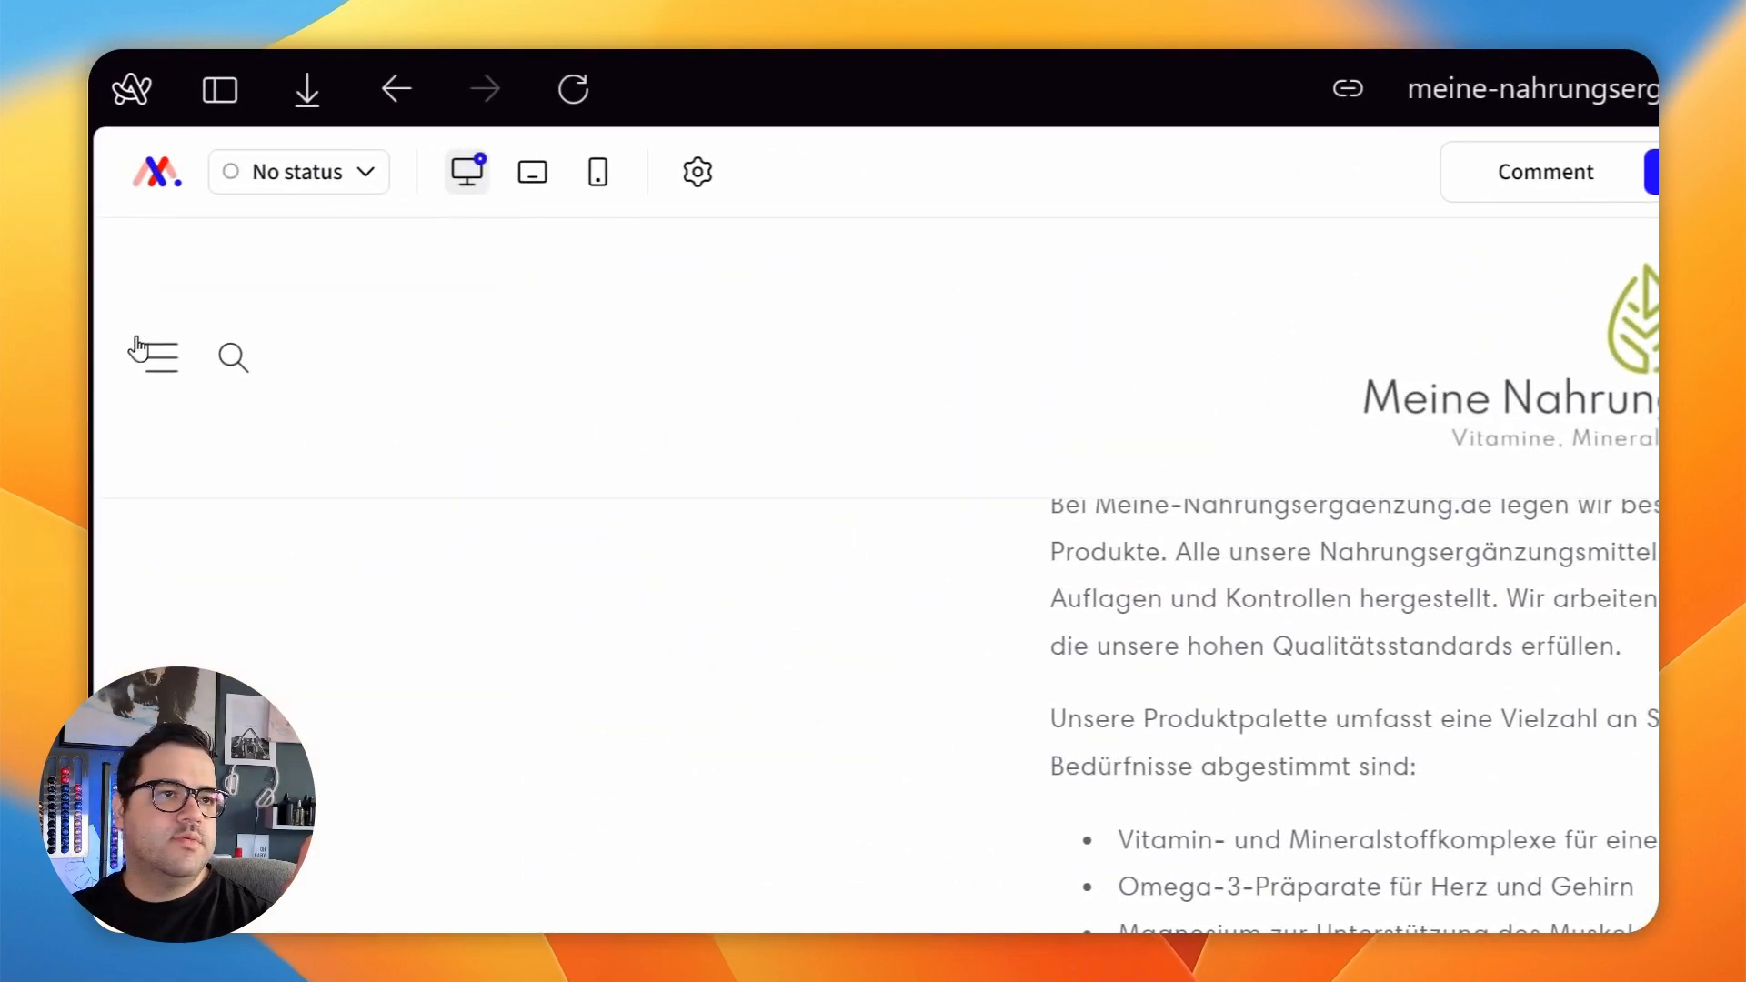
# Open the Wissenswertes blog page and examine the layout and images of its article cards down to the footer.
pyautogui.click(137, 348)
pyautogui.click(209, 393)
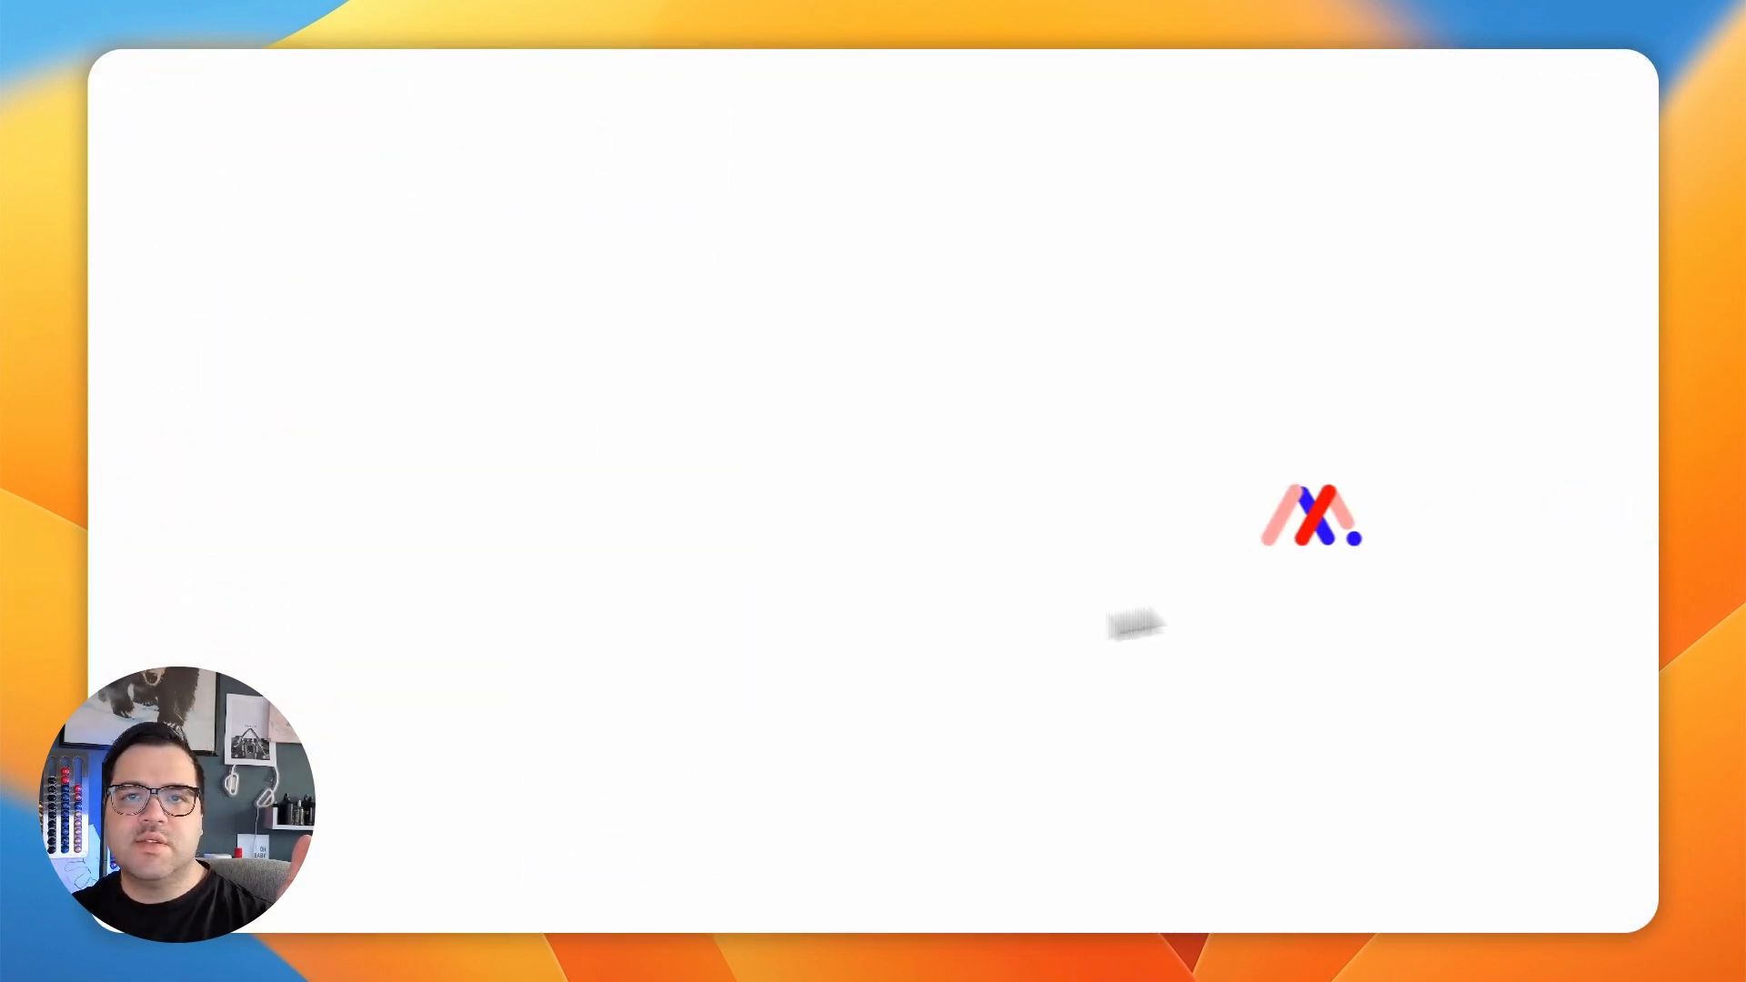
pyautogui.scroll(-10, 985, 468)
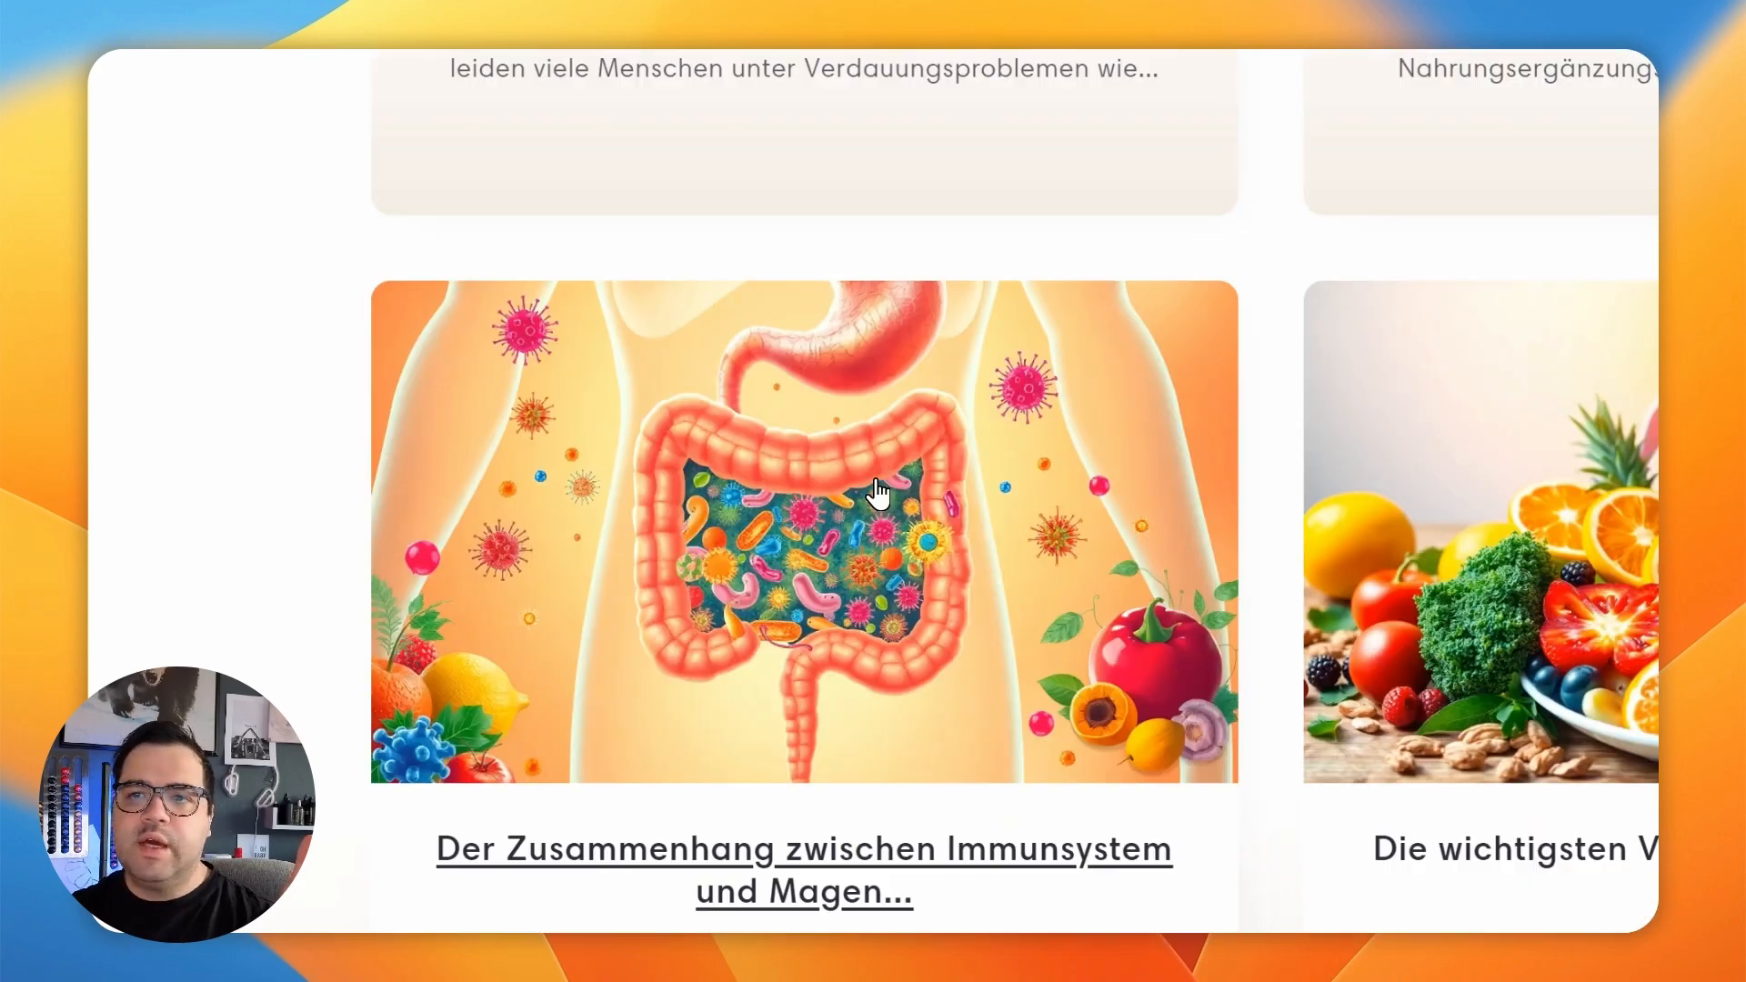
pyautogui.scroll(-2, 878, 494)
pyautogui.scroll(3, 858, 507)
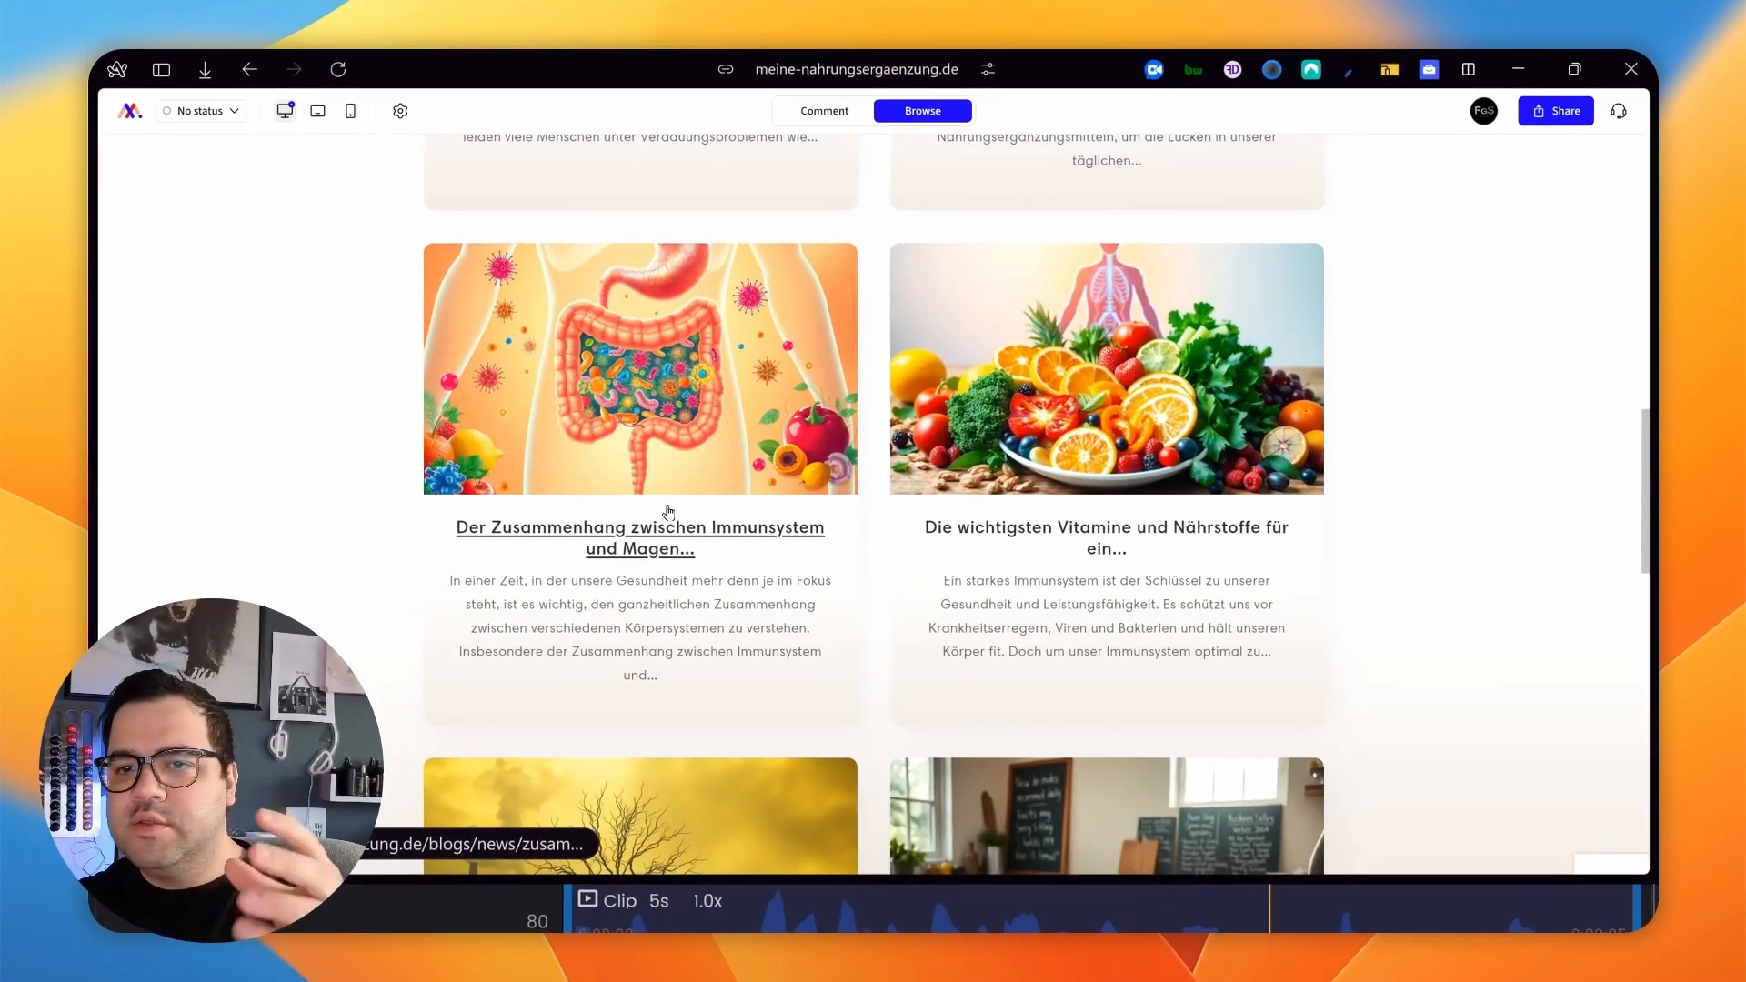
pyautogui.scroll(-3, 669, 512)
pyautogui.scroll(-7, 661, 526)
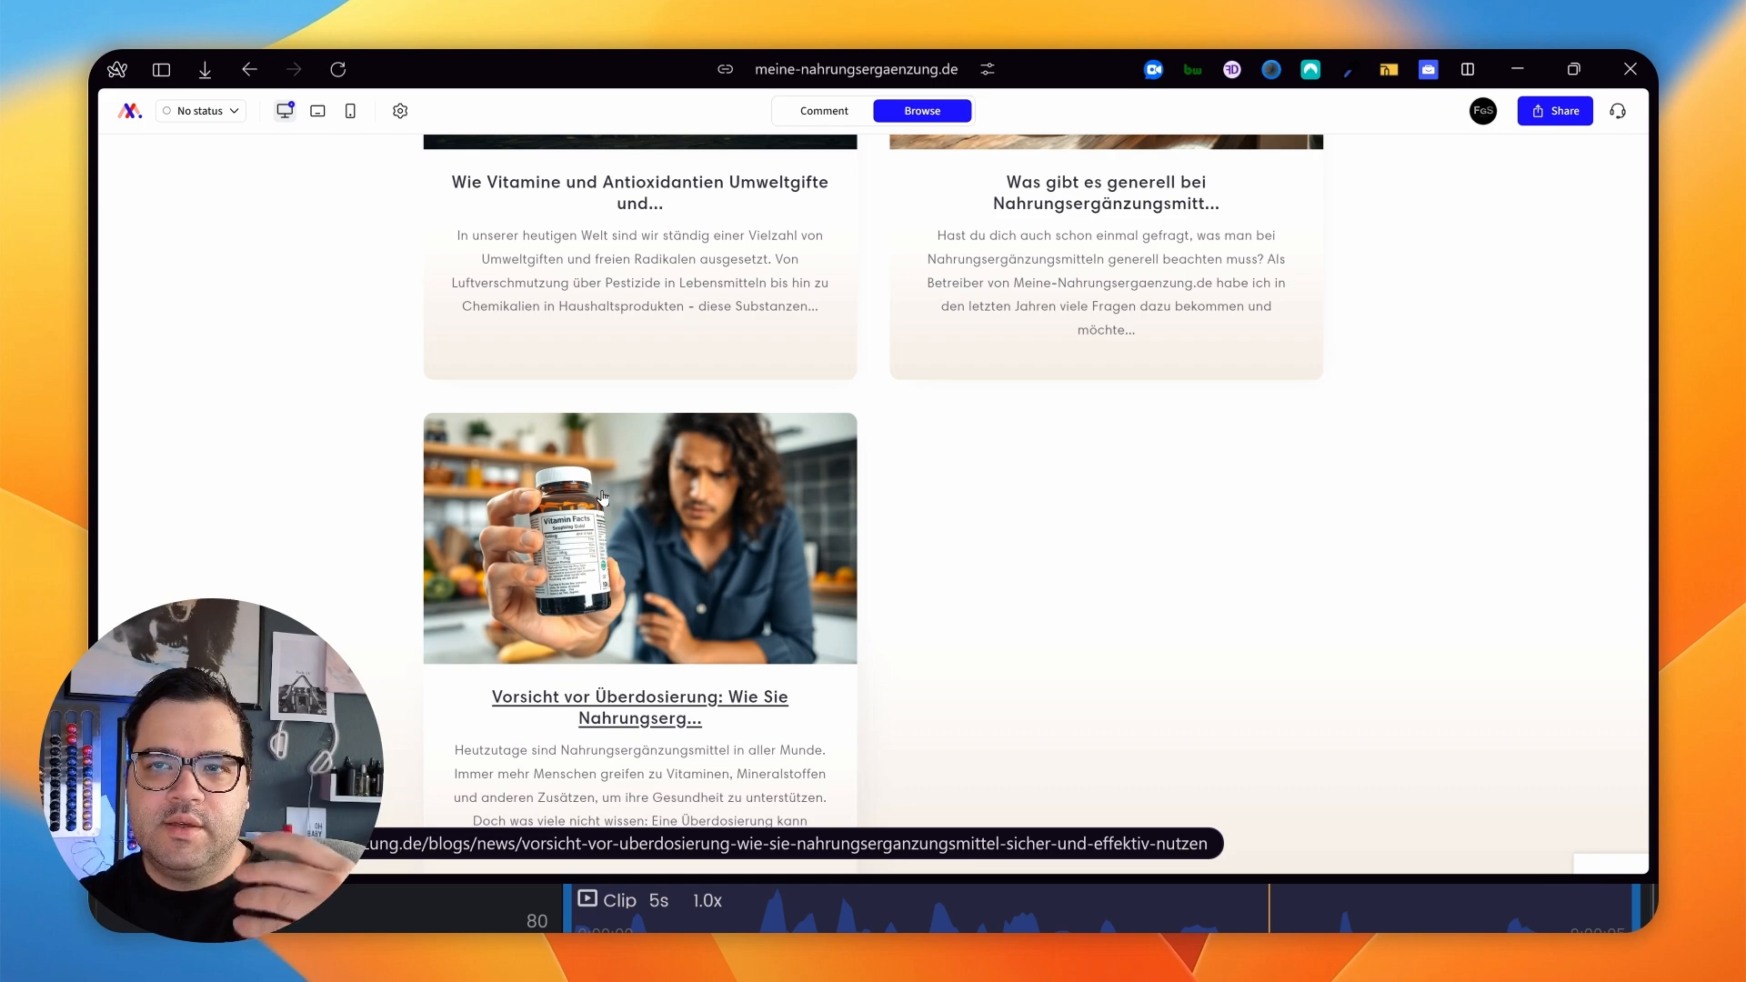
pyautogui.scroll(-2, 602, 496)
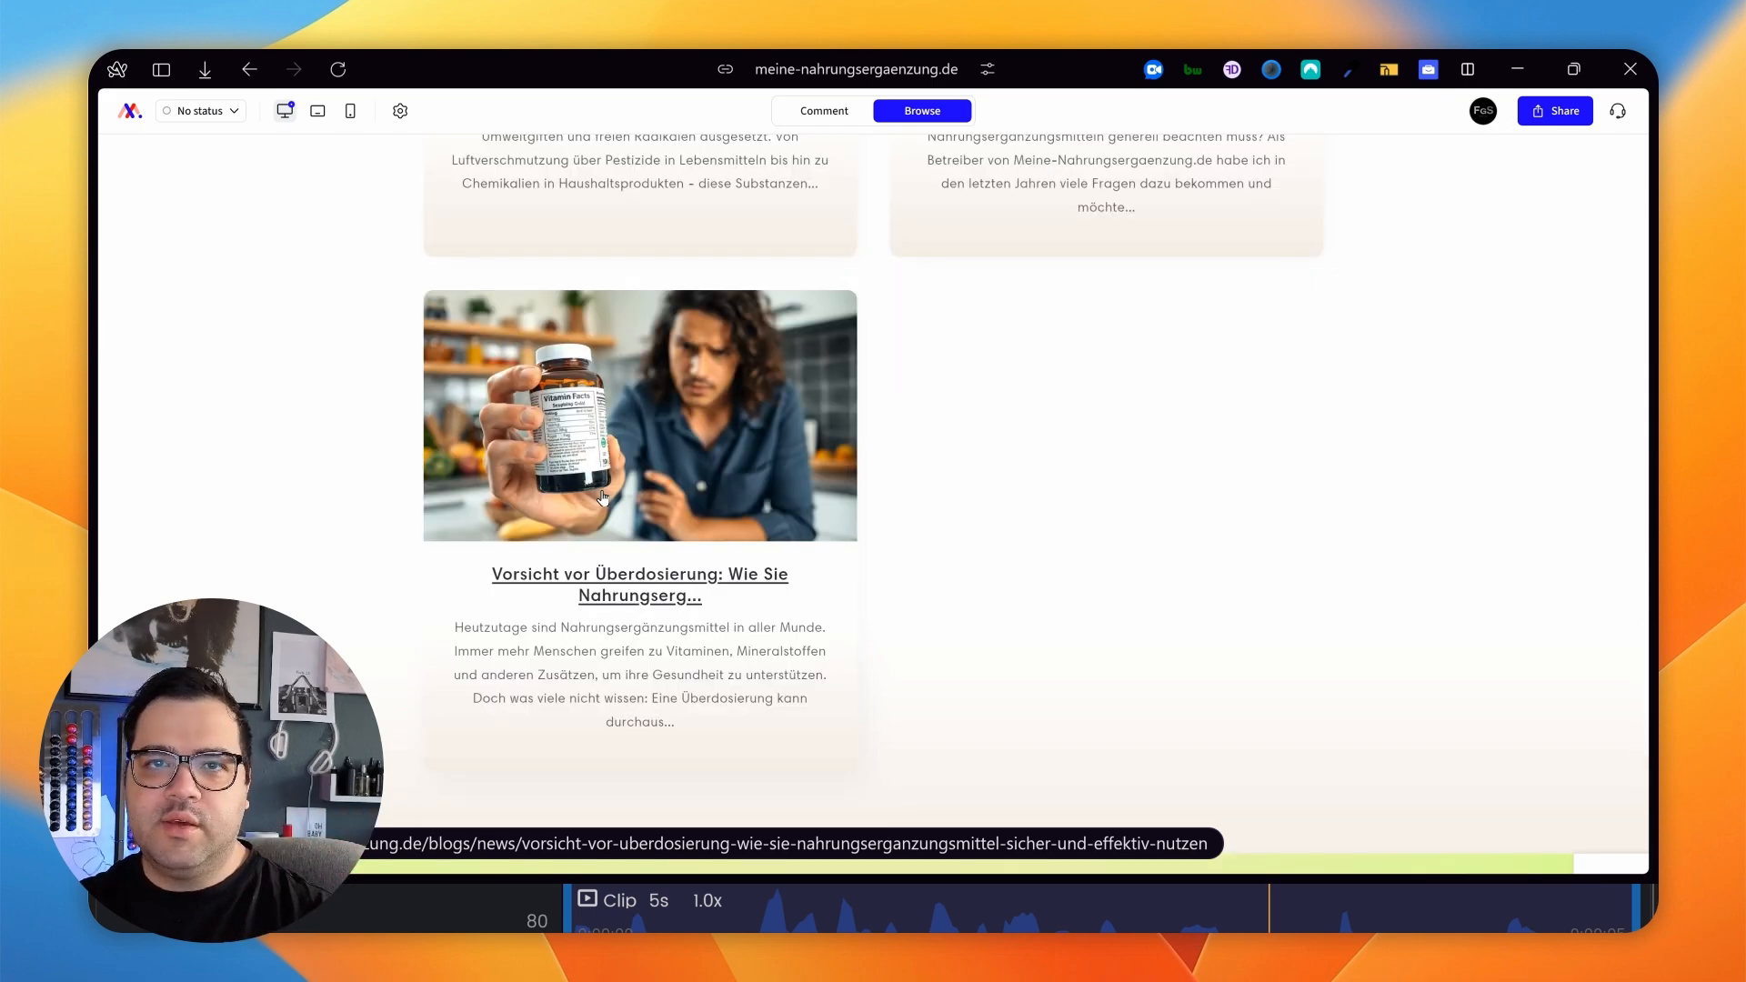
pyautogui.scroll(-3, 602, 491)
pyautogui.scroll(15, 600, 492)
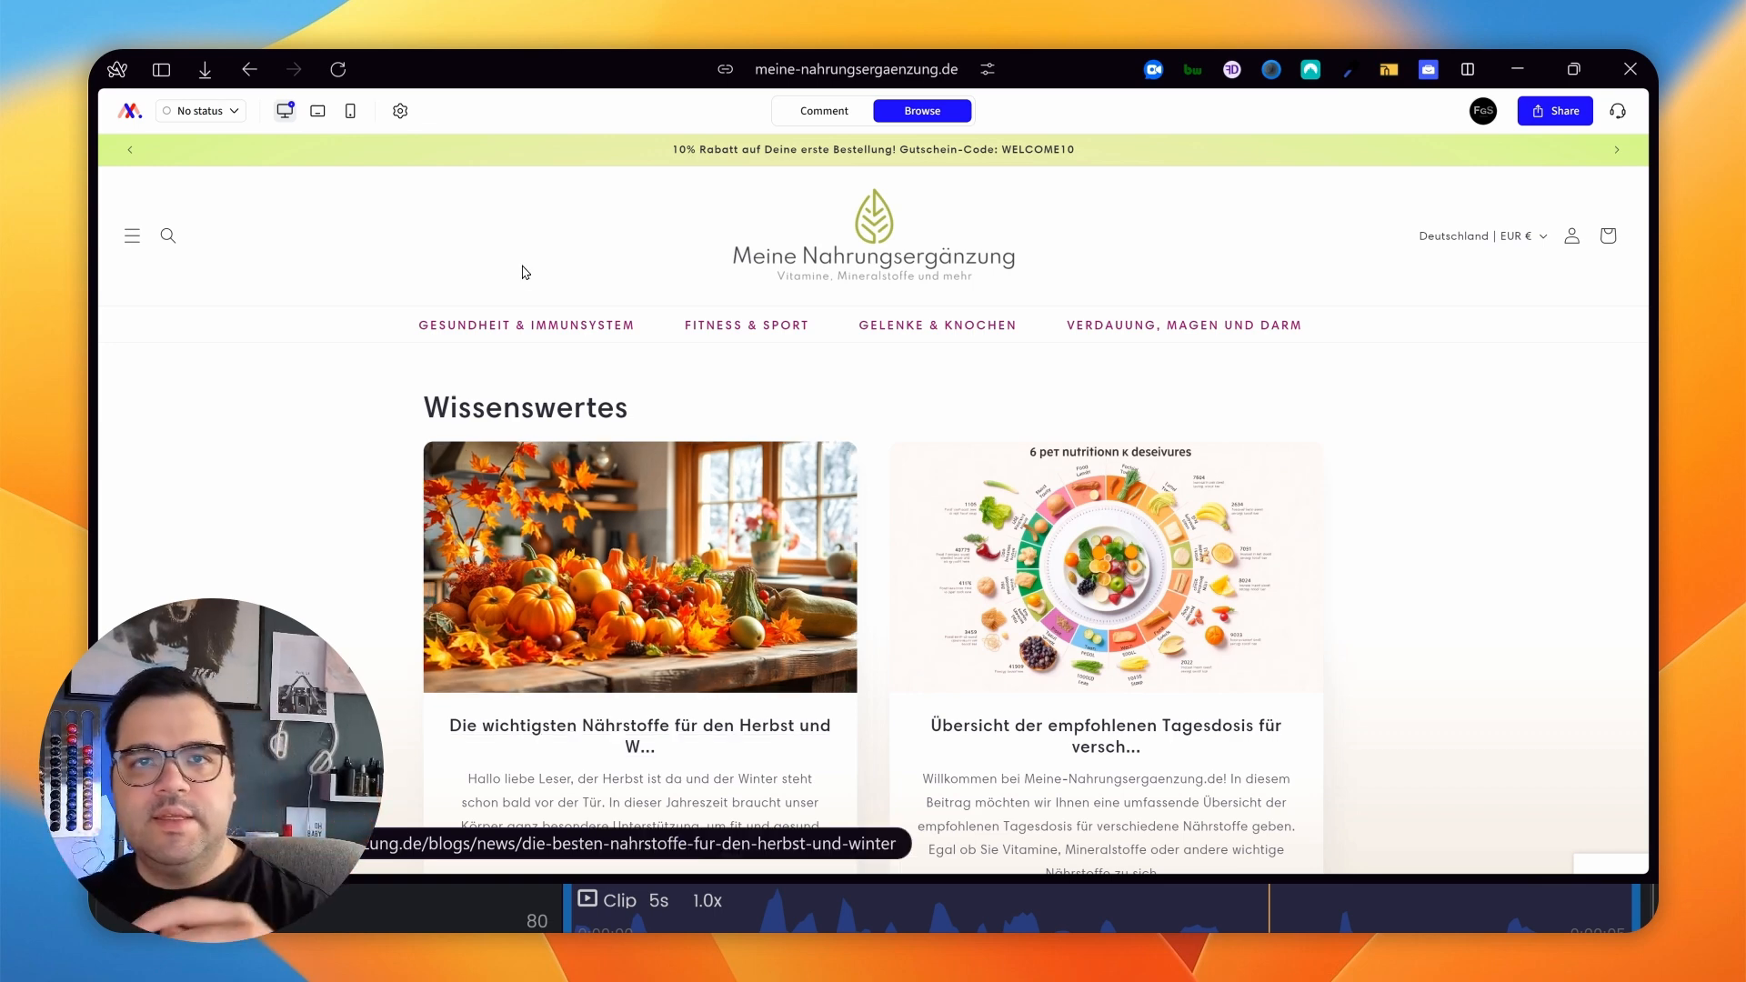
# Open the shop's product listing from the Unsere Produkte submenu and compare the product images across the cards.
pyautogui.click(124, 238)
pyautogui.click(165, 398)
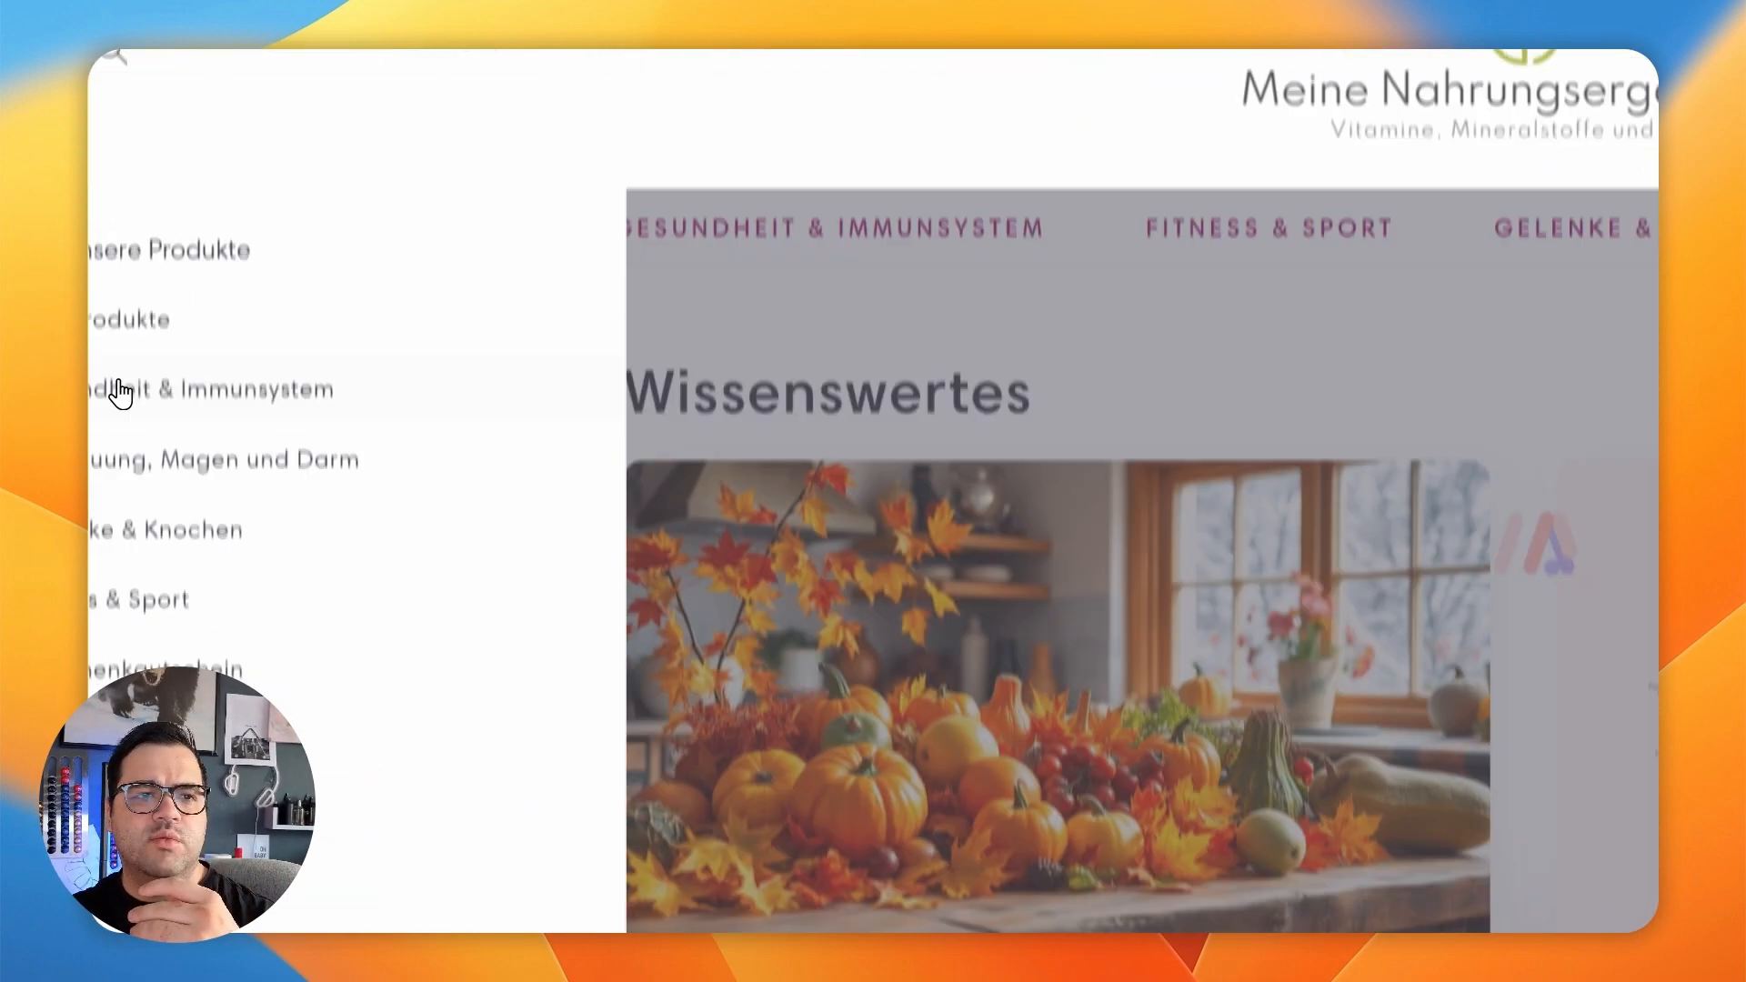
pyautogui.click(255, 637)
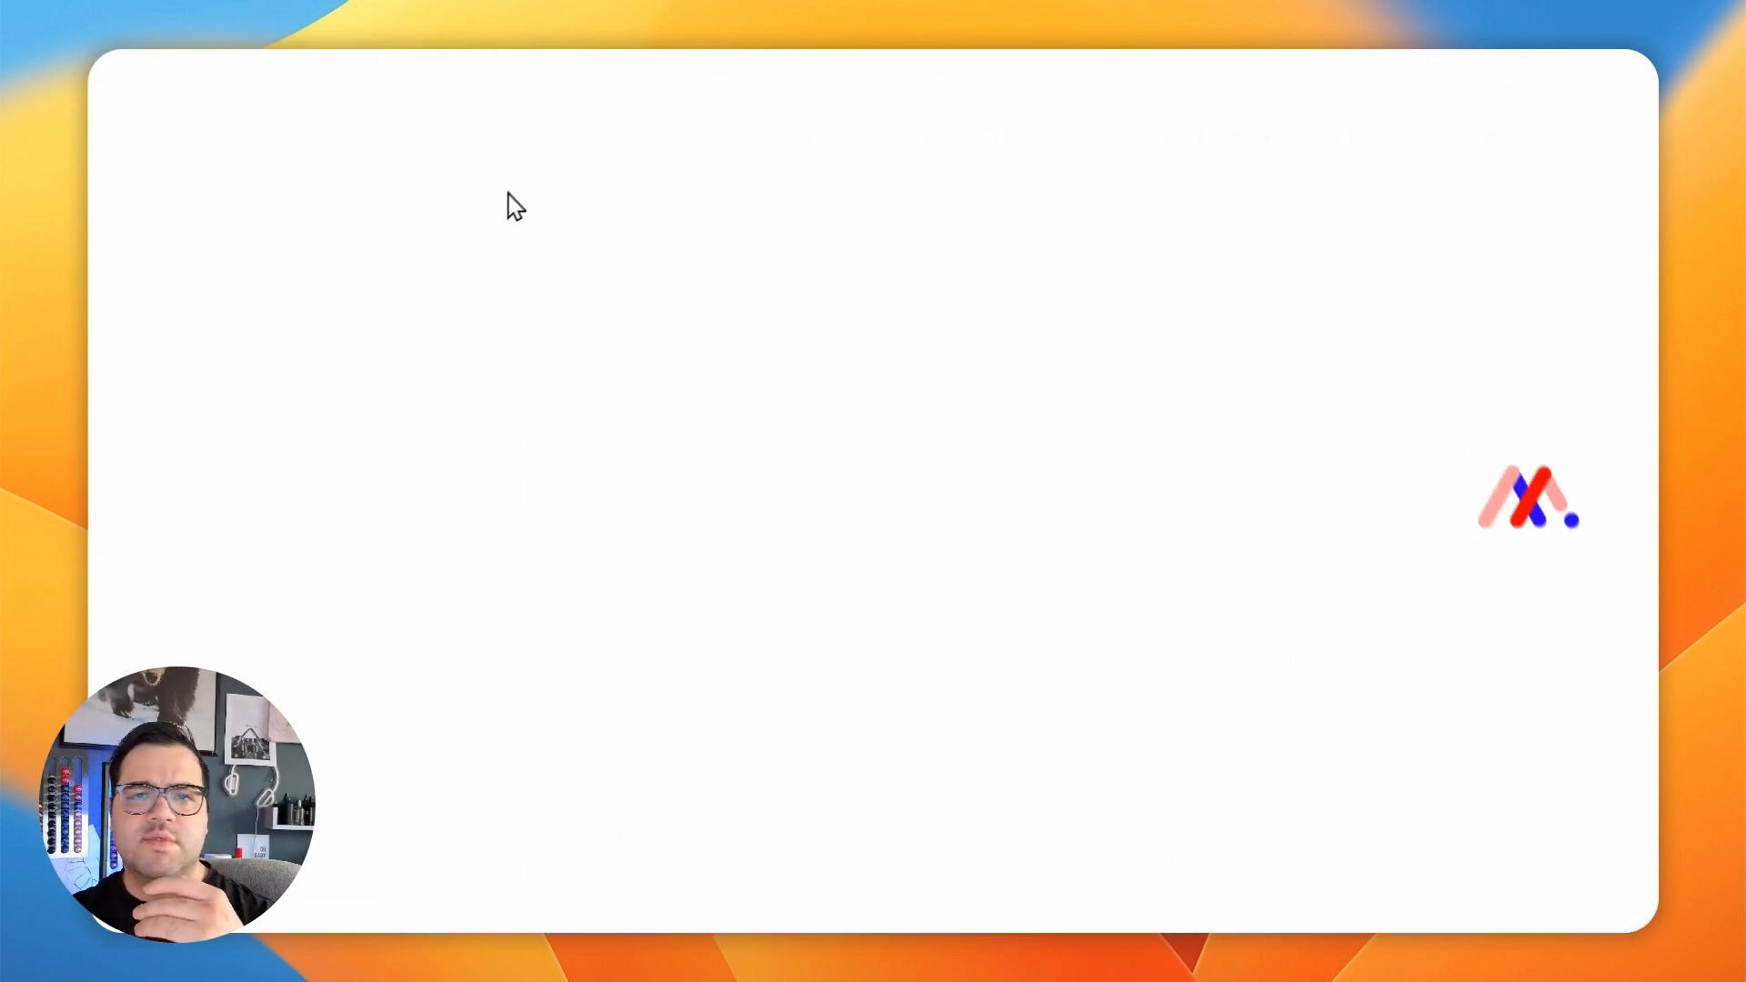
pyautogui.scroll(-10, 528, 329)
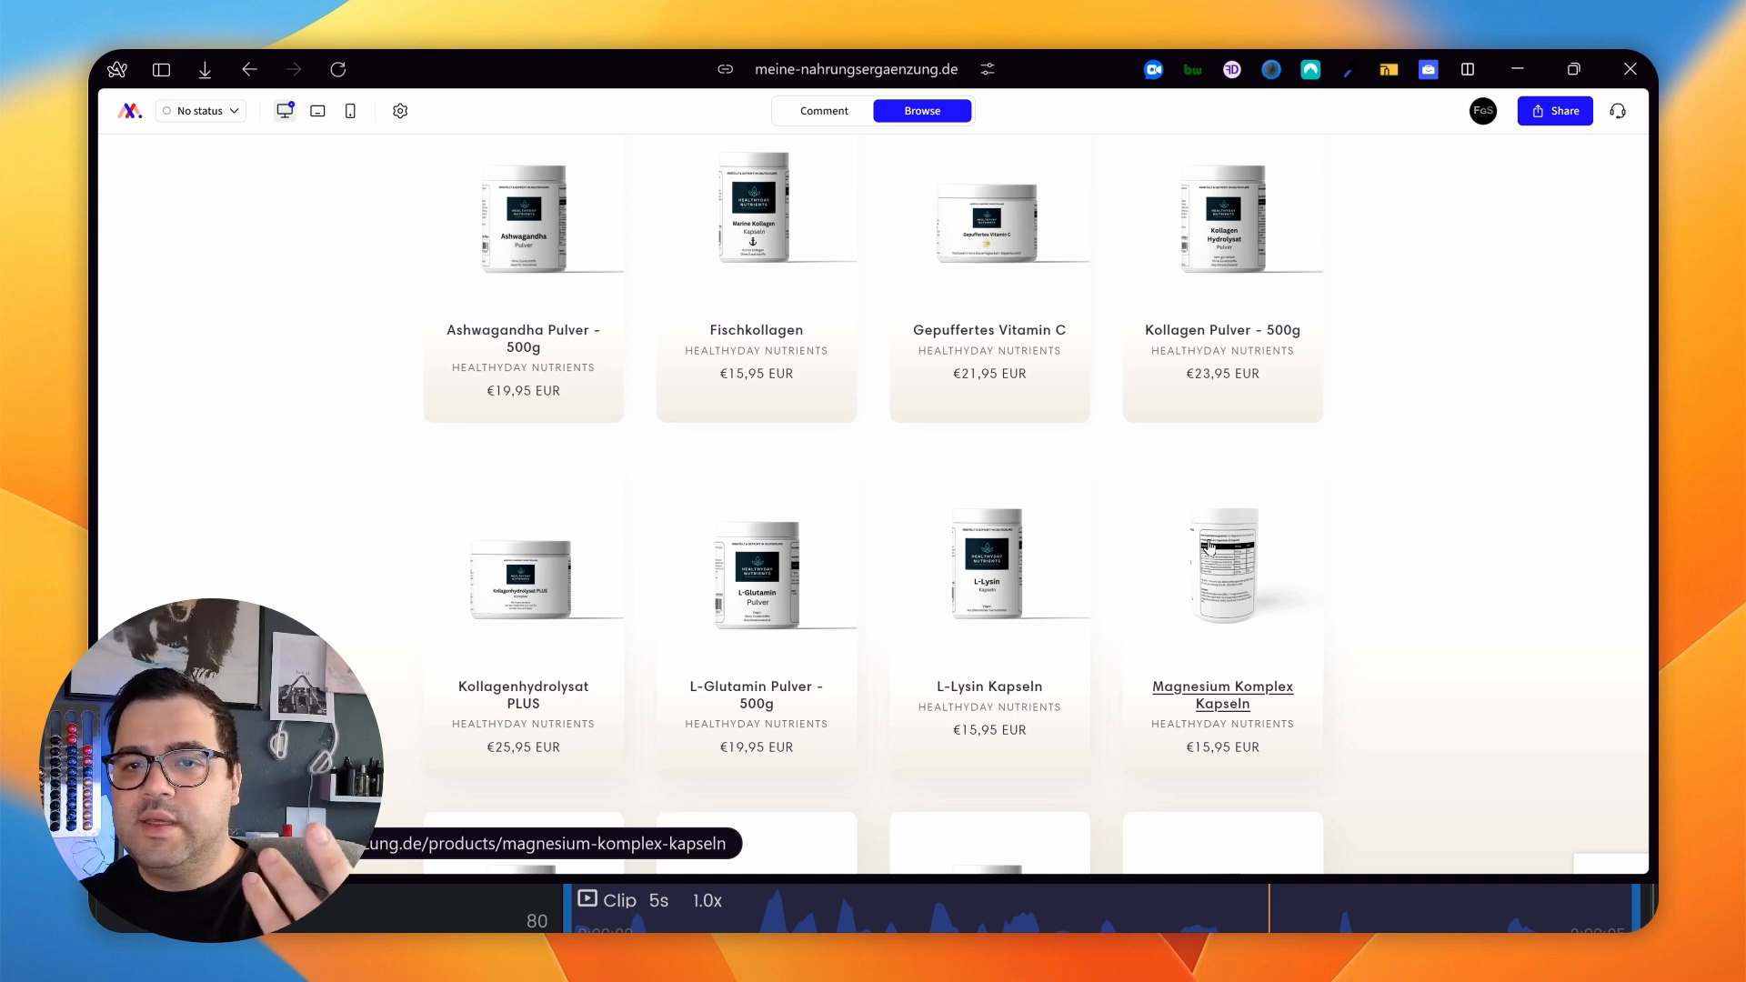
pyautogui.scroll(3, 1264, 512)
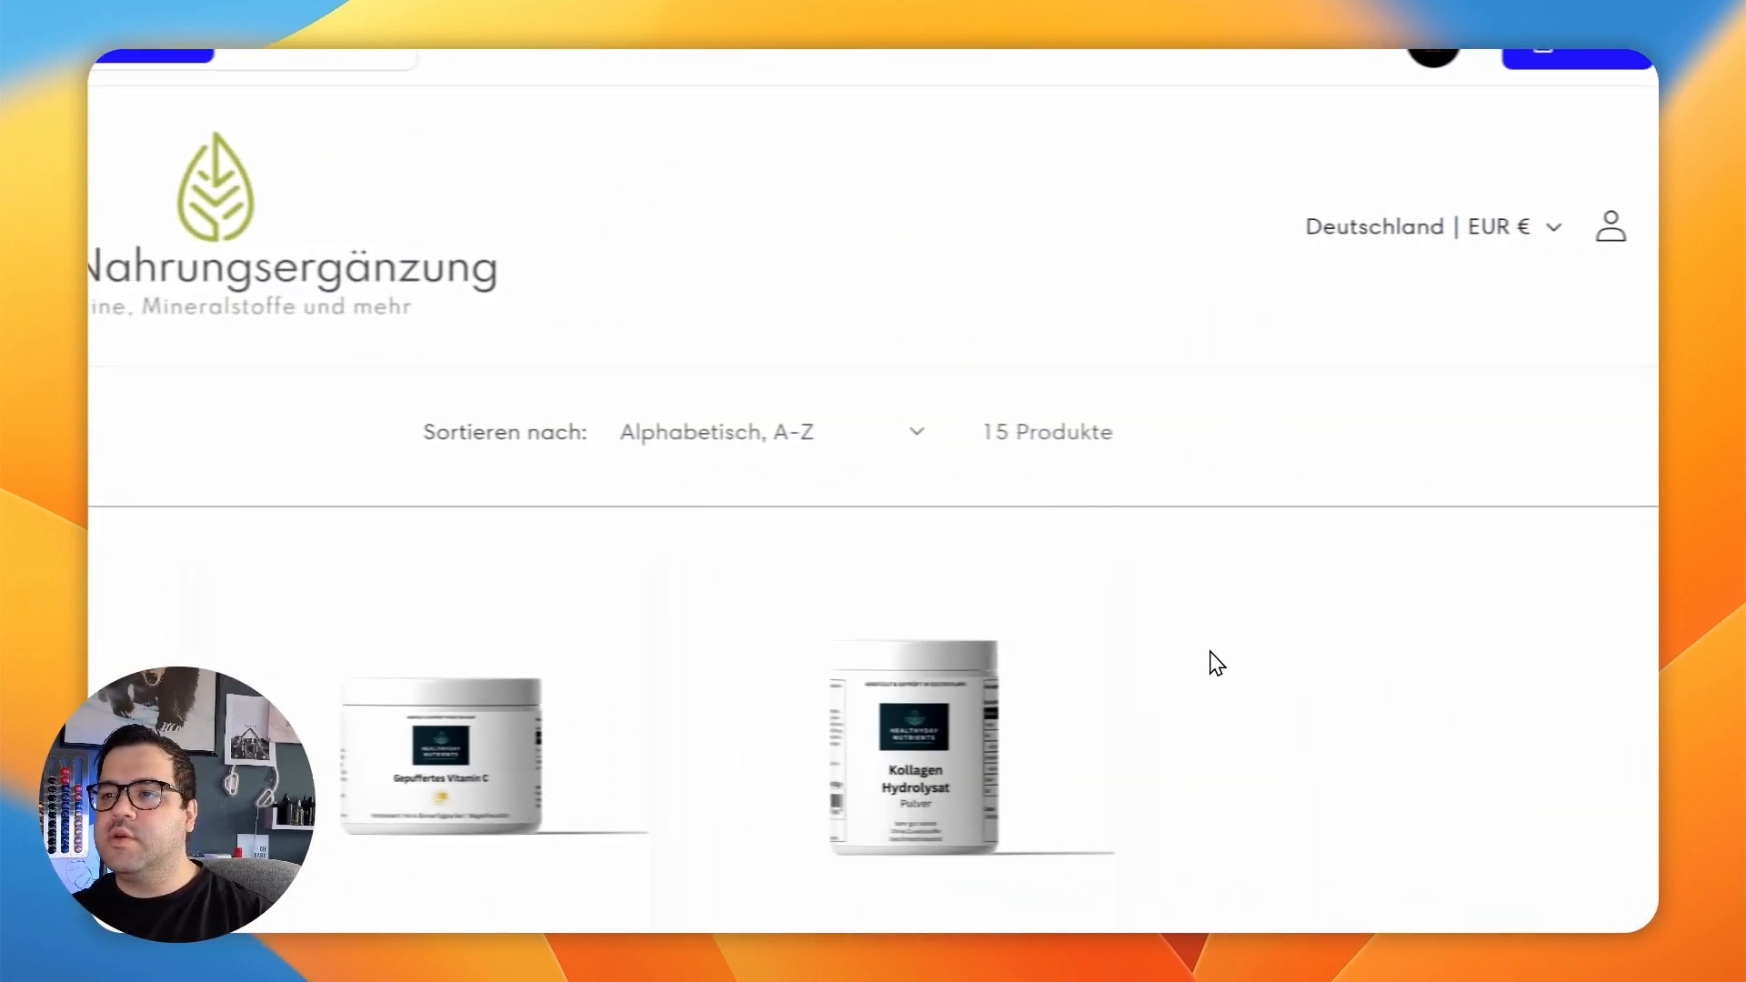
pyautogui.scroll(-5, 1217, 664)
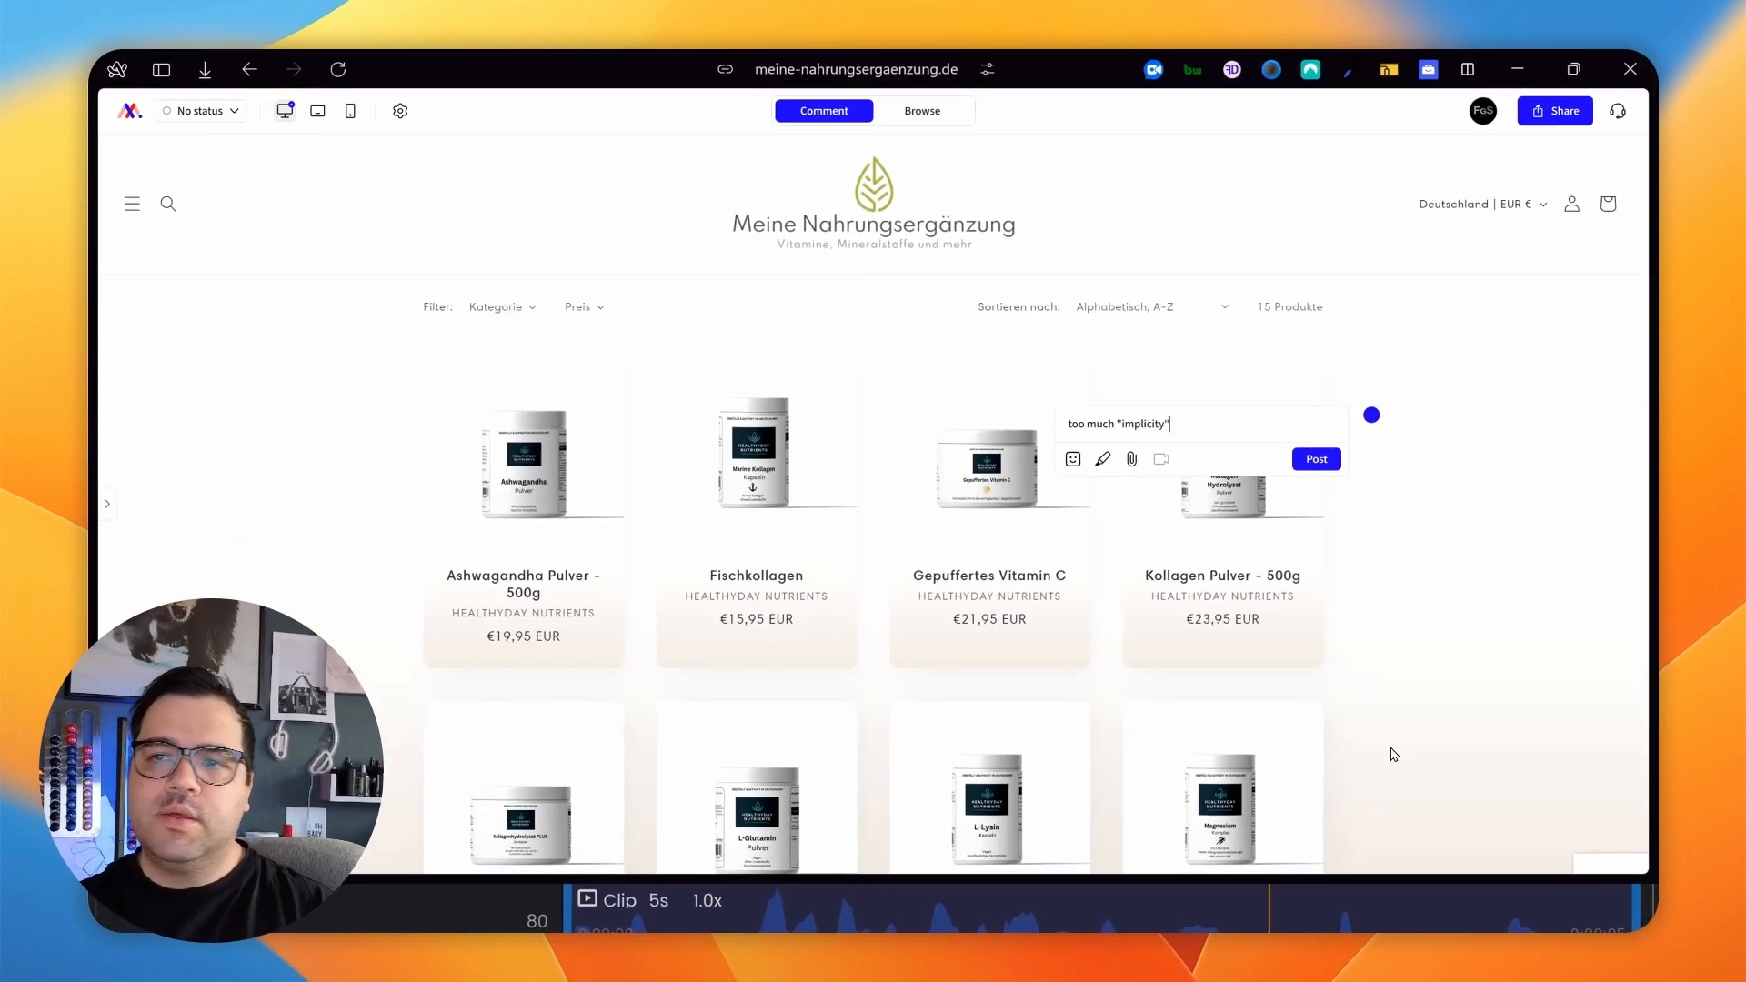
# Complete the comment beside the product grid as "too much "simplicity" of the pictures, they all look quite similar" and post it.
pyautogui.write('"')
pyautogui.click(1124, 423)
pyautogui.write('s')
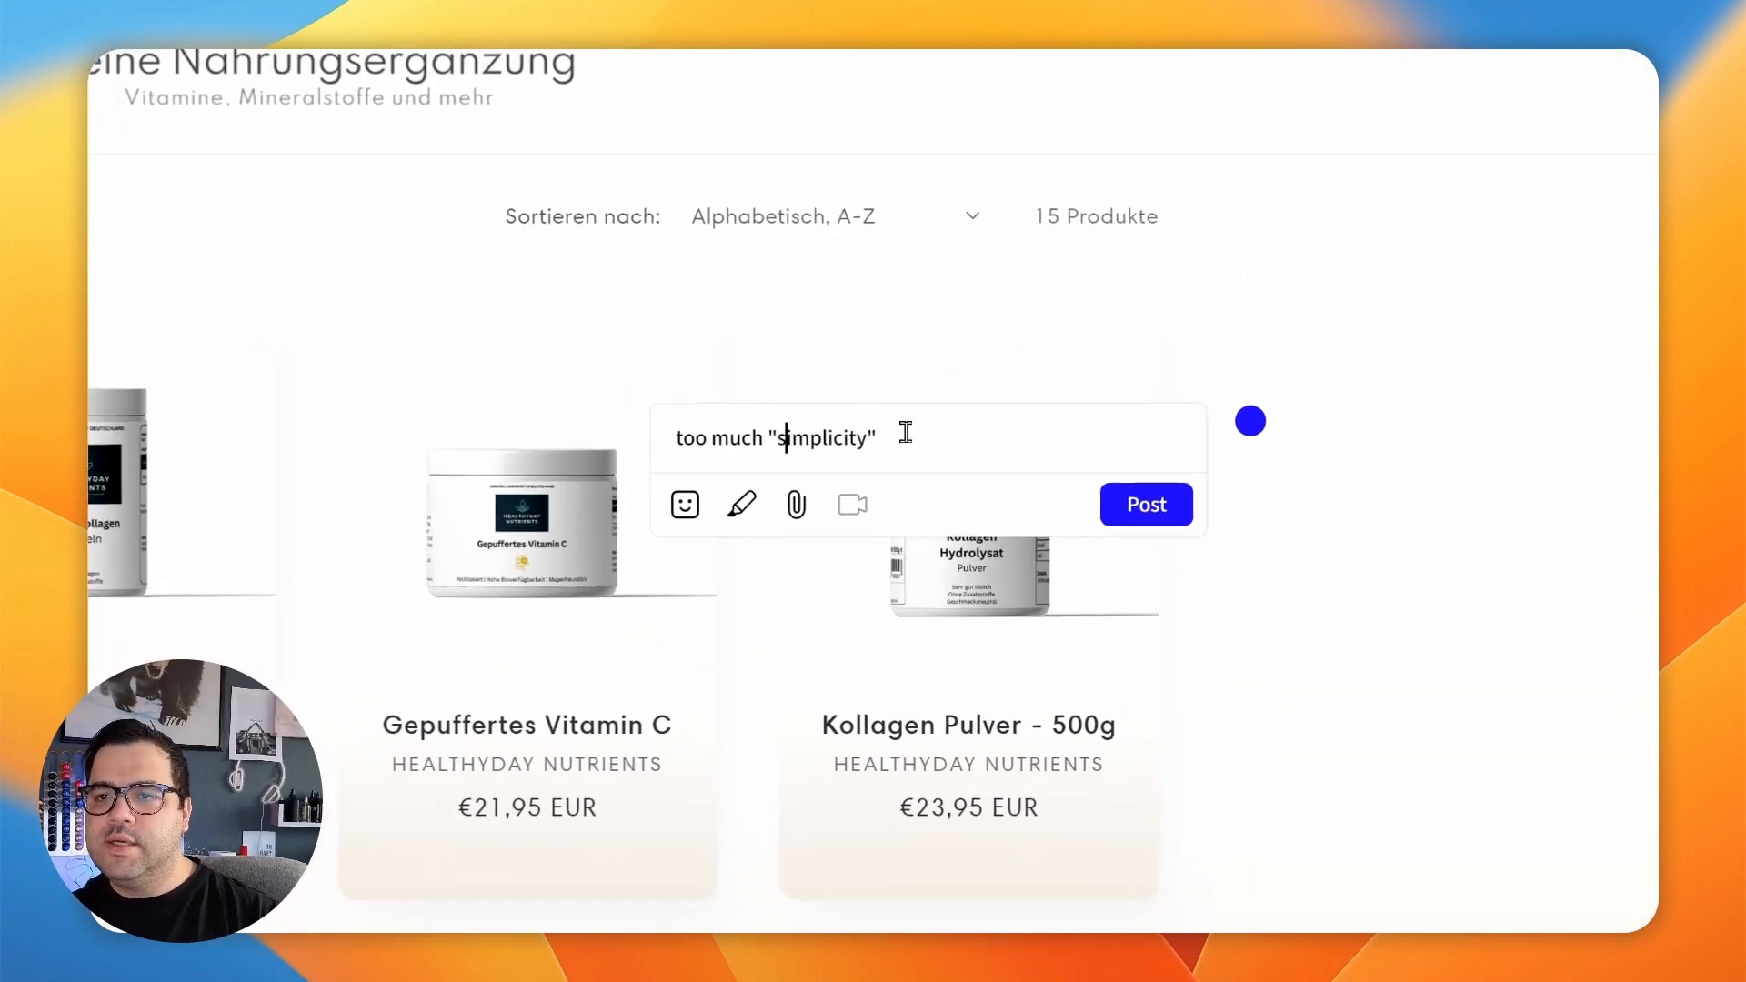
pyautogui.click(1180, 425)
pyautogui.write('of the pictures')
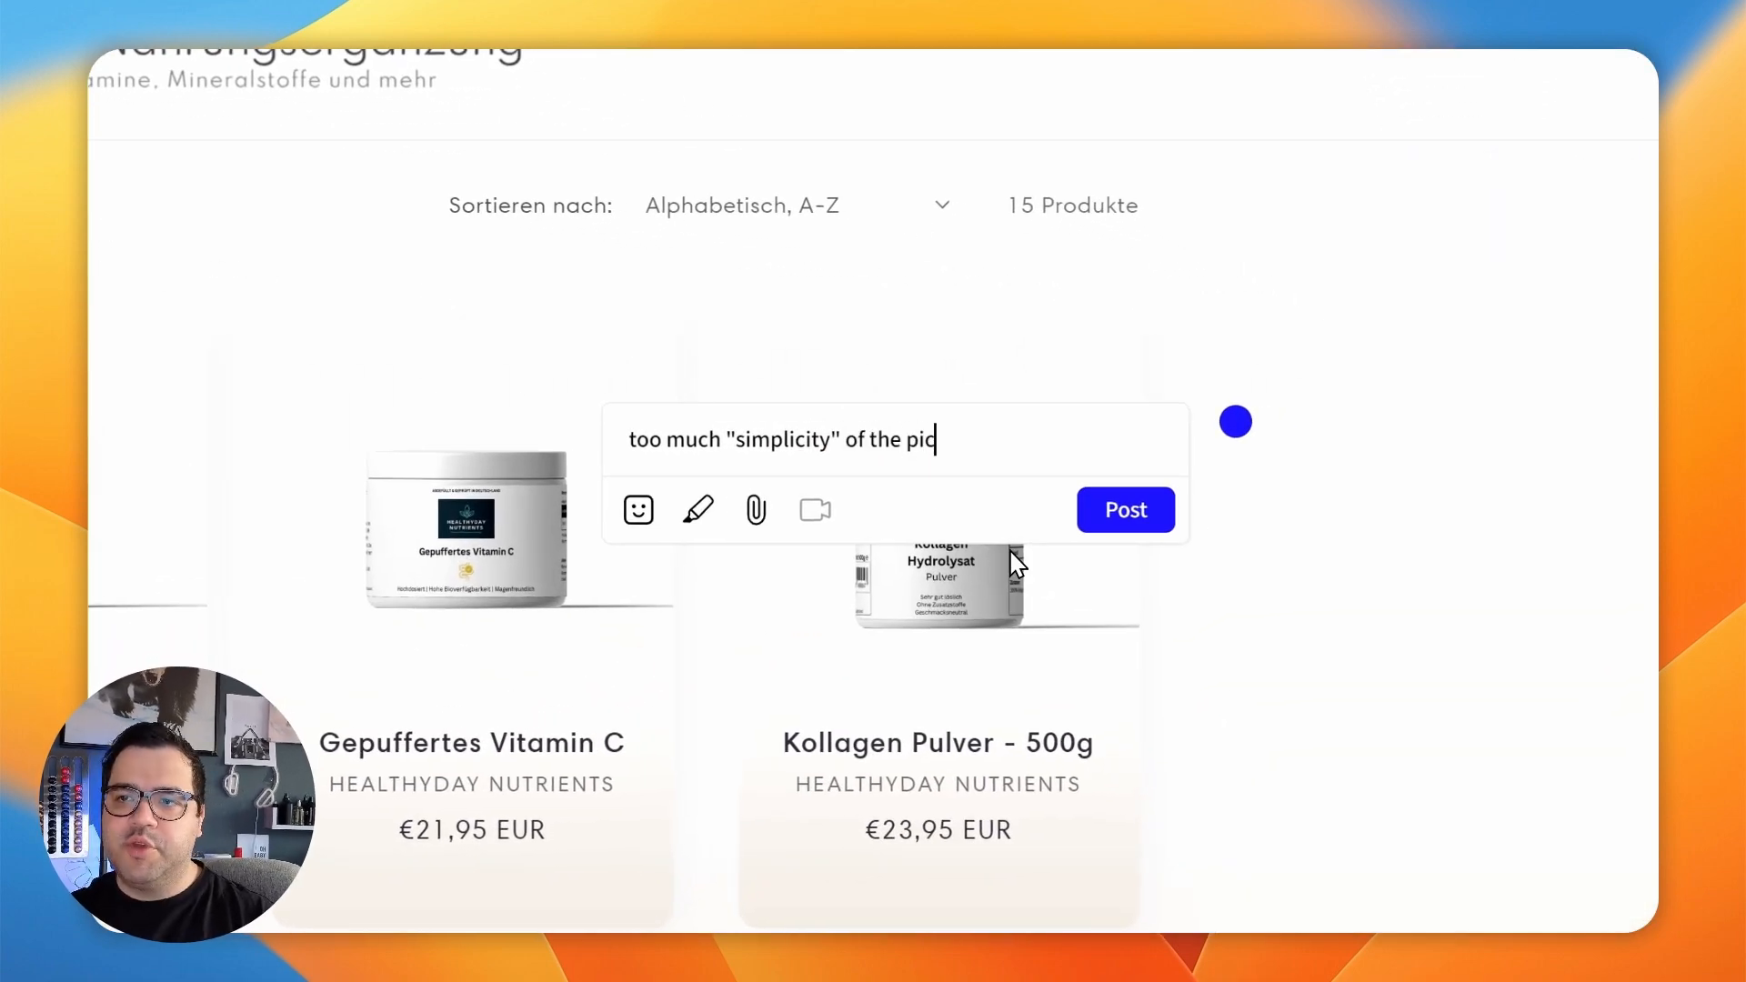
pyautogui.write(', they all lo')
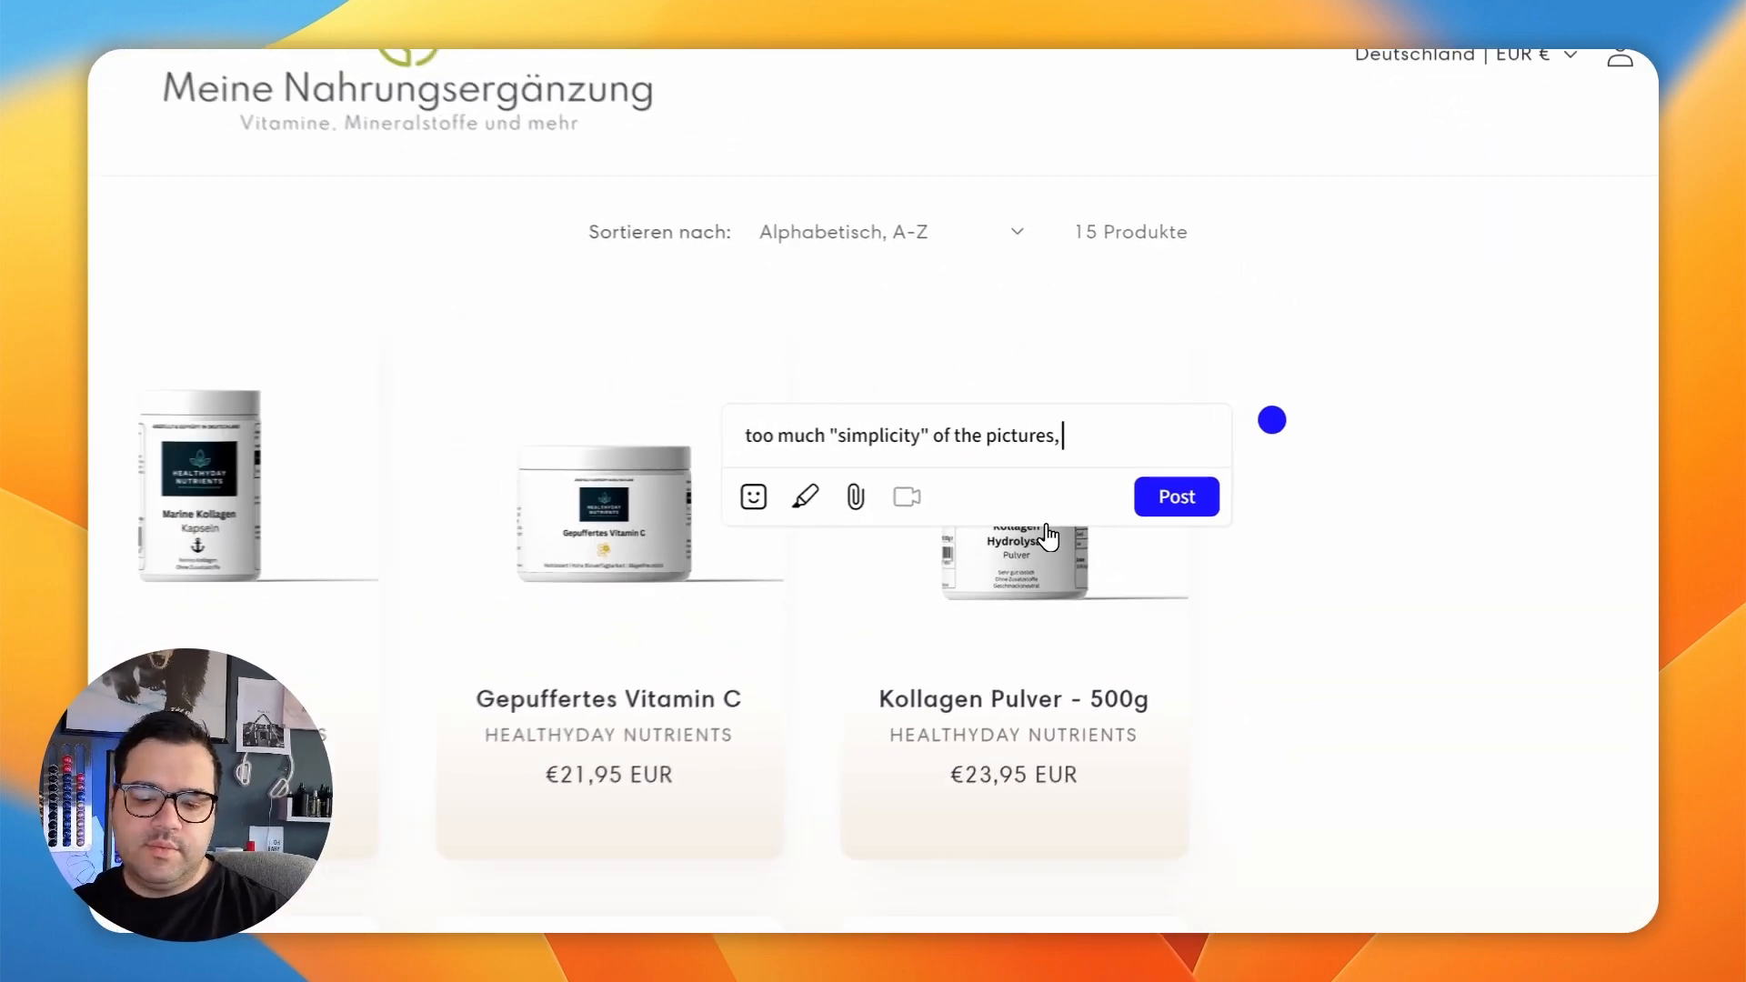
pyautogui.write('ok quite similar')
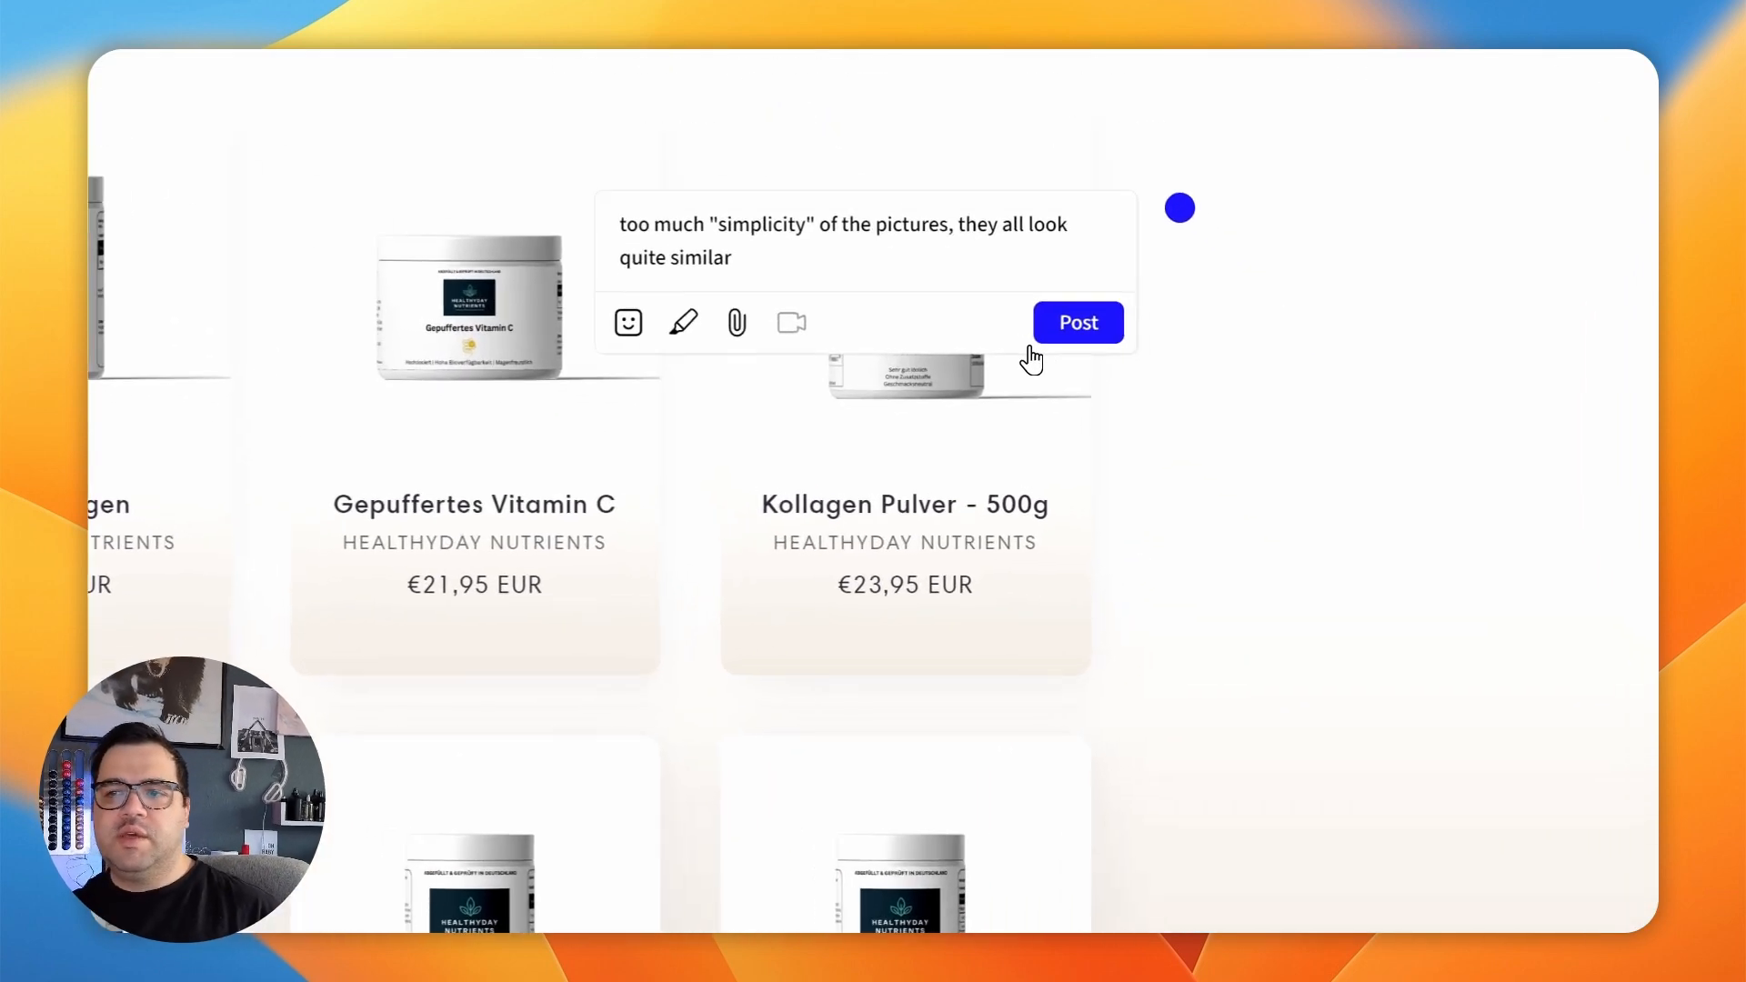
pyautogui.click(1064, 328)
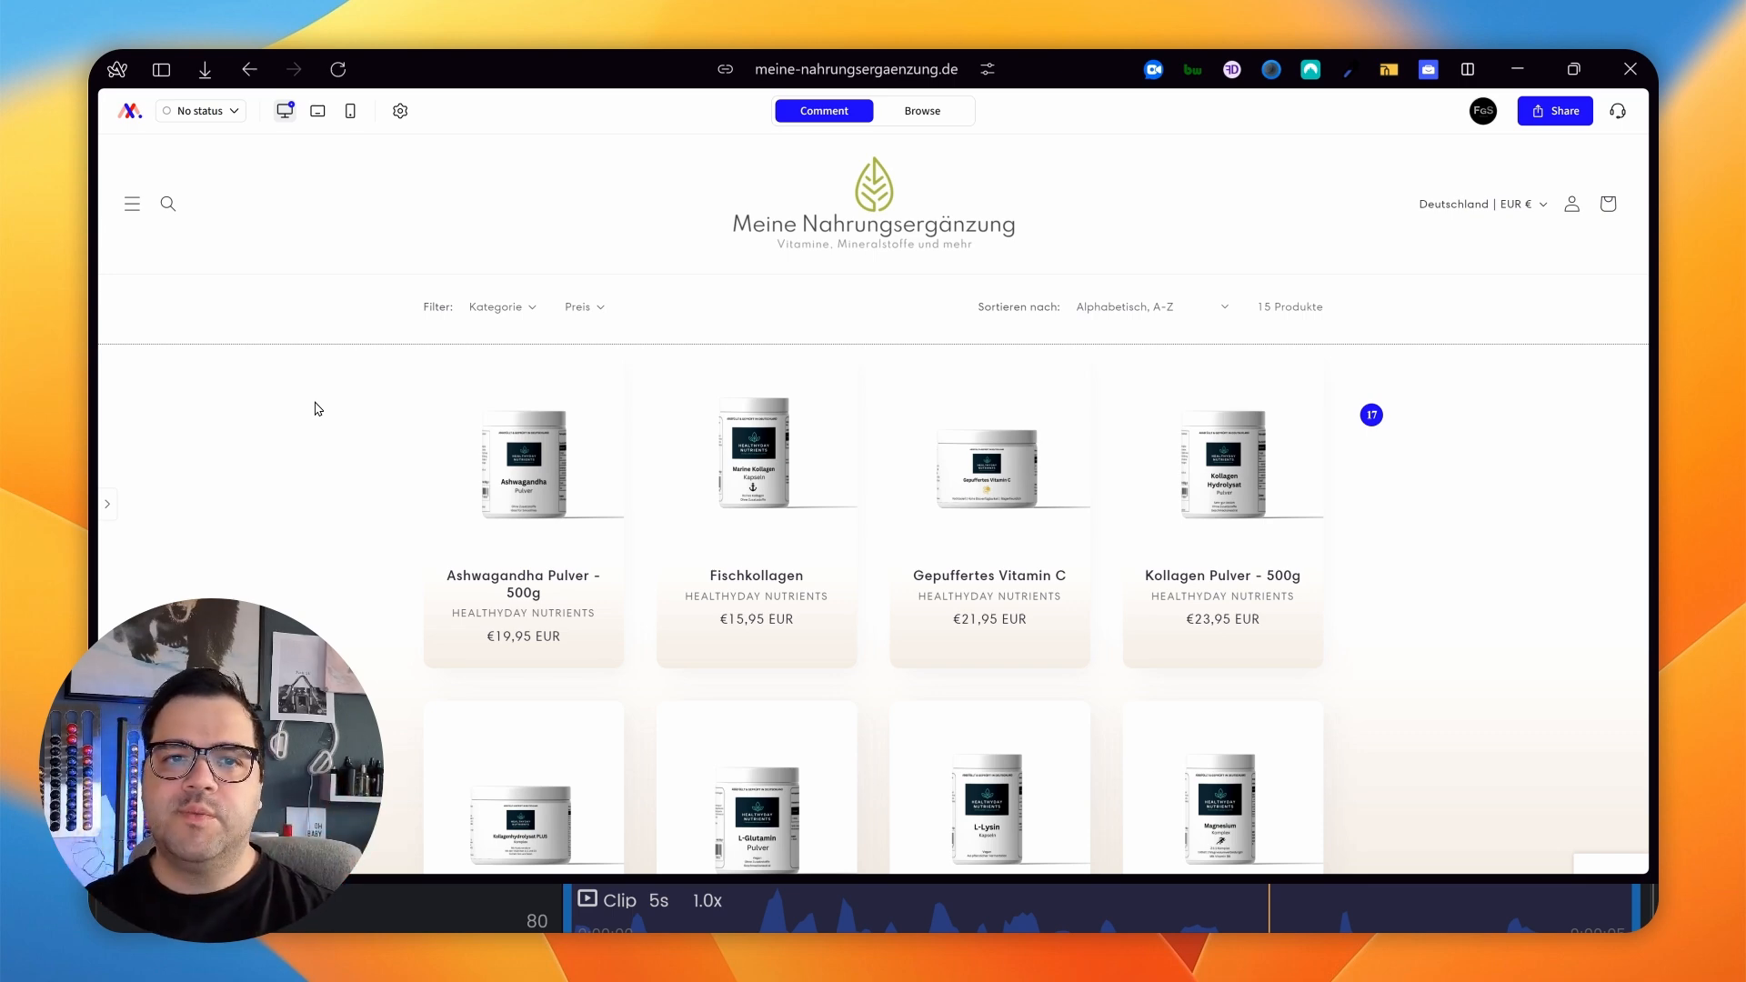
# Open the Ashwagandha Pulver - 500g product page and examine its images, description and title area.
pyautogui.click(507, 452)
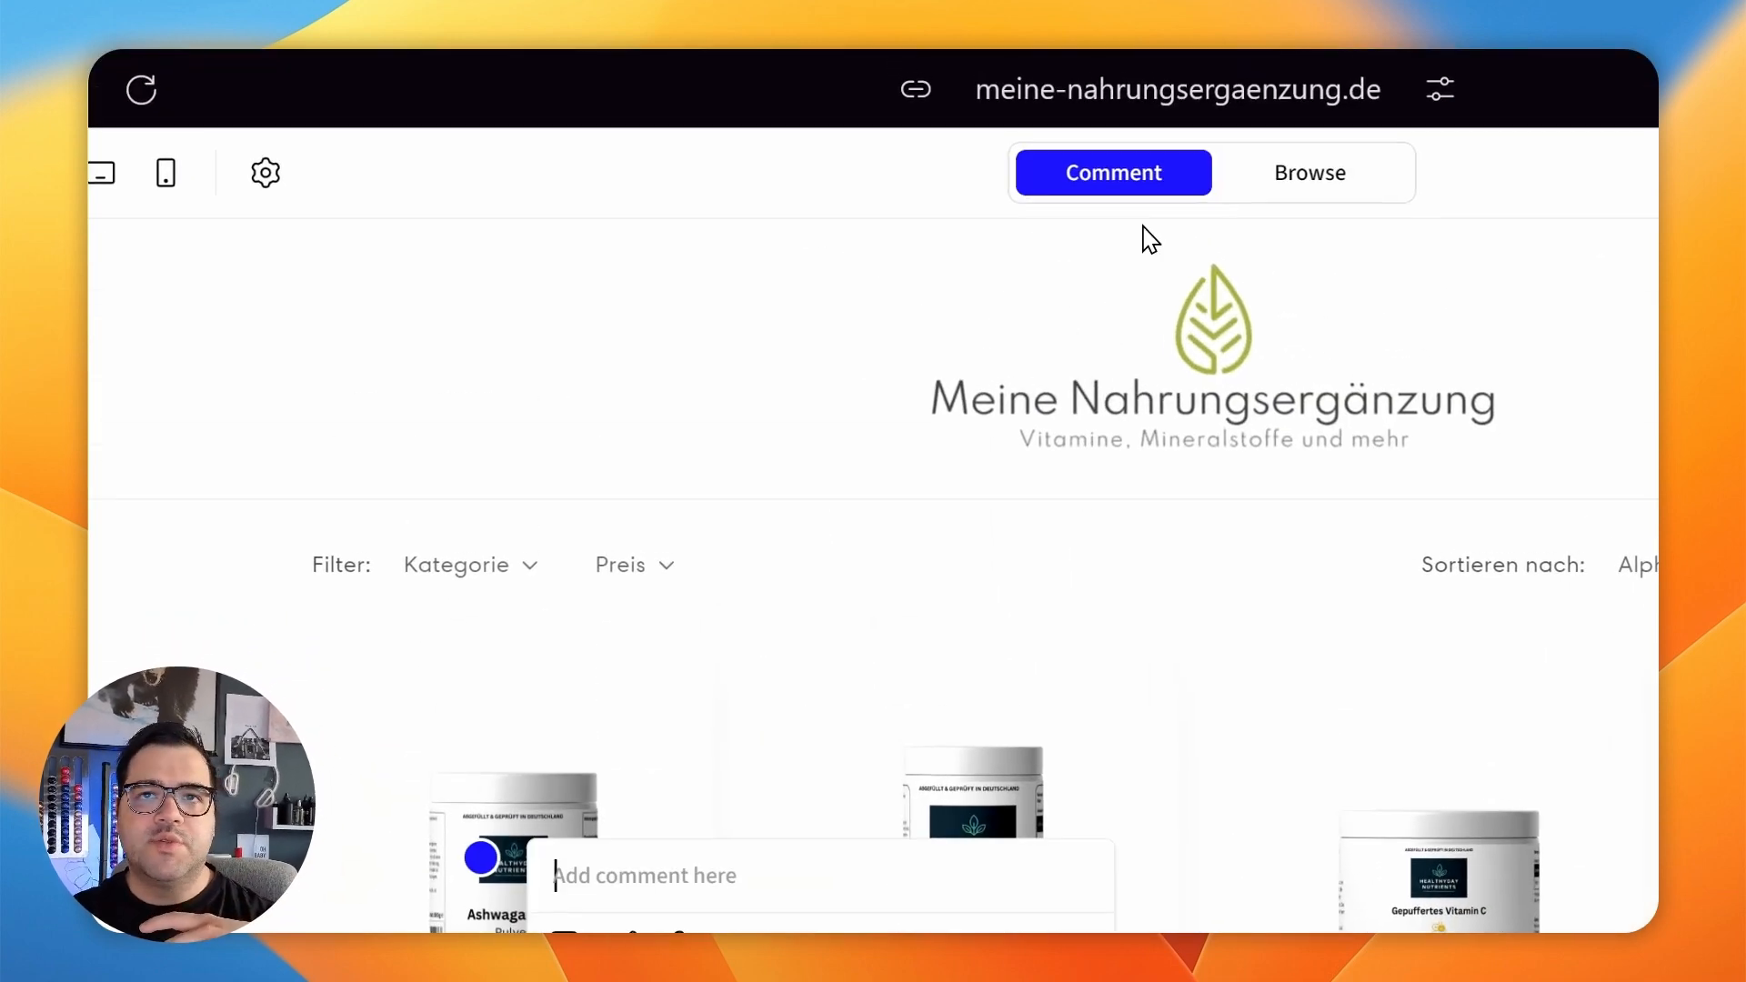
pyautogui.scroll(-5, 1150, 238)
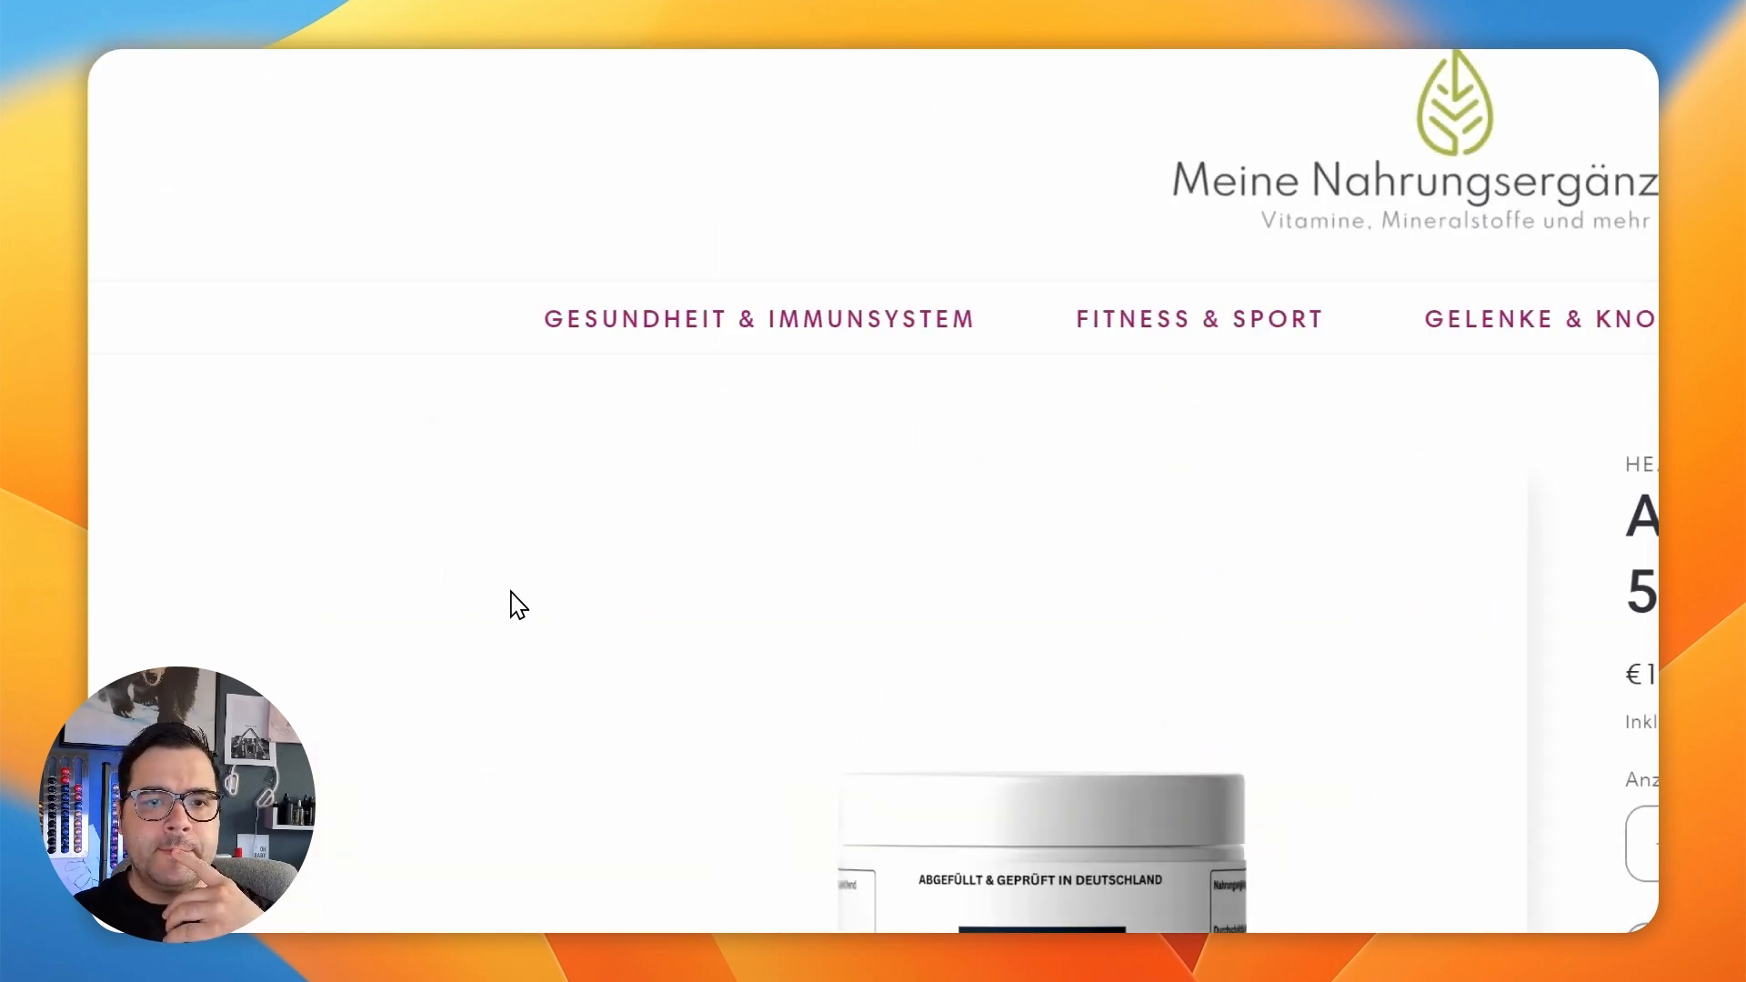
pyautogui.scroll(-10, 606, 476)
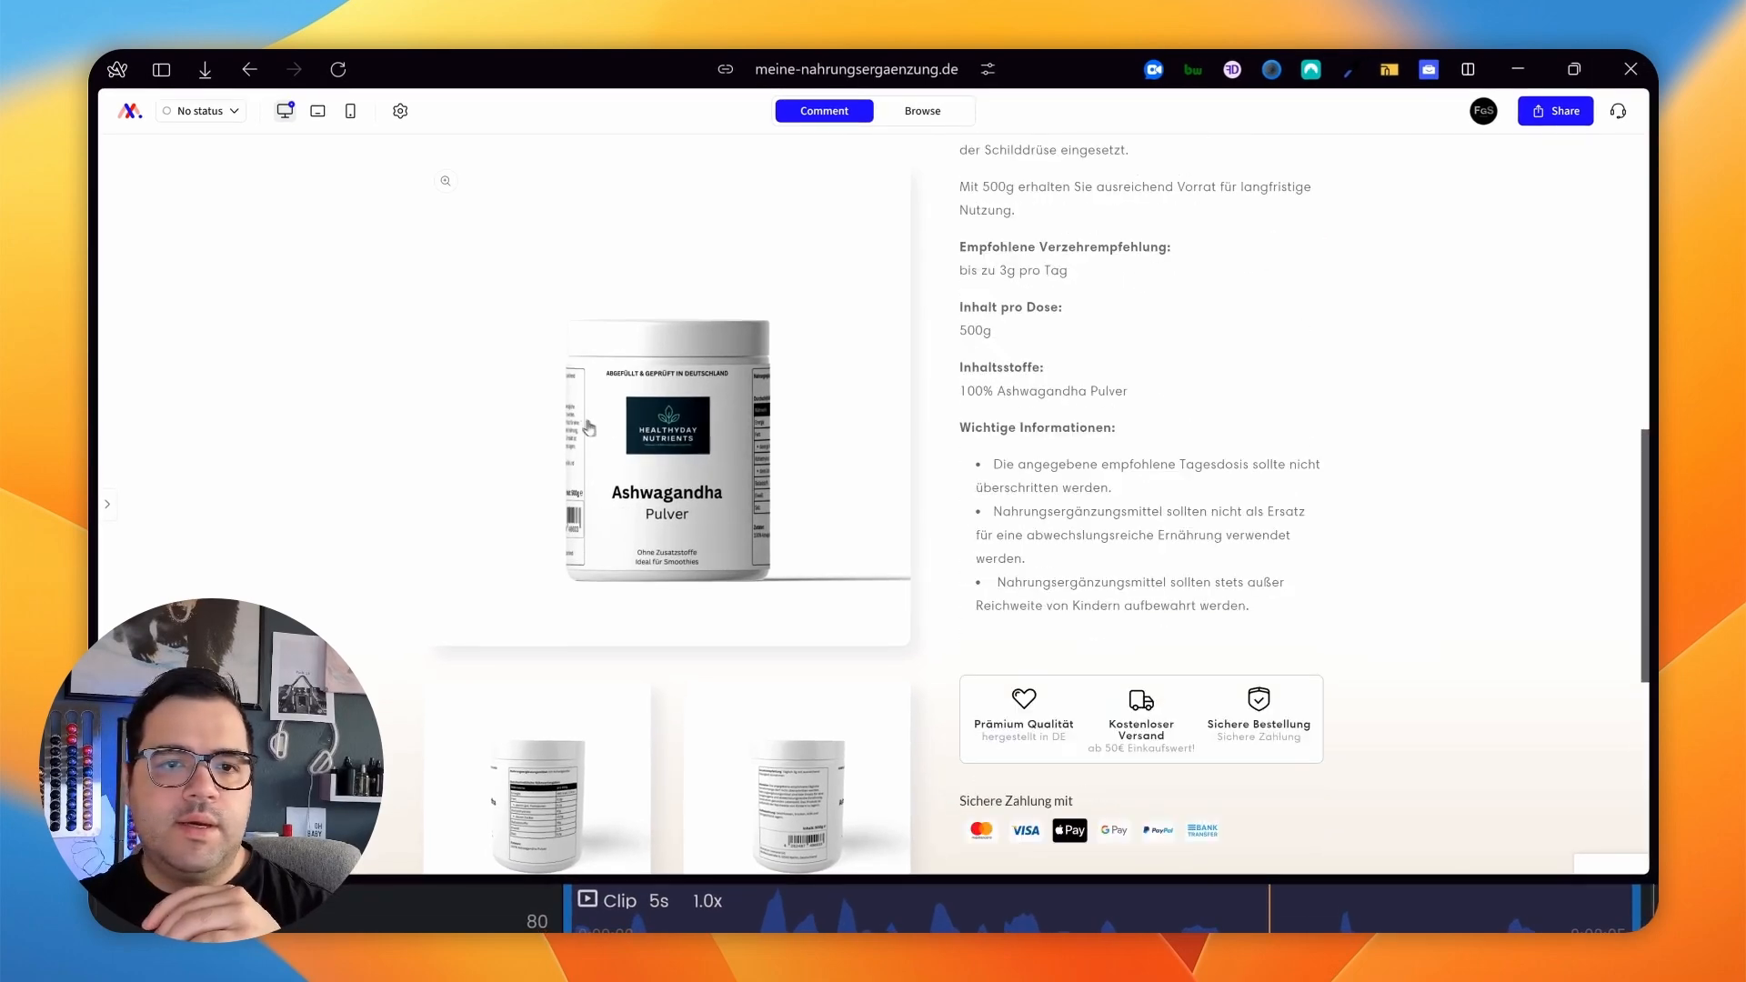
pyautogui.scroll(10, 1143, 538)
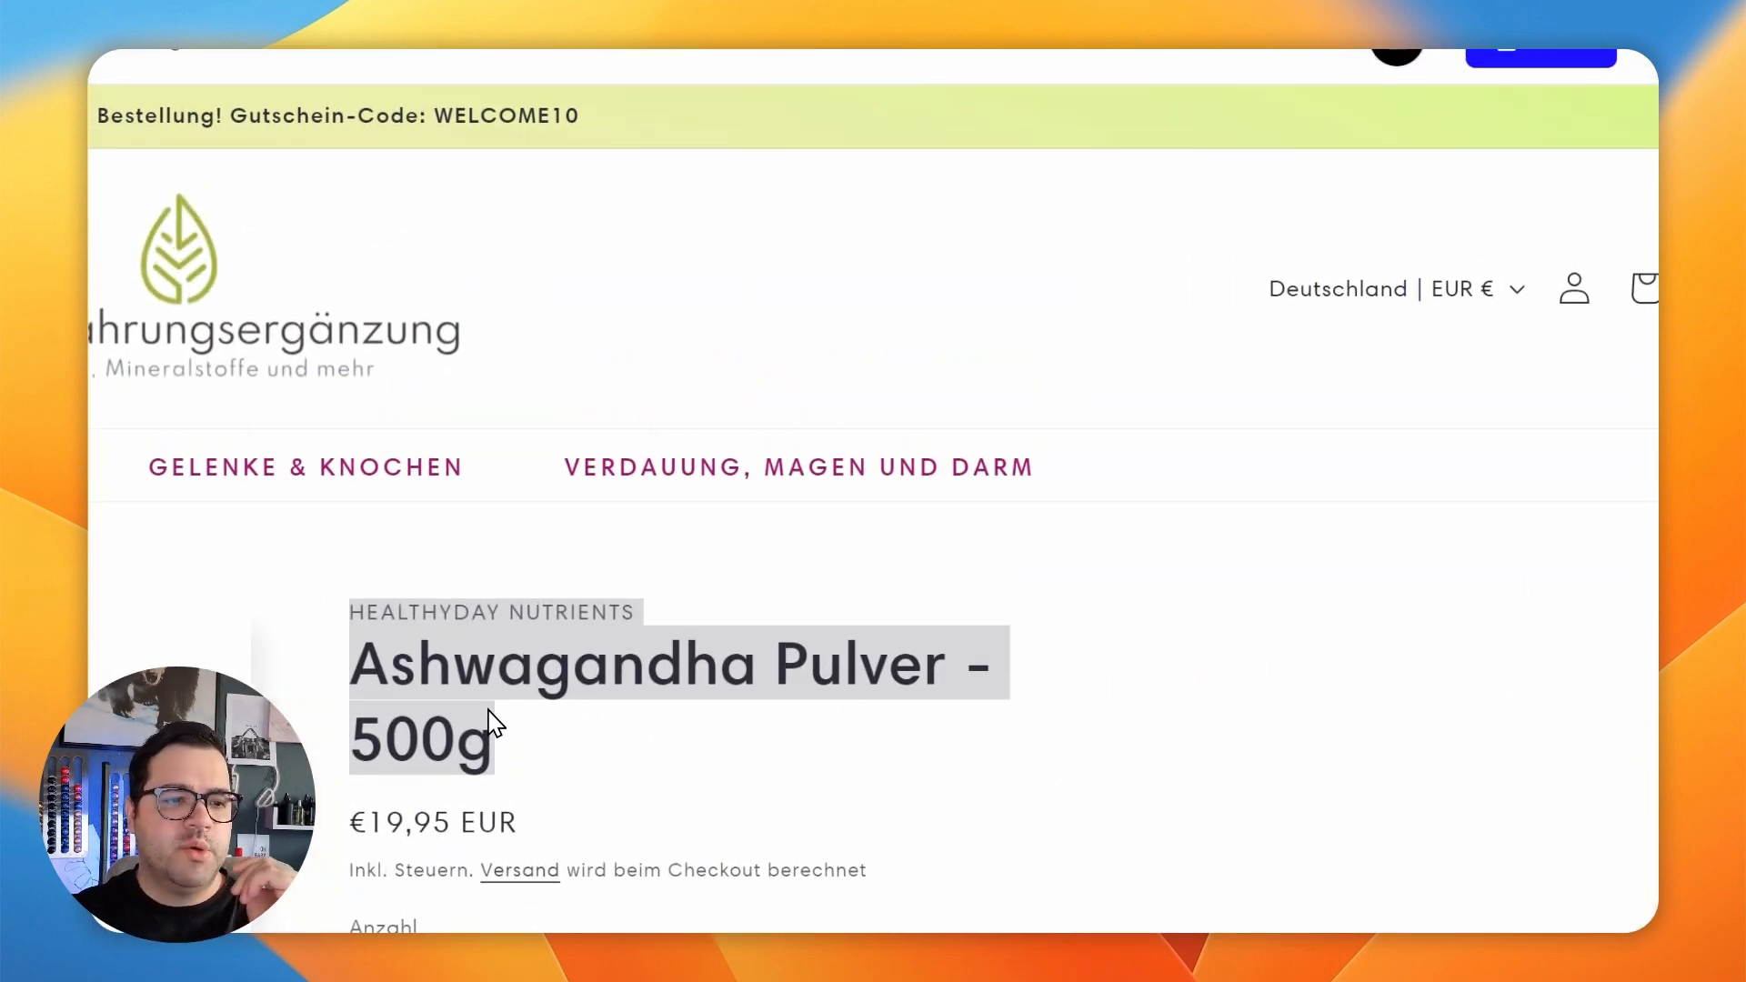
pyautogui.click(491, 723)
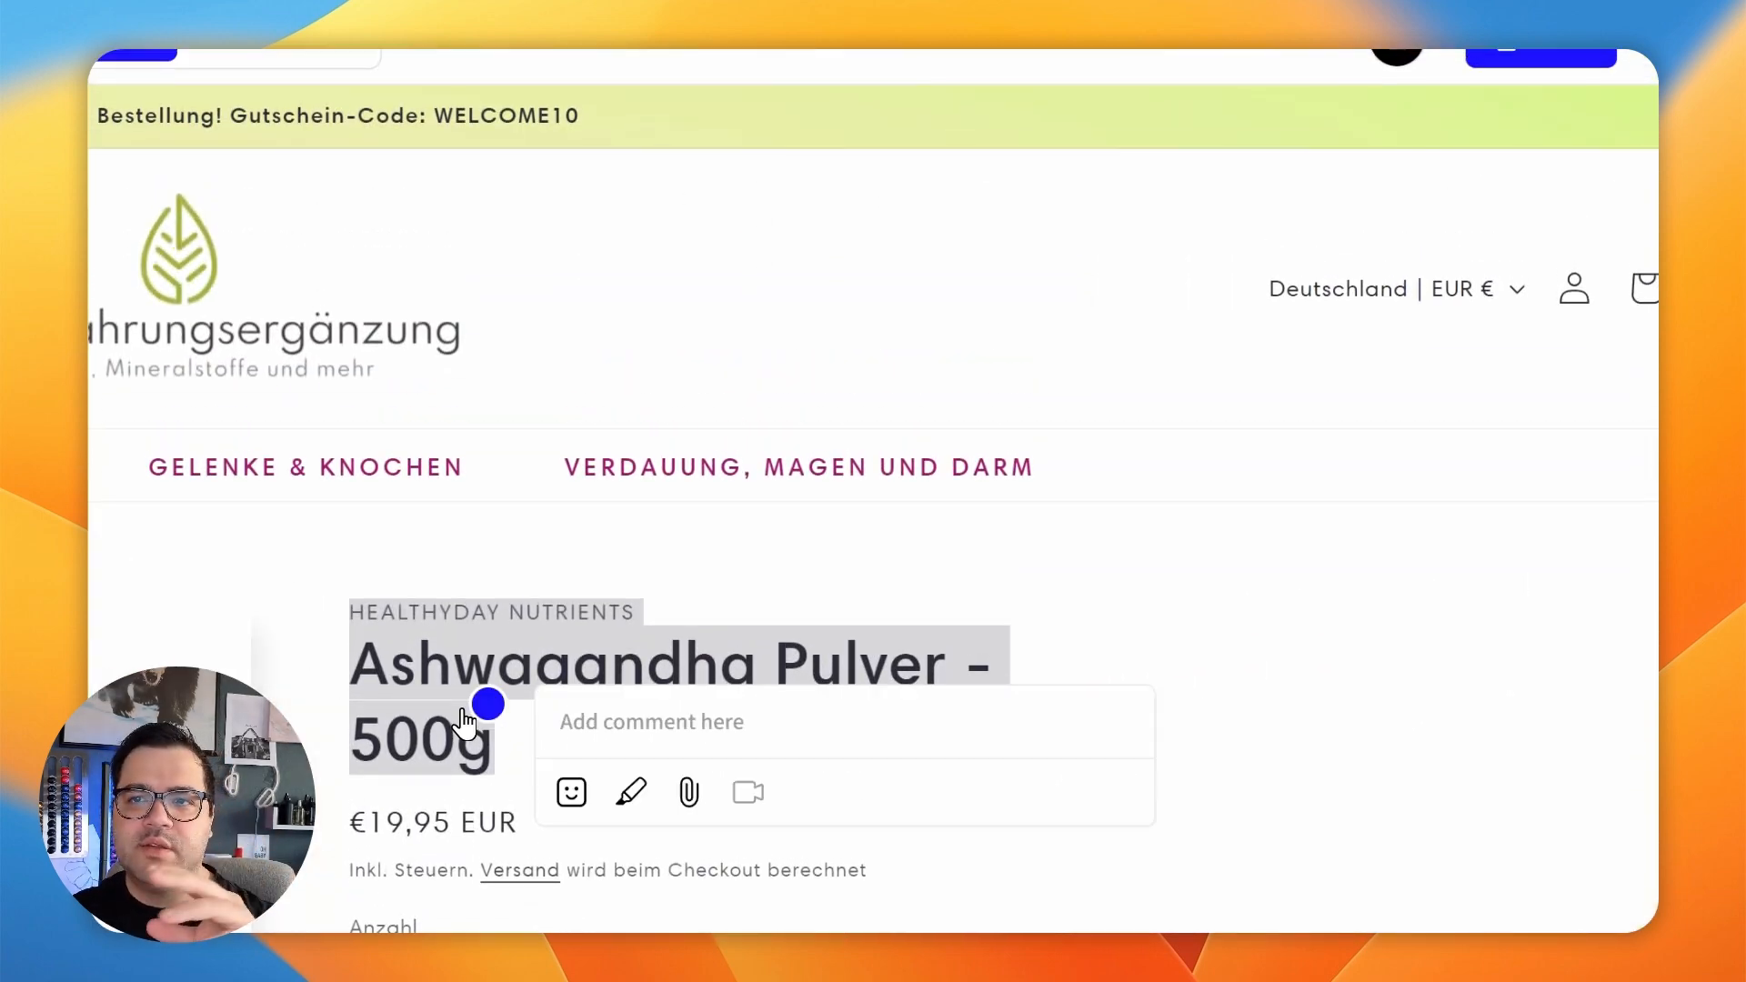
pyautogui.press('Escape')
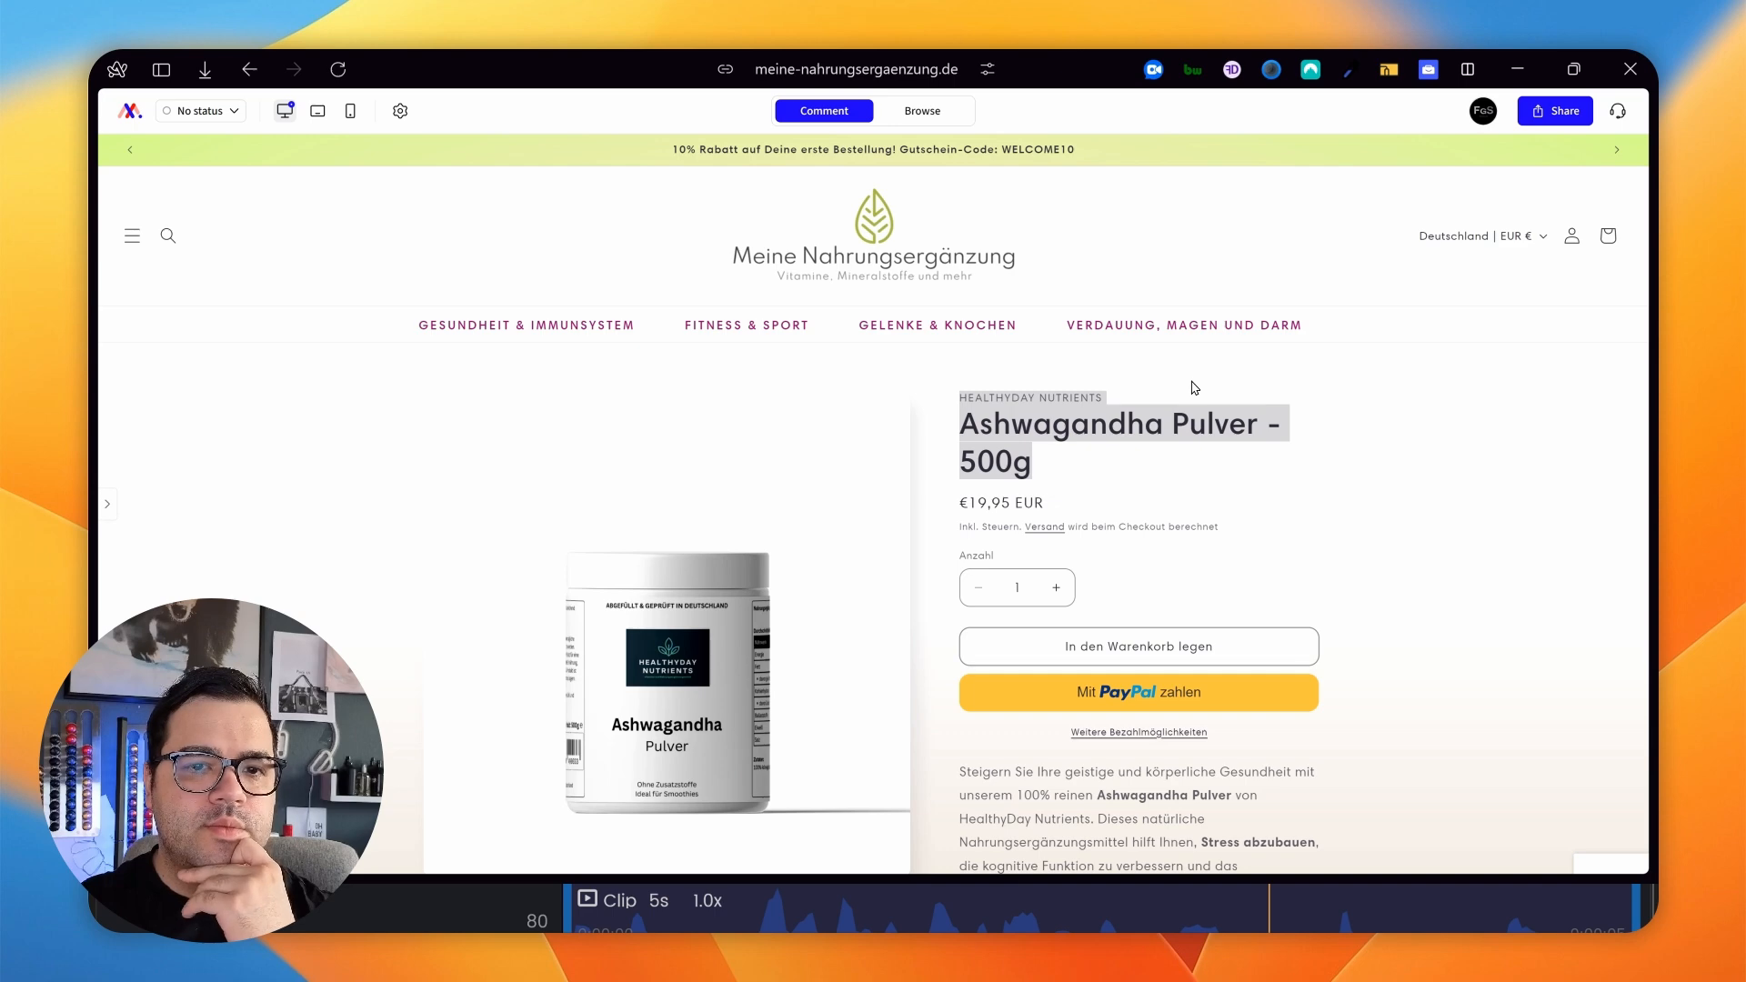
# Comment above the product title with an arrow to the HEALTHYDAY NUTRIENTS line and the text "takes up space, unnecessary", and post it.
pyautogui.click(1223, 365)
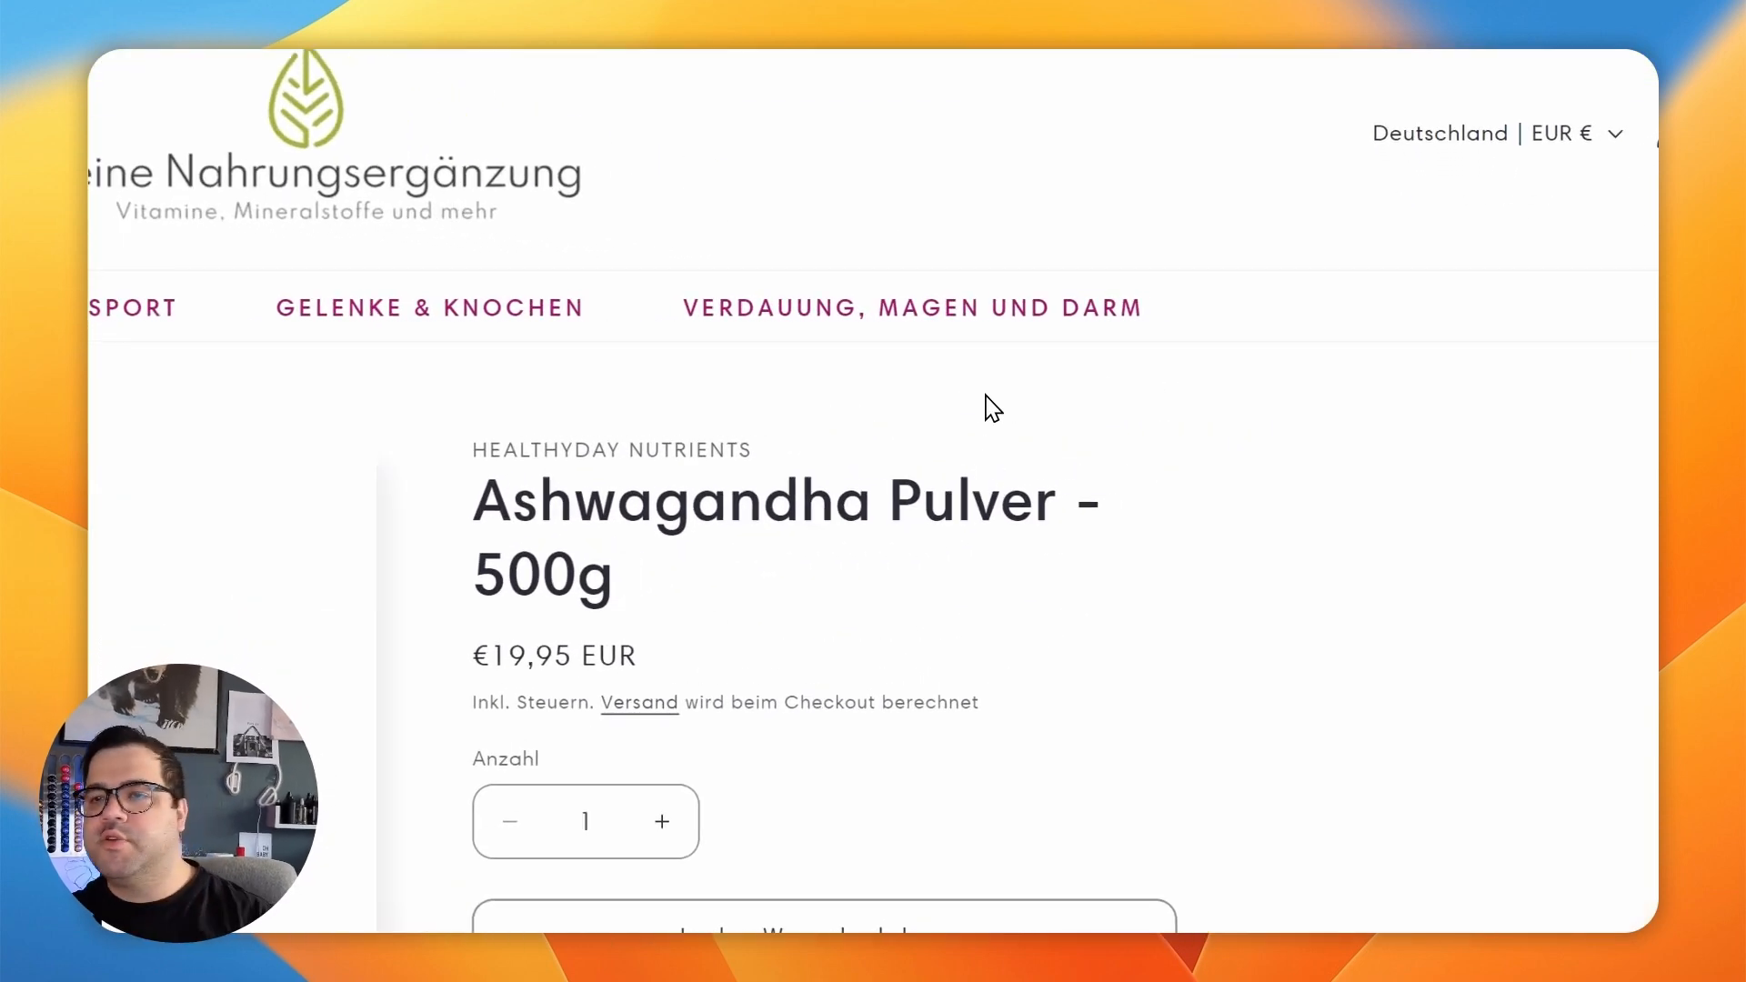
pyautogui.click(775, 540)
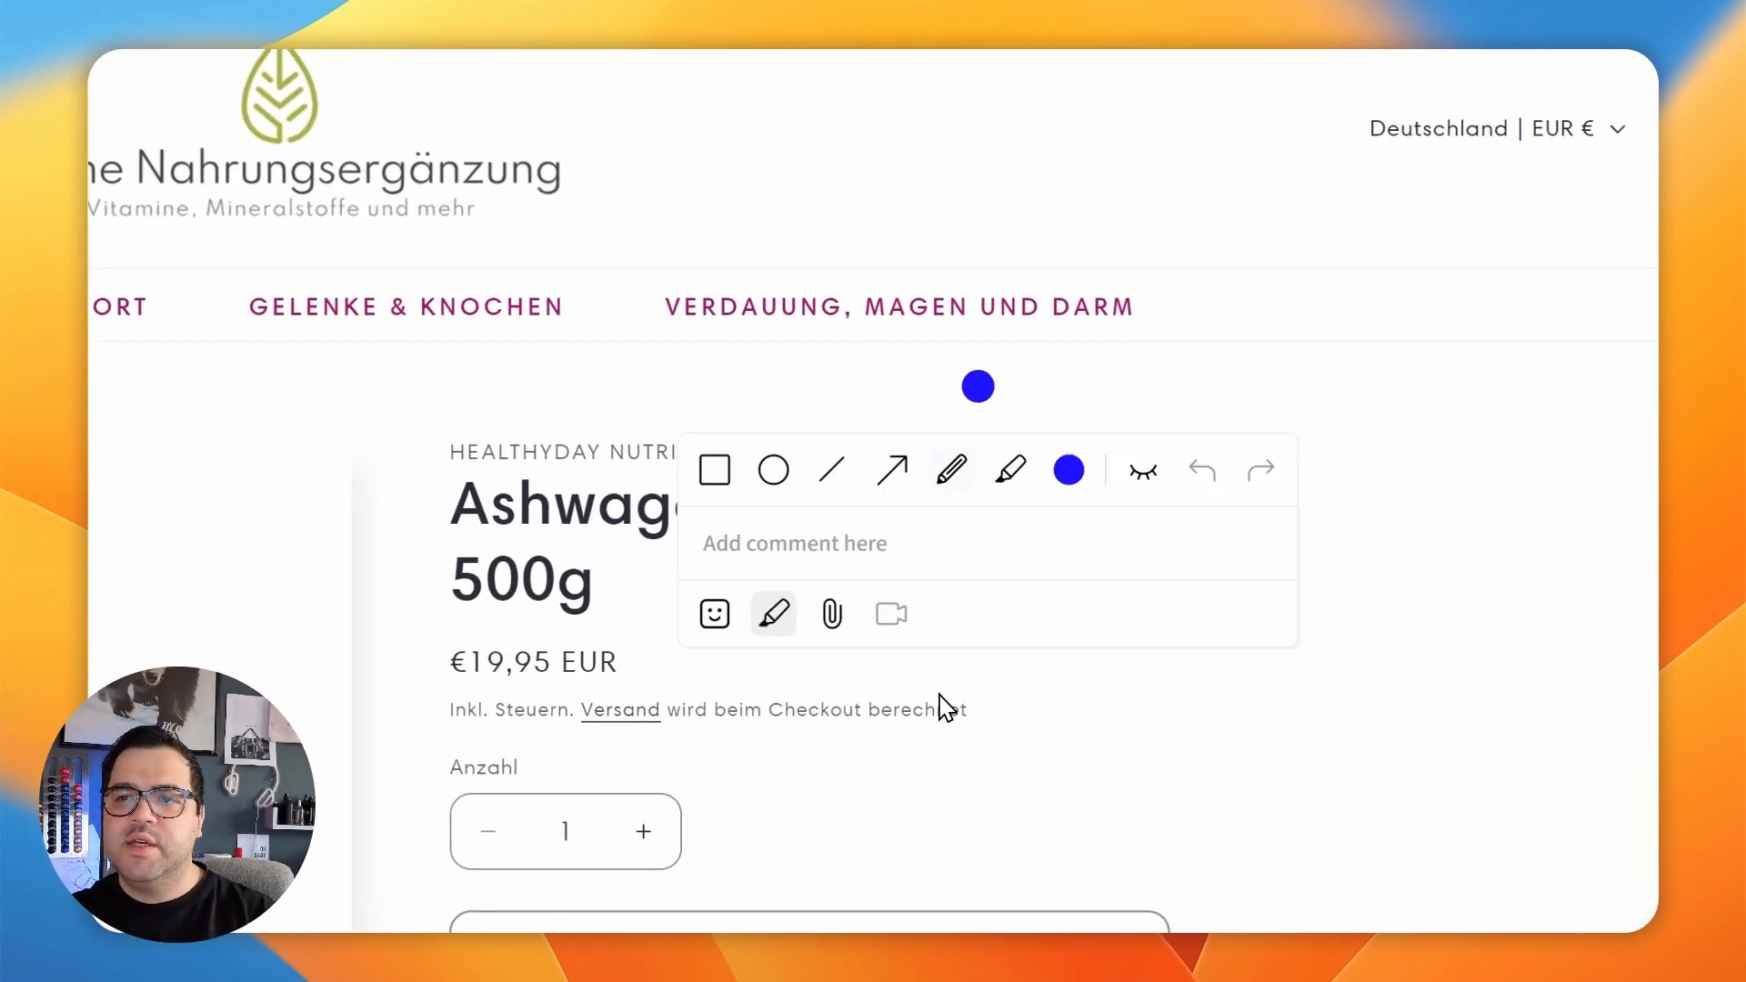
pyautogui.click(889, 464)
pyautogui.moveTo(982, 278); pyautogui.dragTo(653, 462)
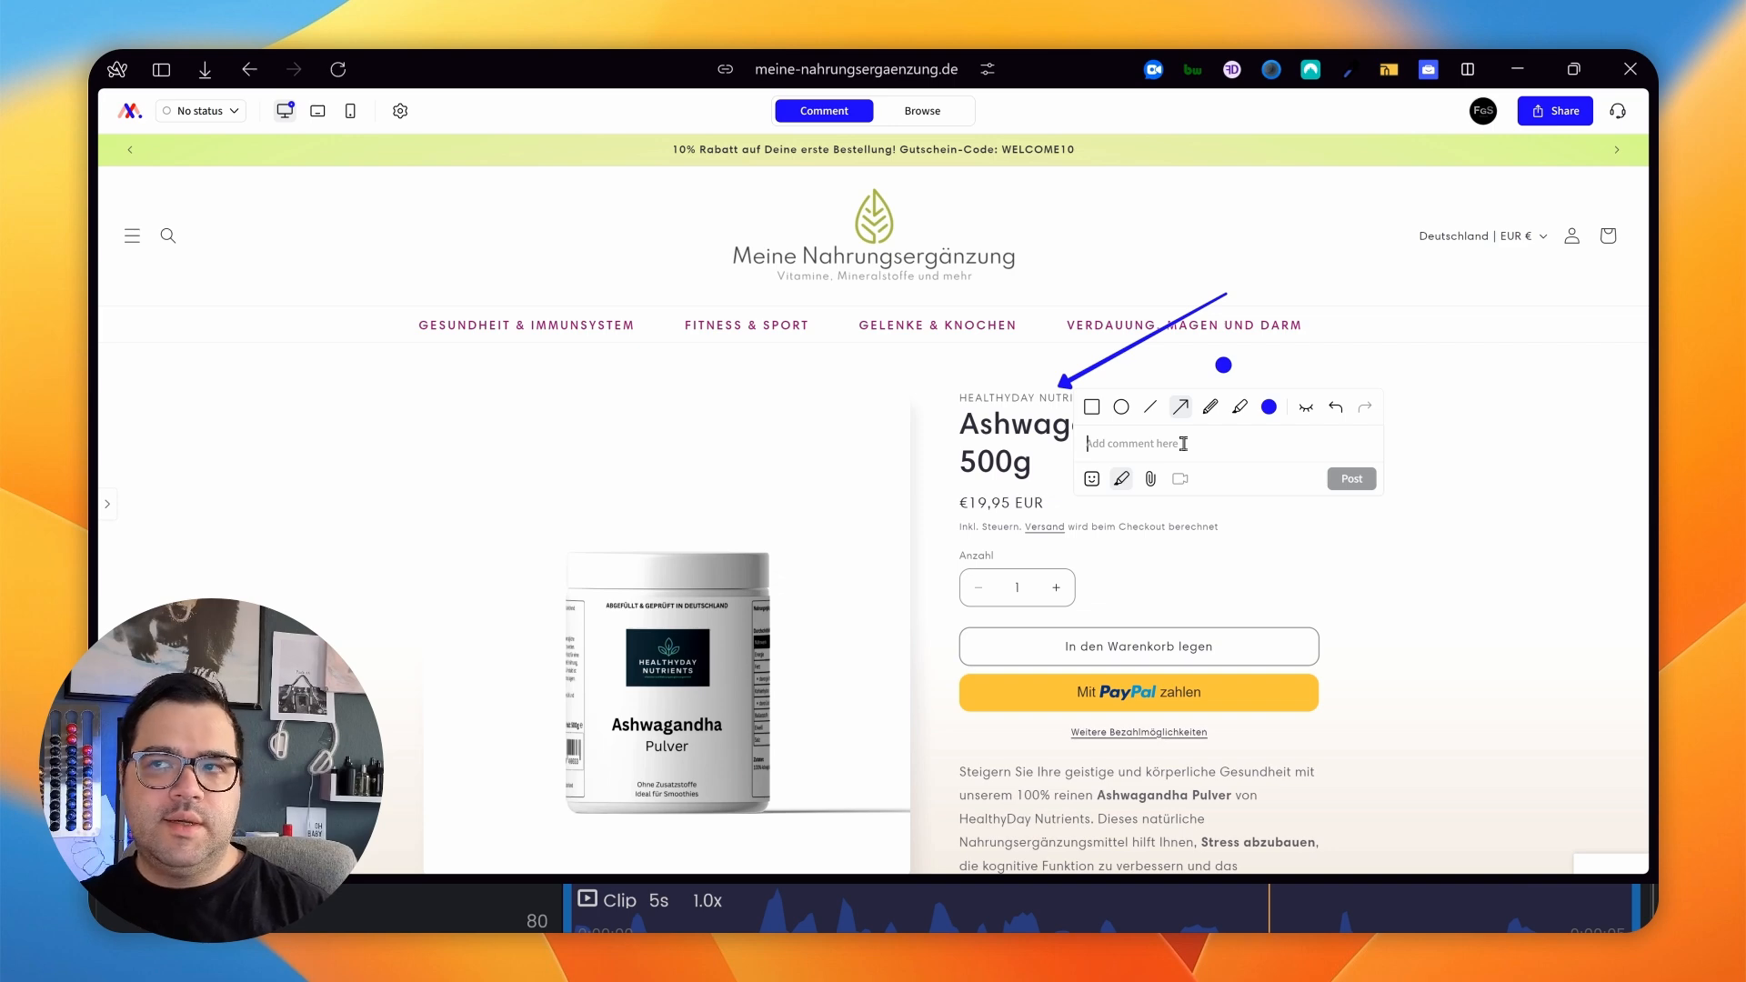
pyautogui.write('take')
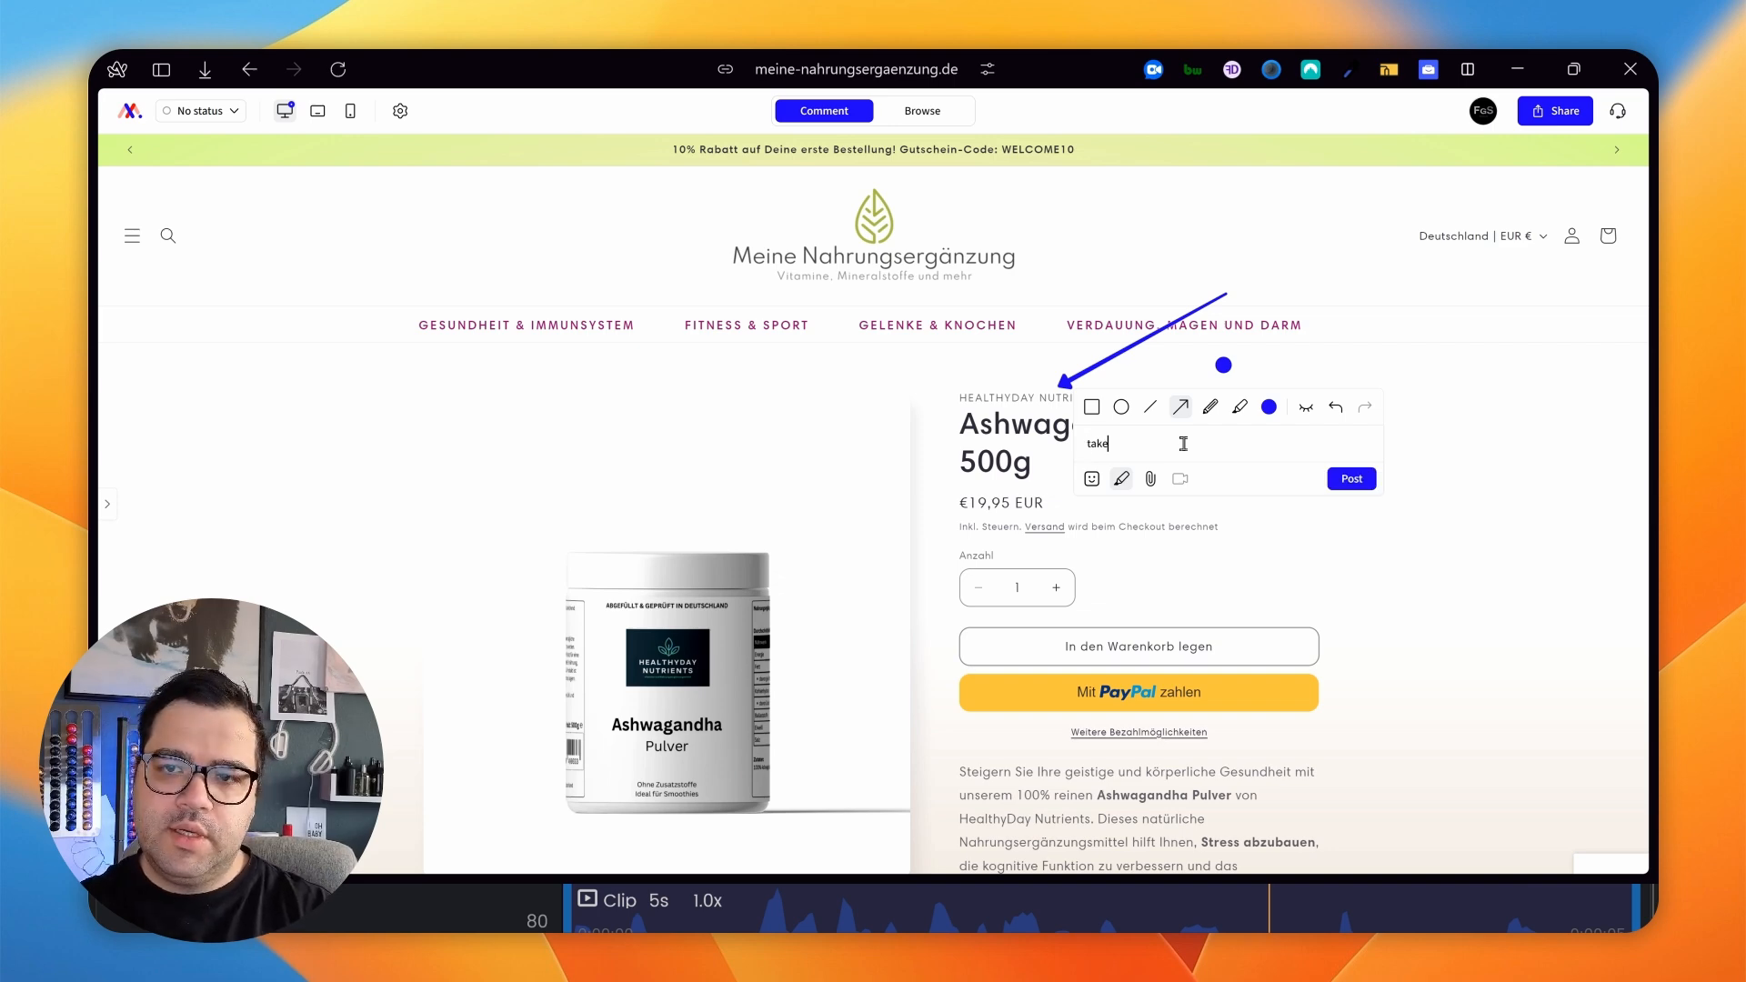
pyautogui.write('s up space, unneca')
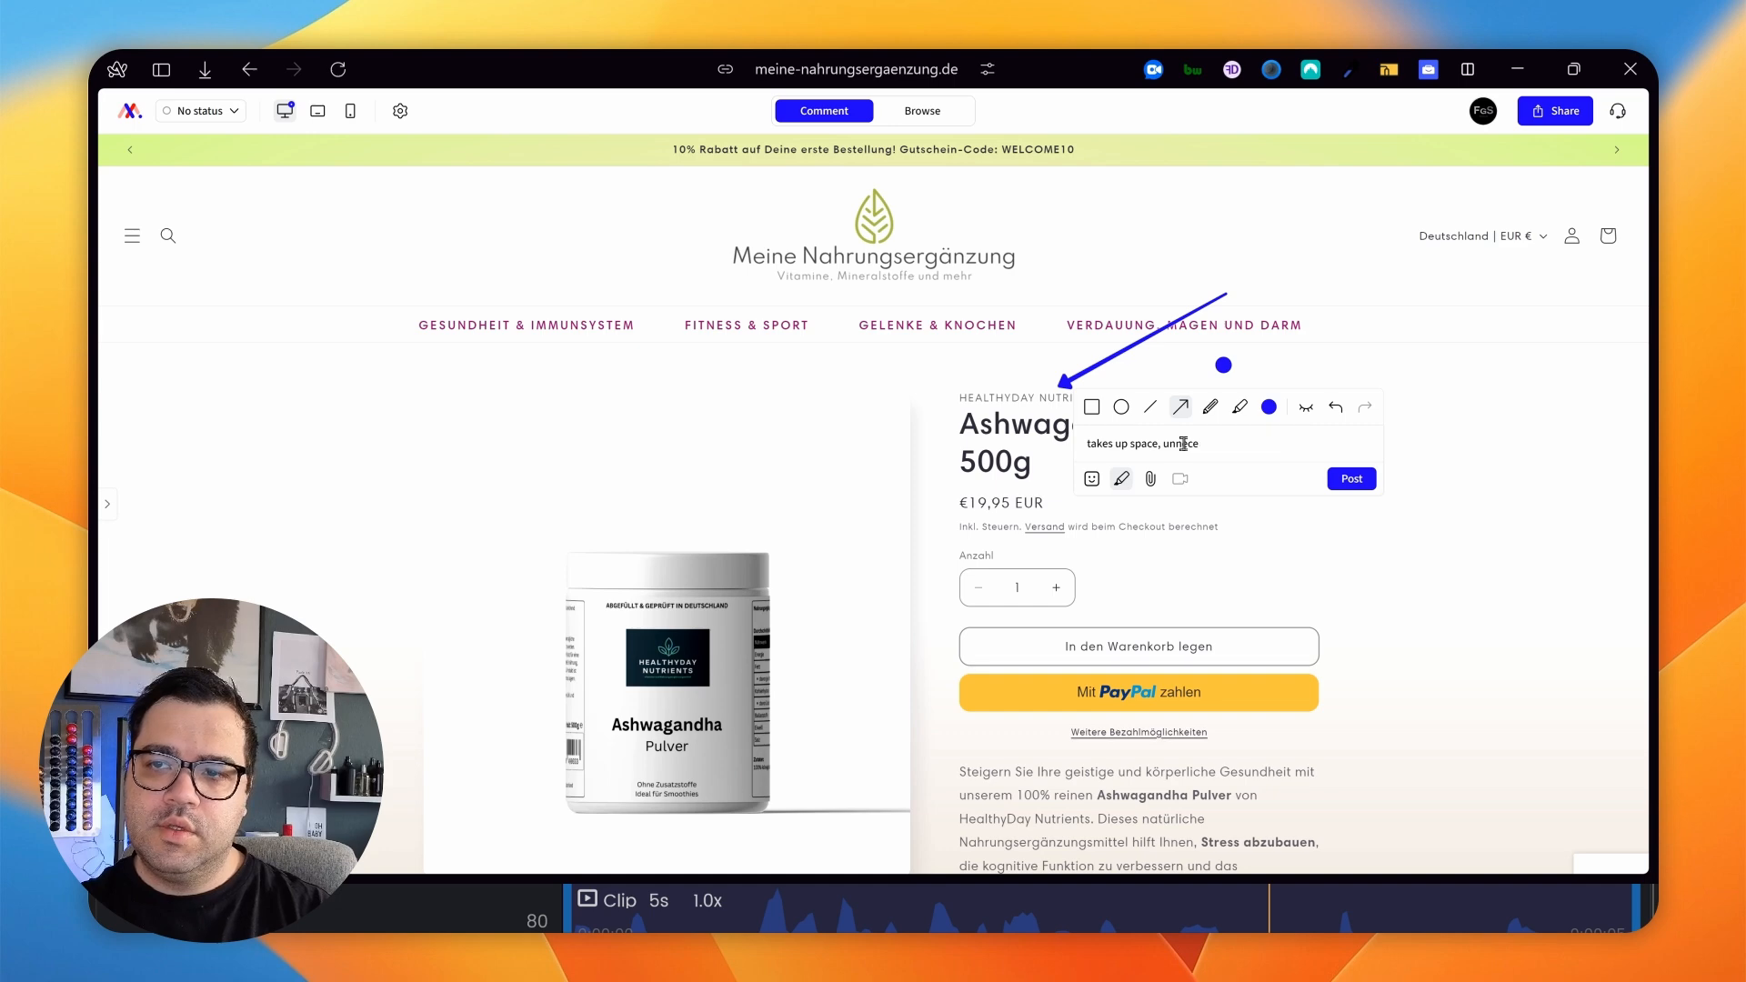
pyautogui.write('ssary')
pyautogui.press('Return')
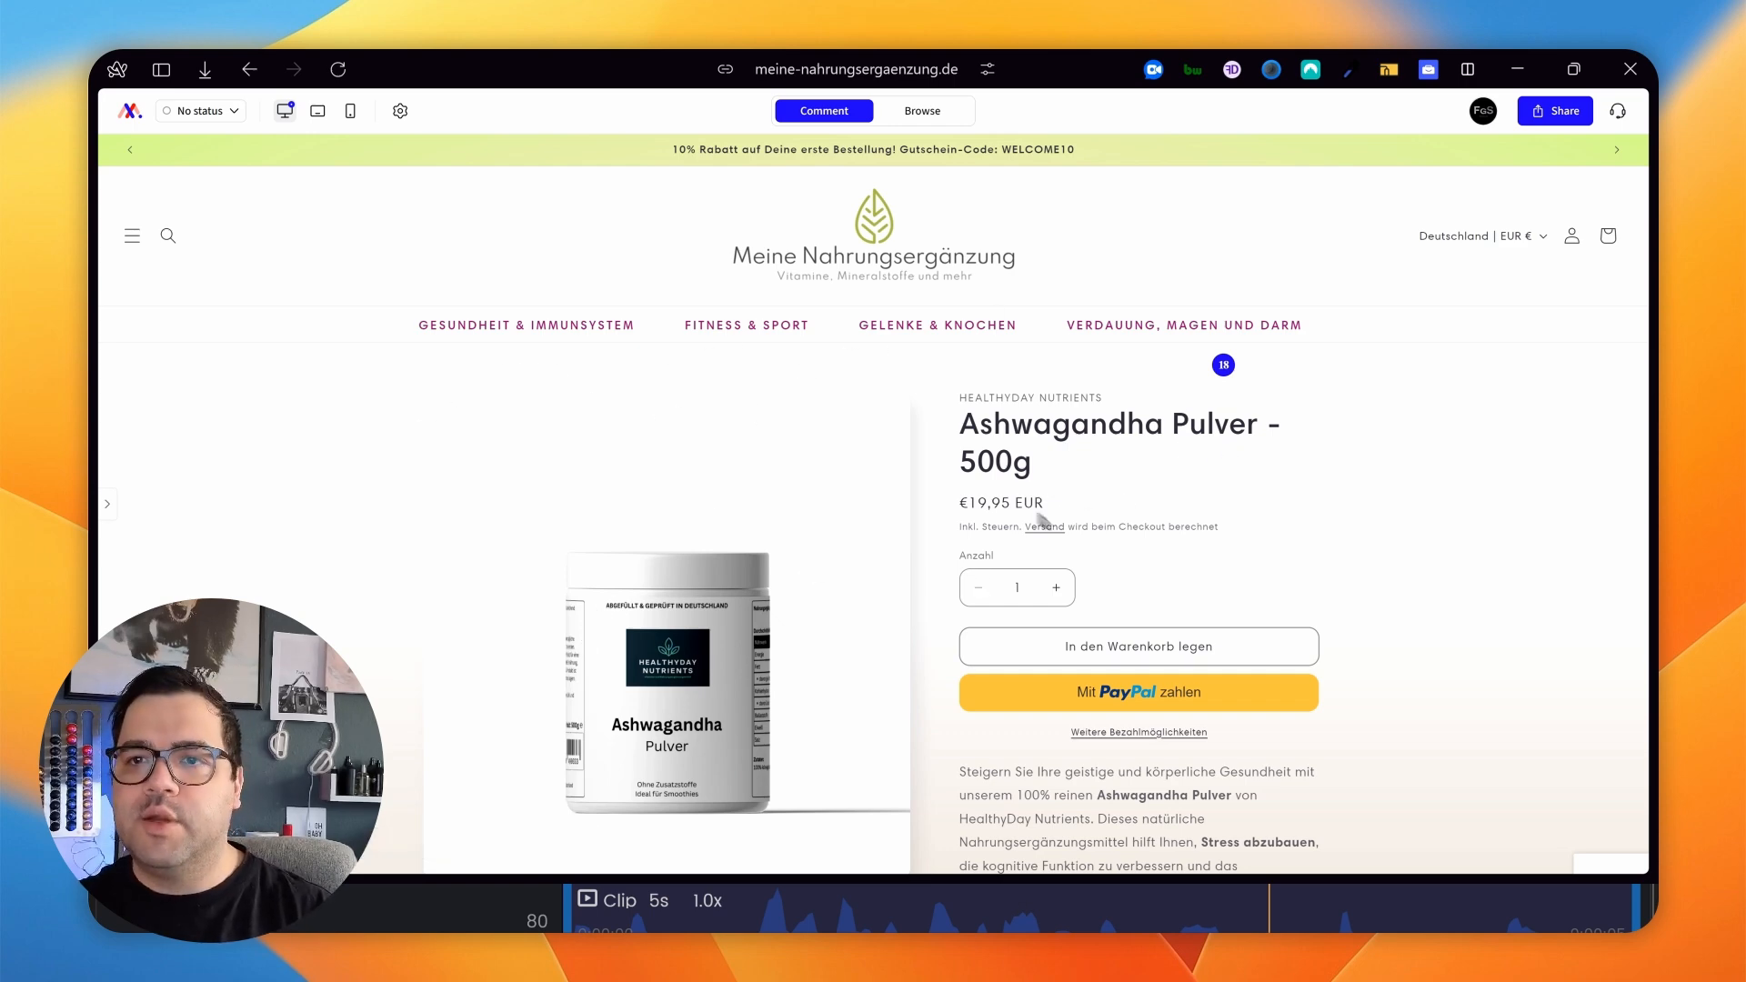
# Post a comment beside the category navigation bar, with an arrow drawn toward its Gesundheit & Immunsystem link.
pyautogui.click(258, 334)
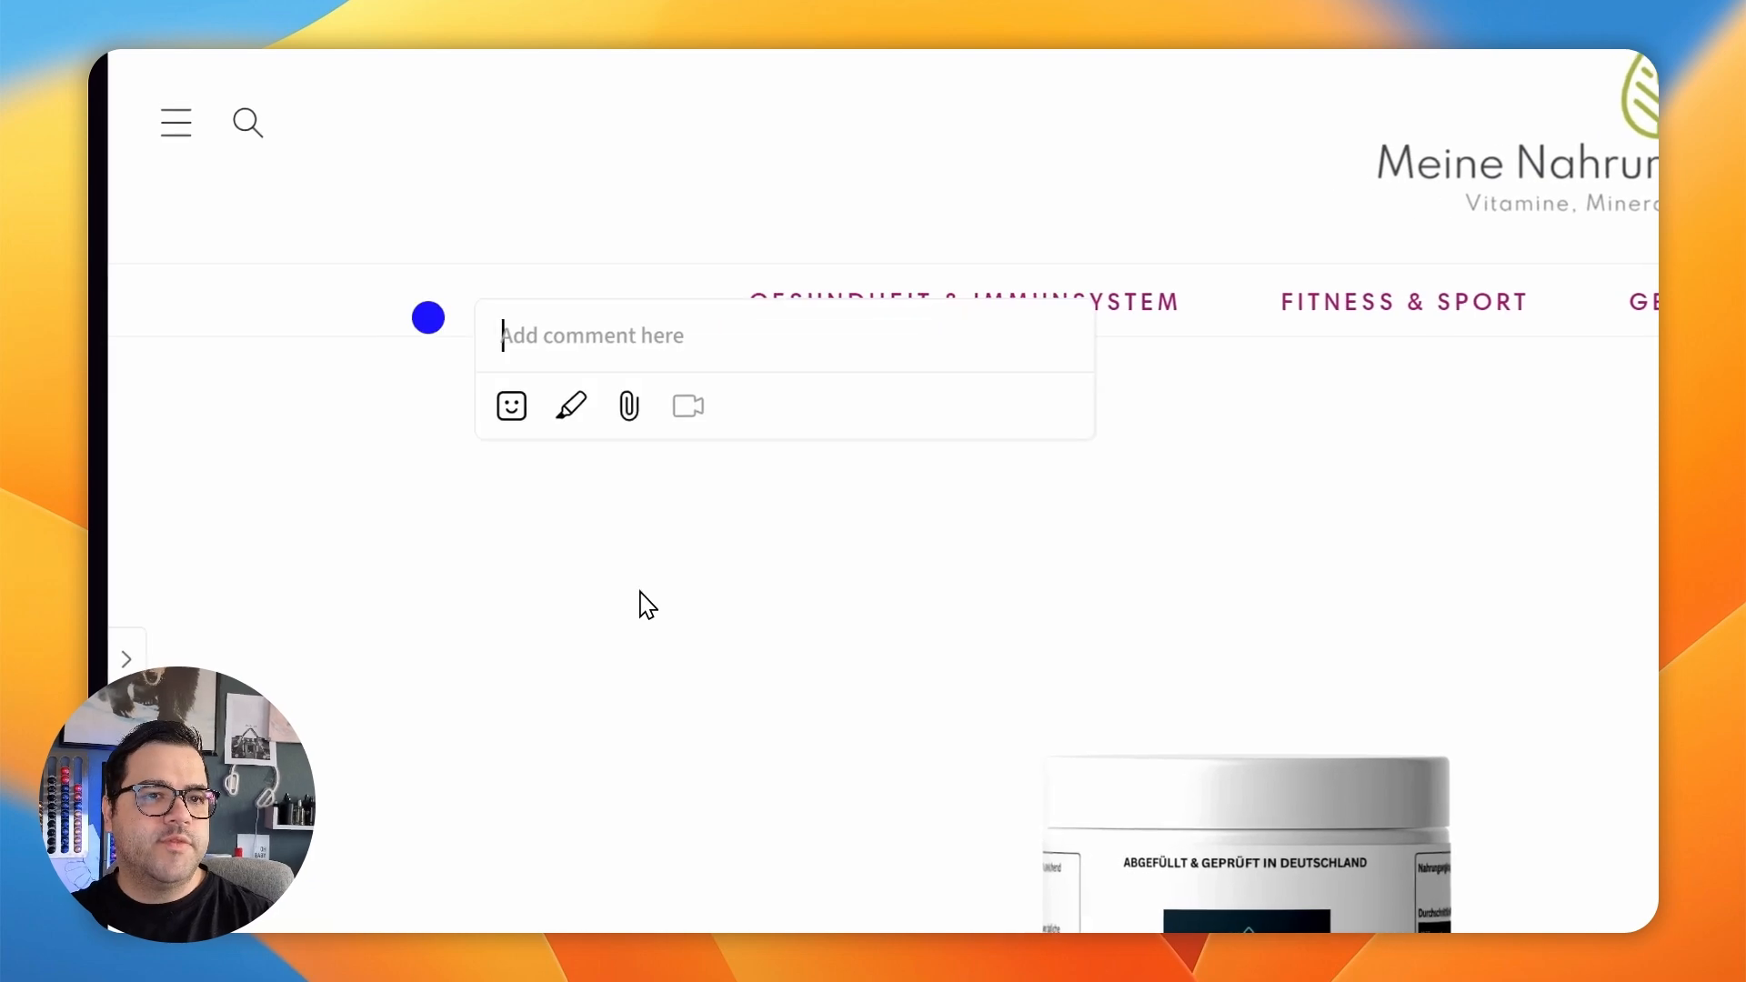
pyautogui.click(329, 377)
pyautogui.click(690, 262)
pyautogui.moveTo(487, 545); pyautogui.dragTo(817, 360)
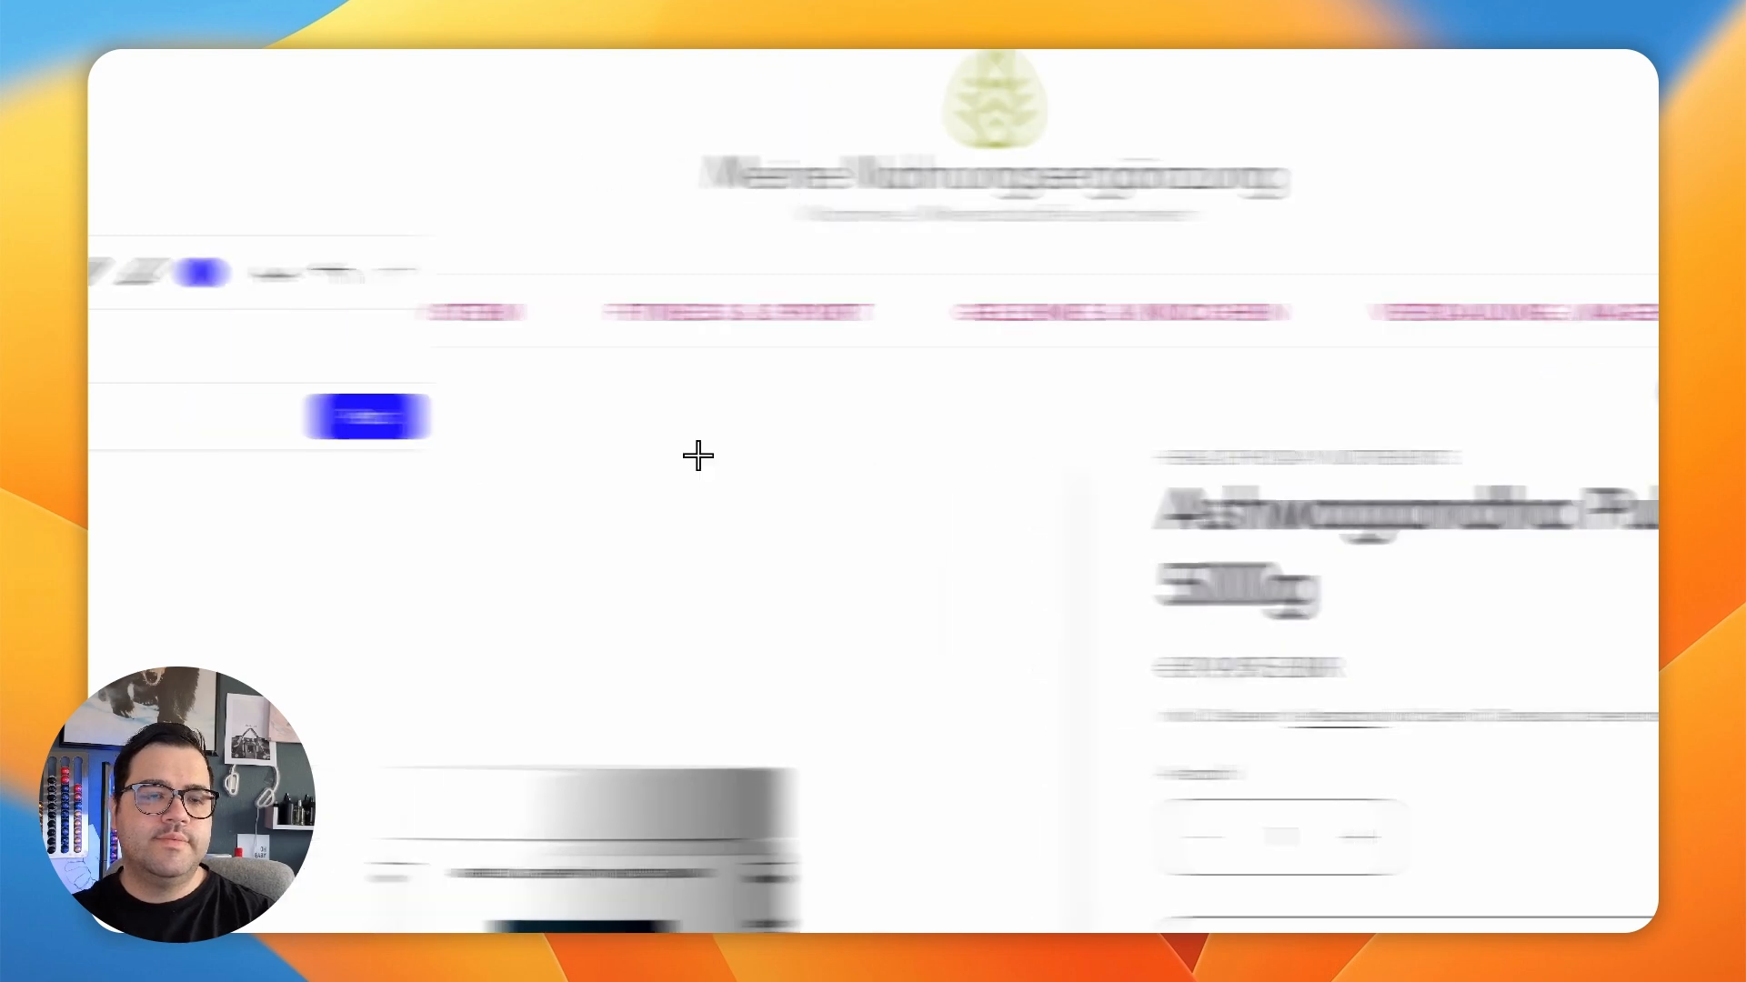
pyautogui.click(160, 417)
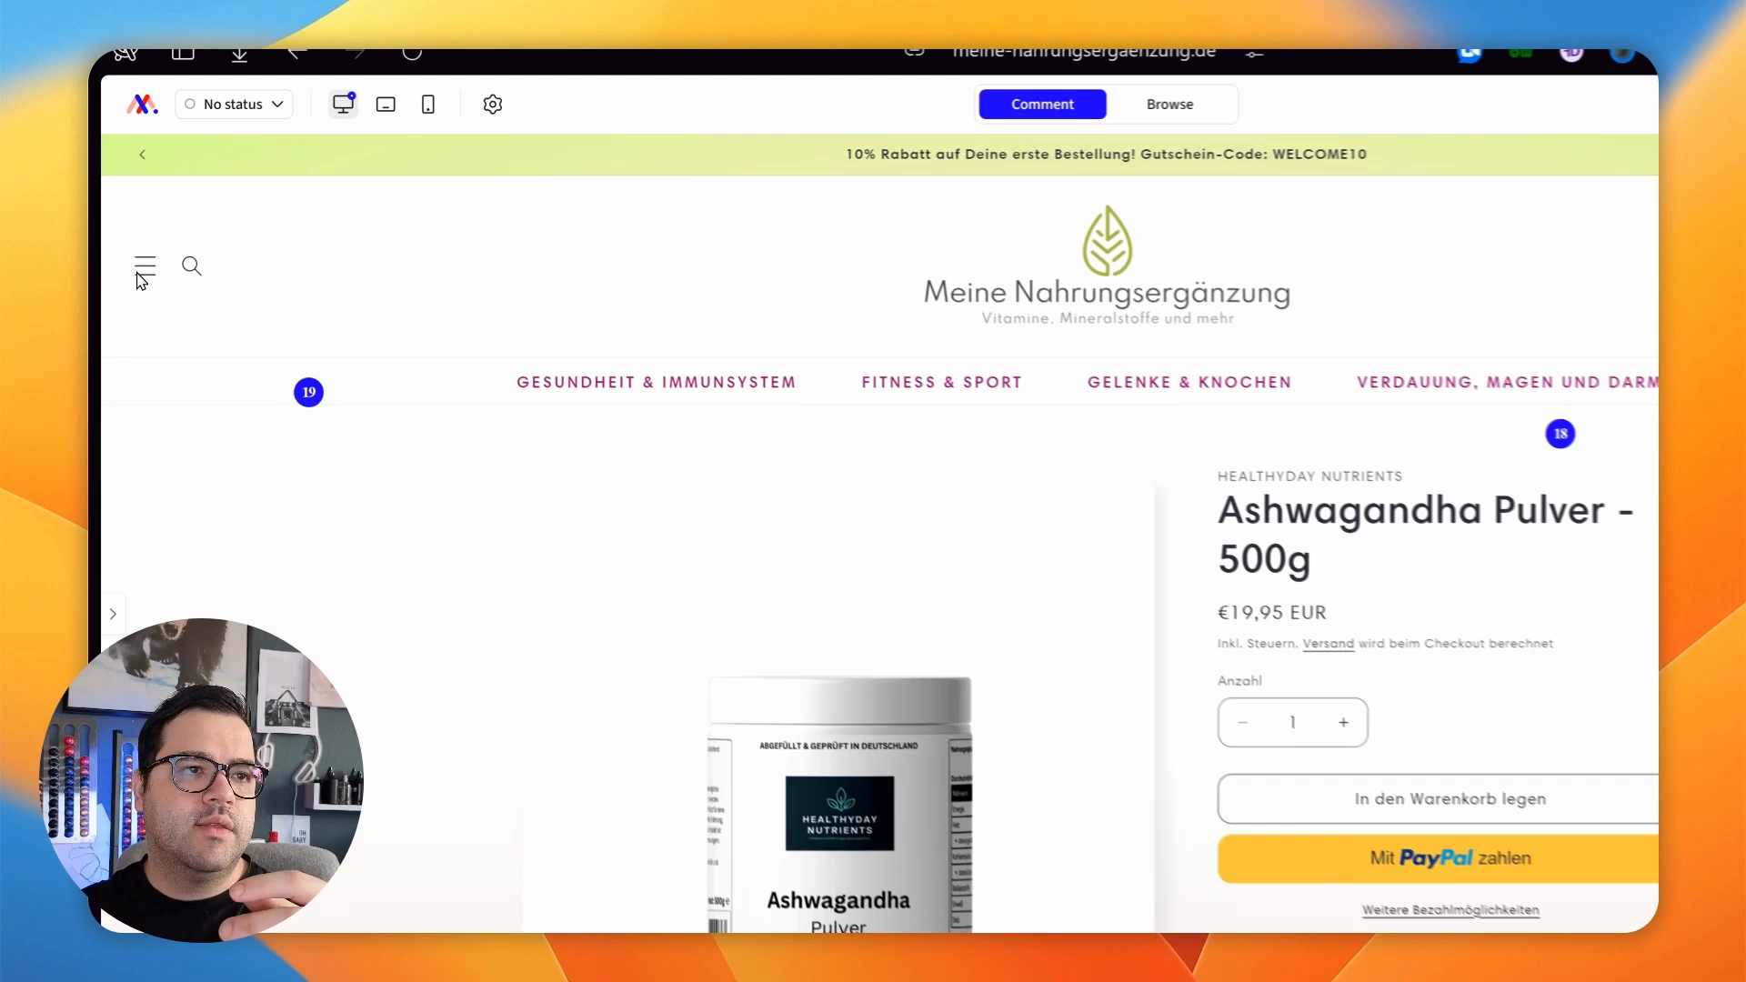
# Switch to browse mode, look through the site menu's Unsere Produkte submenu, and close the menu.
pyautogui.click(139, 277)
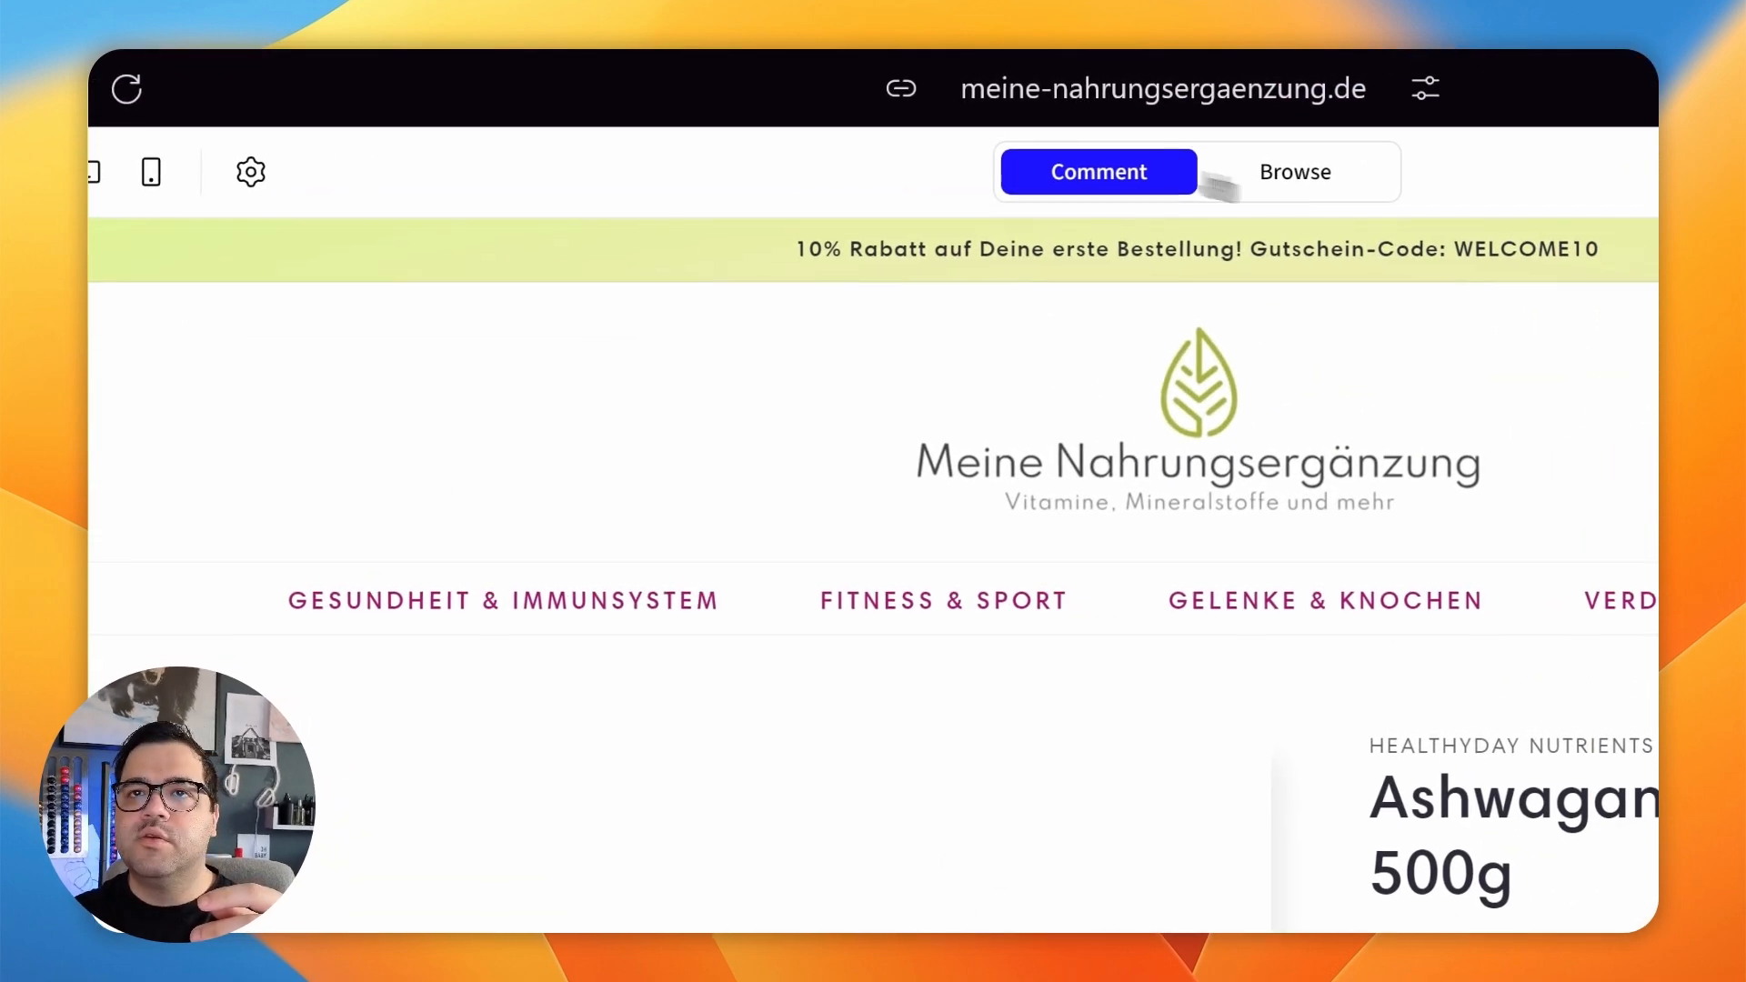
pyautogui.click(1291, 173)
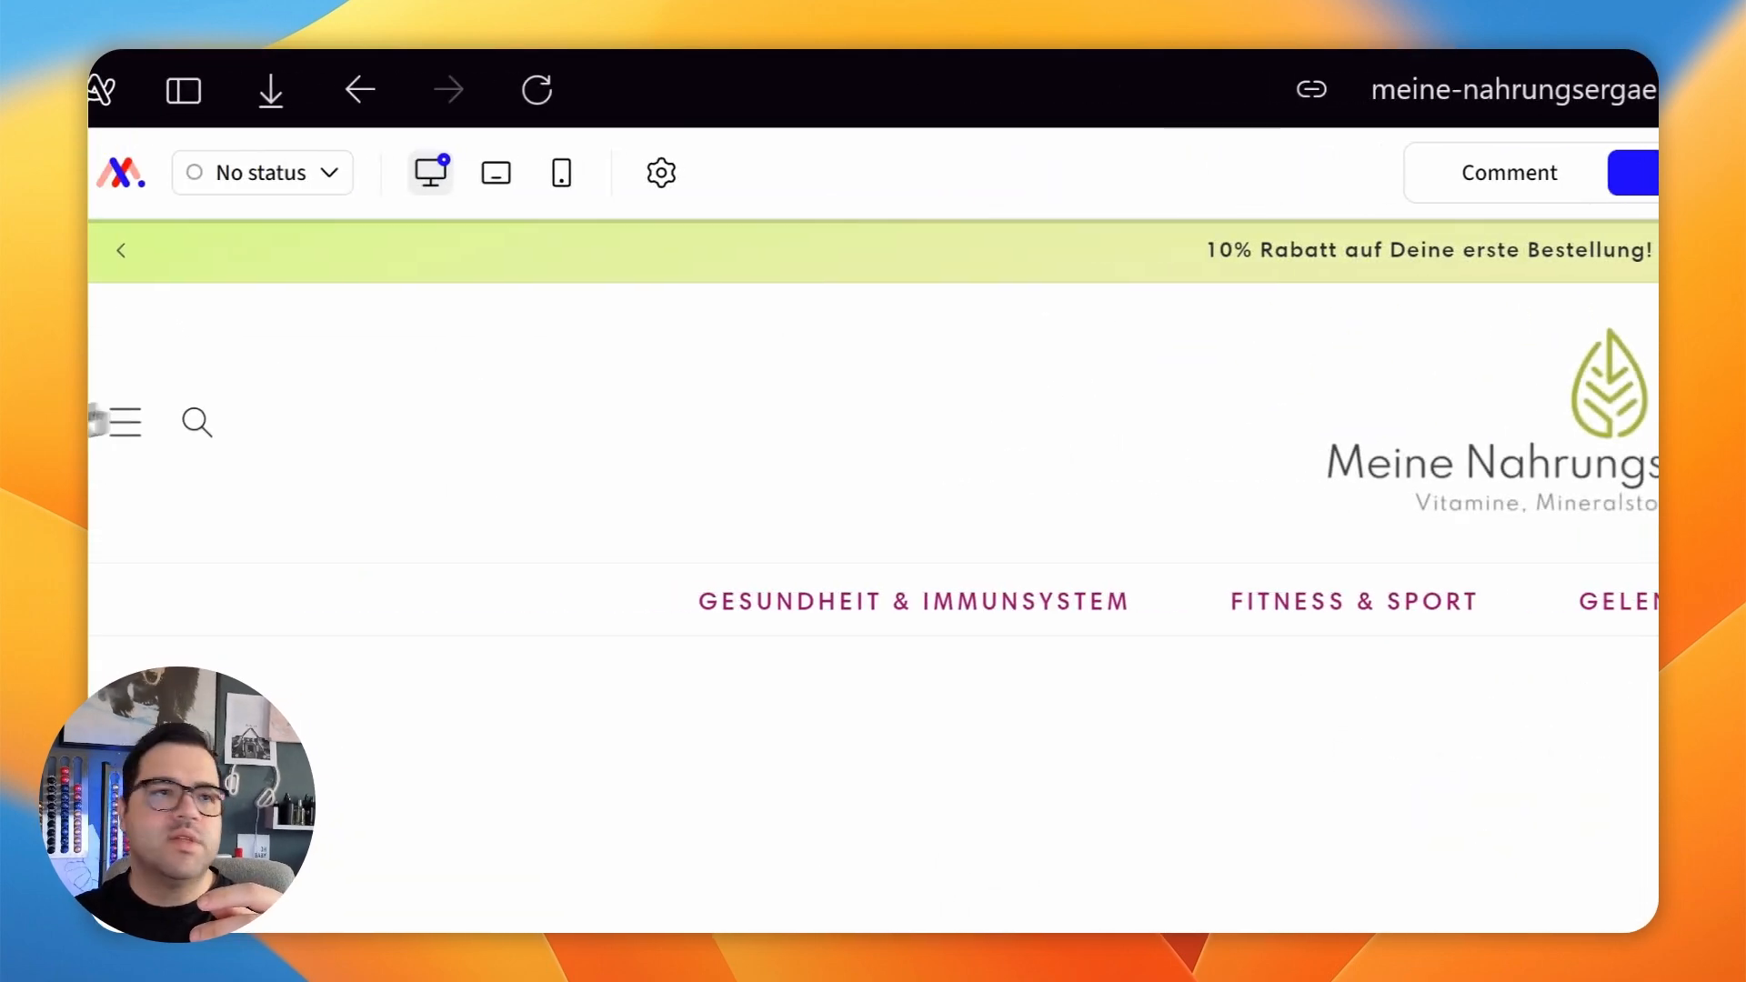
pyautogui.click(150, 434)
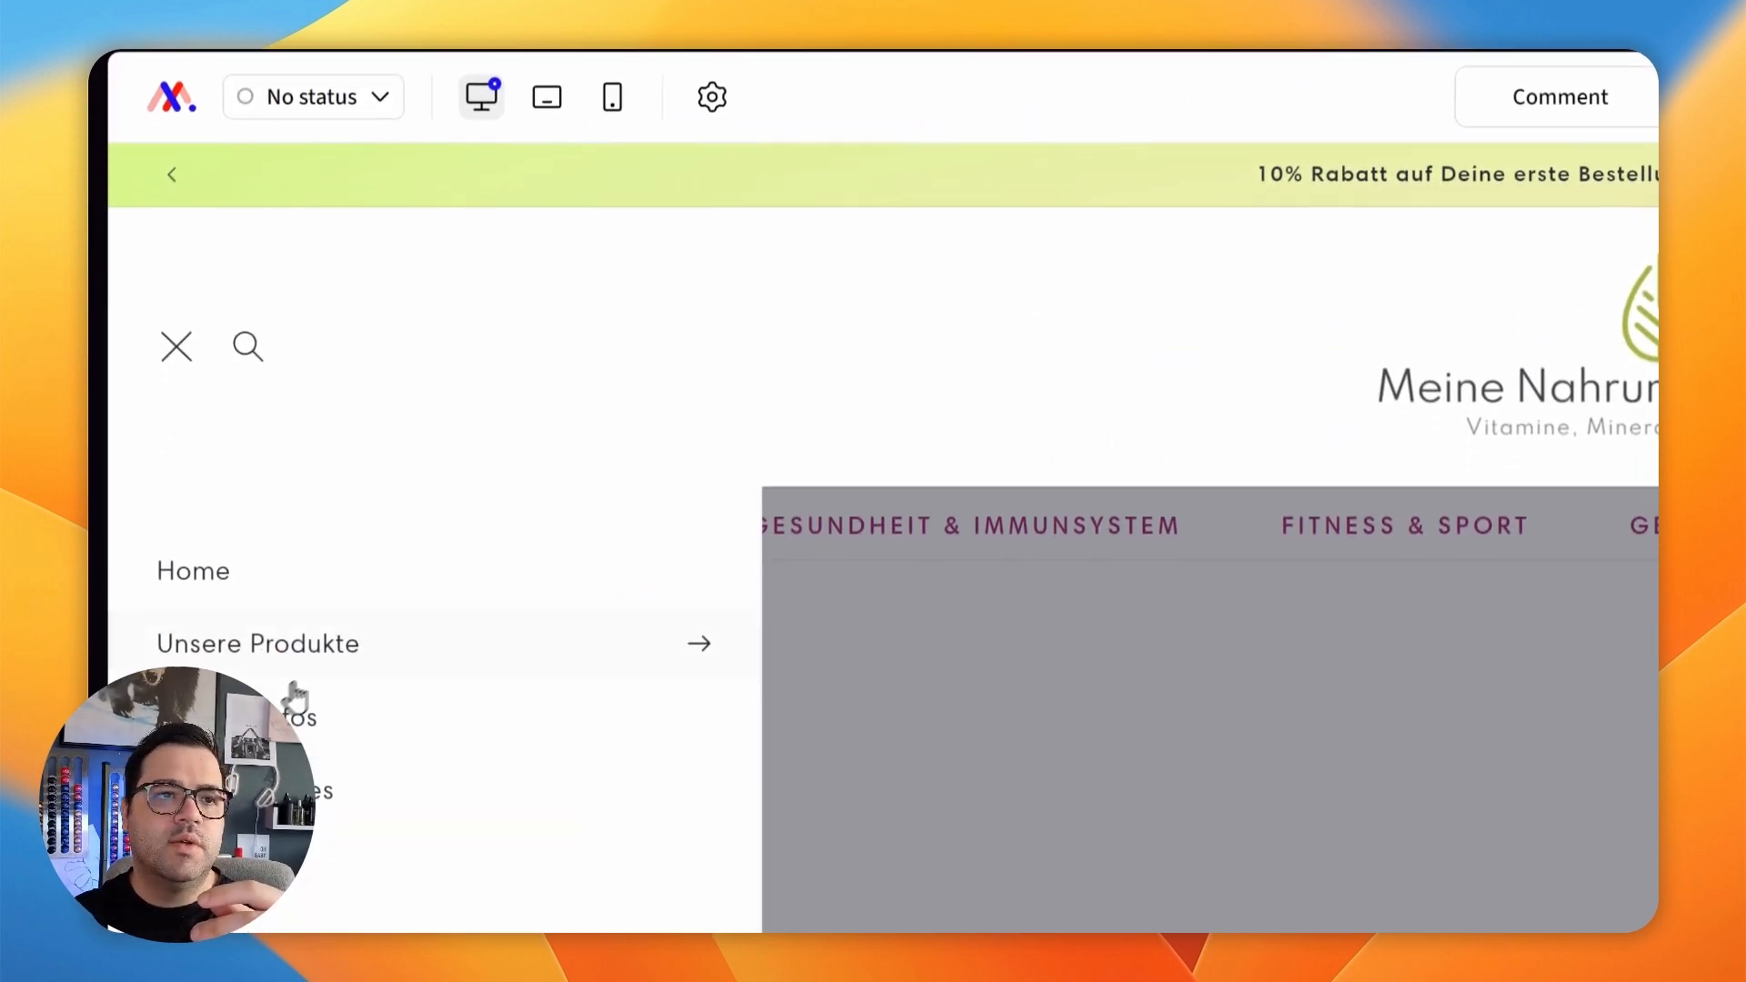
pyautogui.click(364, 718)
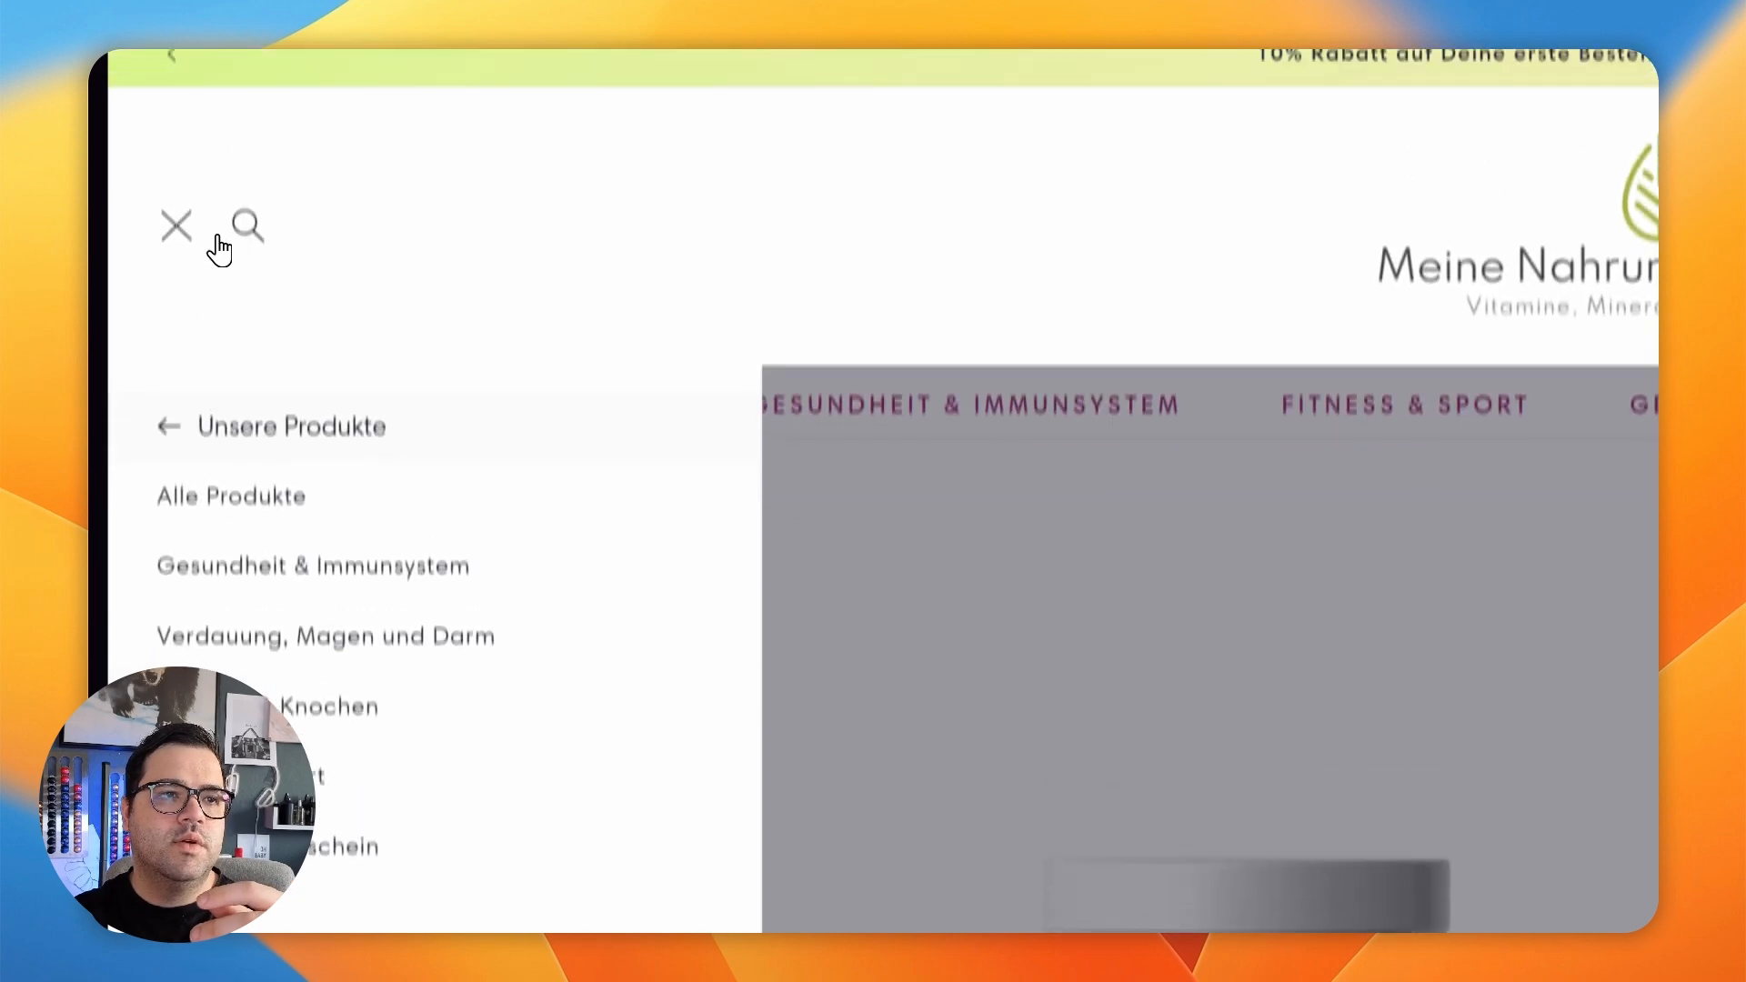
pyautogui.click(171, 265)
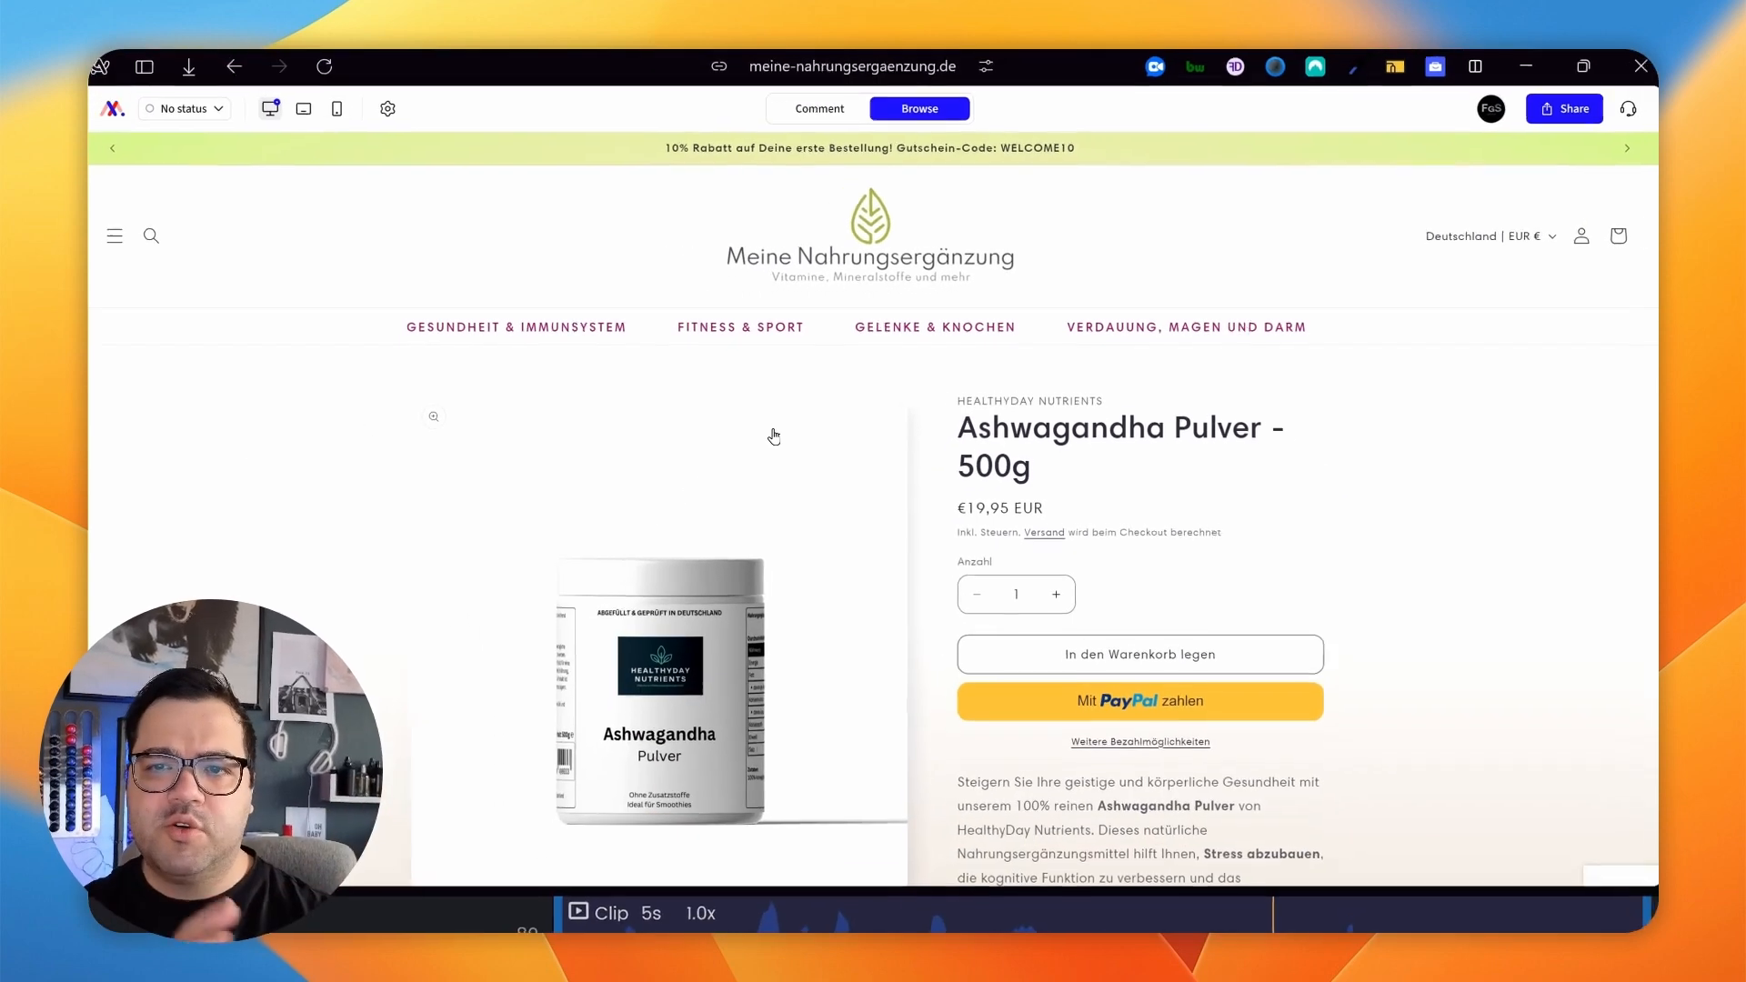
# Return to comment mode and post "in stock, in 1-3 days with you" beside the shipping note under the product price.
pyautogui.scroll(-2, 800, 391)
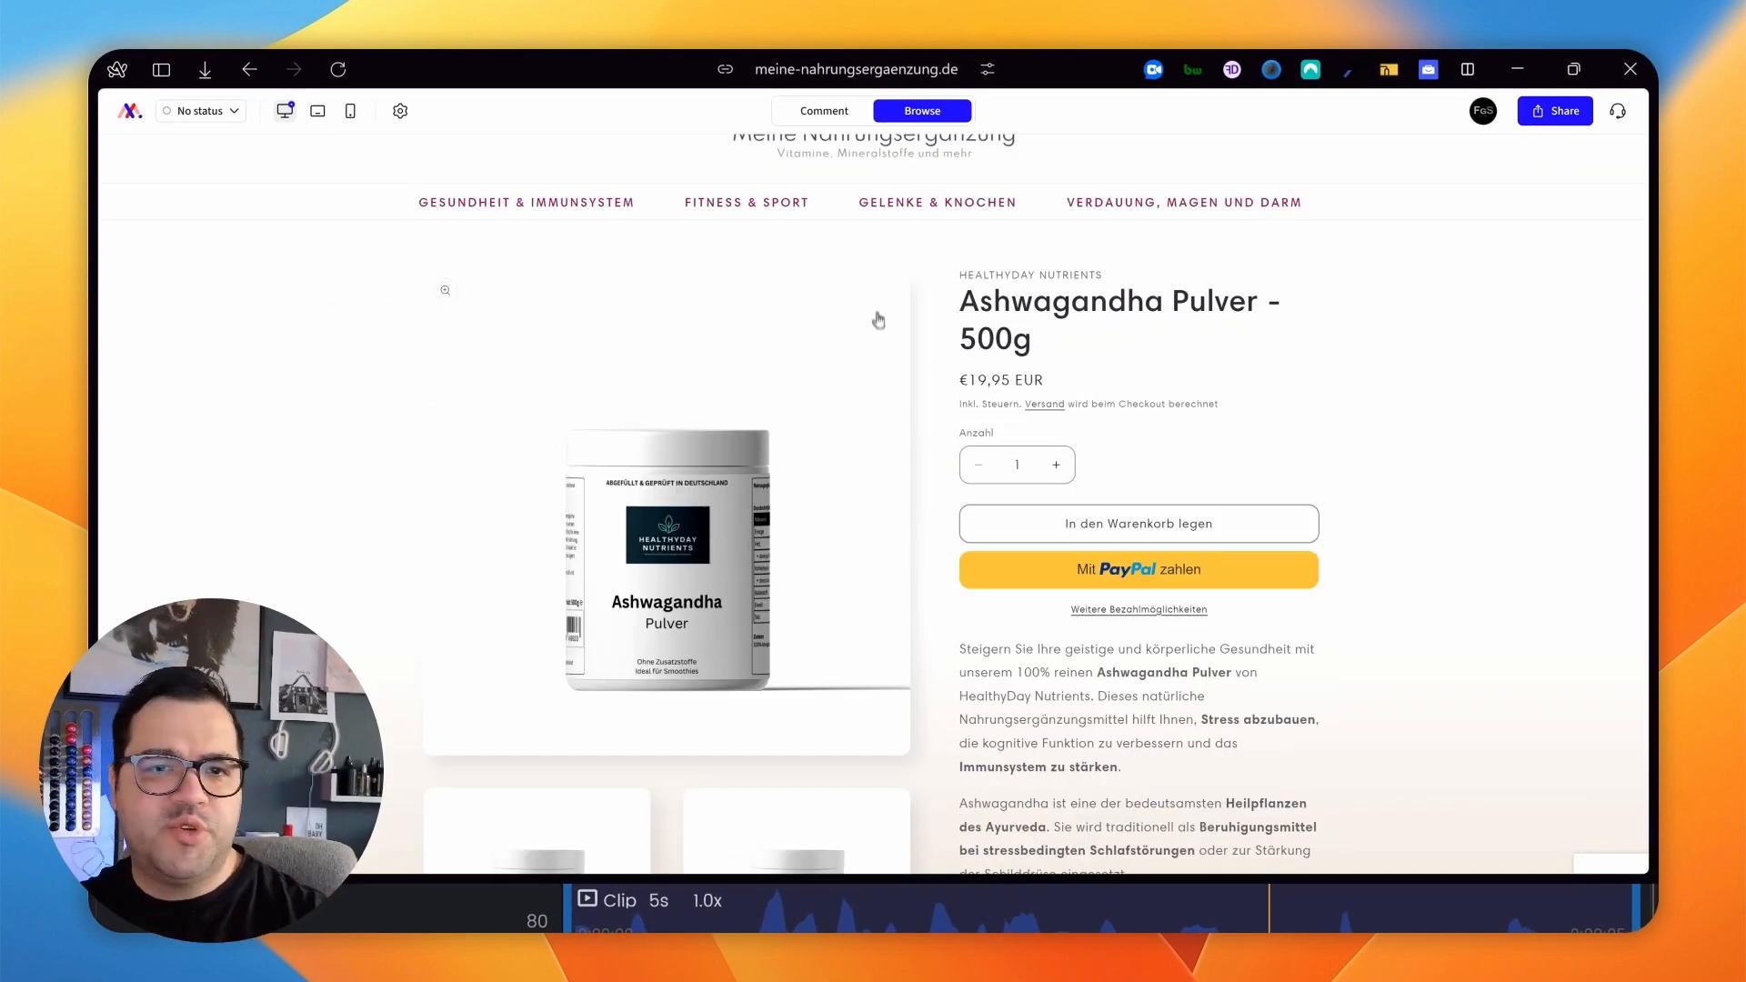
pyautogui.scroll(-2, 876, 314)
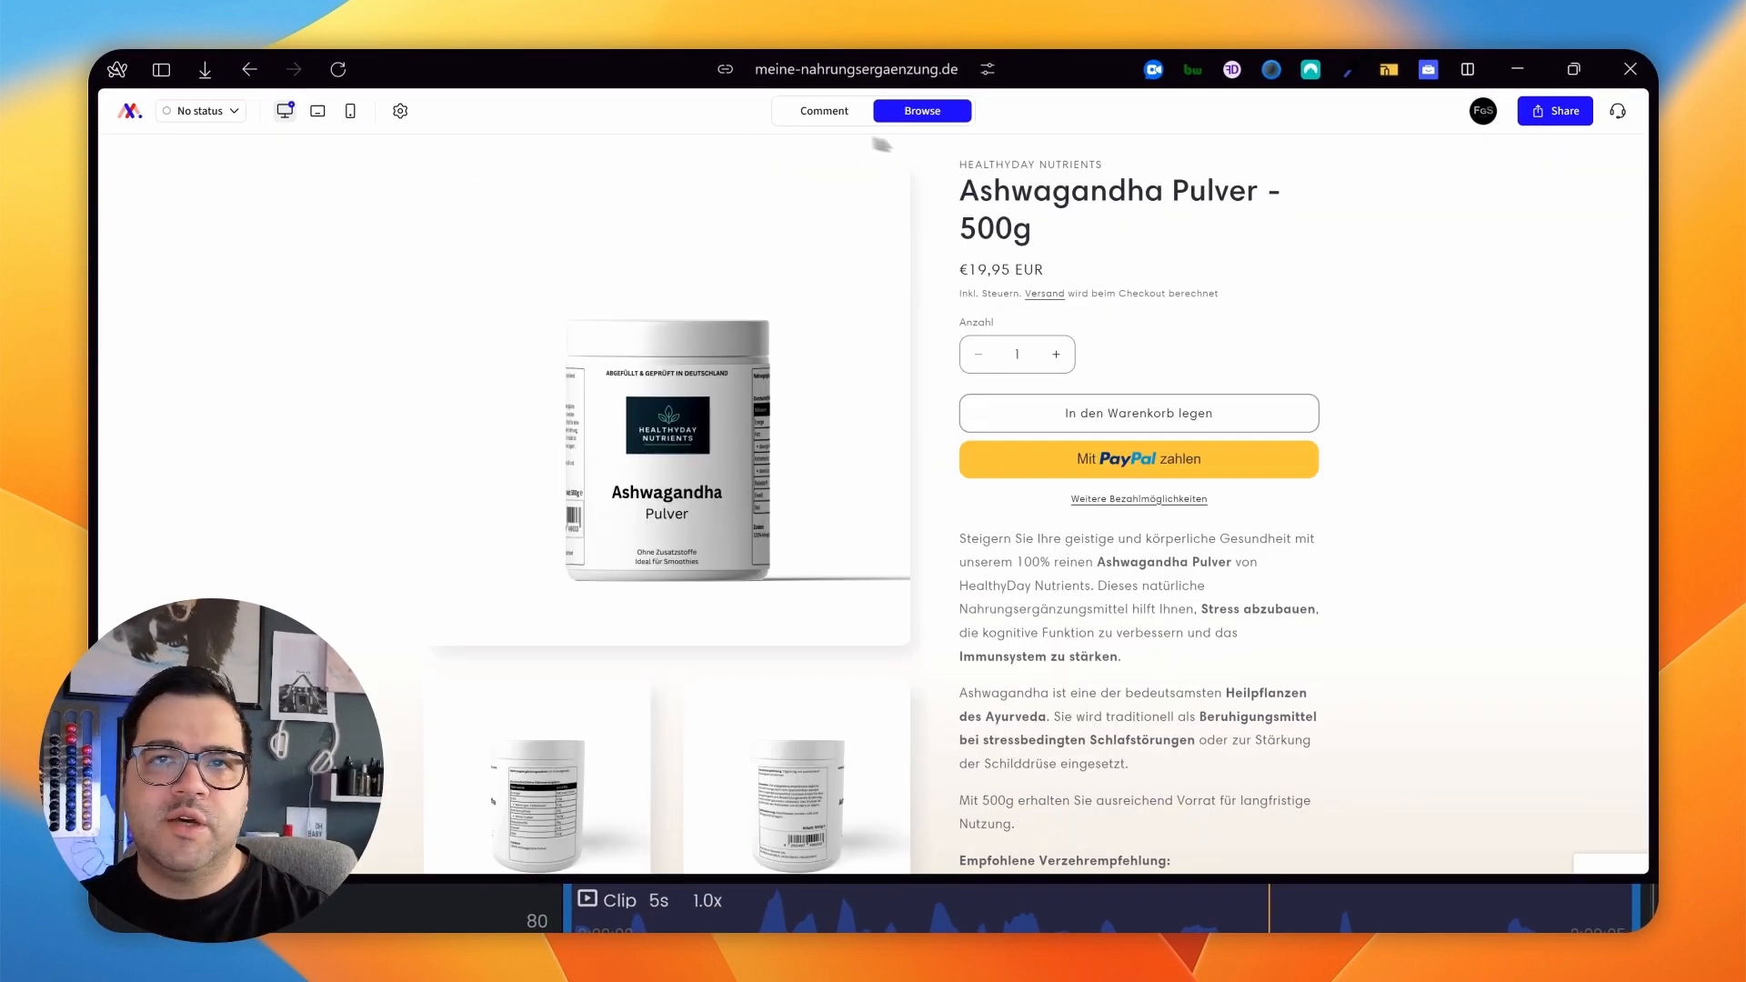
pyautogui.click(802, 114)
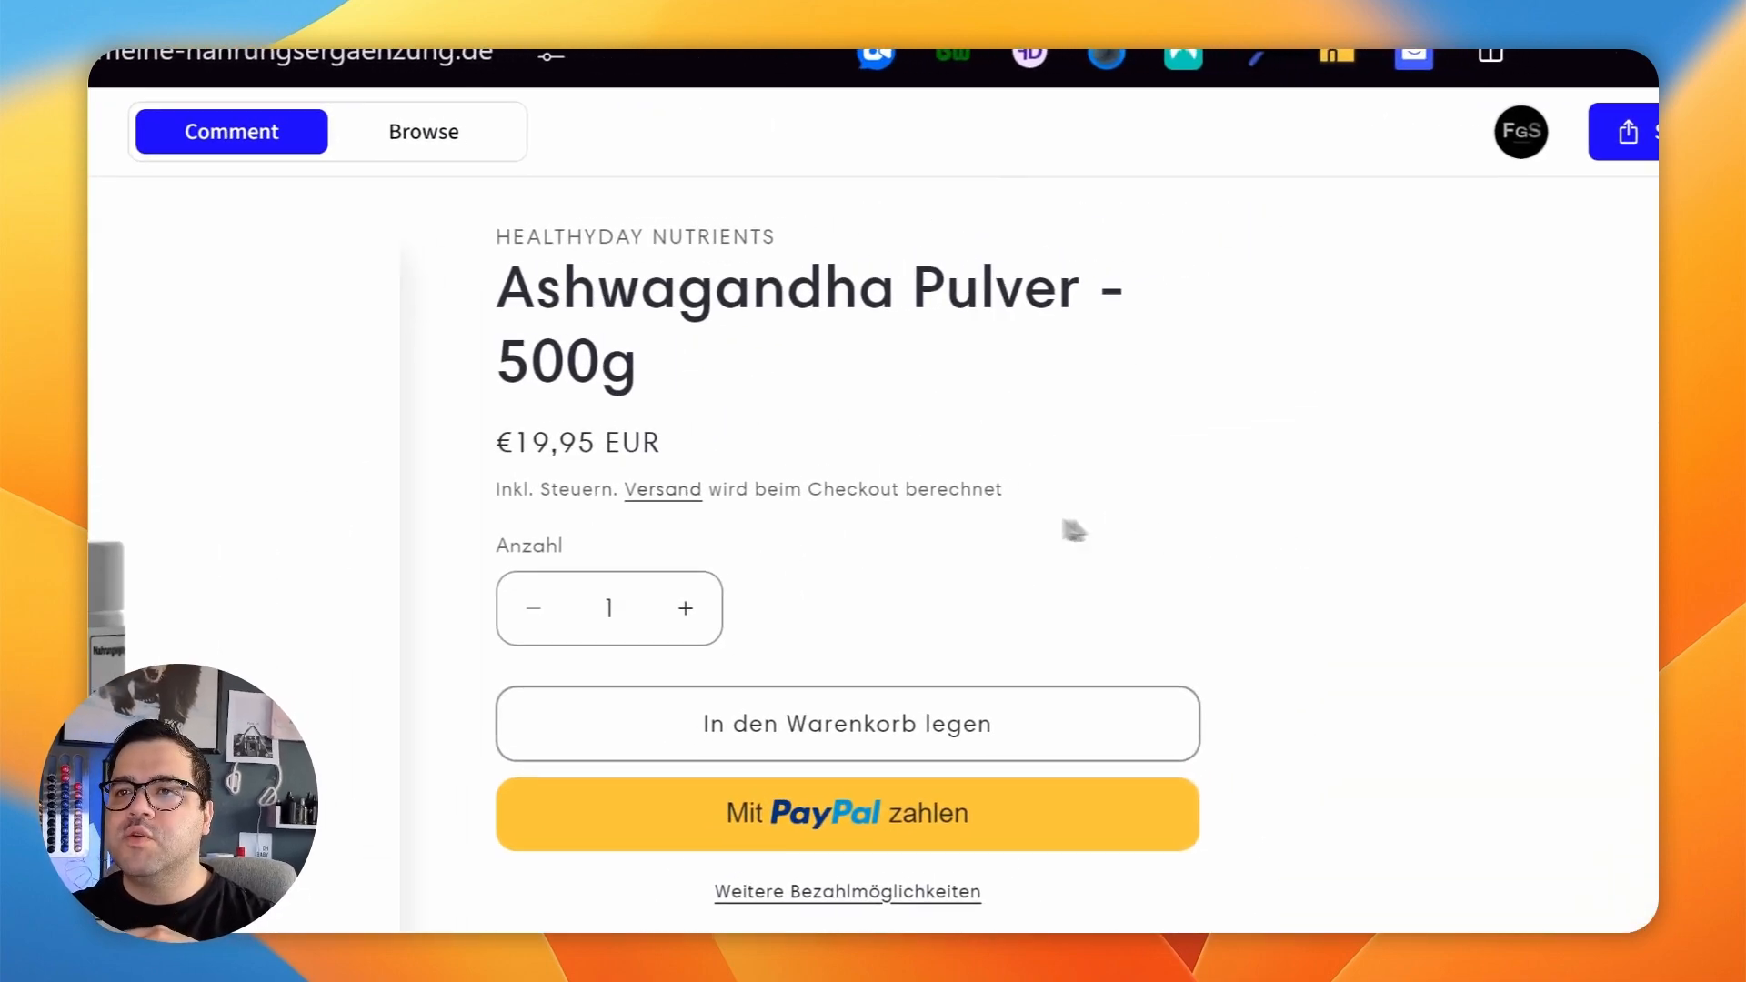
pyautogui.click(1059, 522)
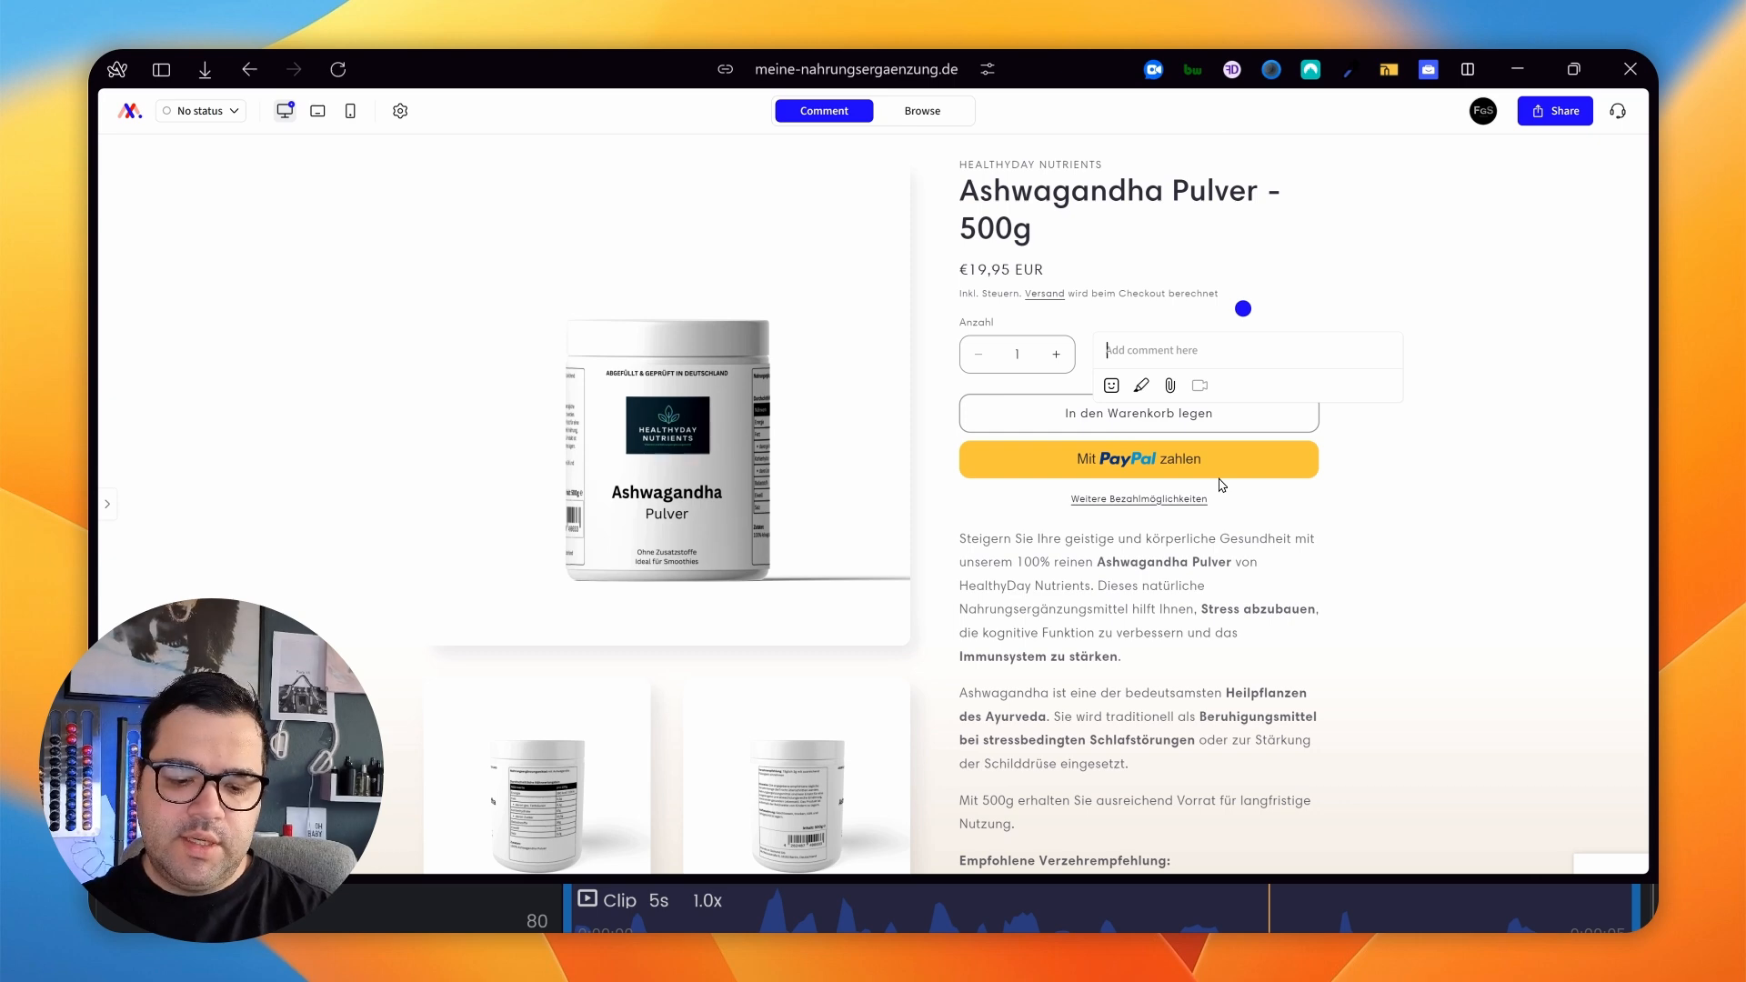
pyautogui.write('I')
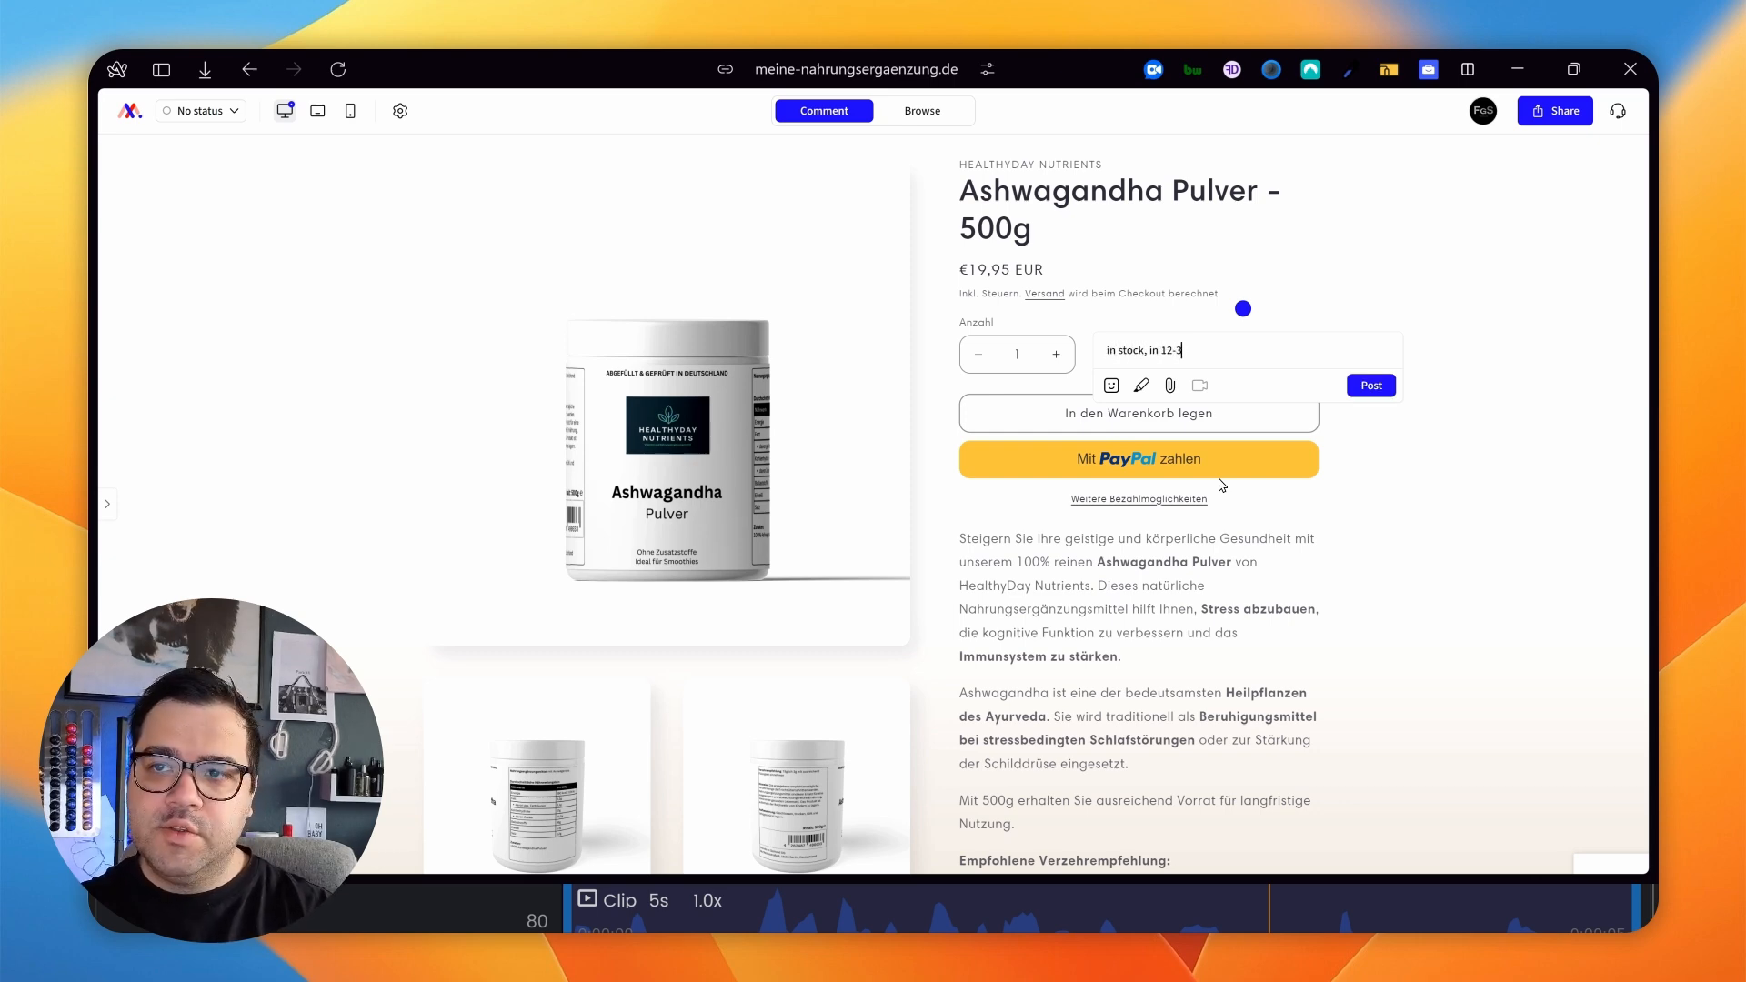
pyautogui.write('n stock, in 1-3 days with you')
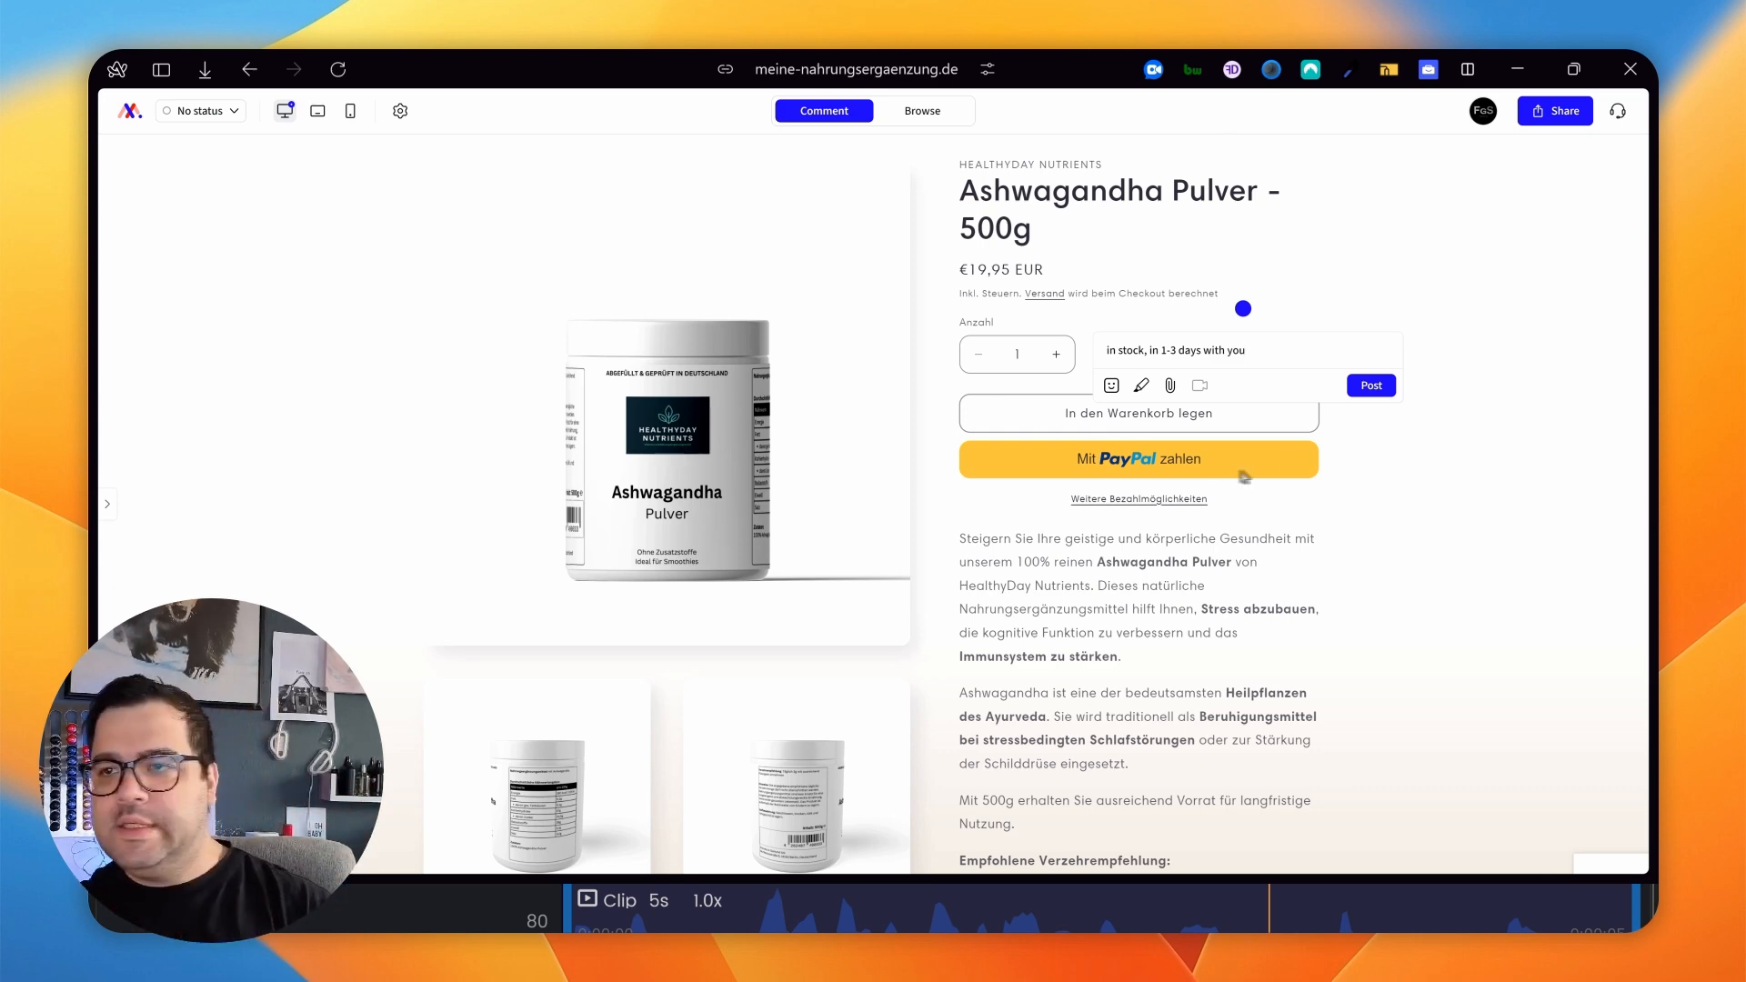
pyautogui.click(1368, 386)
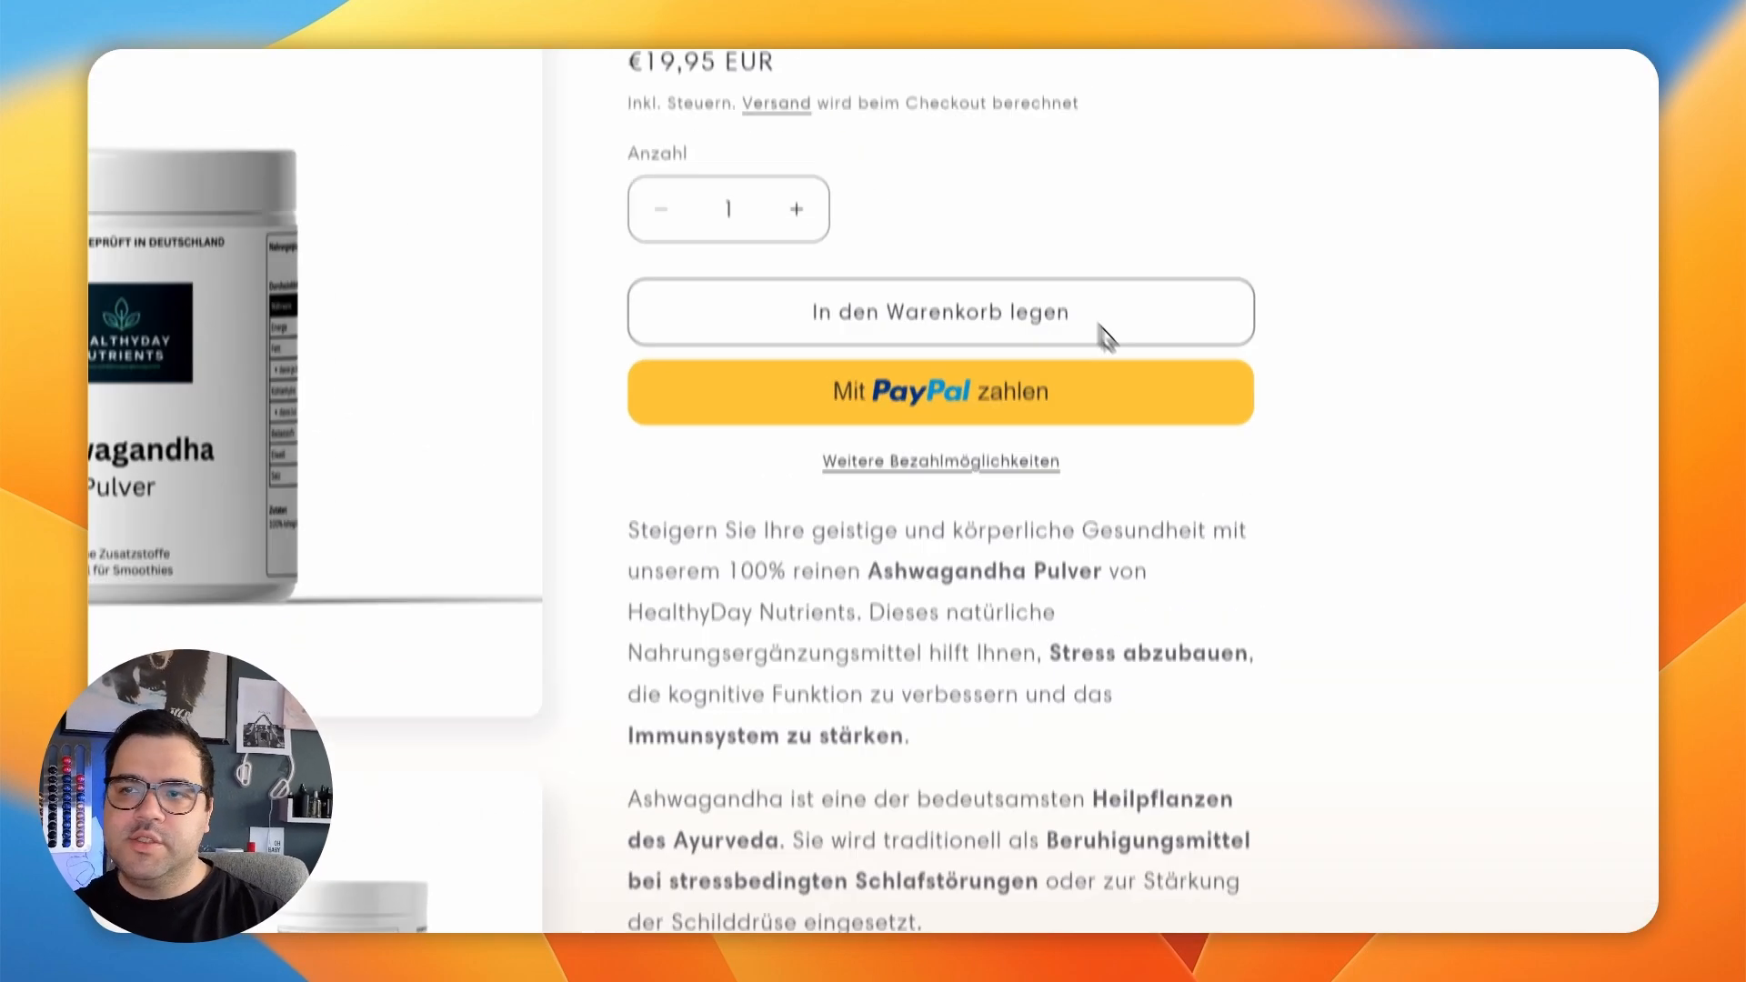
# Post the comment "color psychology is off" at the In den Warenkorb legen button, with an arrow drawn toward the button.
pyautogui.click(1276, 382)
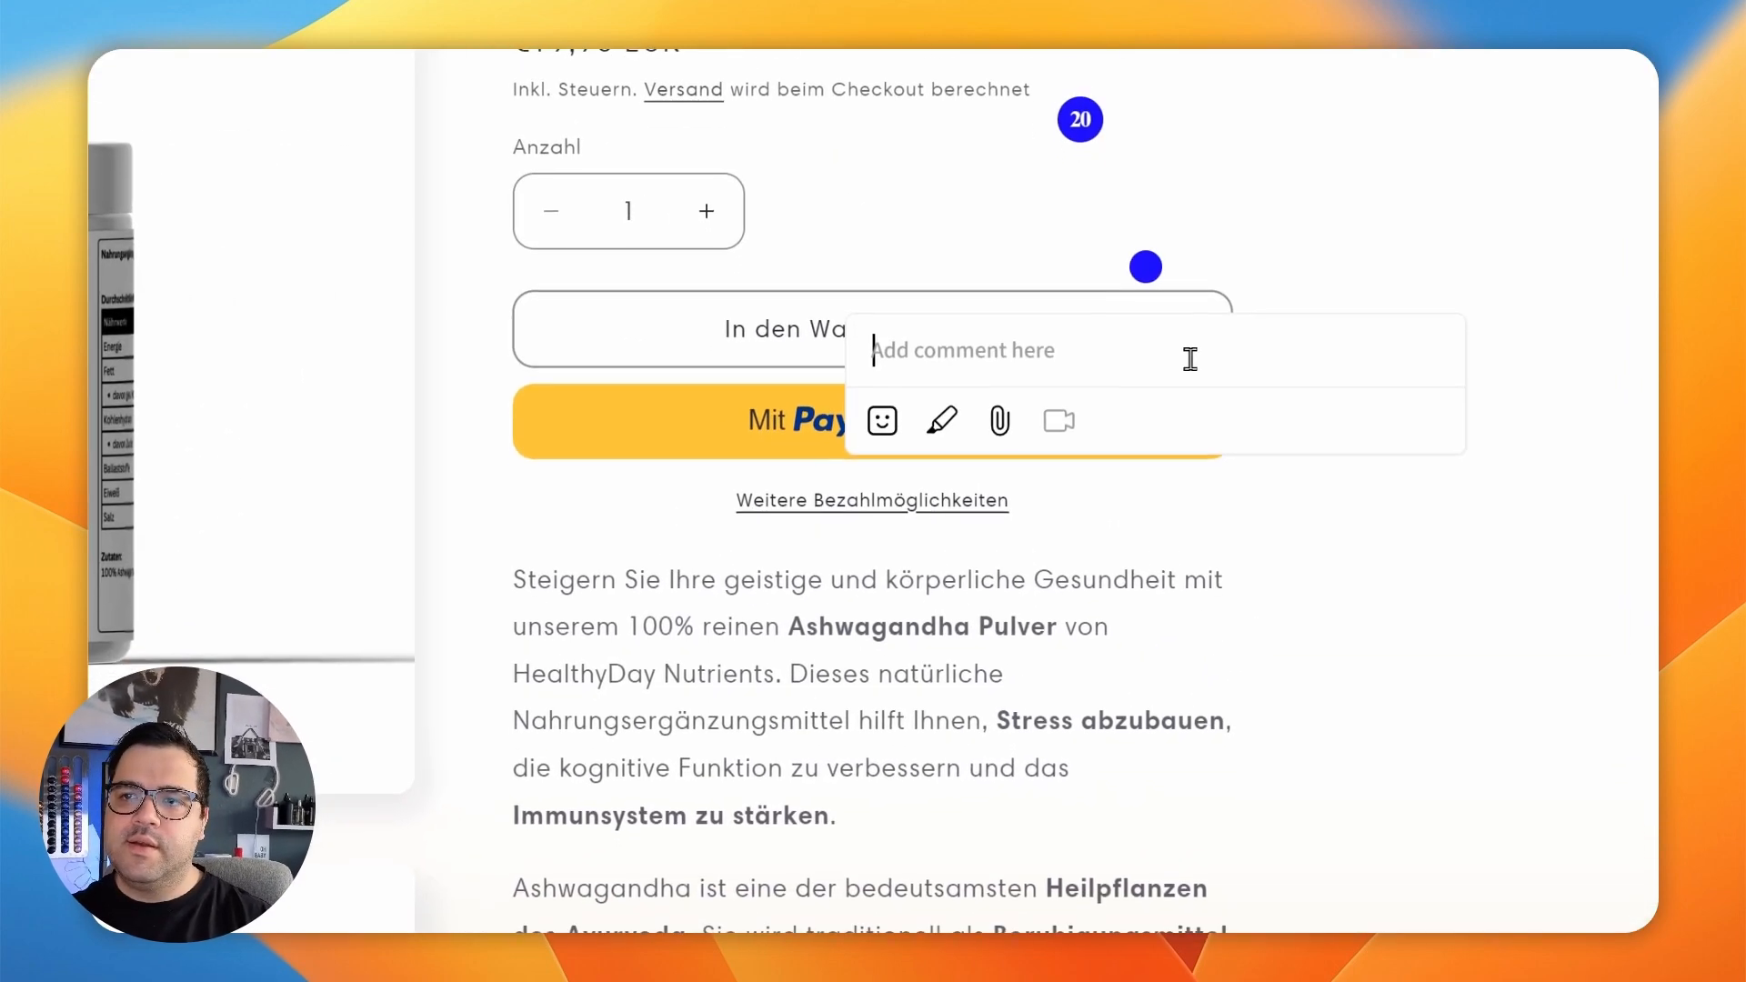
pyautogui.write('colorsa')
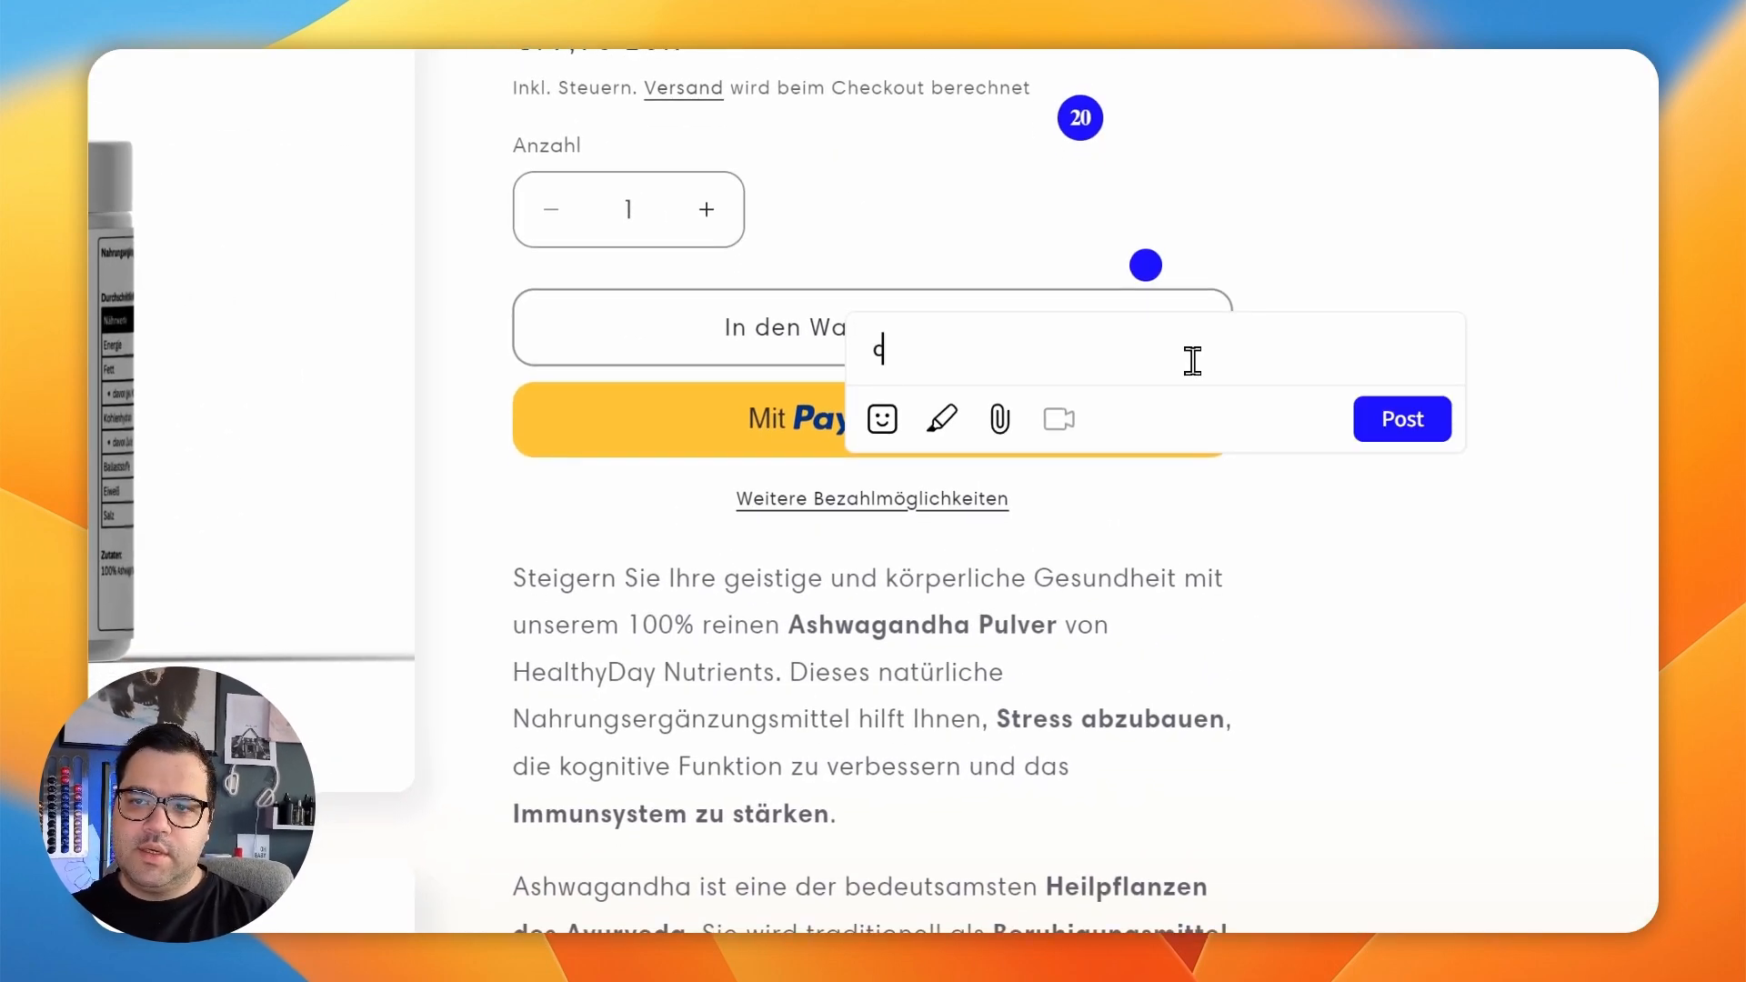
pyautogui.press('BackSpace')
pyautogui.press('BackSpace')
pyautogui.write('psychology o')
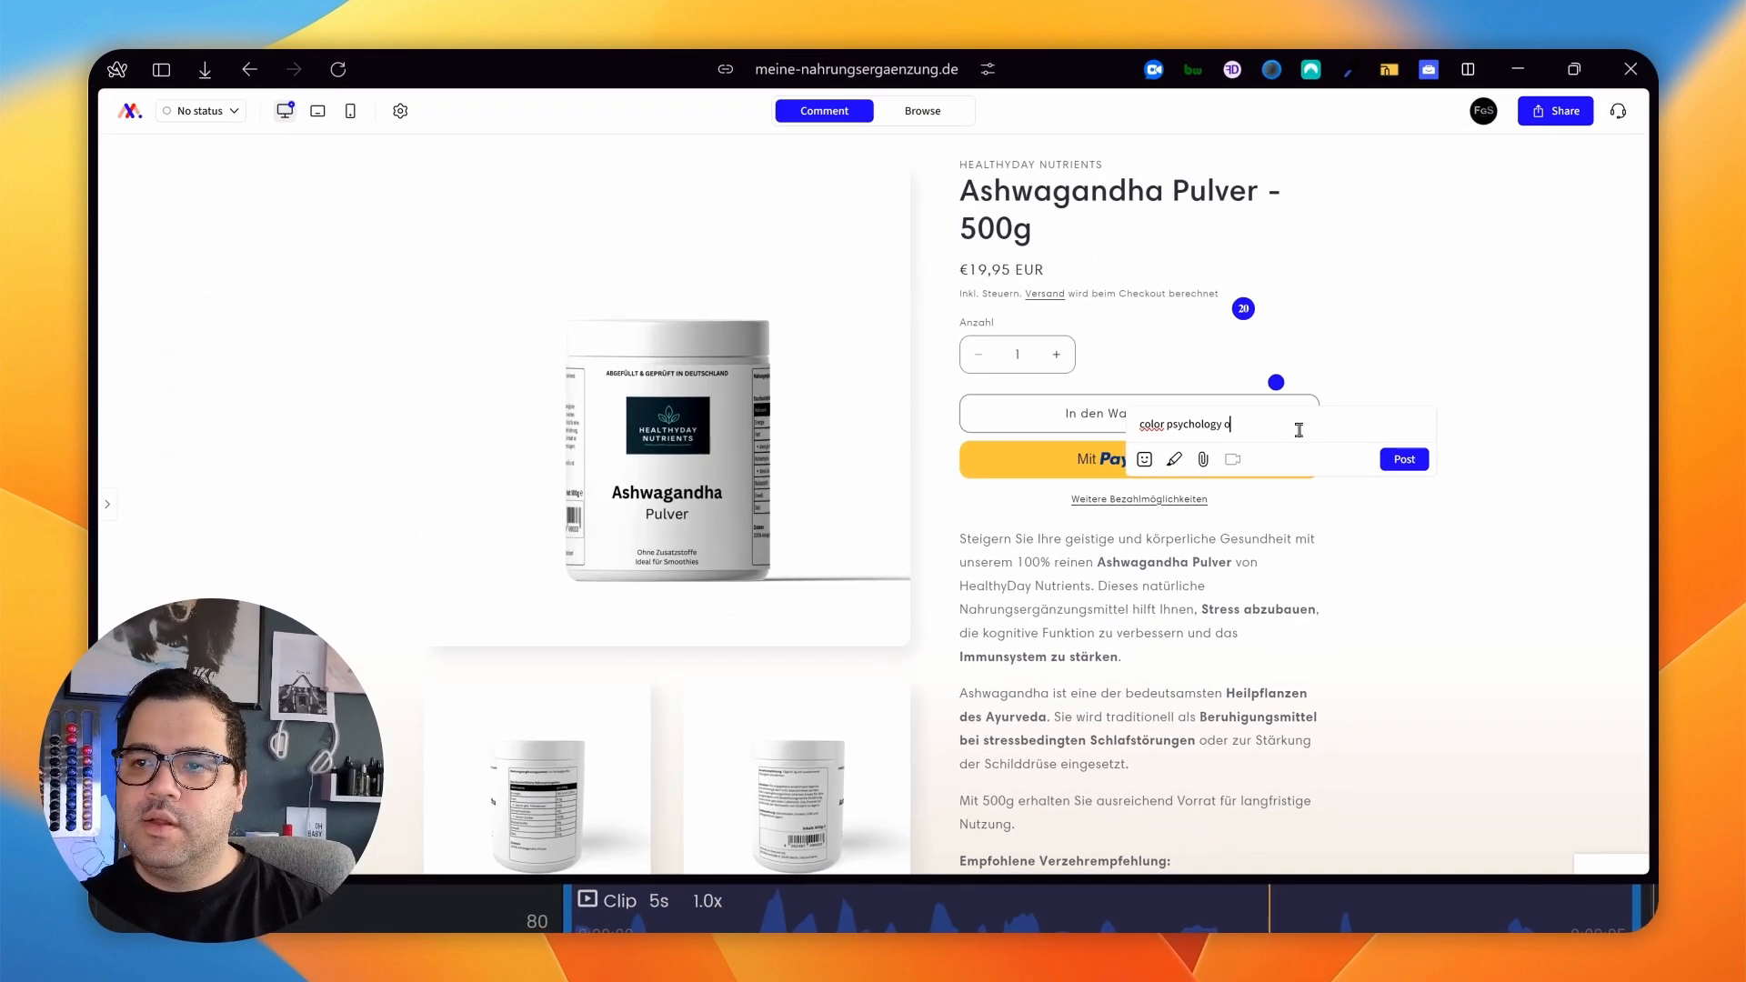
pyautogui.press('BackSpace')
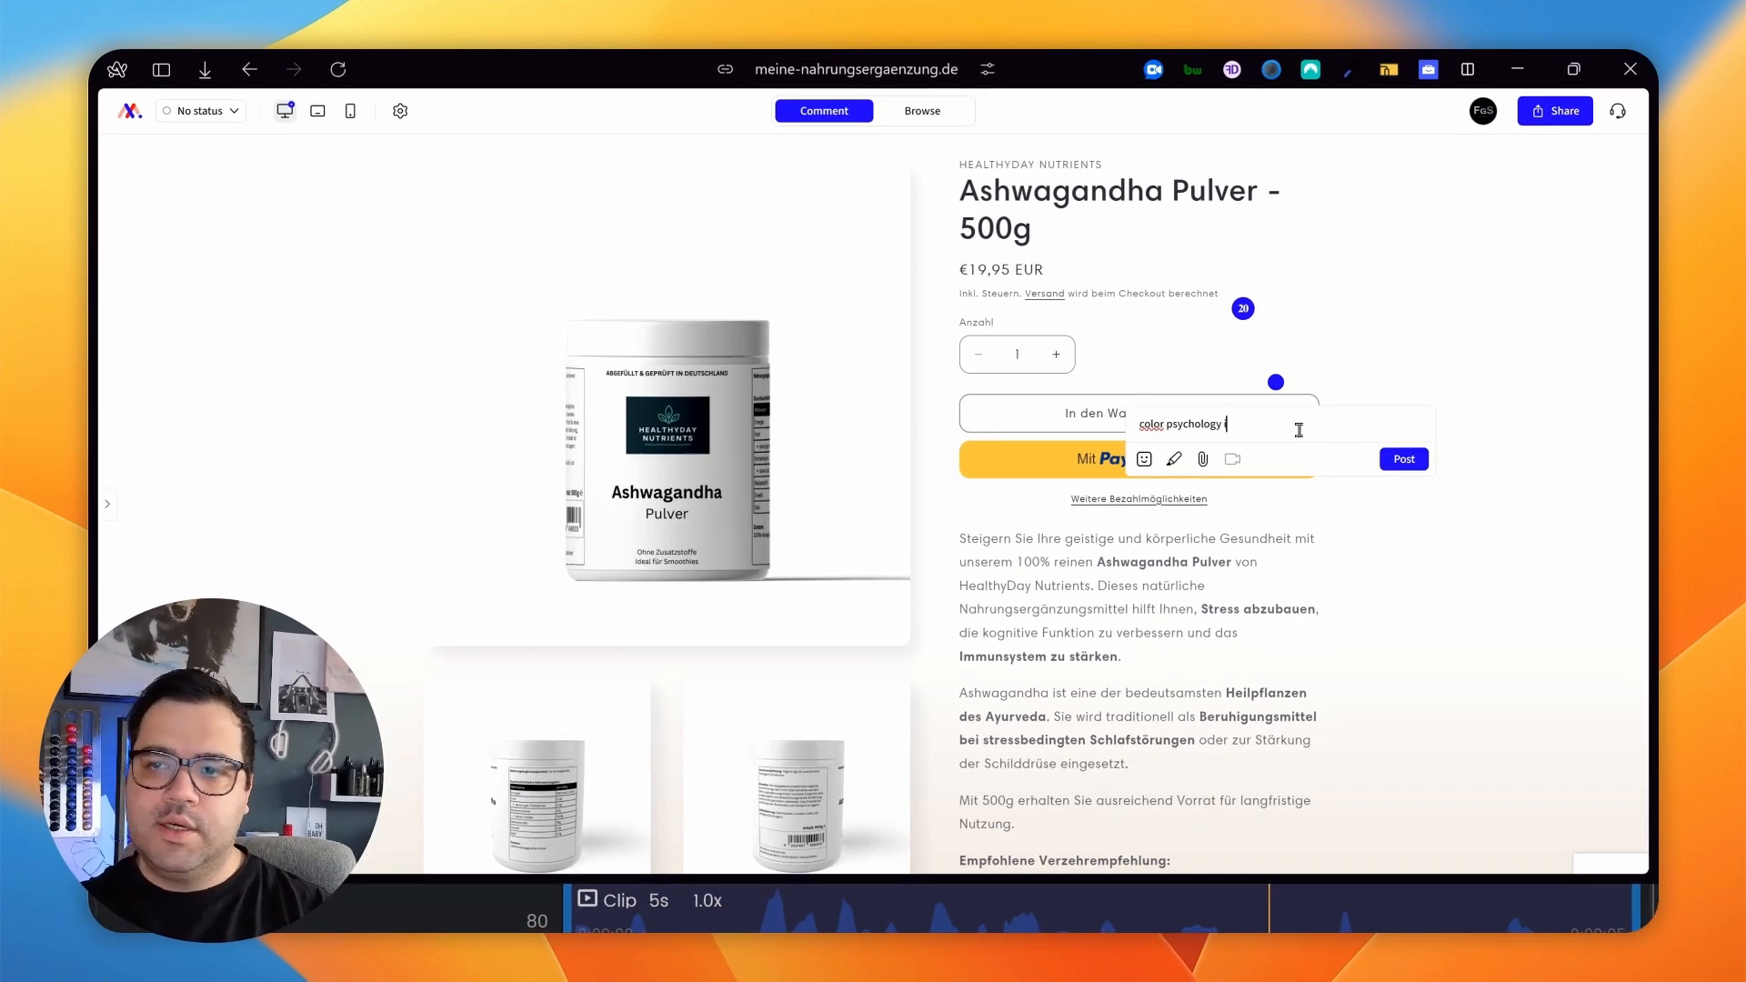
pyautogui.click(1174, 459)
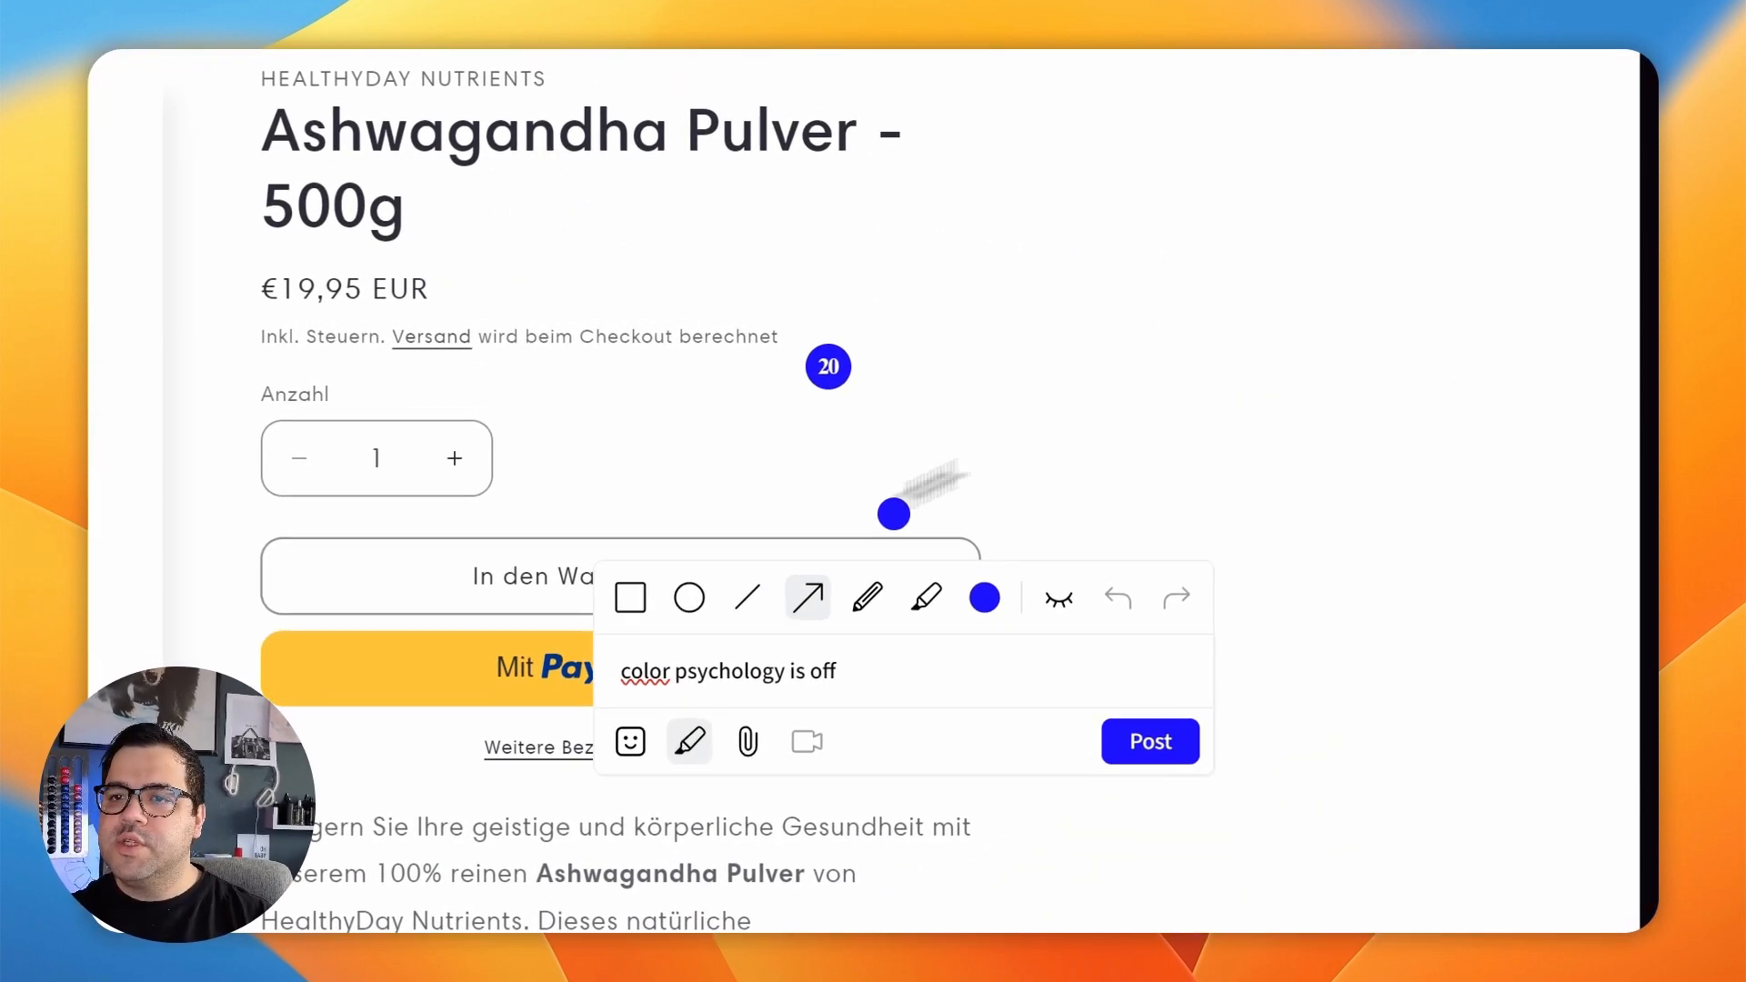
pyautogui.moveTo(1188, 335); pyautogui.dragTo(668, 506)
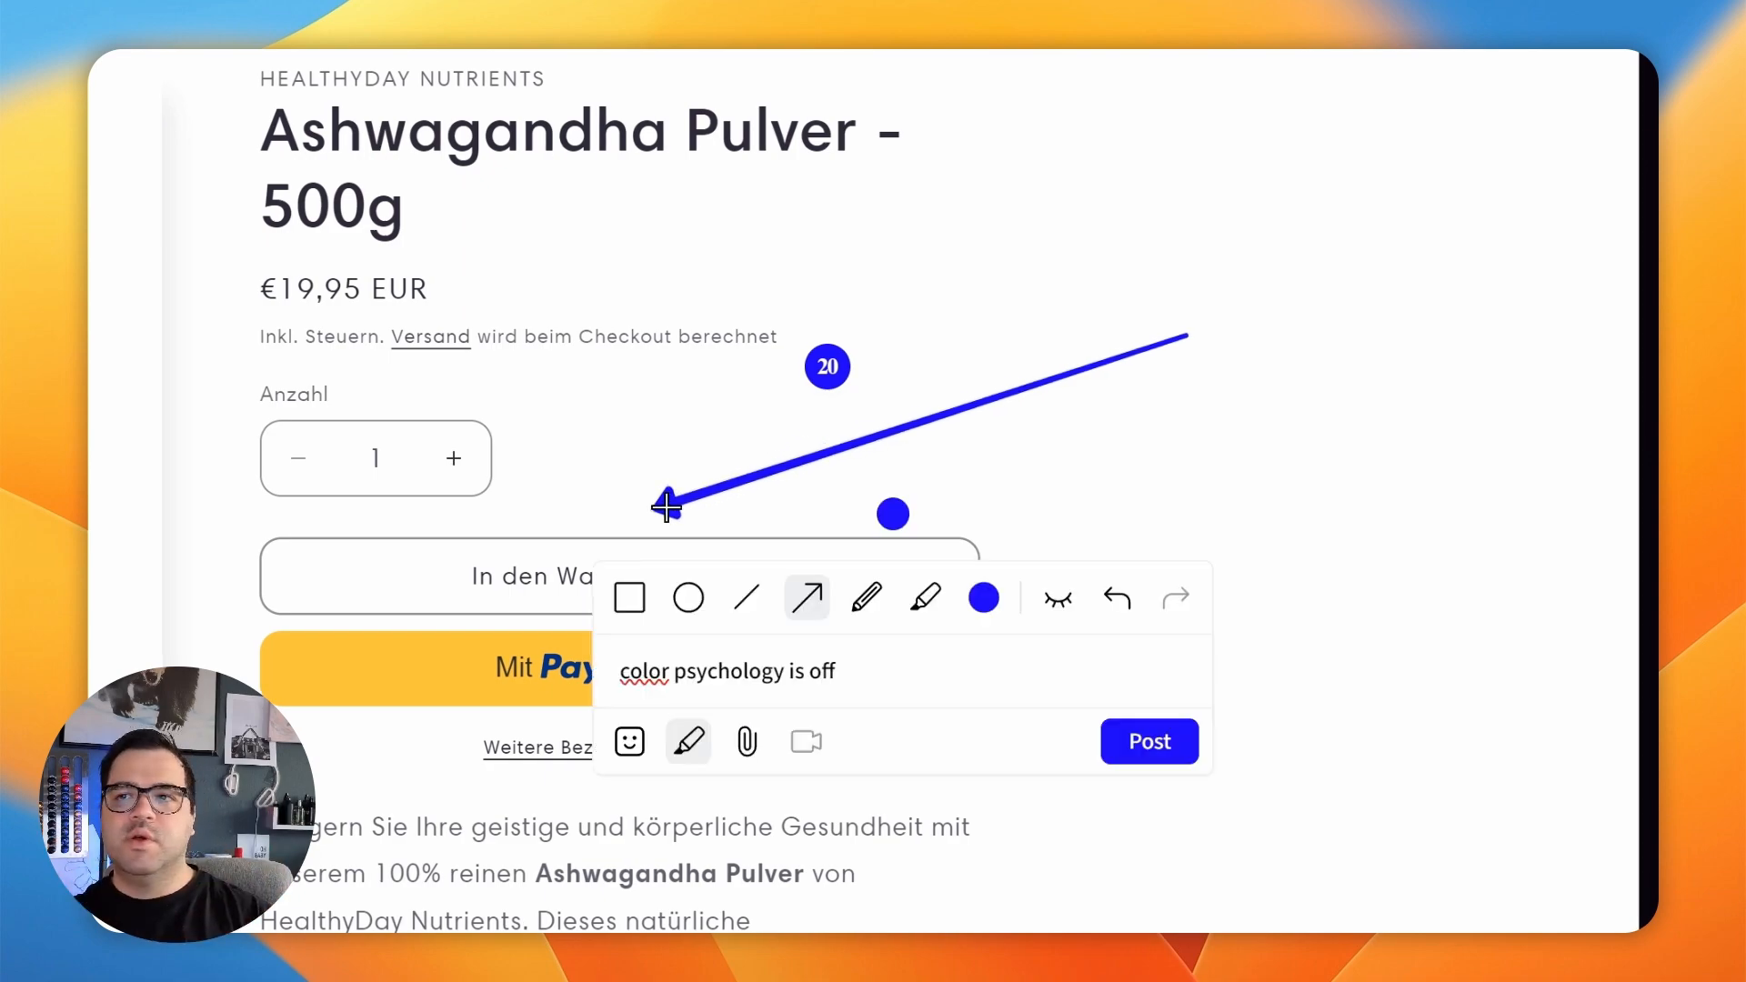
pyautogui.scroll(-4, 1309, 694)
pyautogui.click(1146, 550)
# Post the comment "remove this" beside the product description, with an arrow drawn to the Weitere Bezahlmöglichkeiten link.
pyautogui.scroll(-15, 1119, 343)
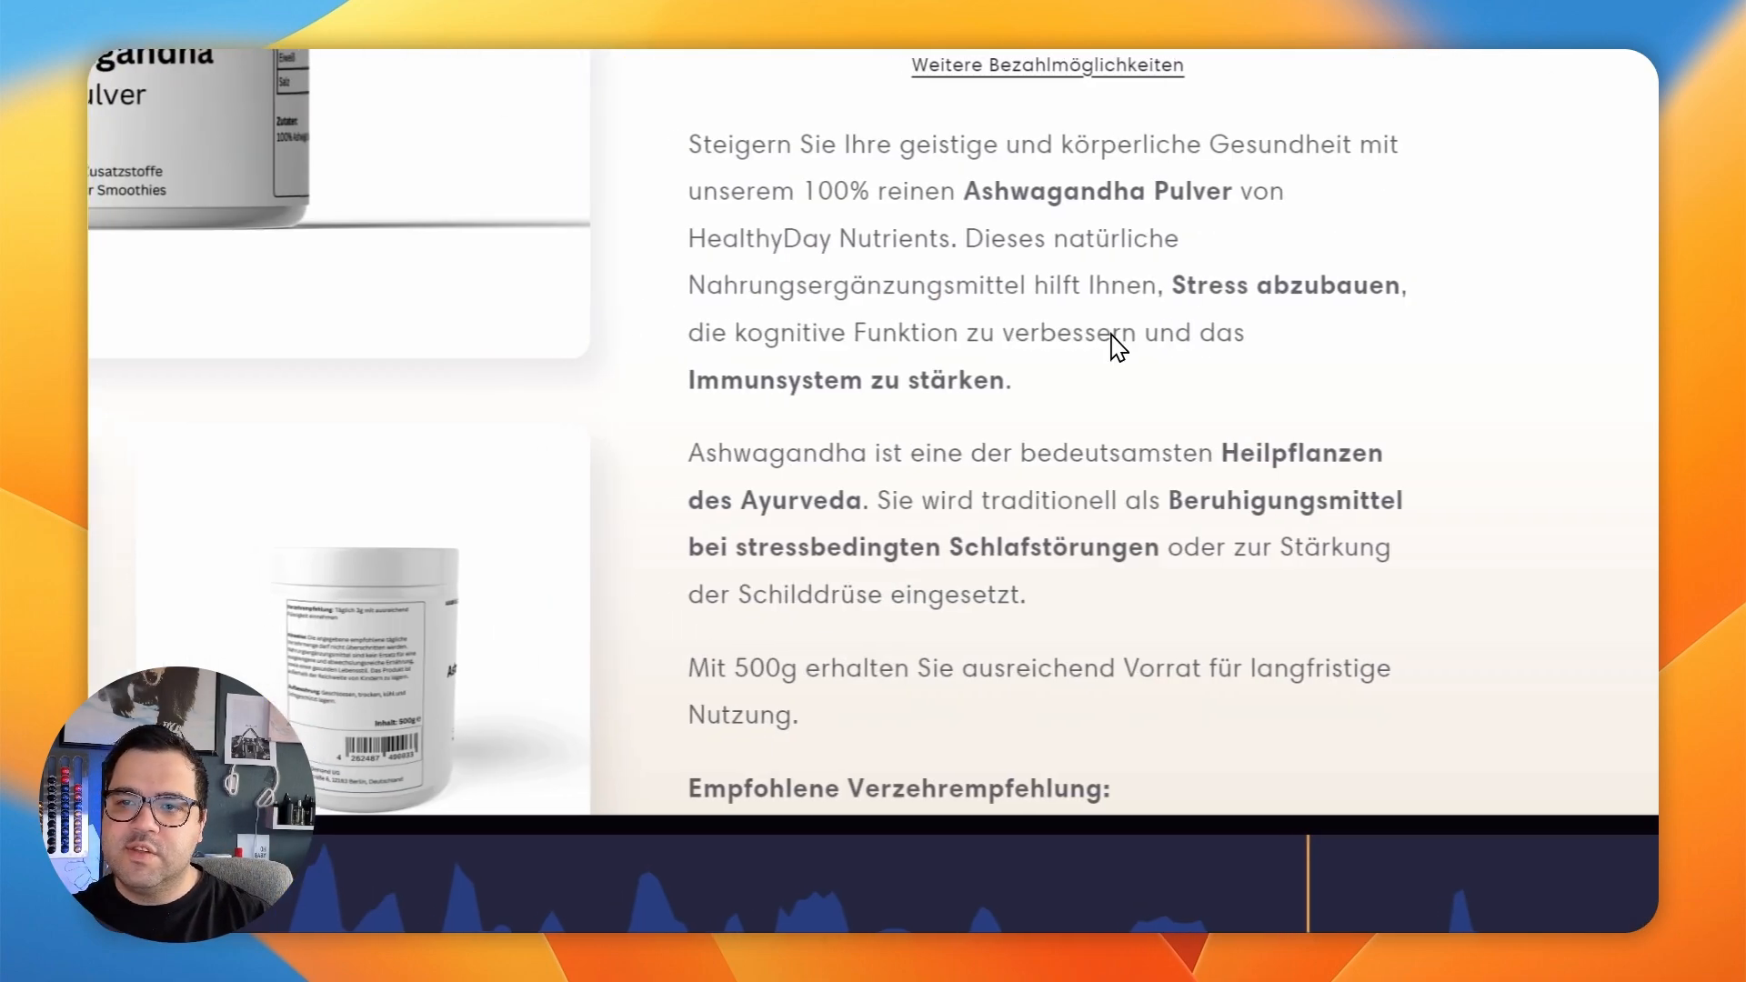
pyautogui.scroll(15, 826, 506)
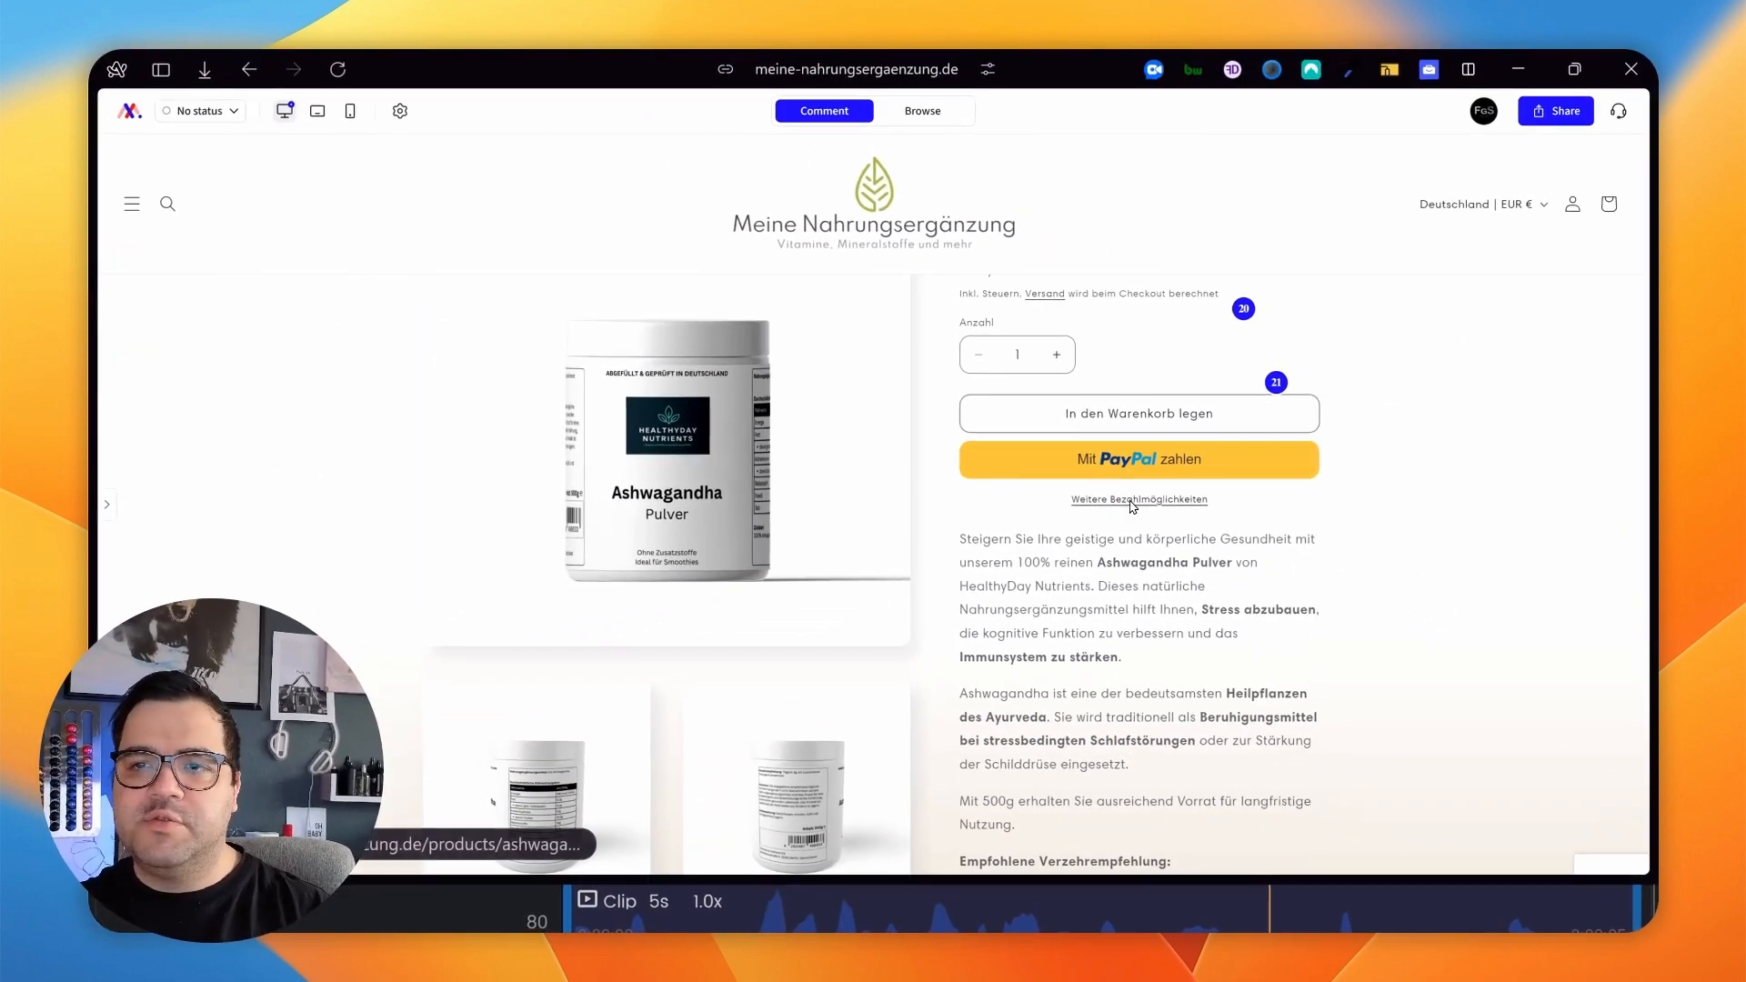
pyautogui.click(1352, 528)
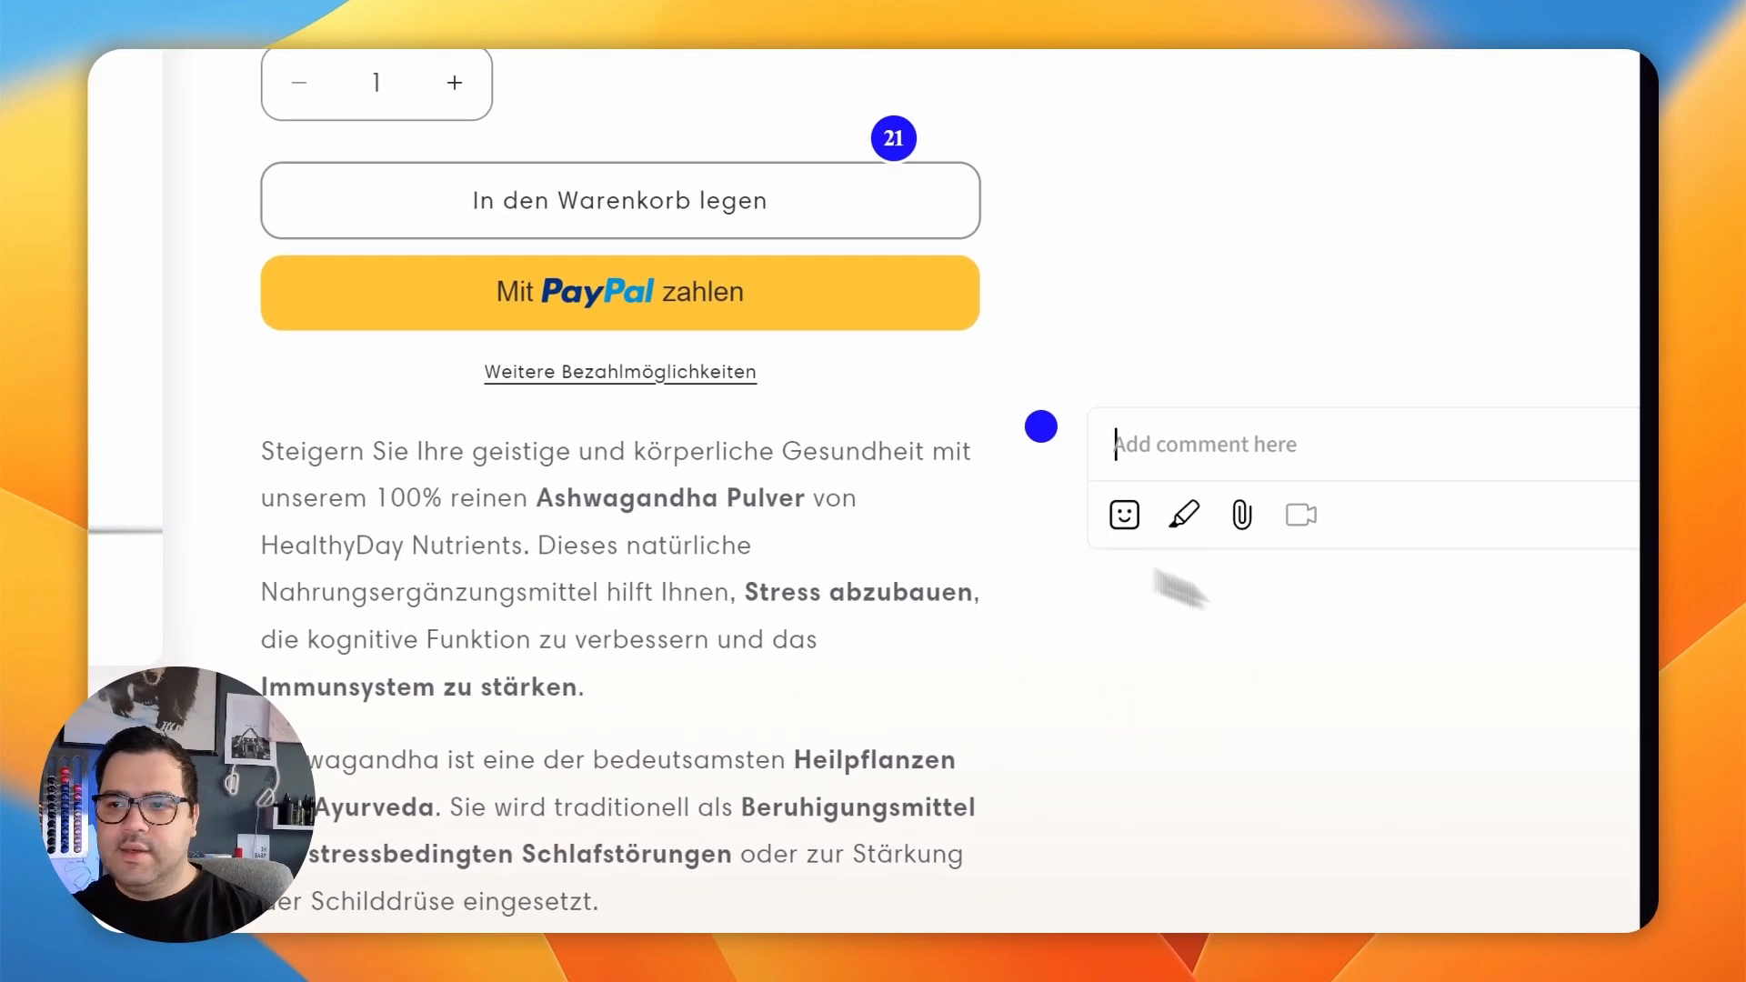
pyautogui.click(1183, 515)
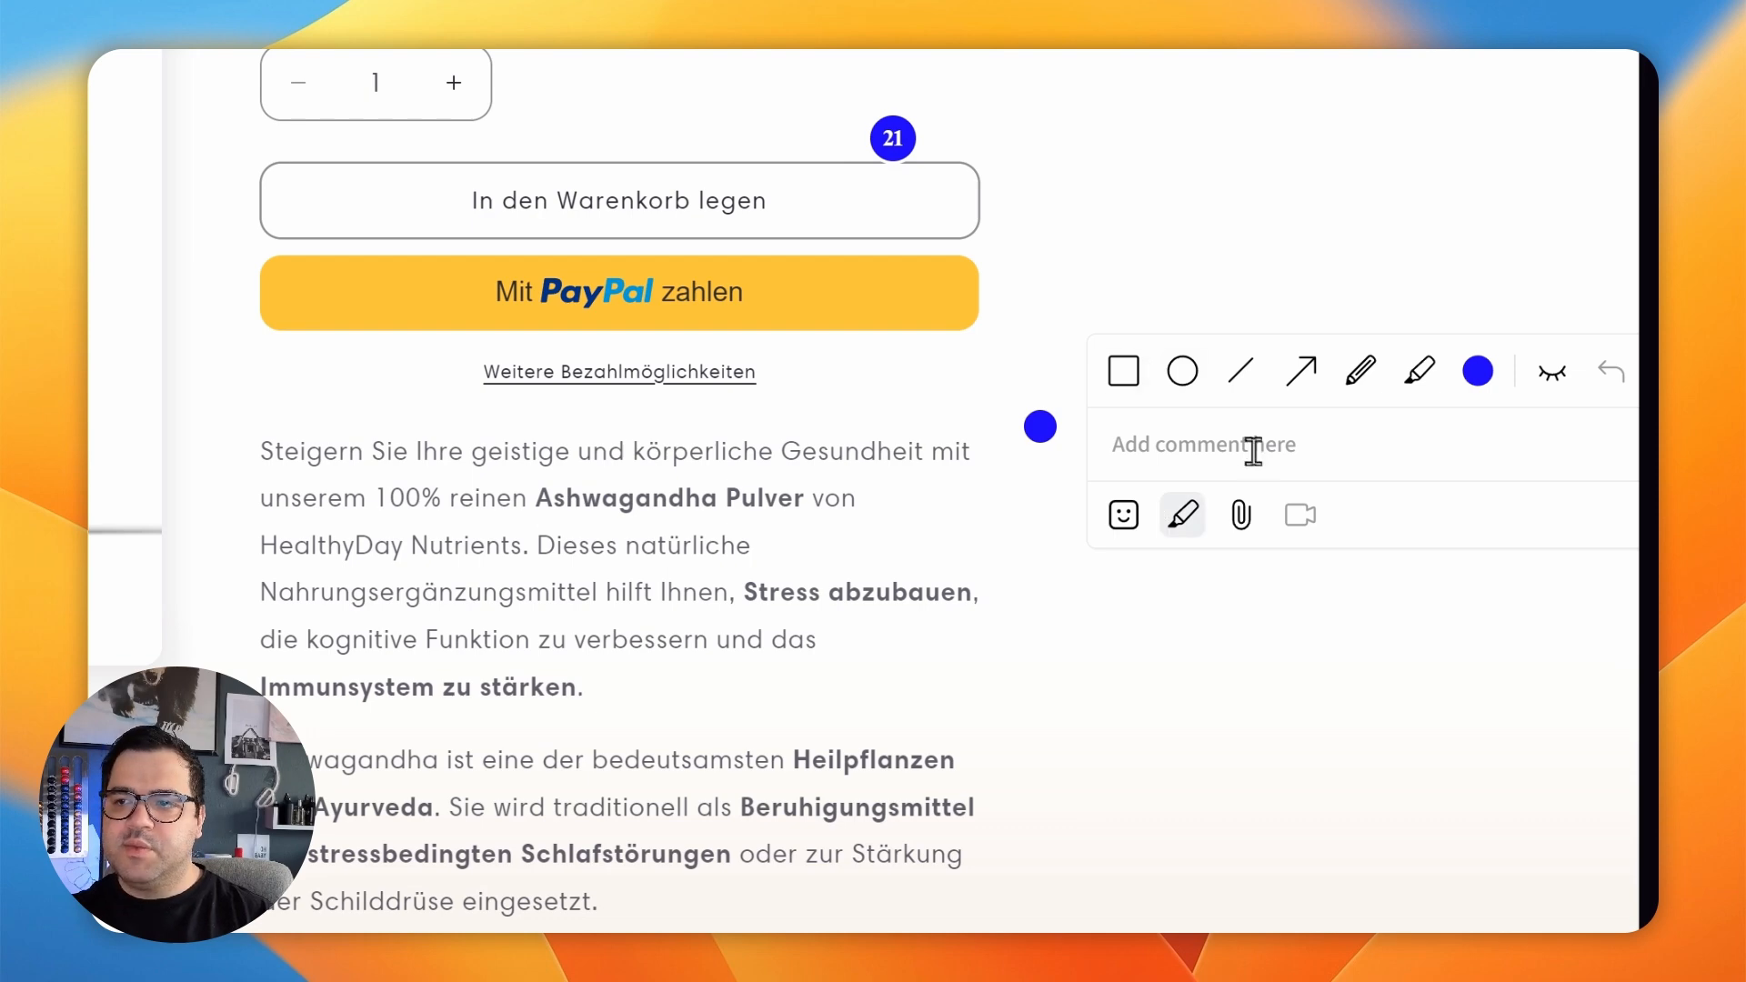
pyautogui.click(1298, 370)
pyautogui.moveTo(1118, 268); pyautogui.dragTo(763, 372)
pyautogui.scroll(-2, 764, 372)
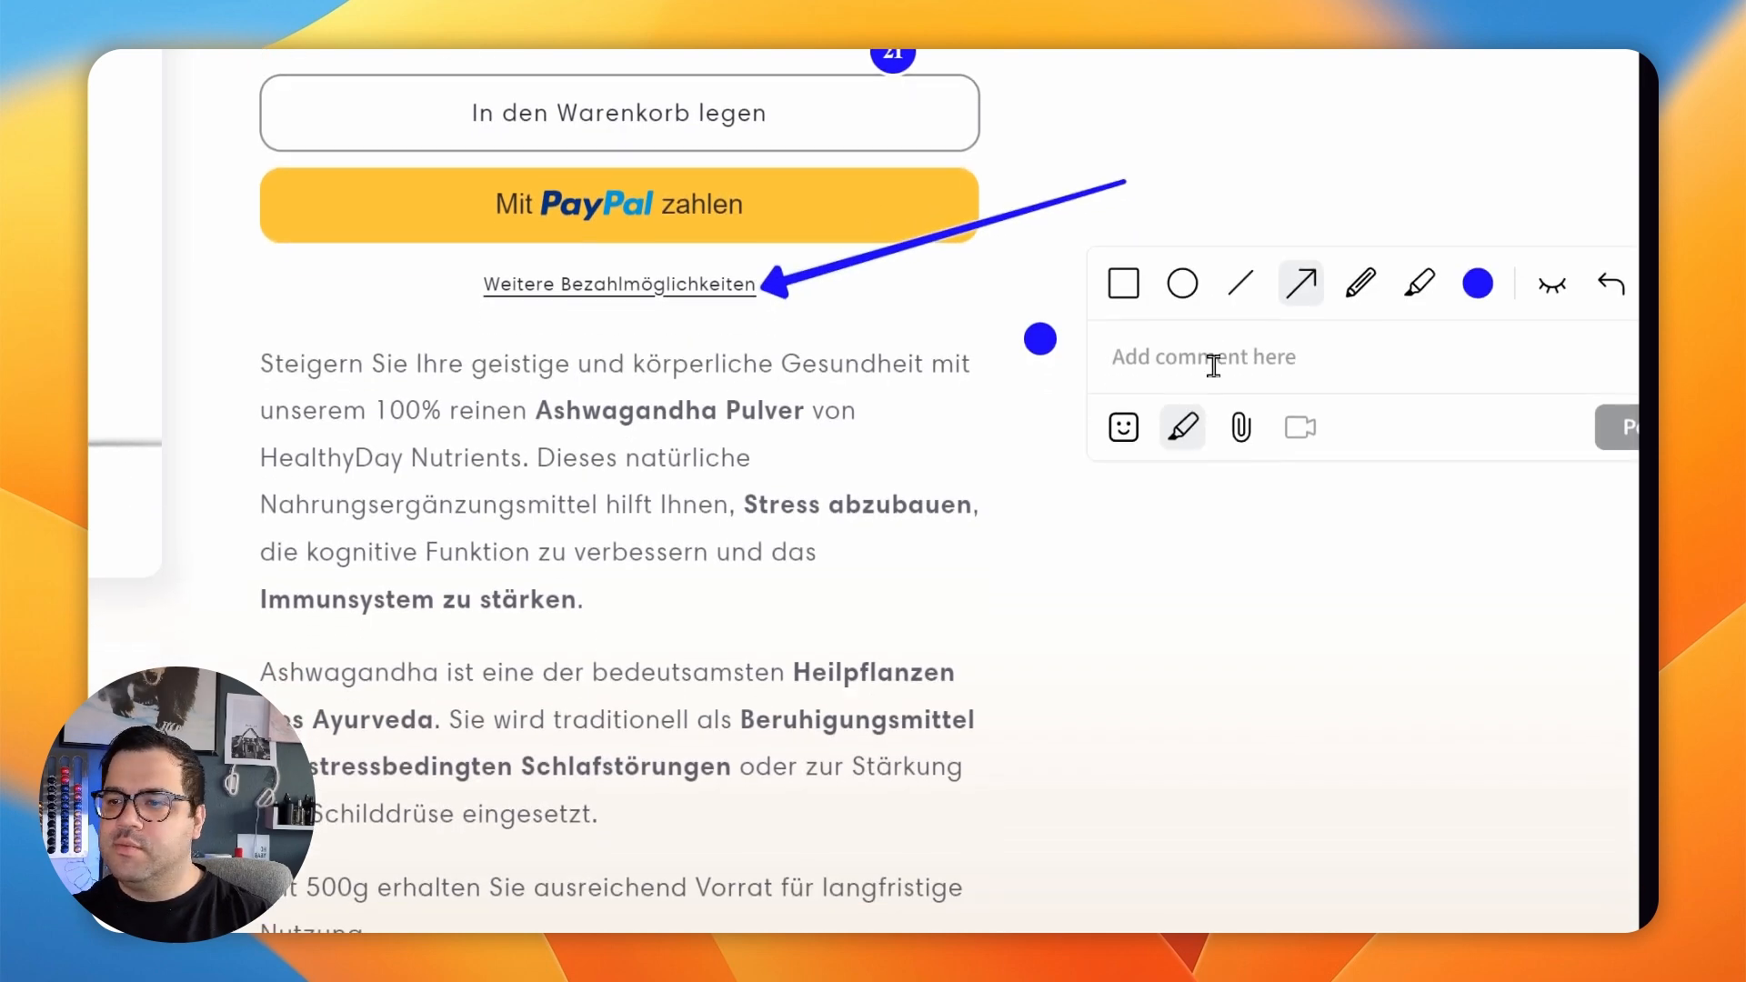
pyautogui.write('remove')
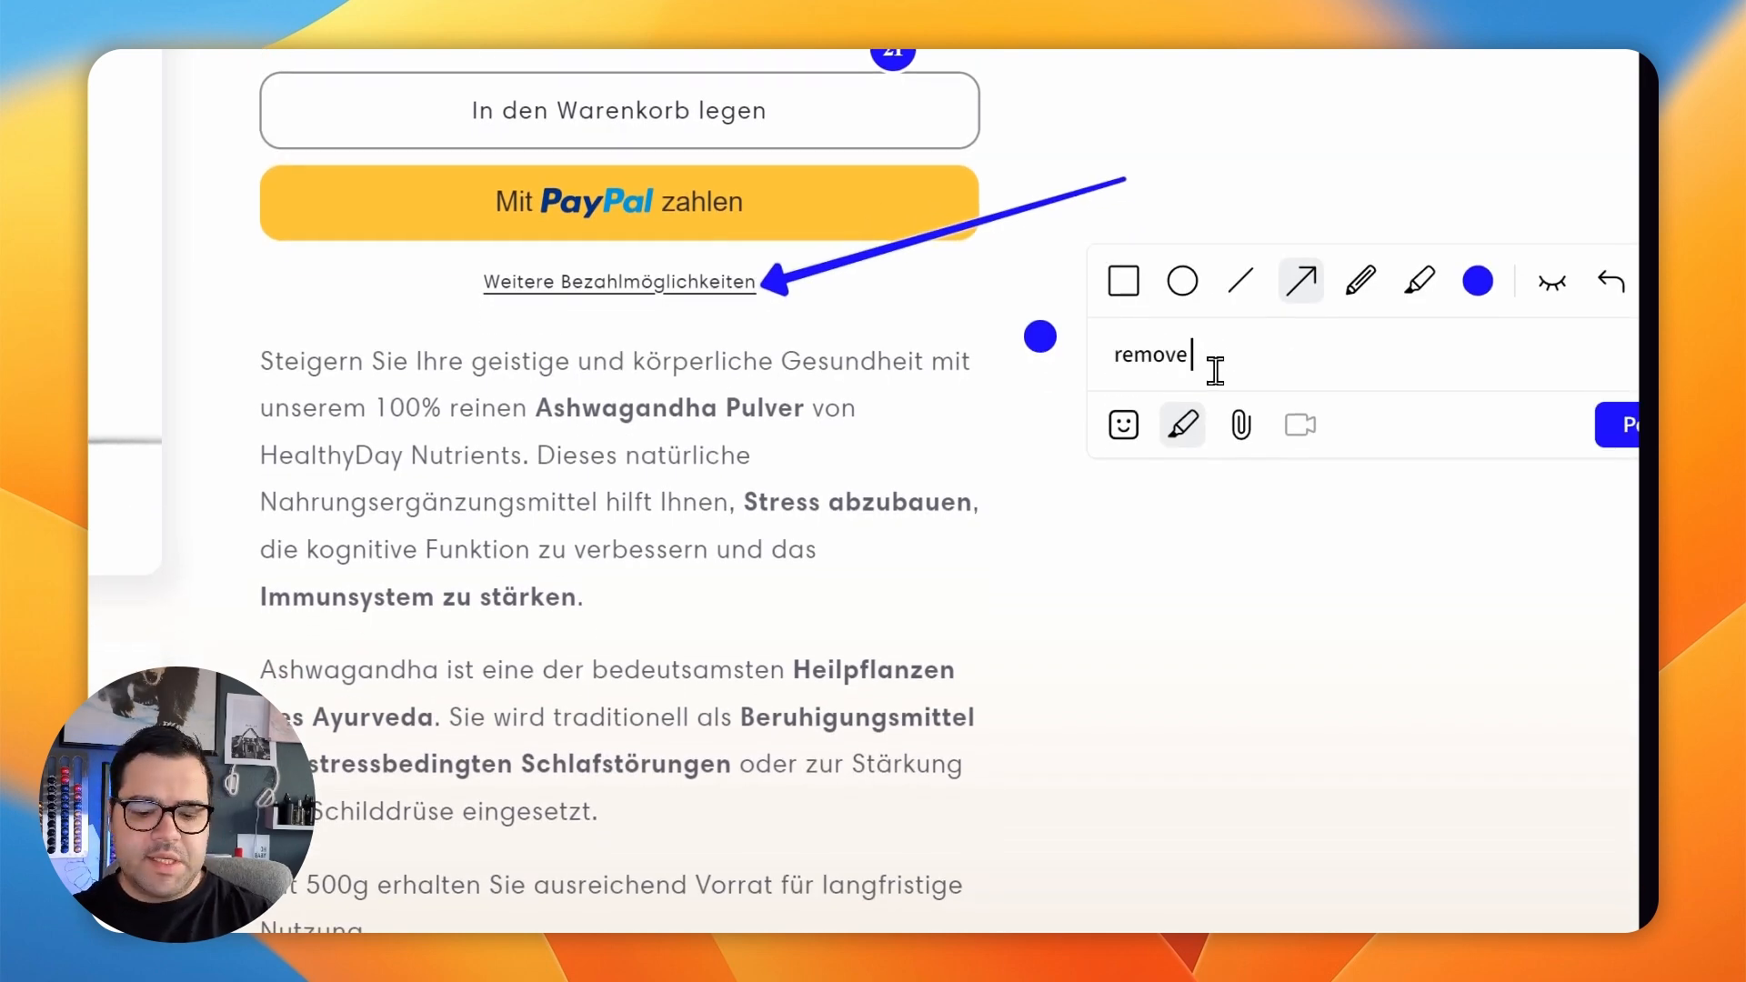
pyautogui.write(' ai')
pyautogui.press('BackSpace')
pyautogui.press('BackSpace')
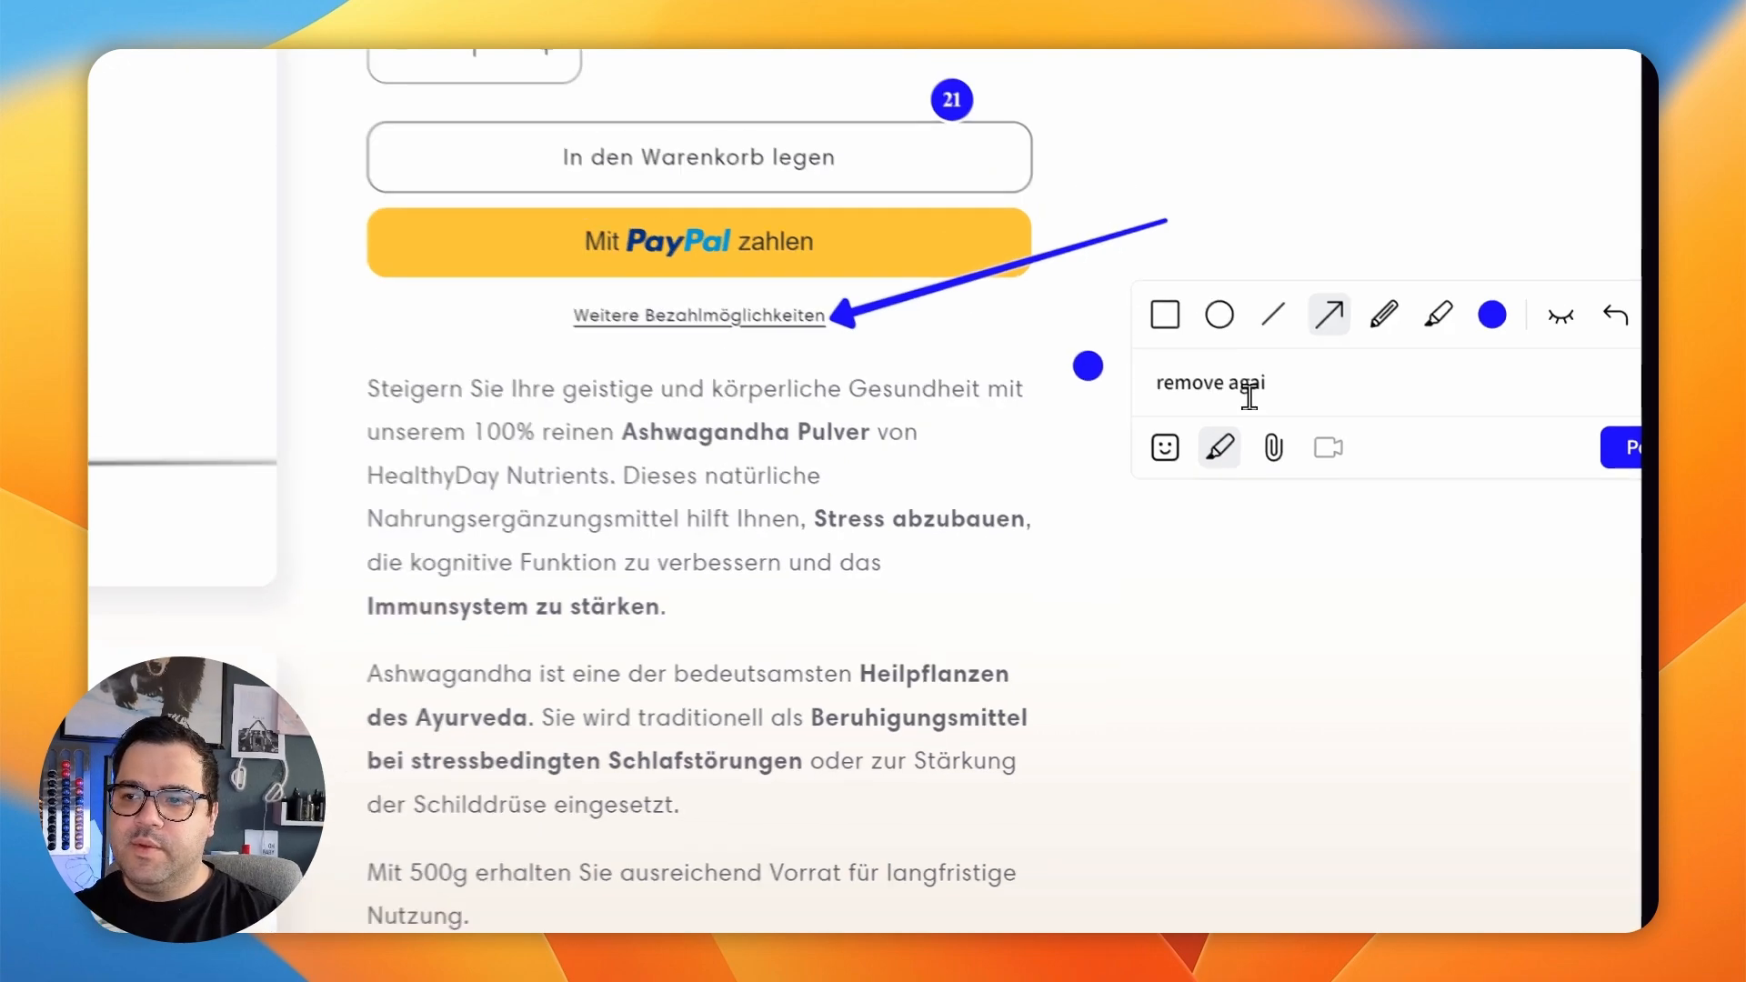
pyautogui.write('th')
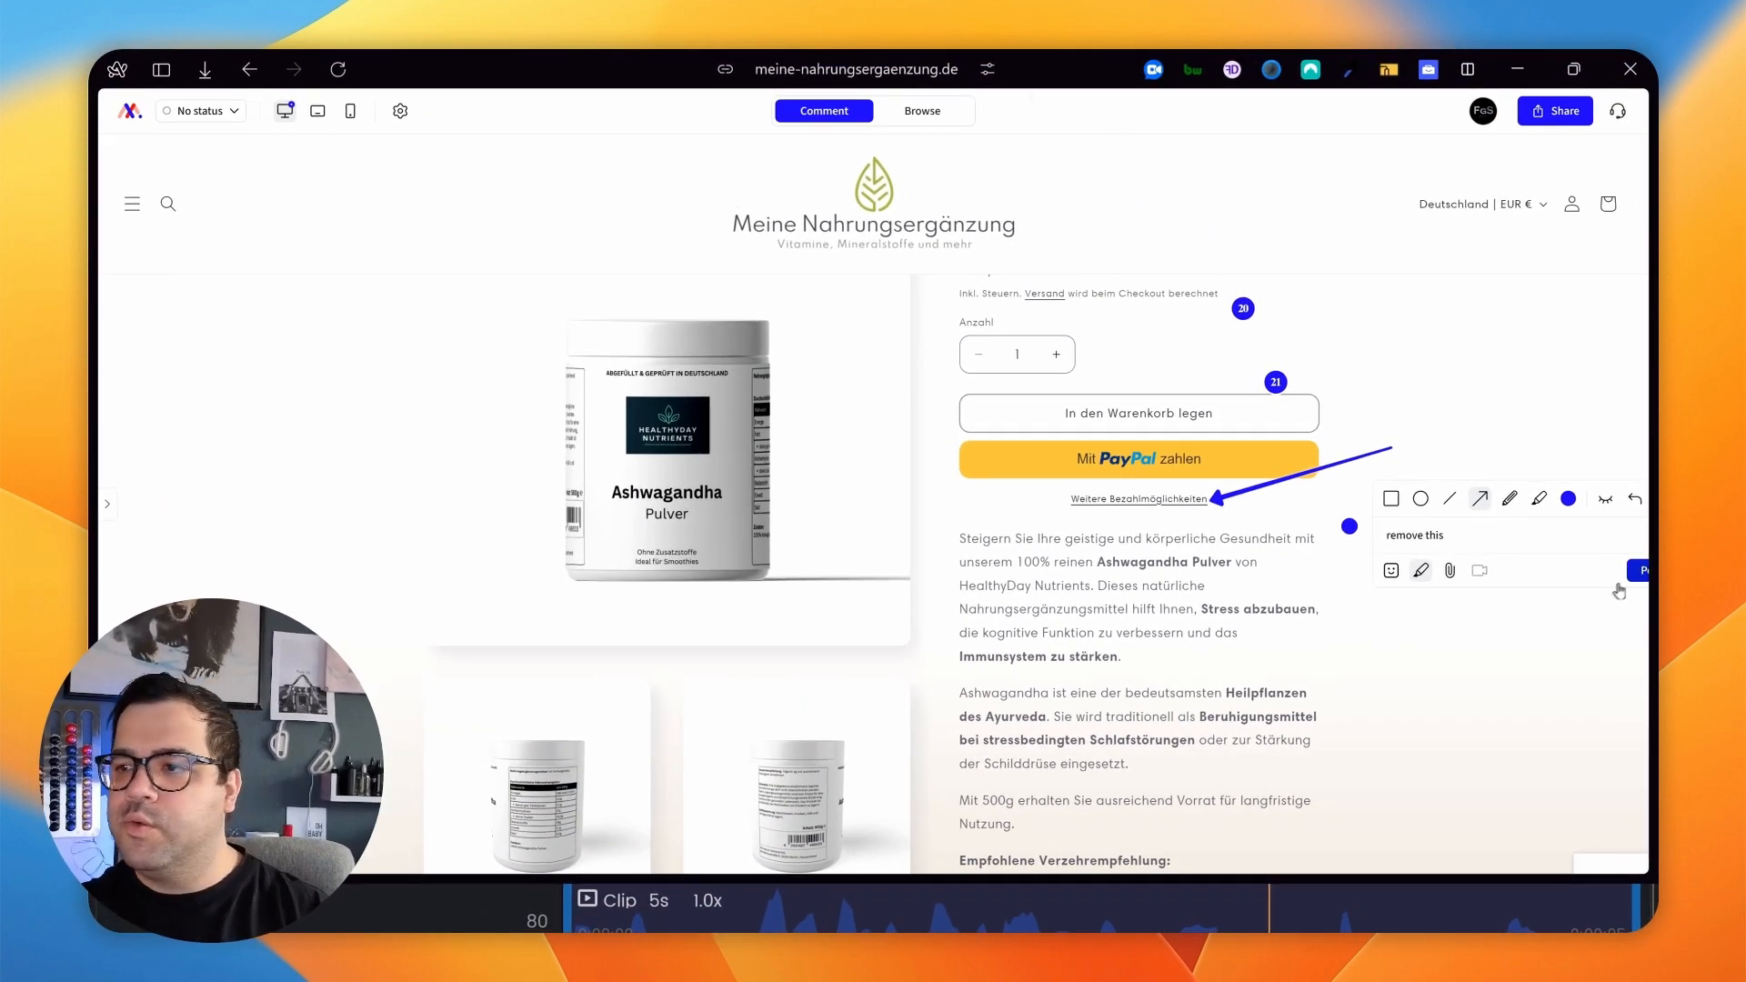
pyautogui.write('is')
pyautogui.press('Return')
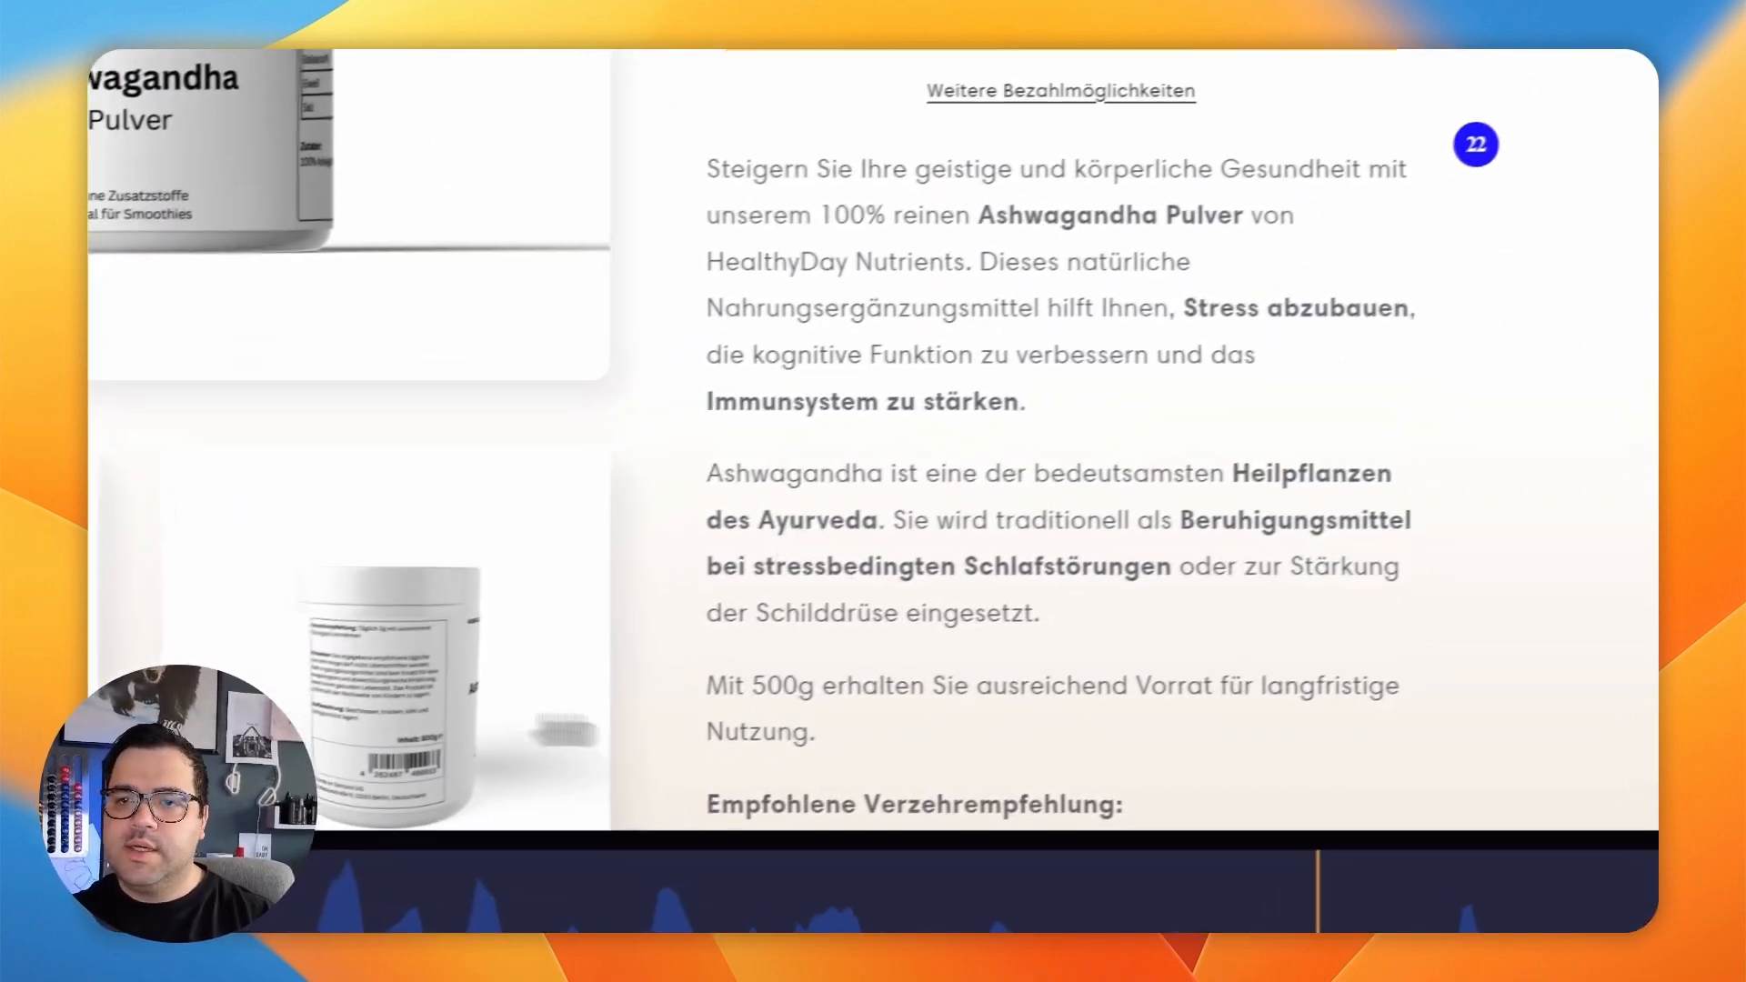
# Post the comment "for isntance, we can work wiht icons, with bullet points and/or visual" on the product description beside "Immunsystem zu stärken".
pyautogui.scroll(-10, 924, 525)
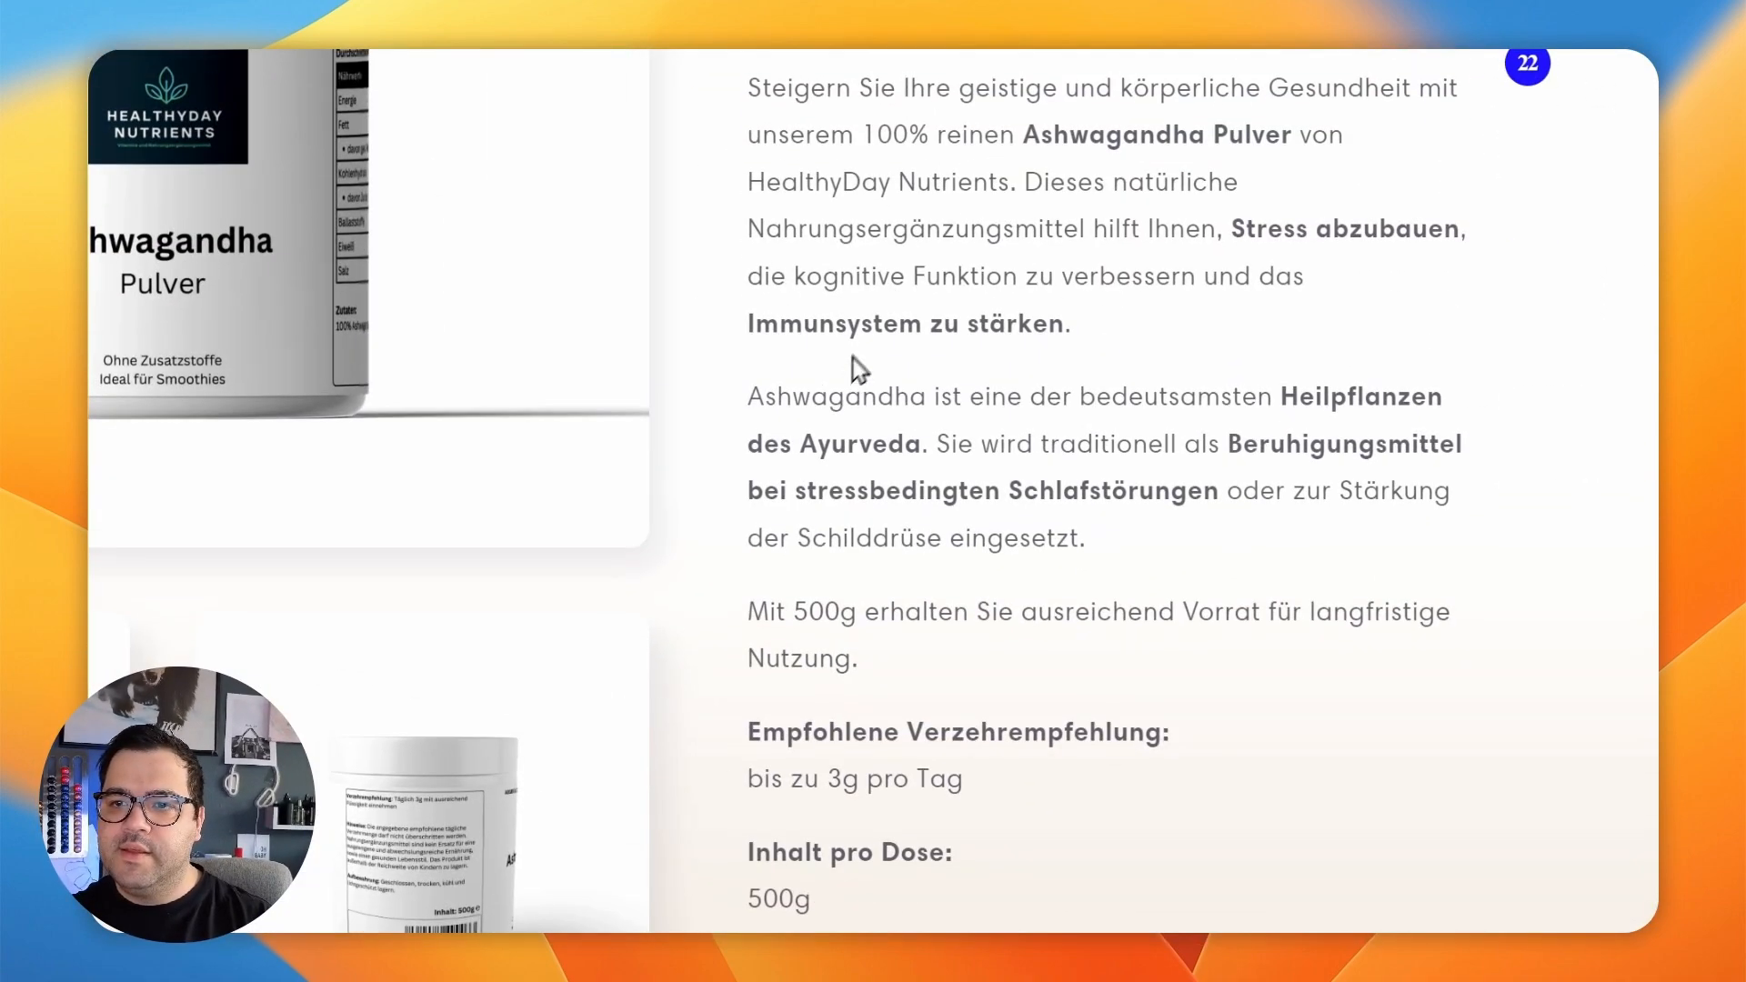
pyautogui.scroll(5, 842, 488)
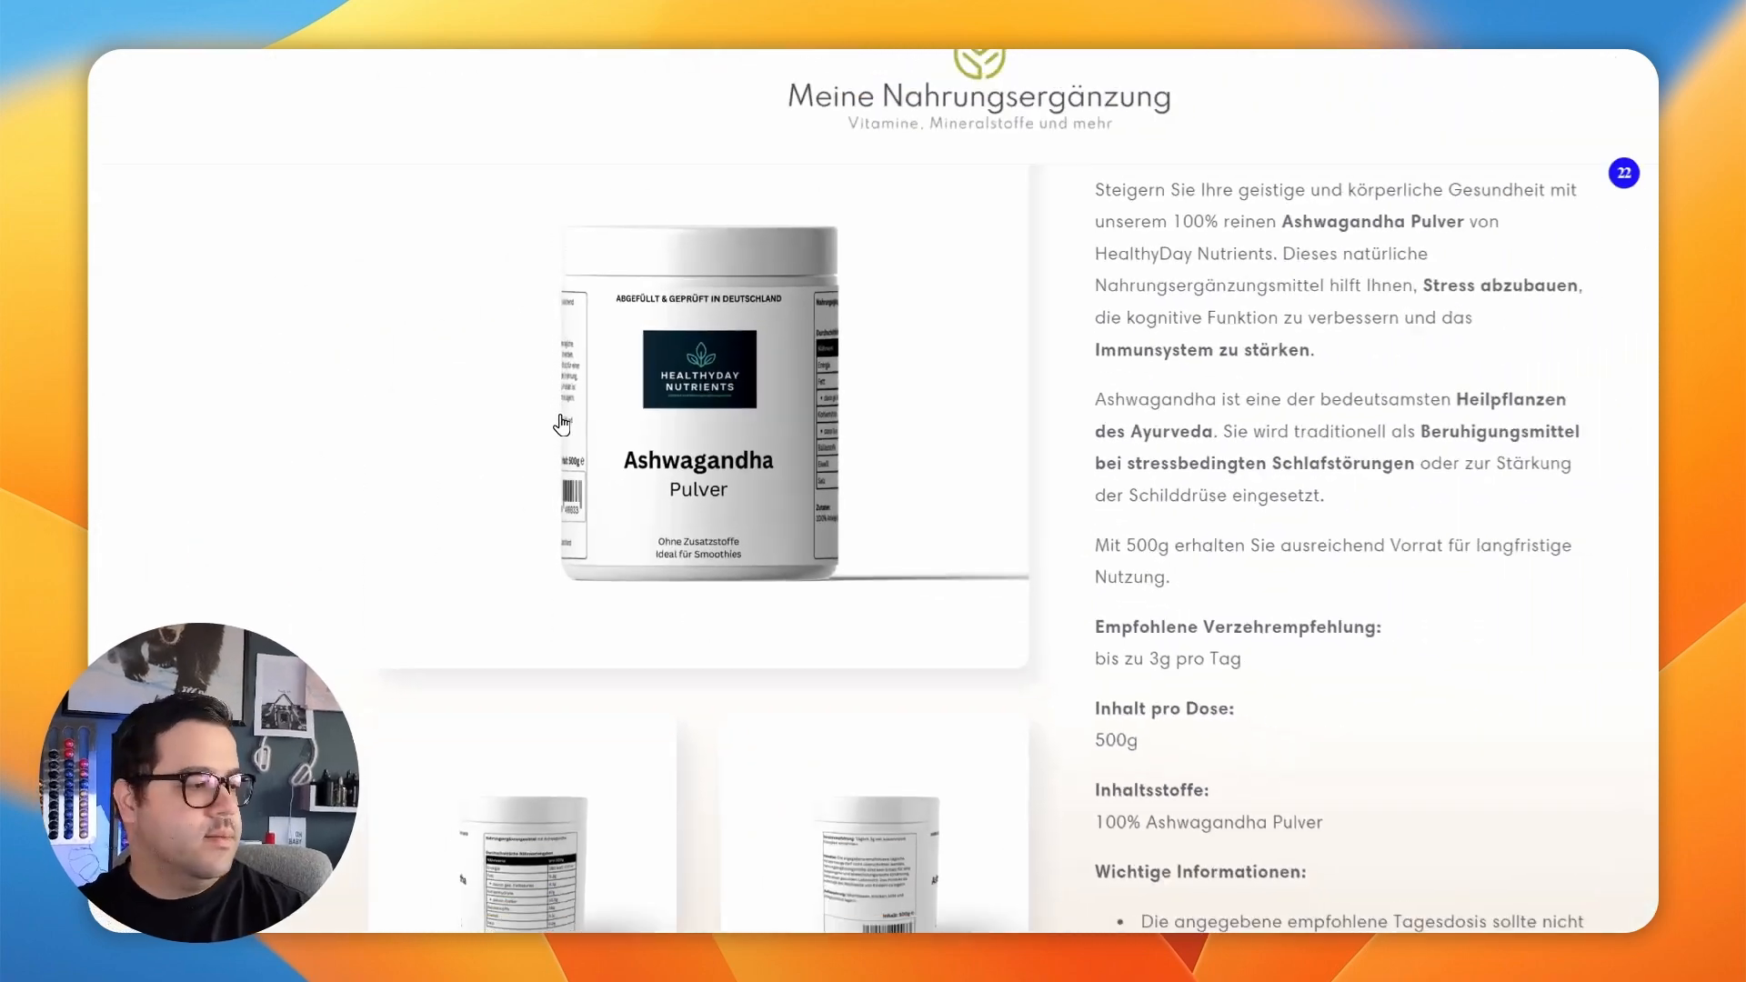
pyautogui.scroll(-2, 1075, 436)
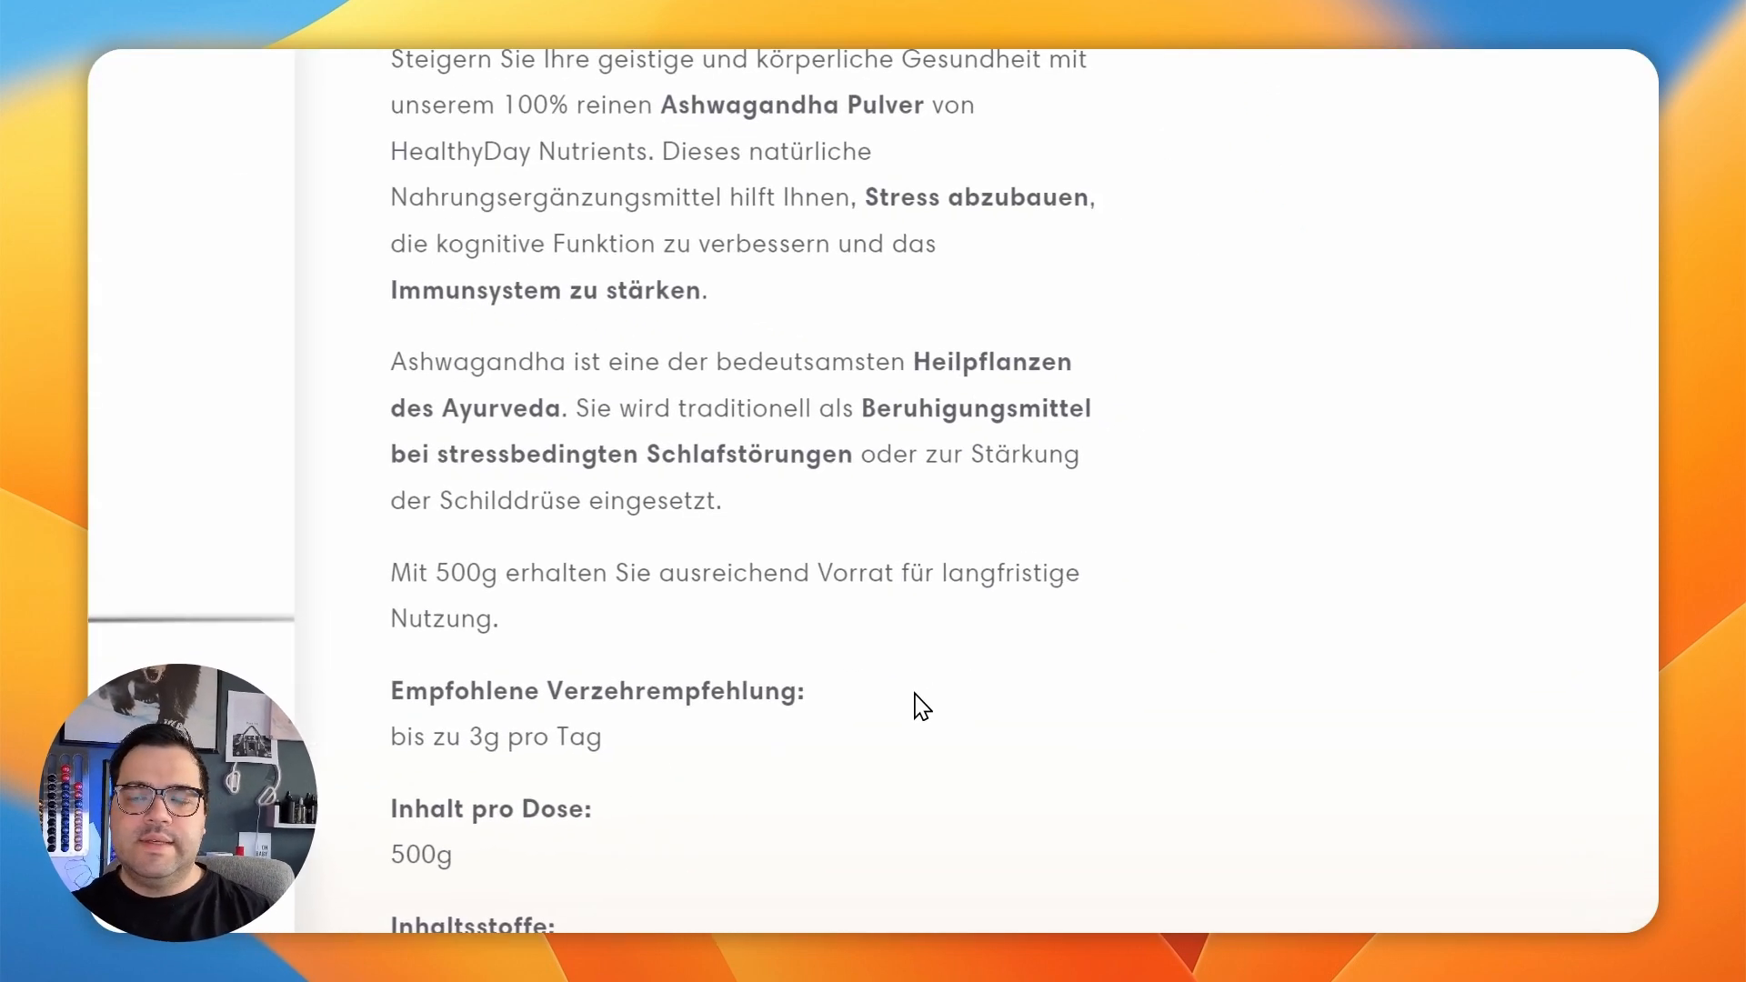
pyautogui.click(915, 694)
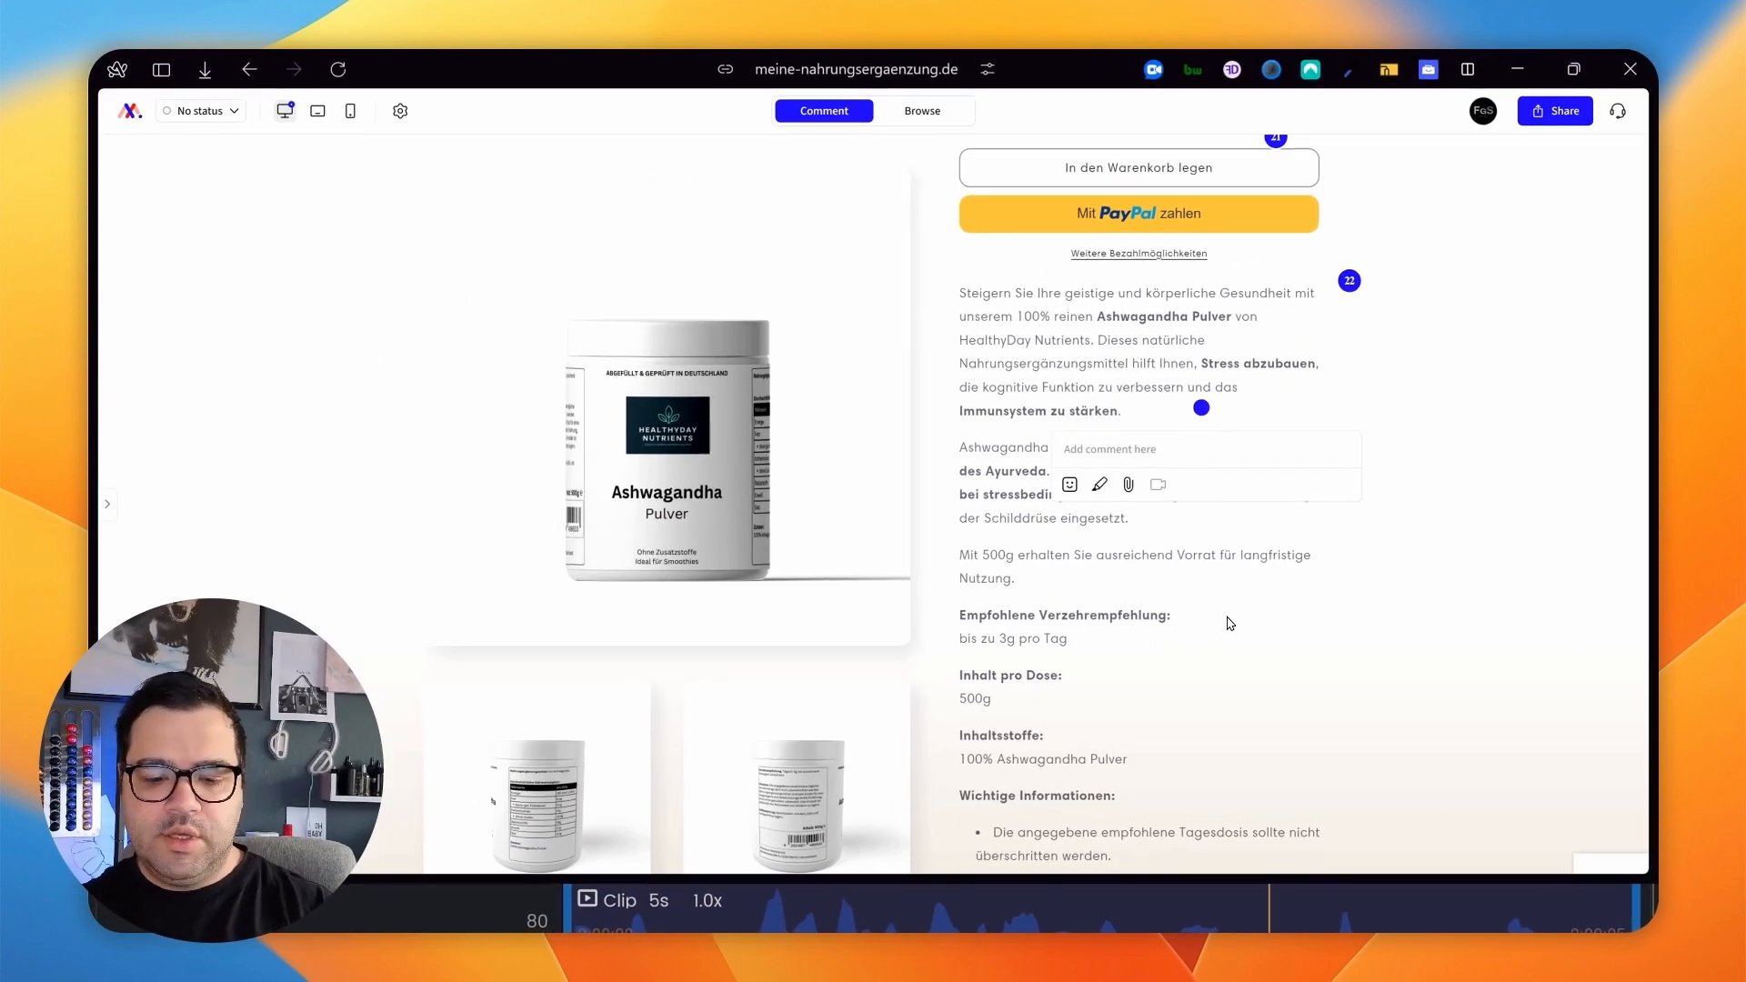
pyautogui.write('for')
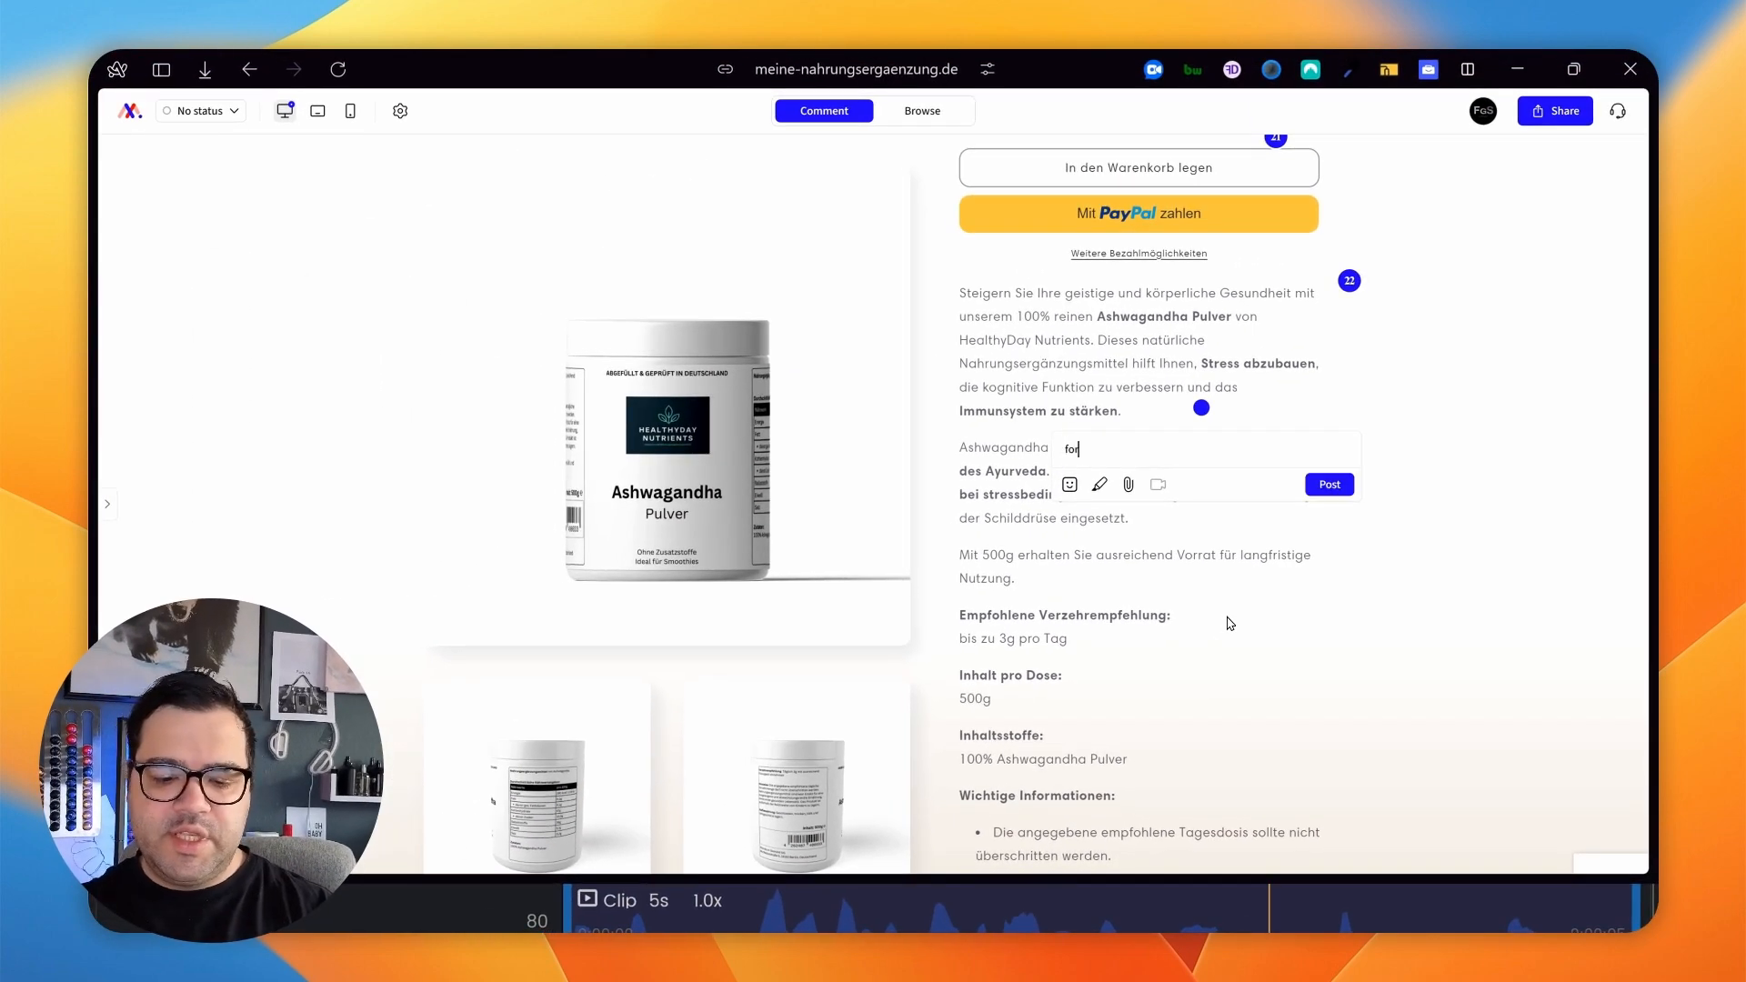
pyautogui.write(' isntance, we')
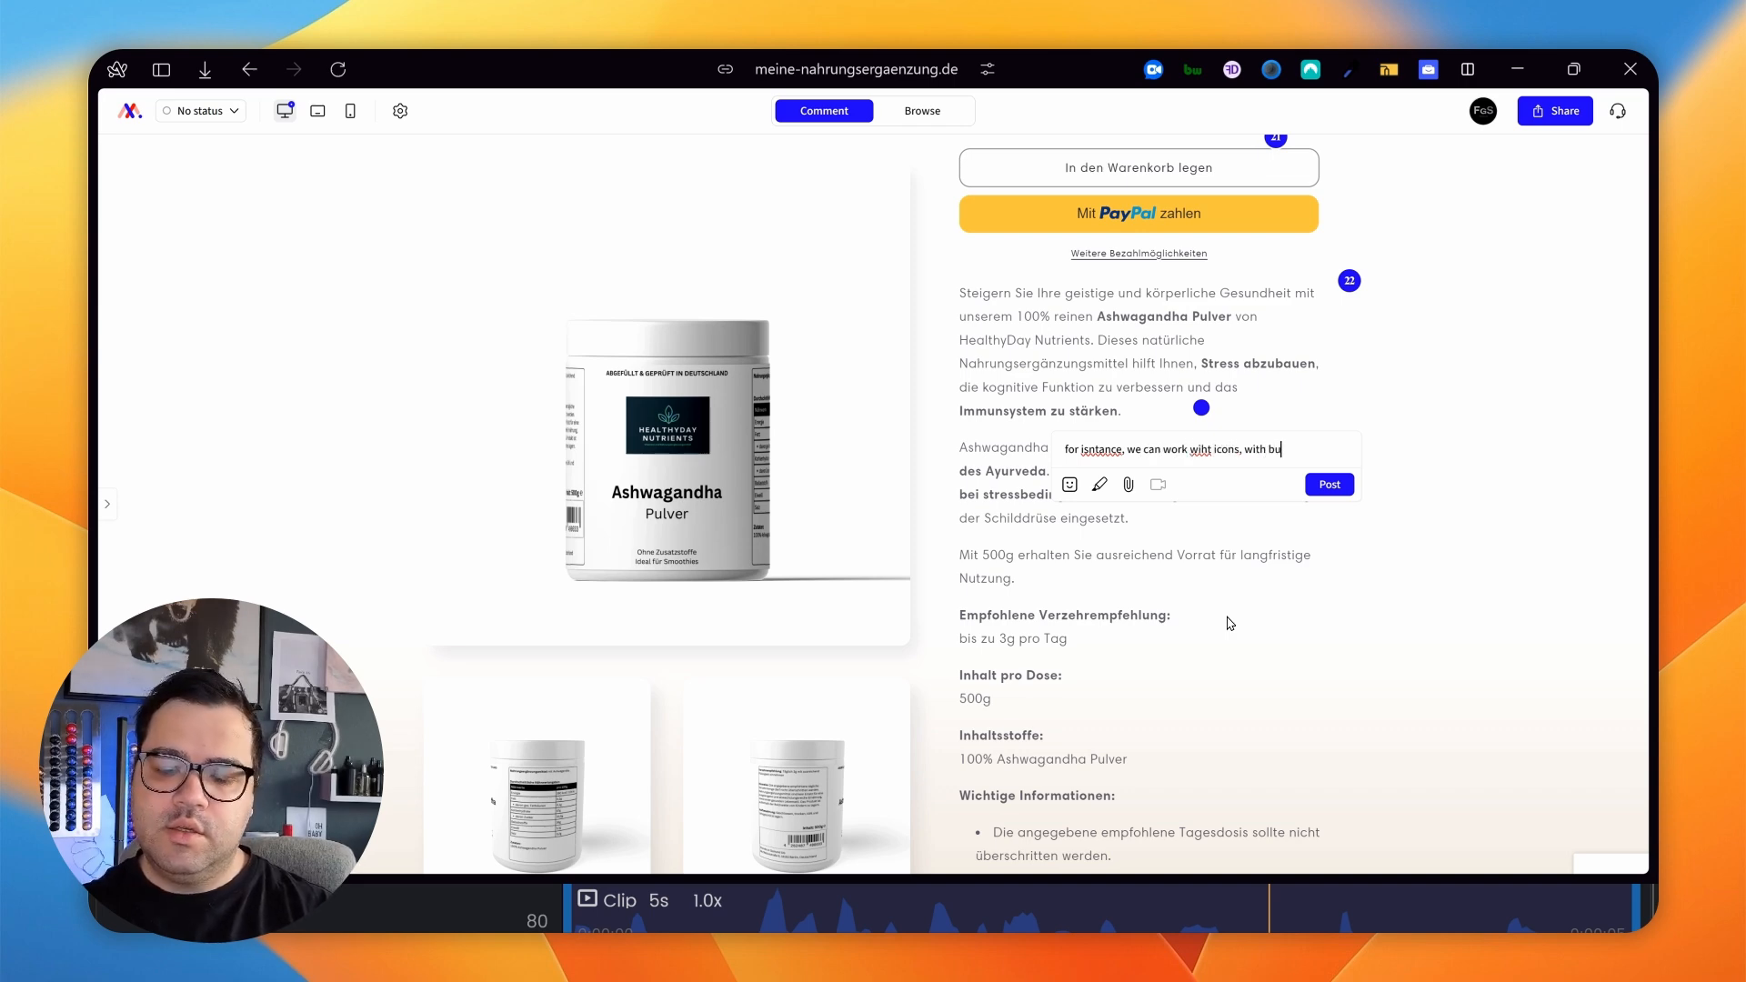
pyautogui.write('can work wiht icons, with bullet points and/or visual')
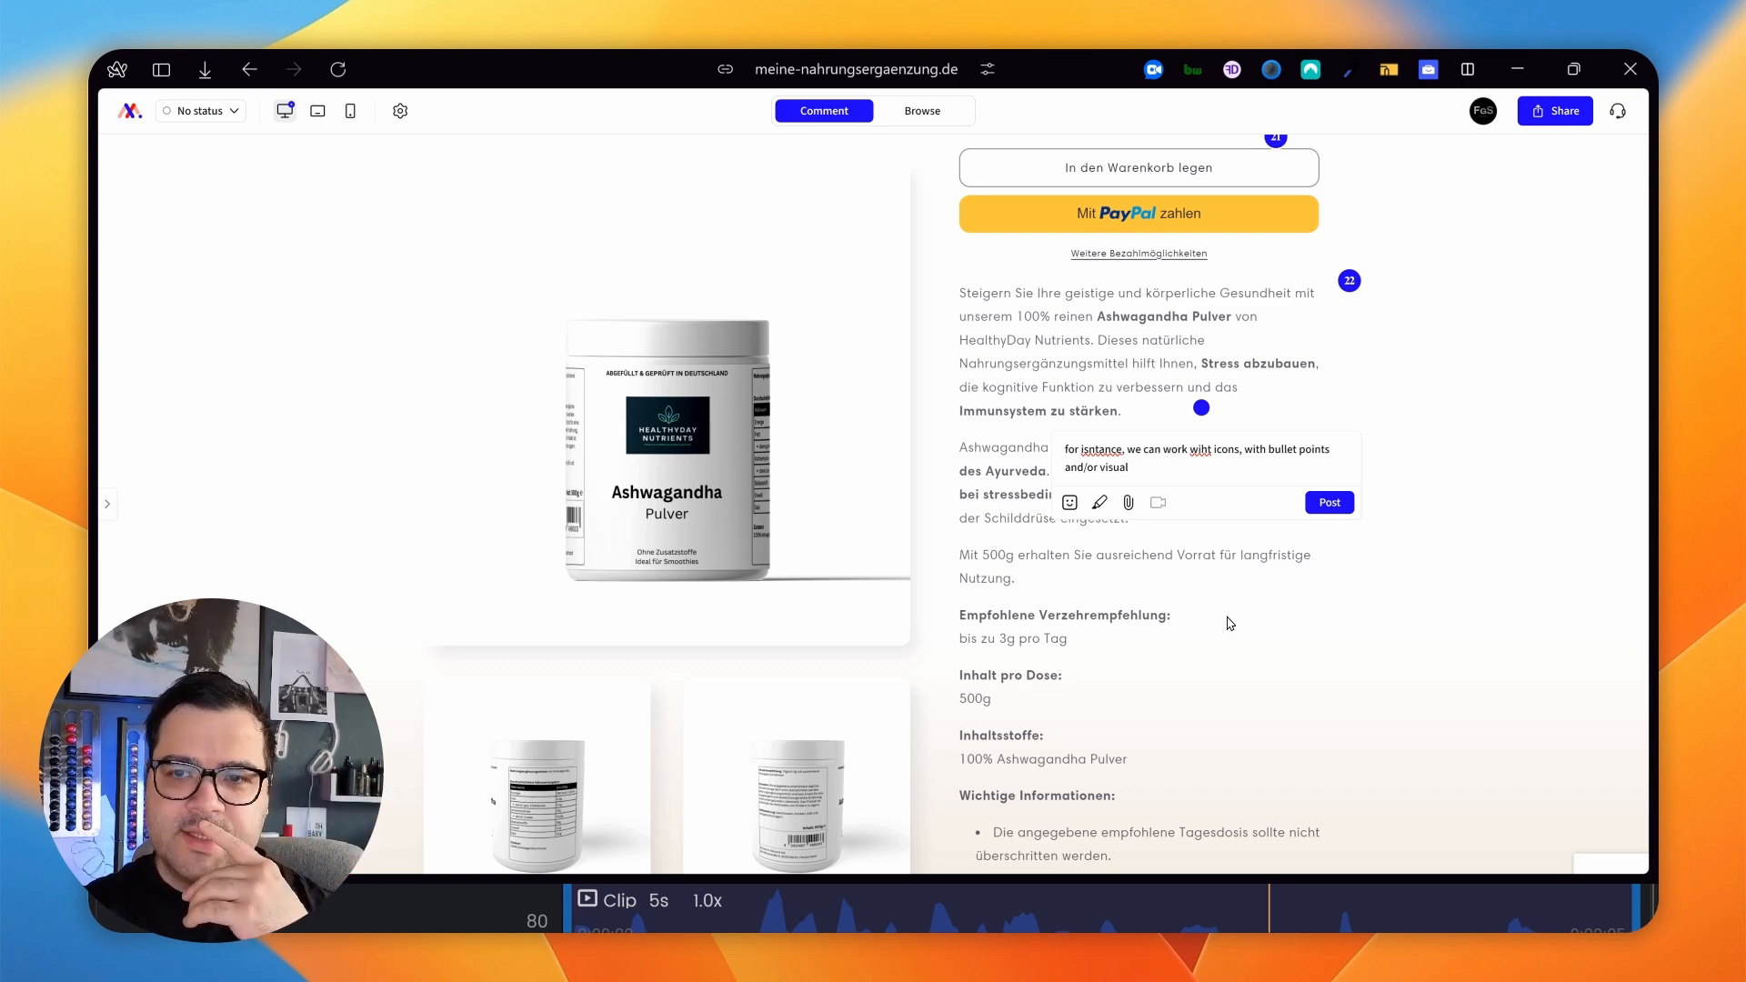
pyautogui.press('Return')
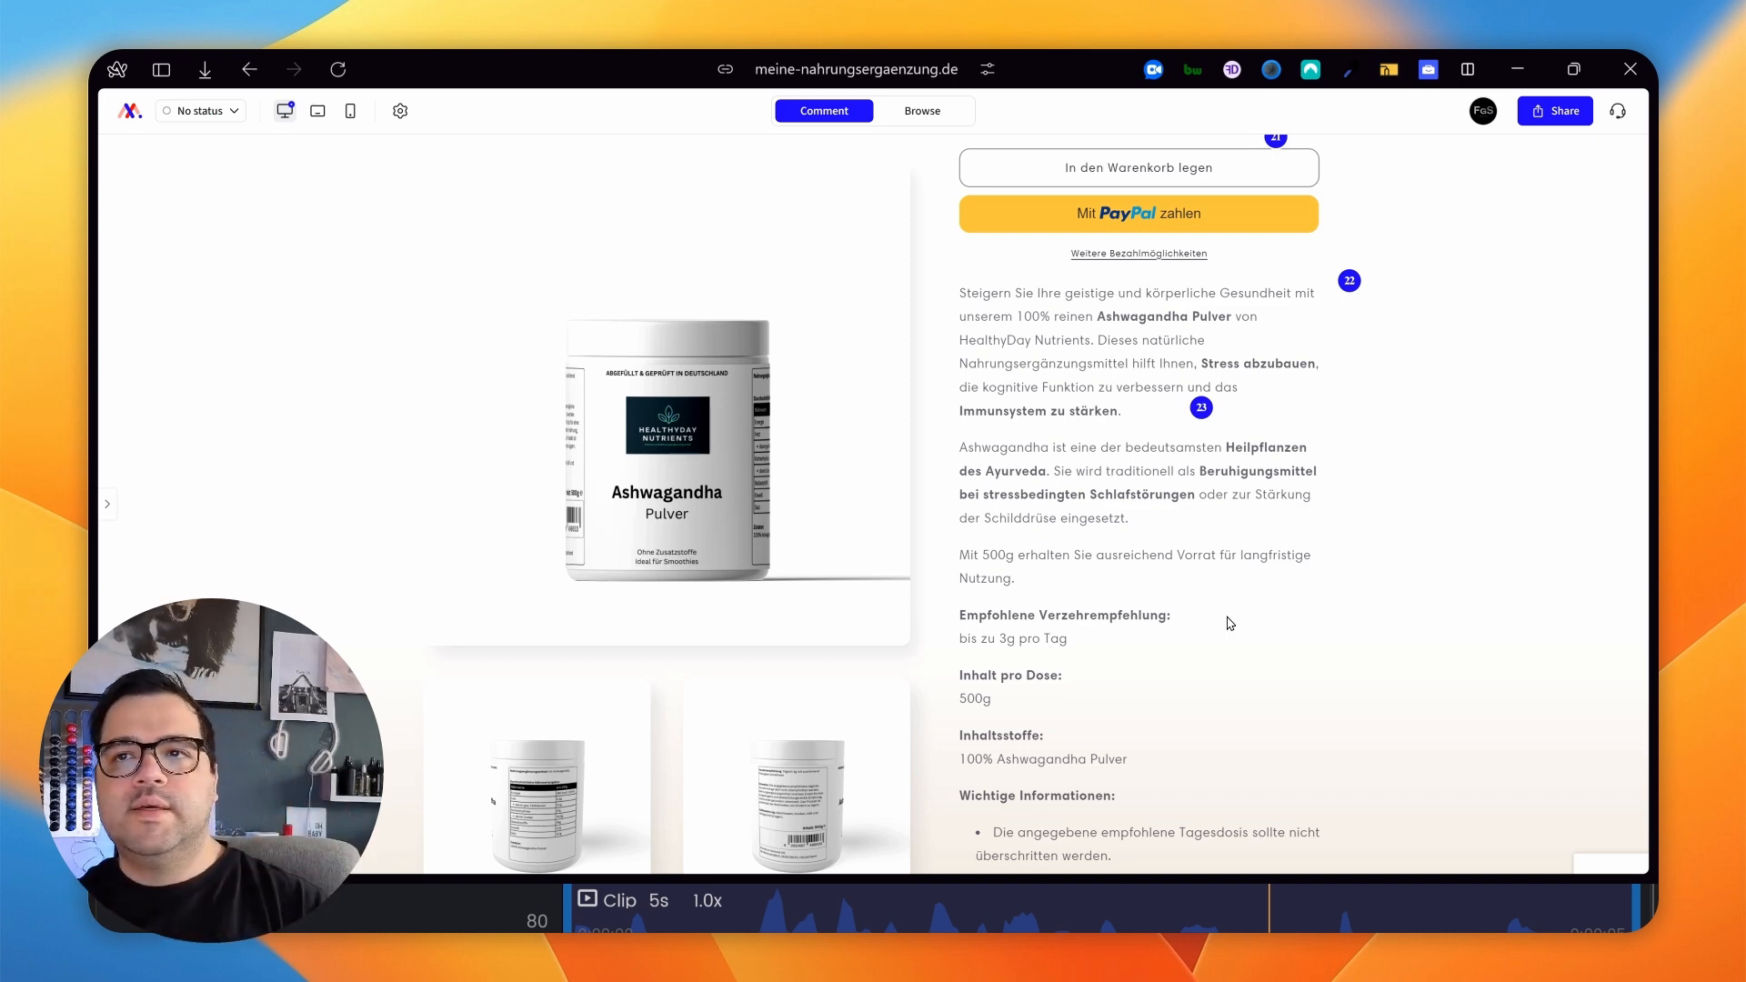
pyautogui.click(1401, 403)
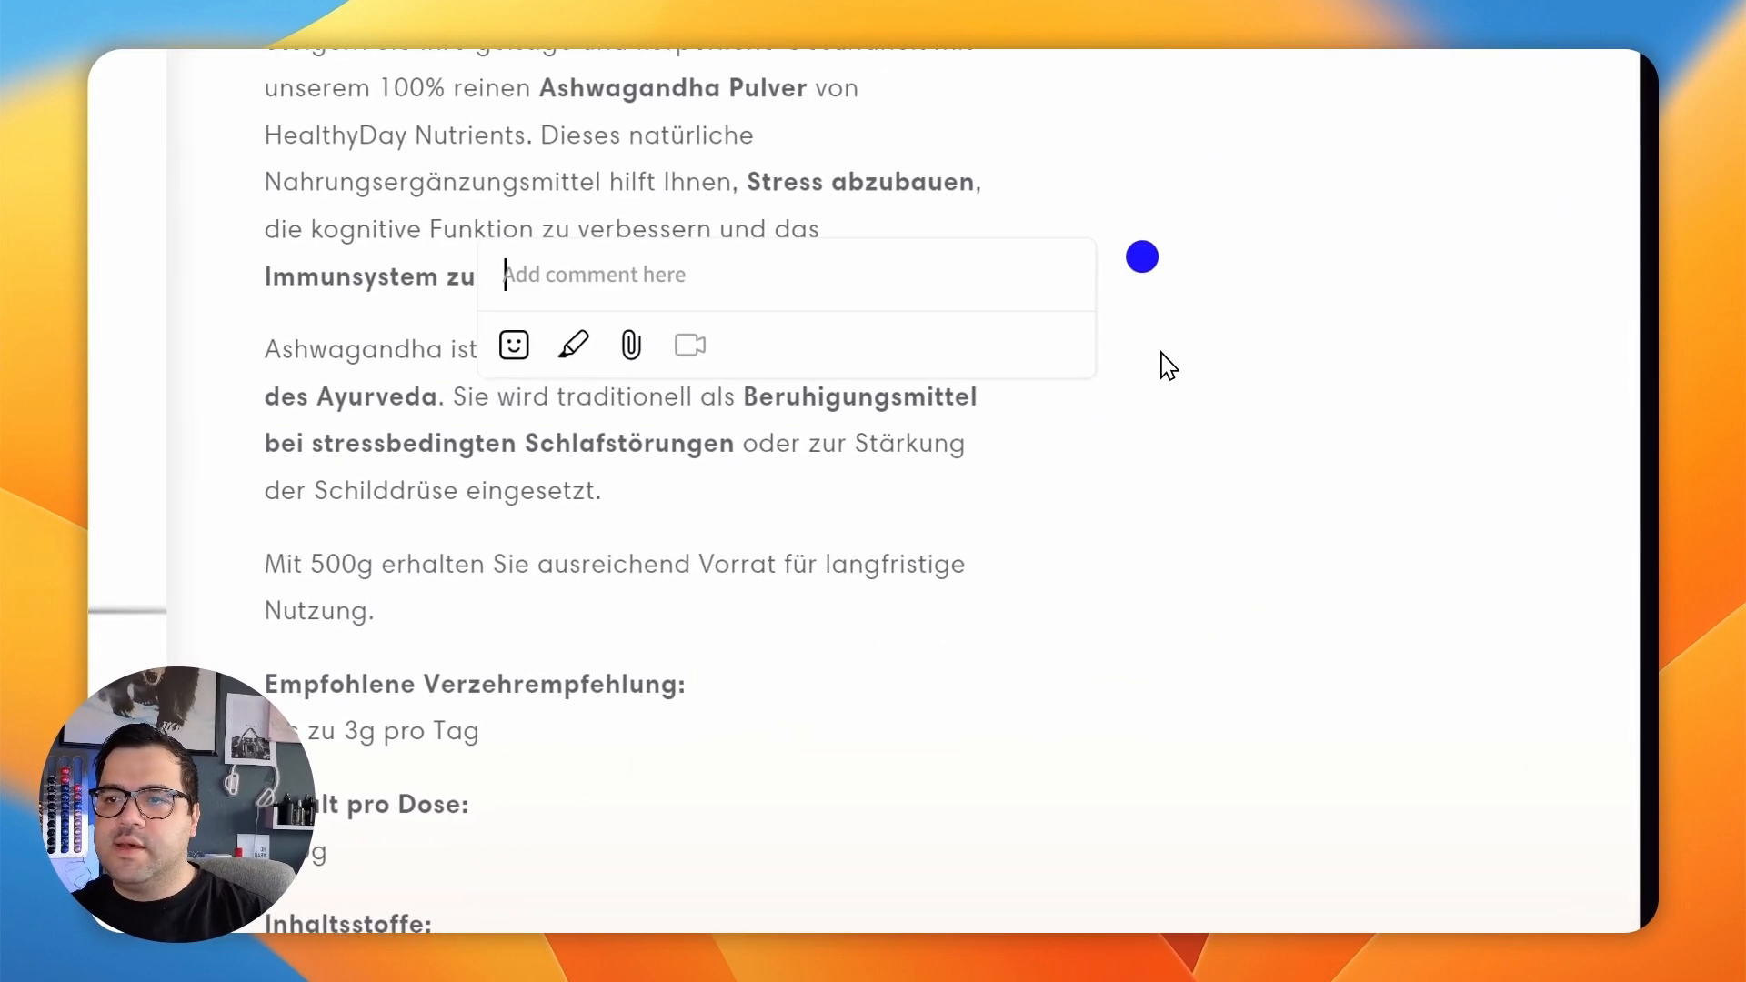
pyautogui.click(573, 346)
pyautogui.scroll(3, 1364, 324)
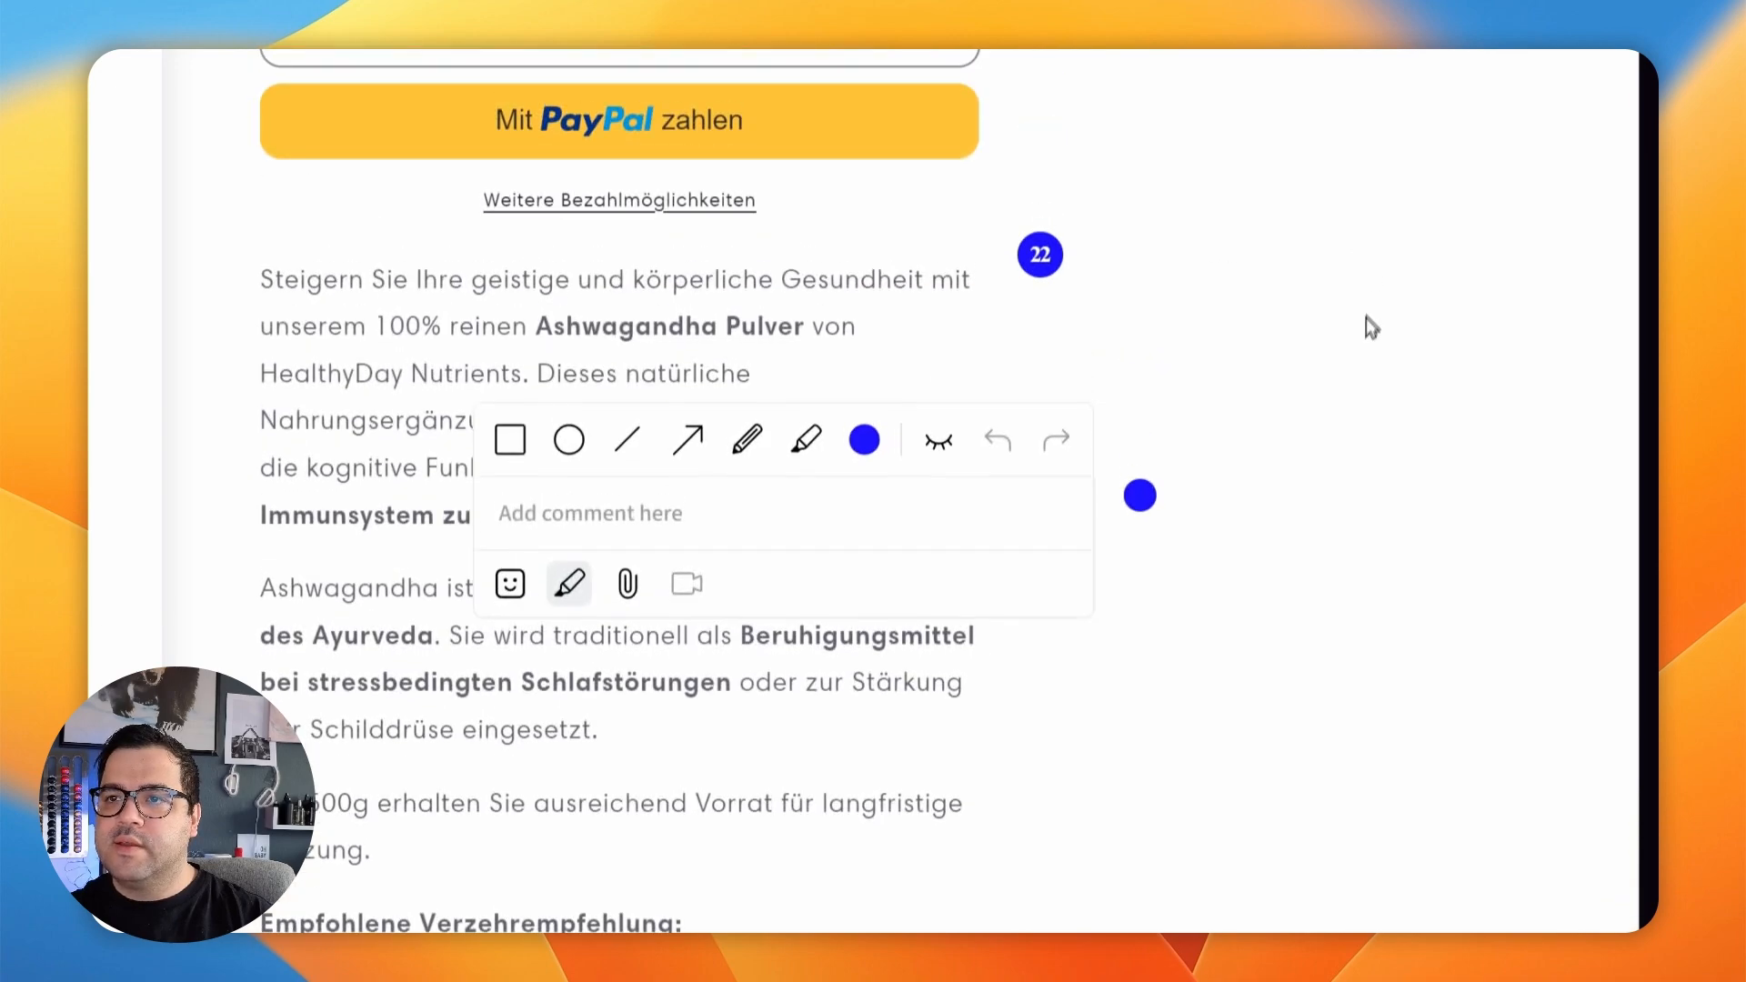
pyautogui.click(675, 300)
# Start a comment on the first product description paragraph with the text "theres no clear hiearchy".
pyautogui.moveTo(1337, 440); pyautogui.dragTo(767, 320)
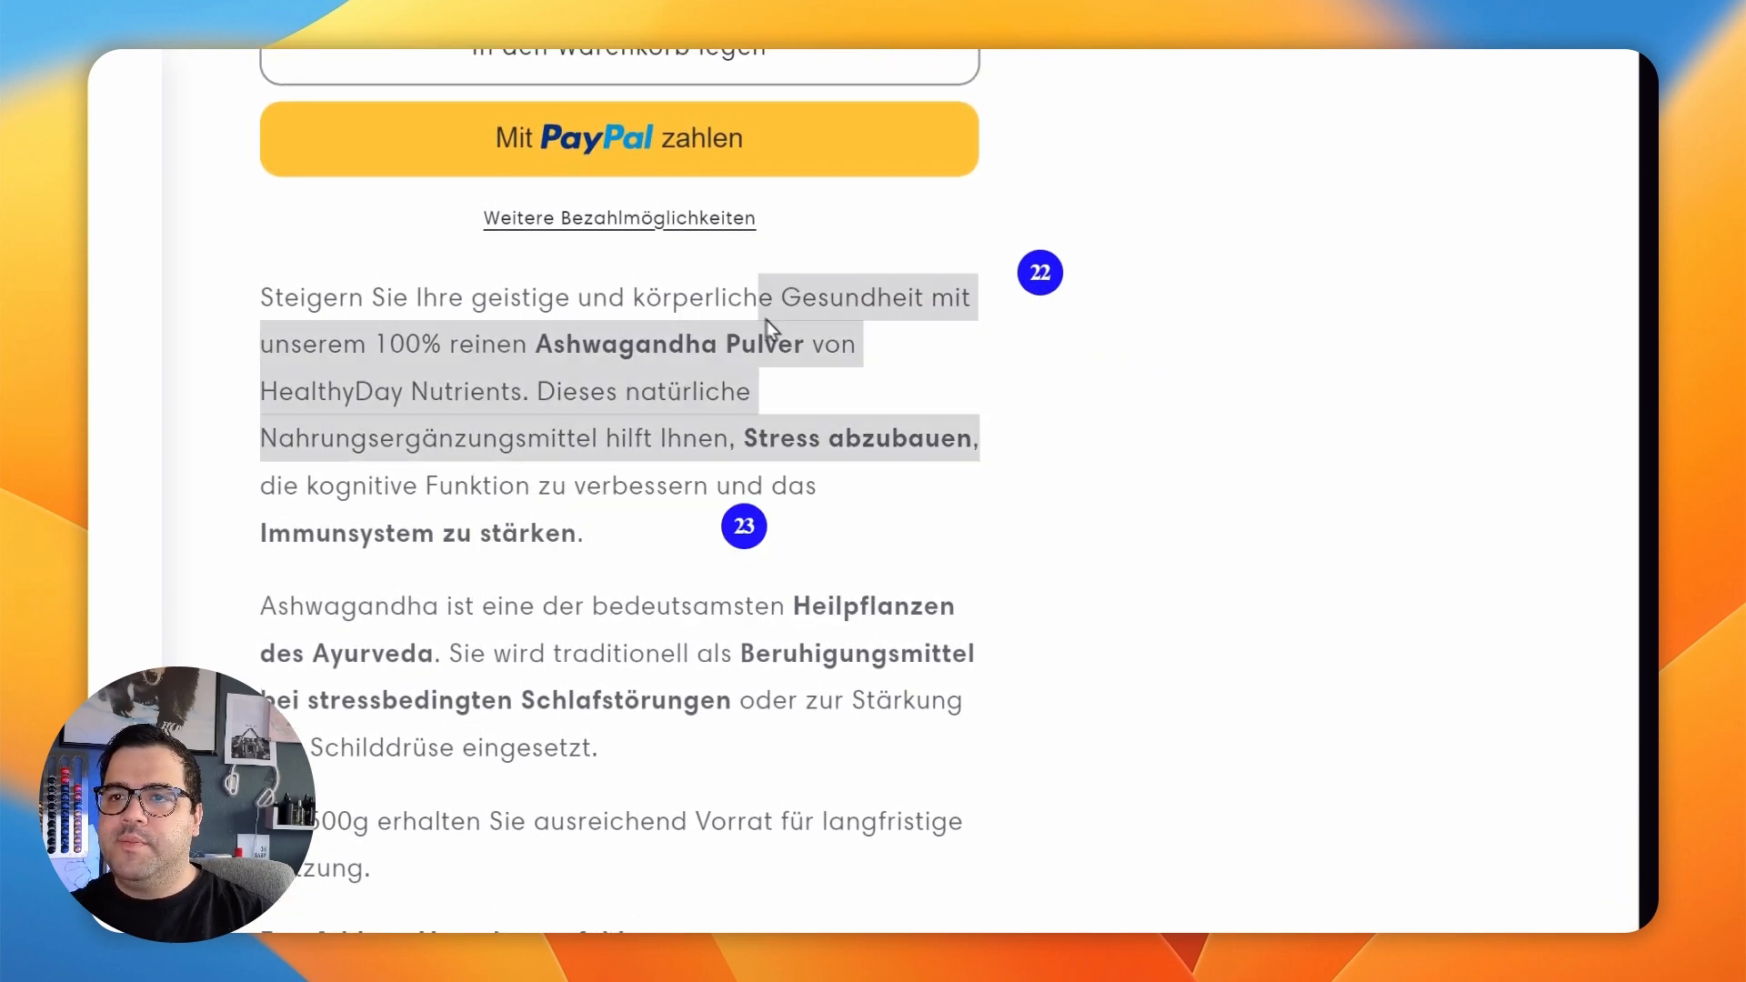
pyautogui.scroll(-3, 1103, 464)
pyautogui.scroll(5, 1257, 636)
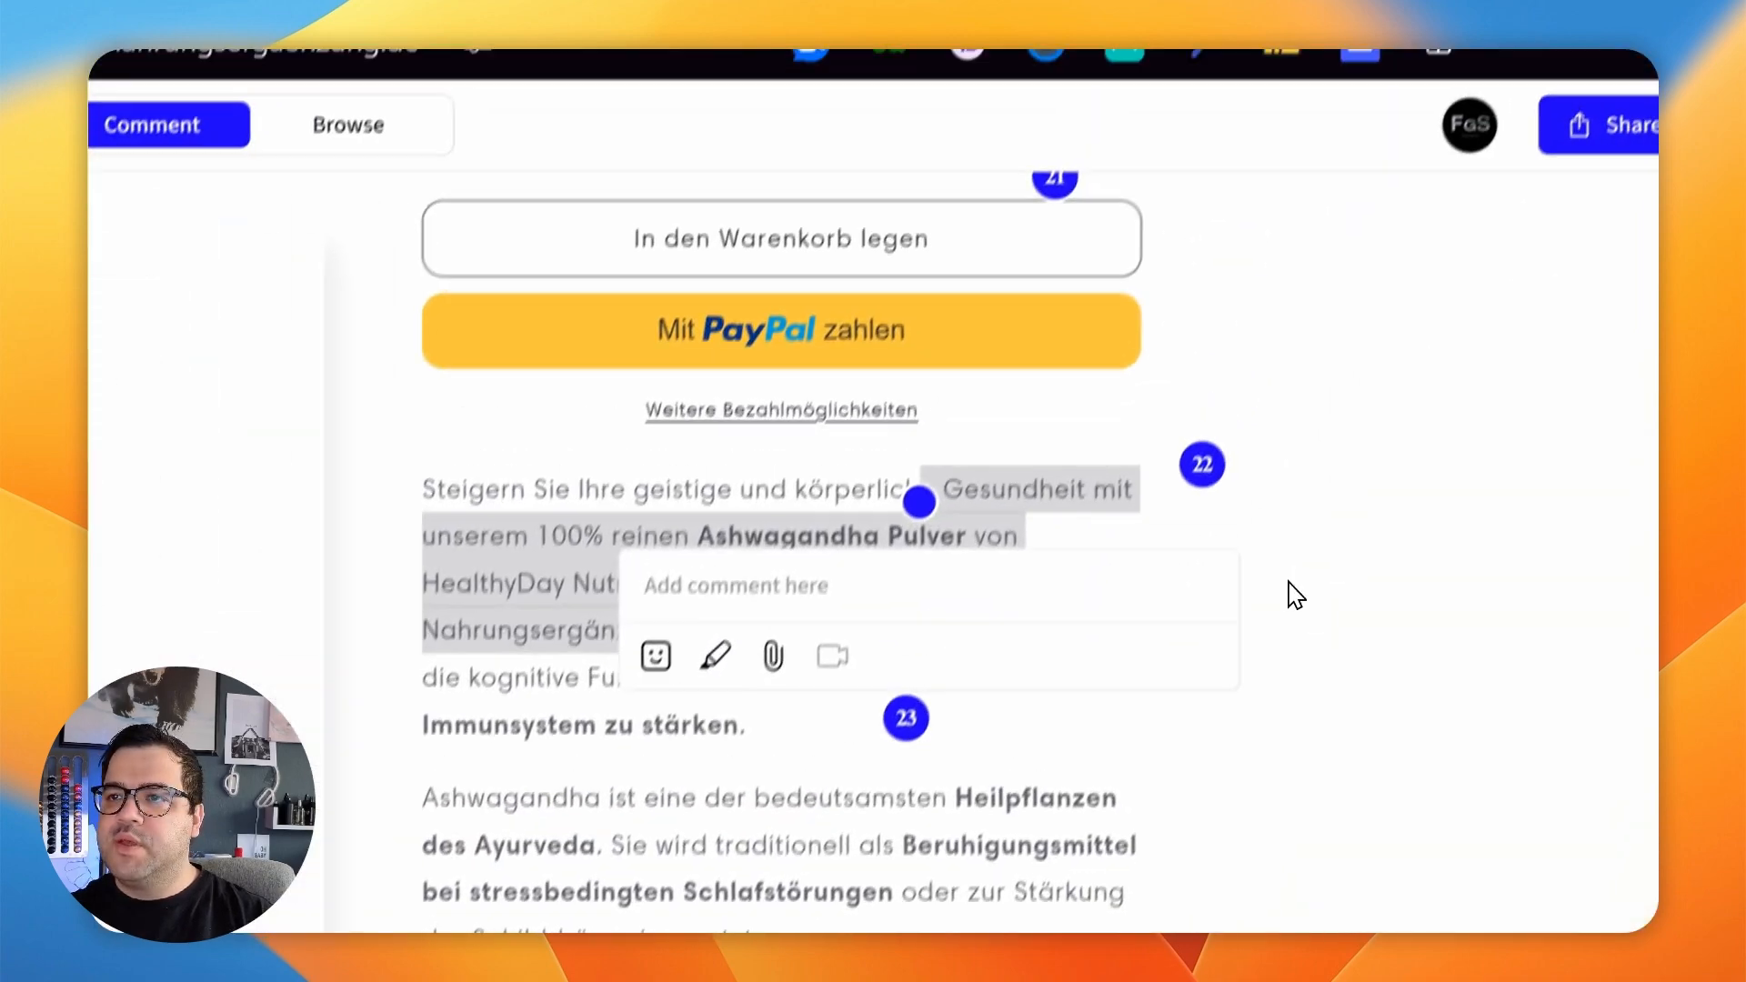
pyautogui.write('there')
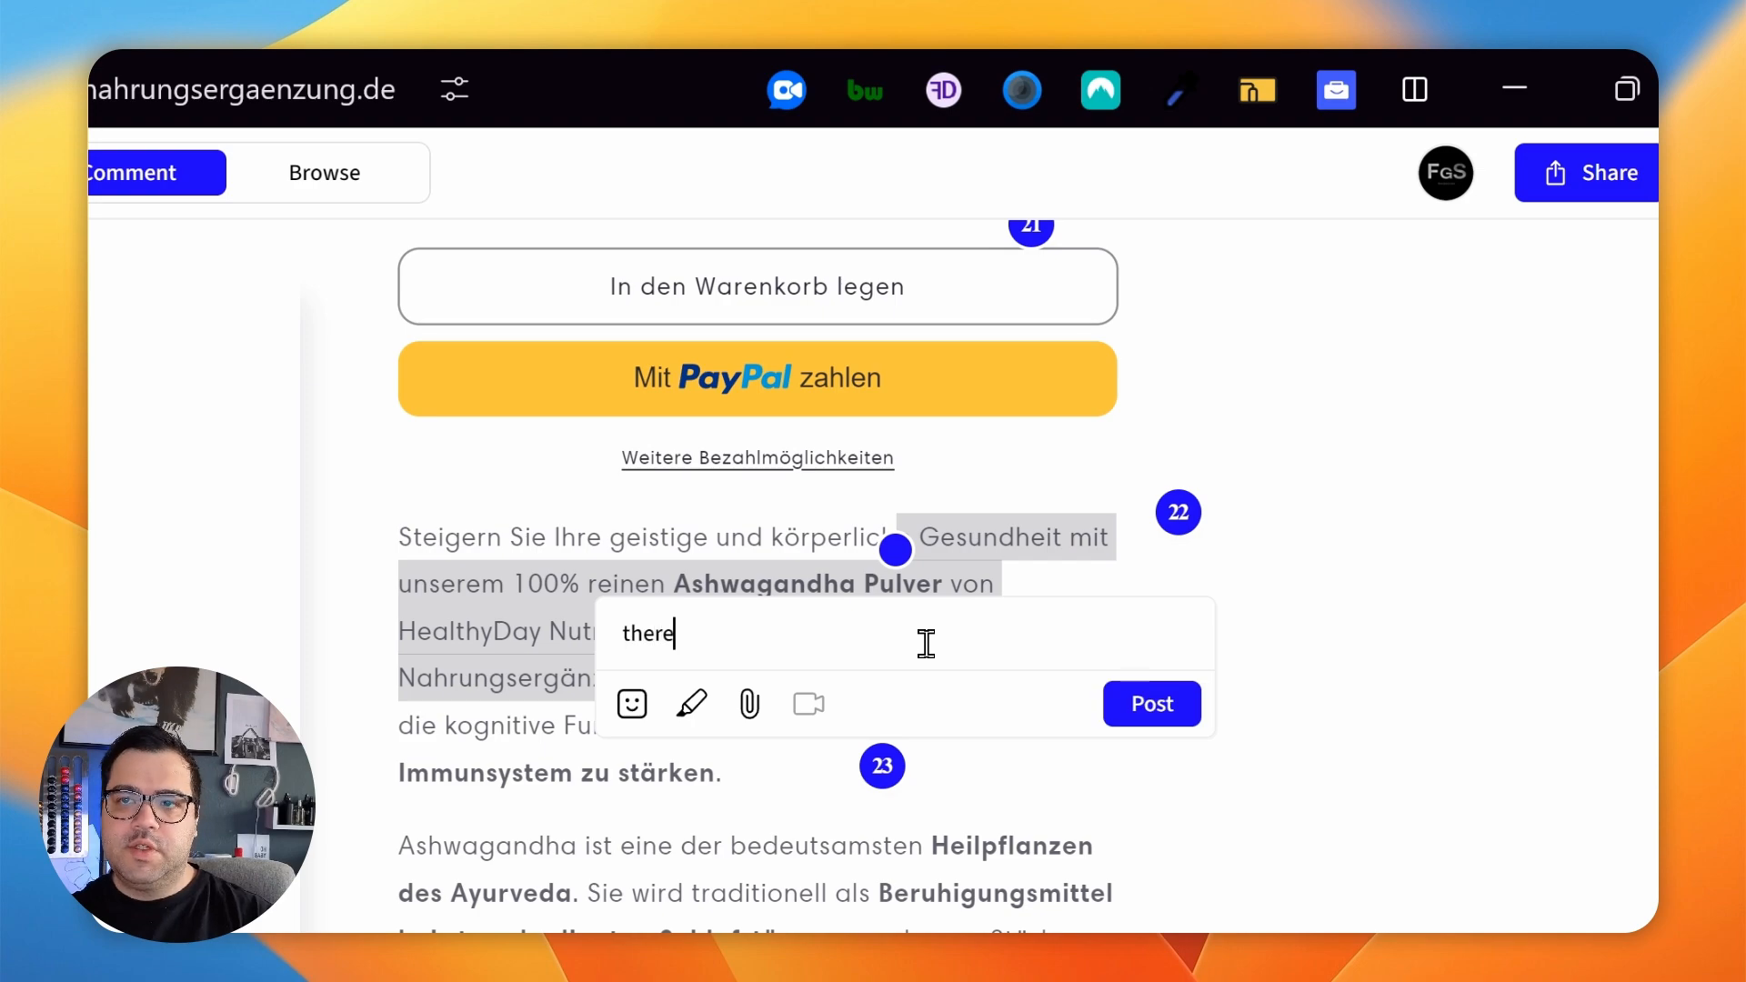
pyautogui.write('s no clear hiear')
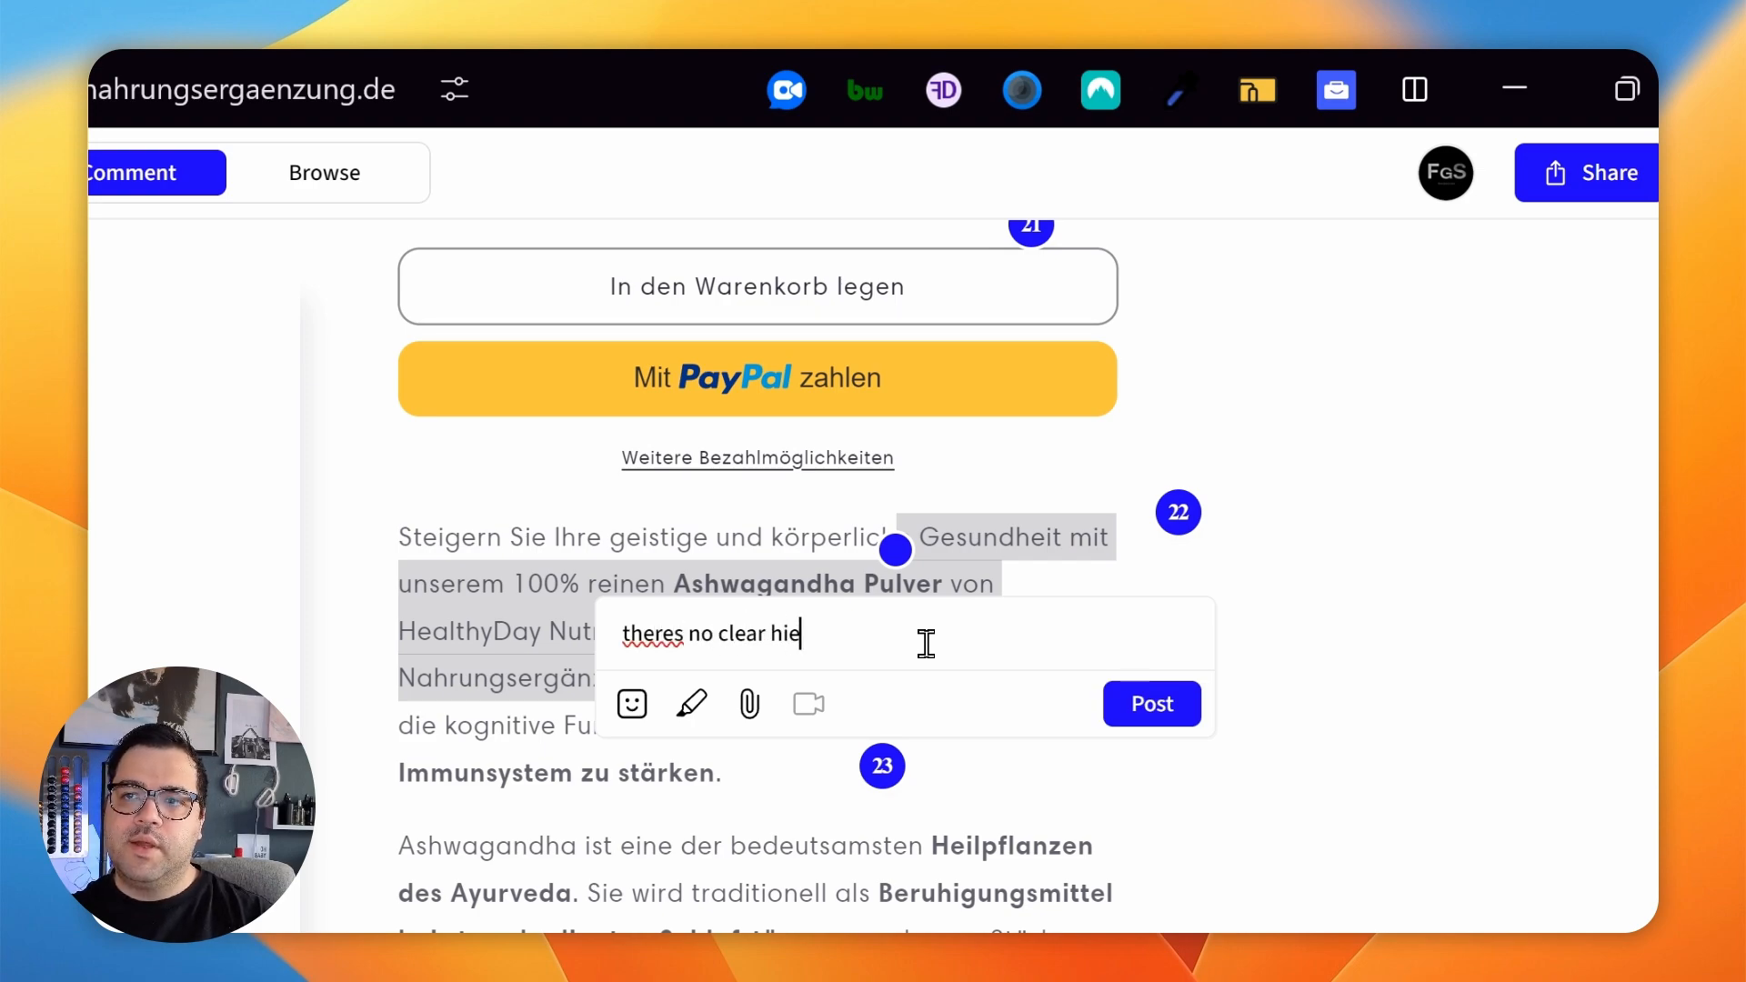
pyautogui.write('chy')
# Draw arrows from the product image toward the successive description paragraphs and post the hierarchy comment.
pyautogui.click(691, 703)
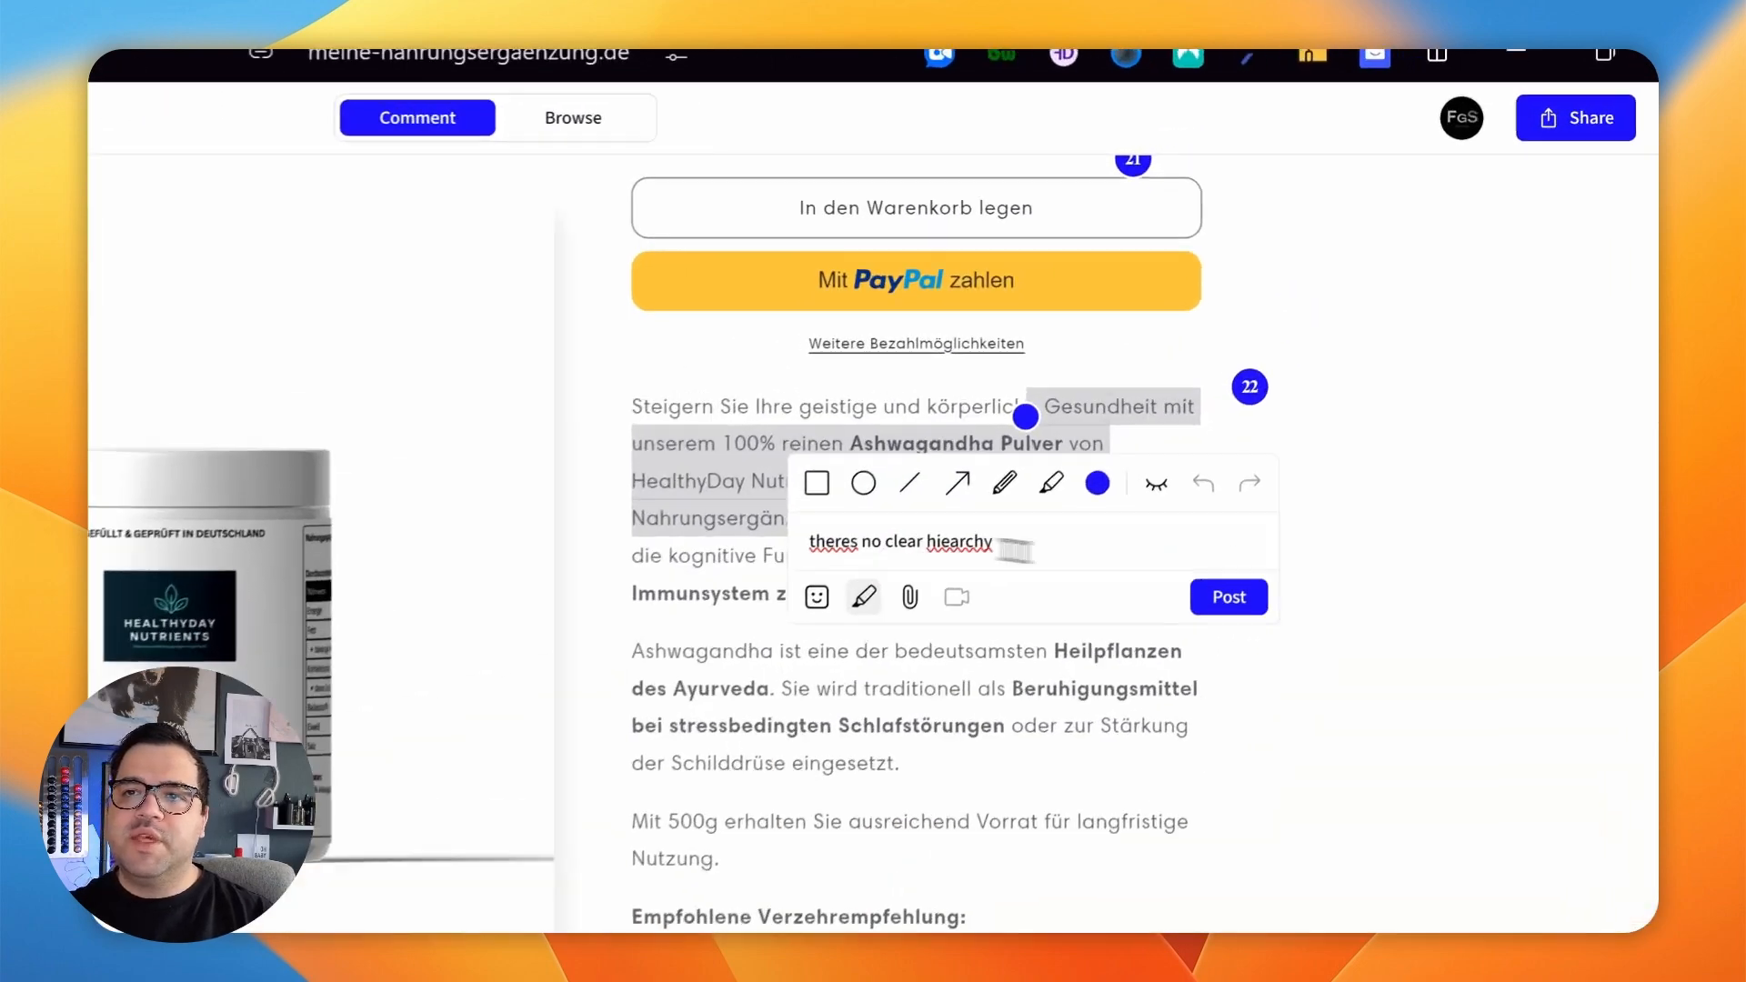
pyautogui.click(956, 483)
pyautogui.moveTo(298, 517); pyautogui.dragTo(596, 426)
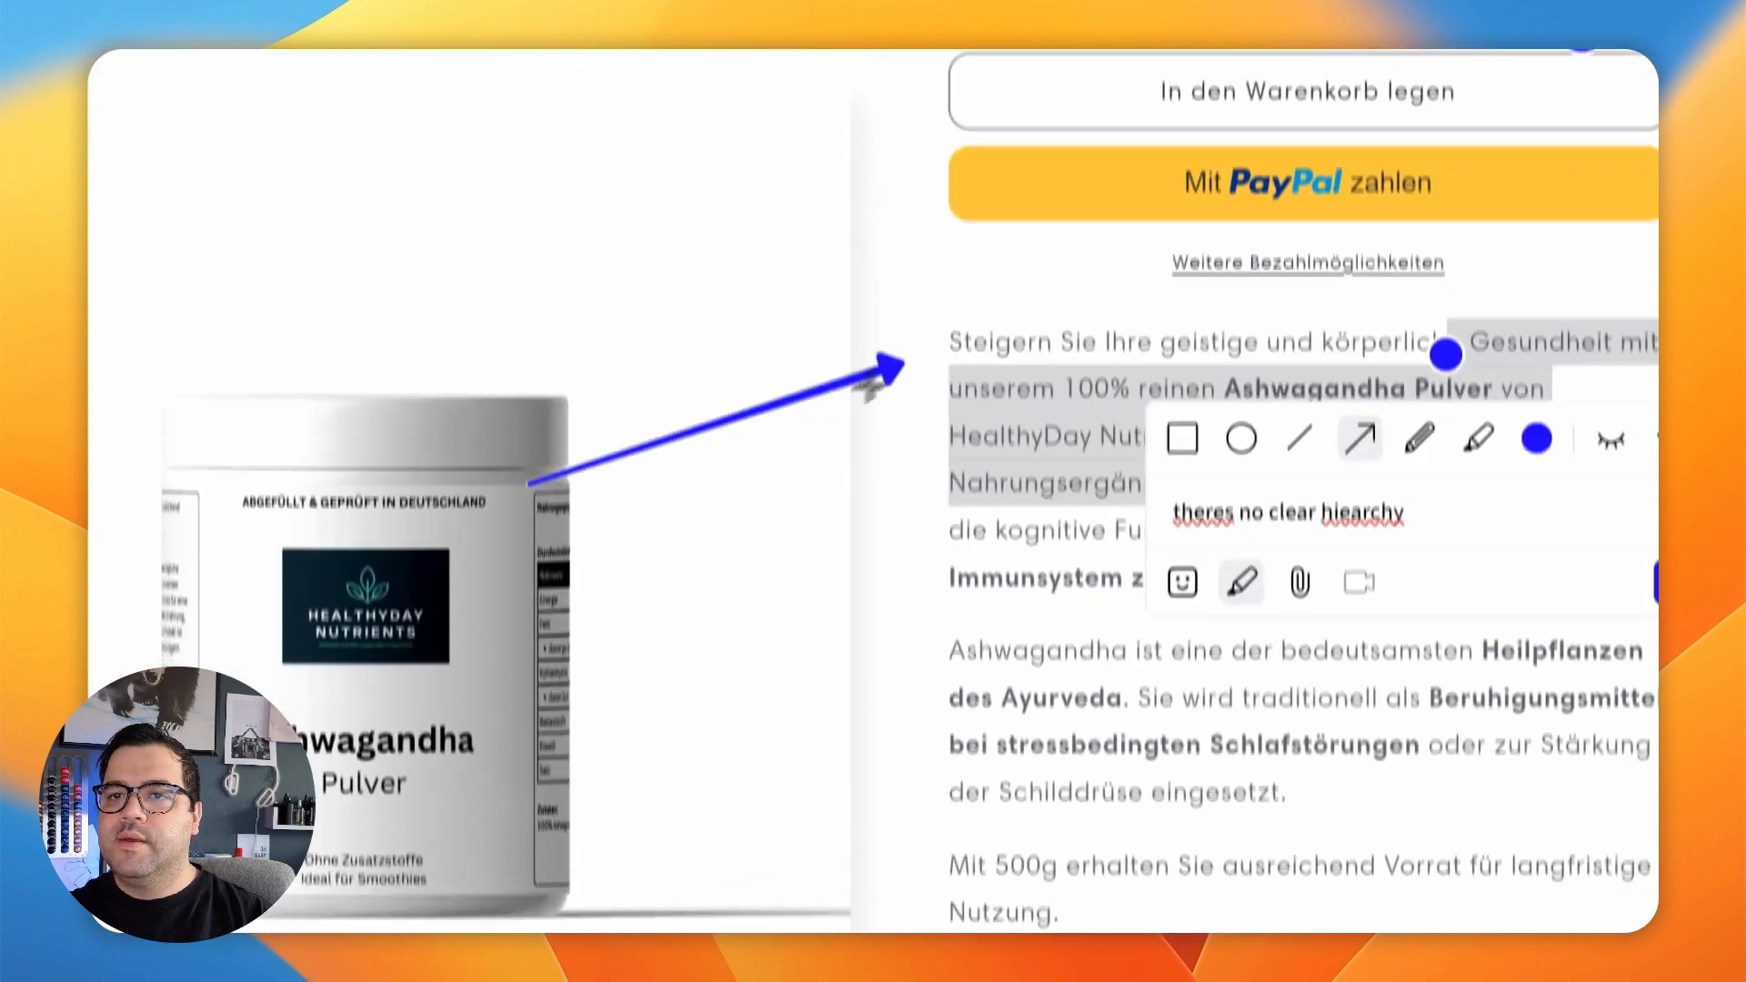
pyautogui.moveTo(518, 585); pyautogui.dragTo(936, 467)
pyautogui.scroll(-5, 910, 455)
pyautogui.moveTo(569, 646); pyautogui.dragTo(931, 435)
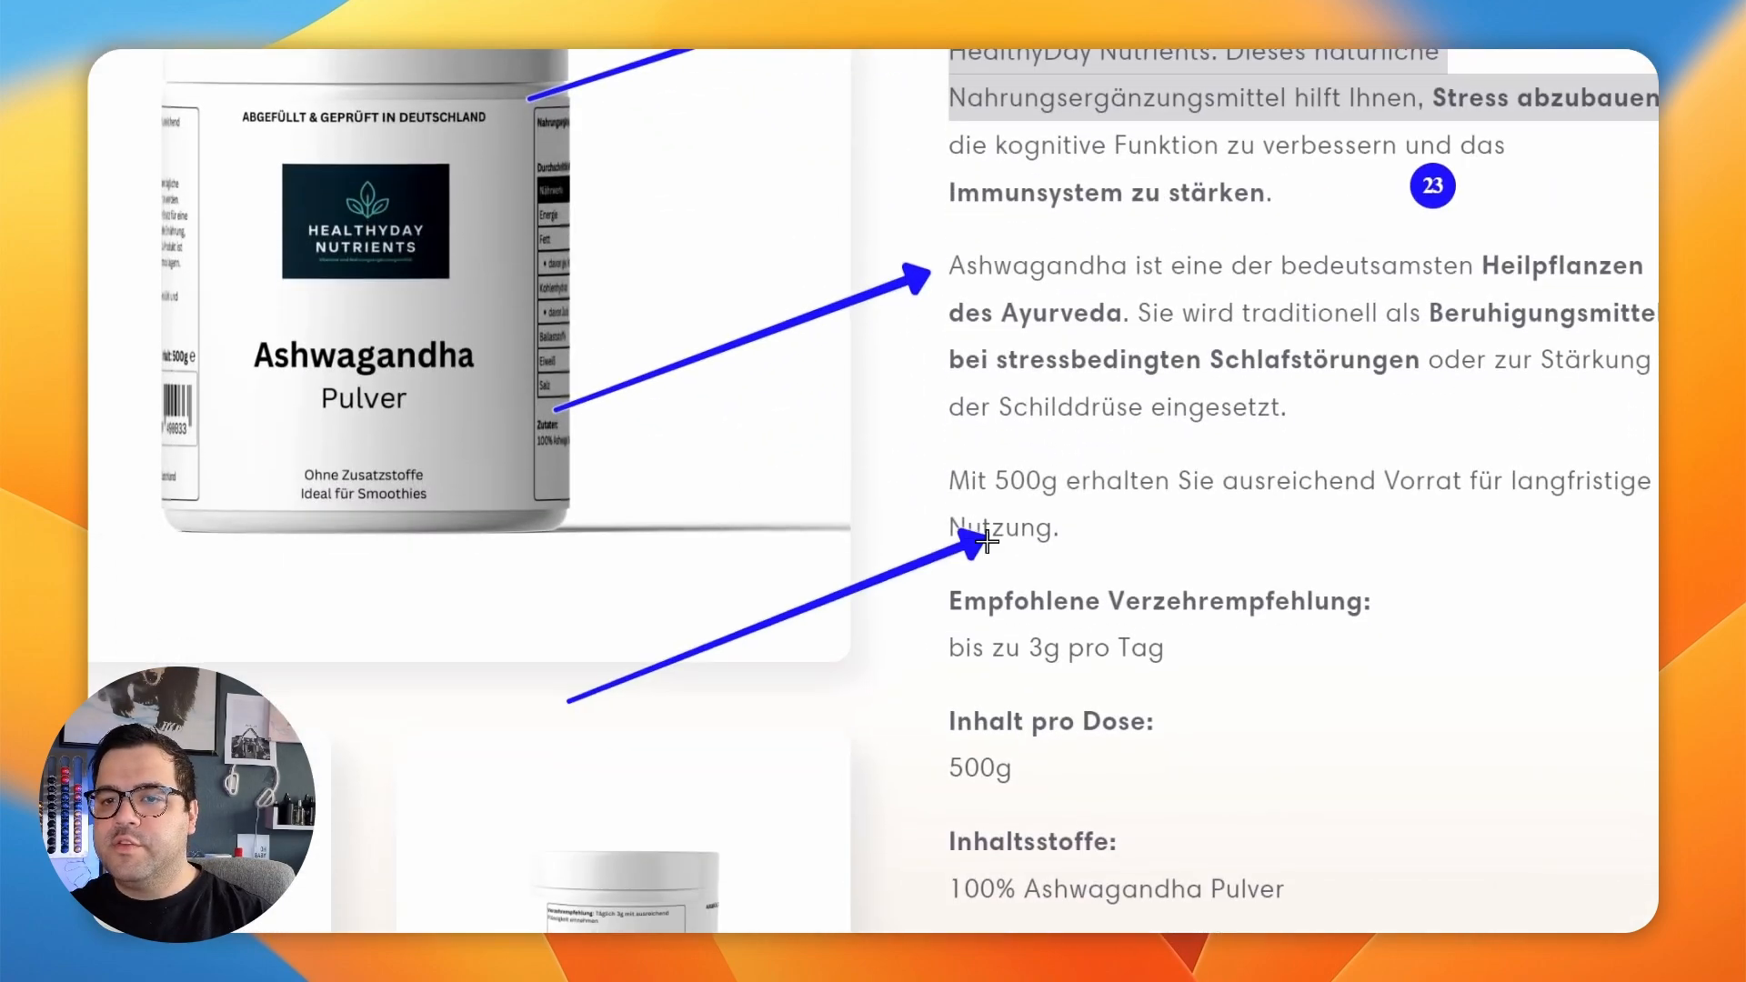
pyautogui.moveTo(564, 879)
pyautogui.mouseDown()
pyautogui.moveTo(809, 669)
pyautogui.moveTo(926, 594)
pyautogui.mouseUp()
pyautogui.moveTo(692, 742); pyautogui.dragTo(891, 473)
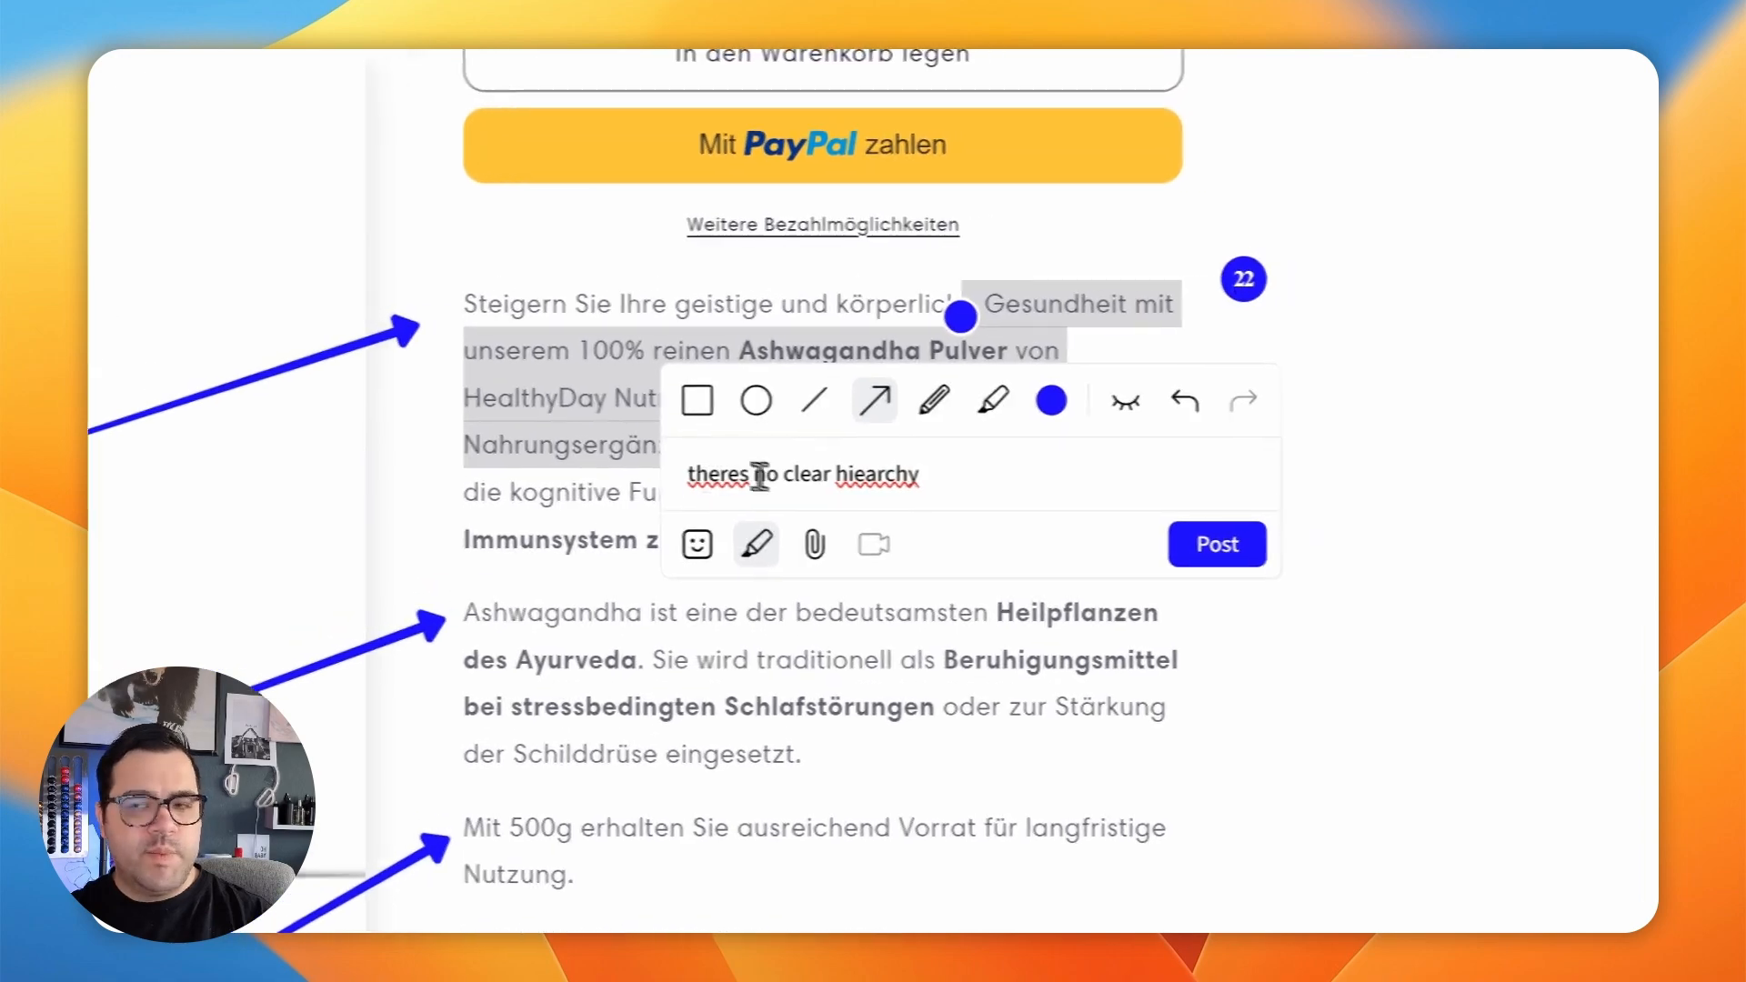
pyautogui.click(1174, 548)
# Start a comment beside the Sichere Zahlung mit heading reading "this is generic and horrible for the DACH market".
pyautogui.scroll(-5, 565, 624)
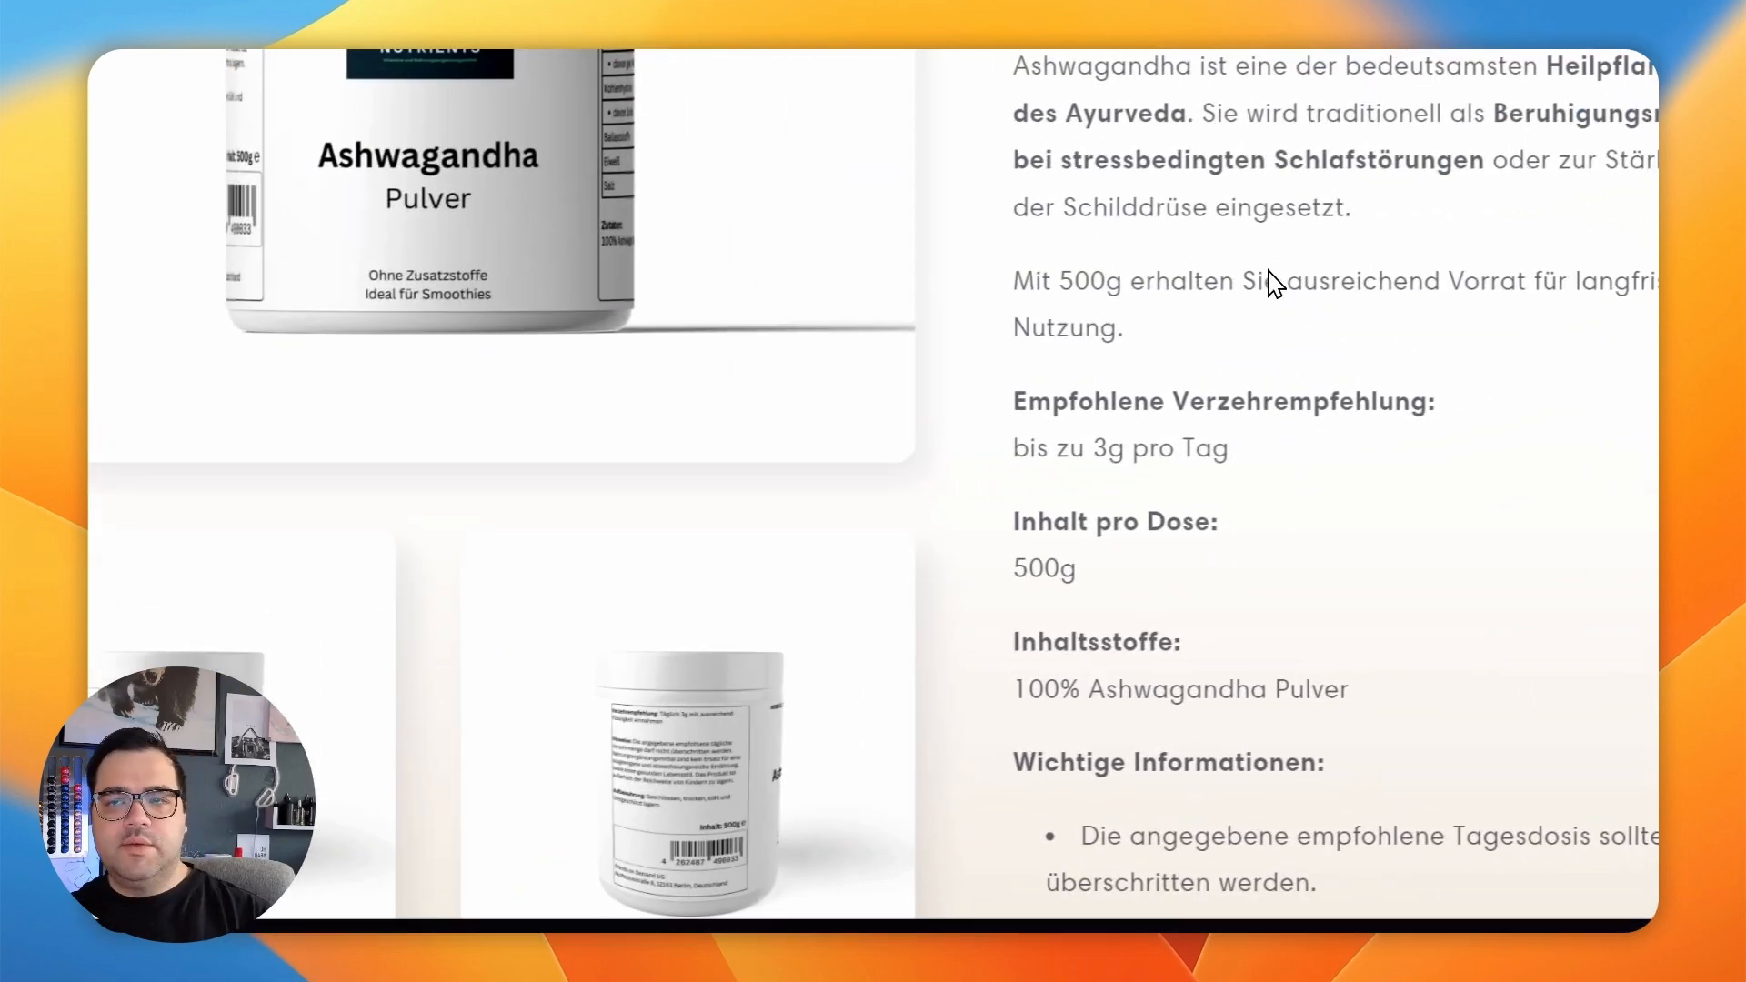
pyautogui.scroll(2, 1228, 273)
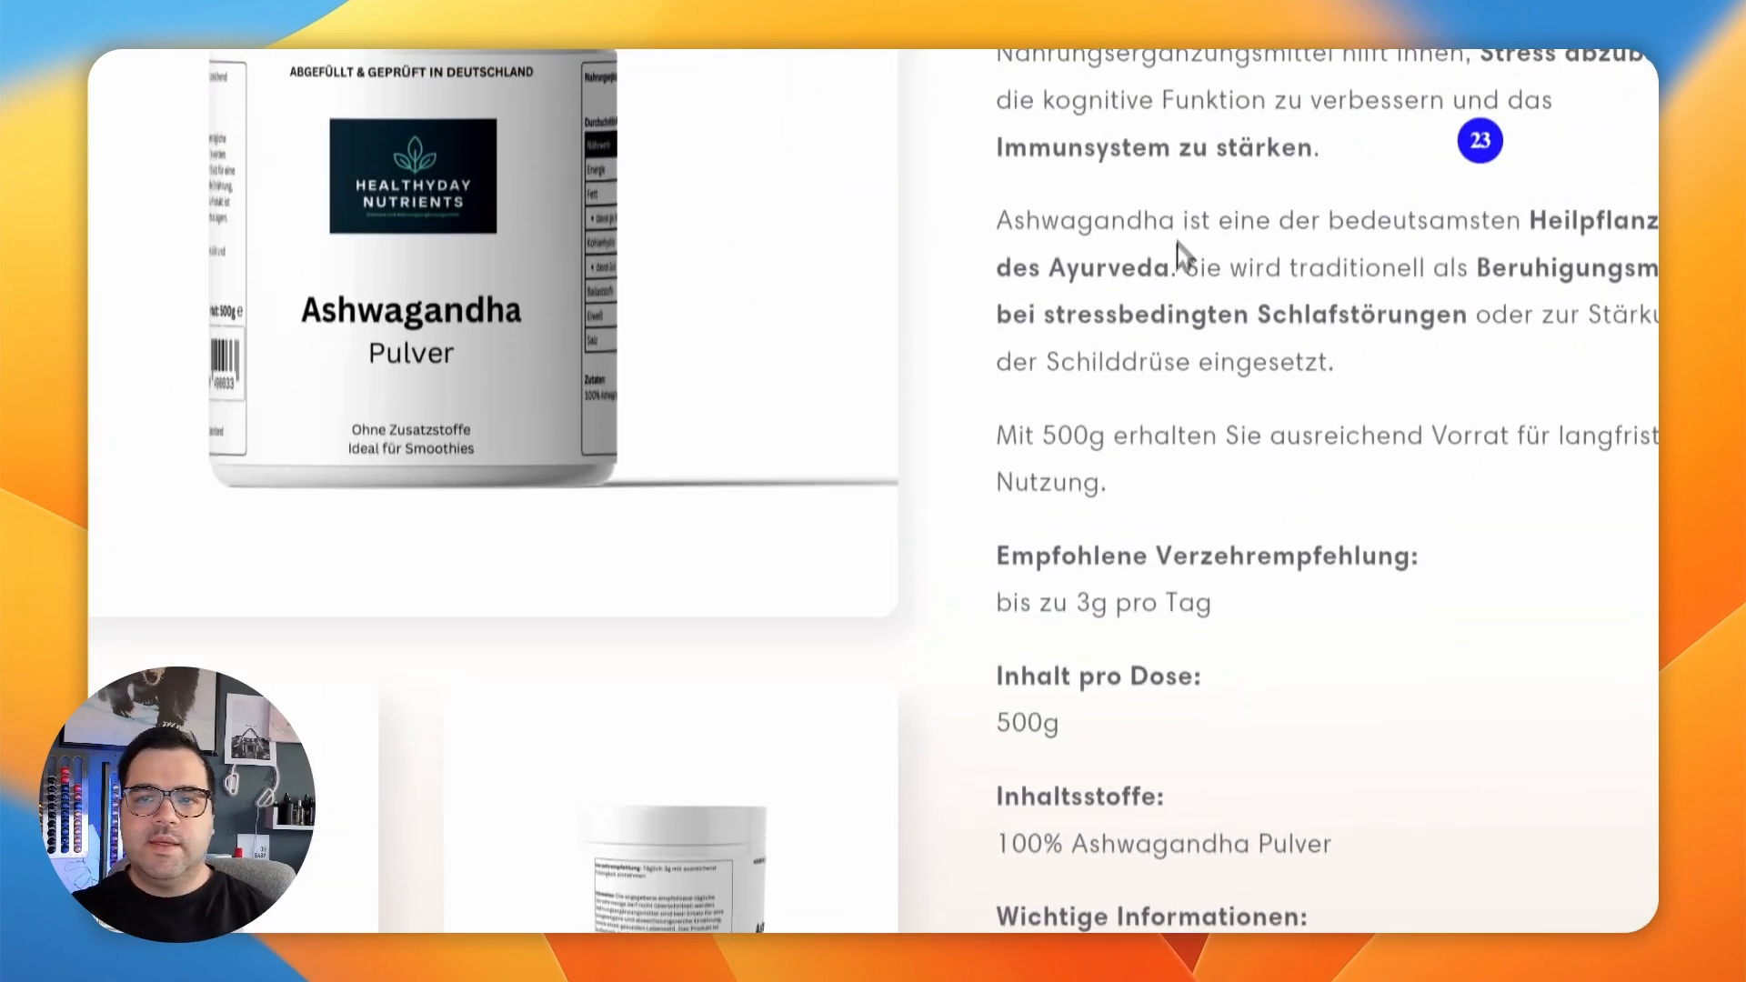
pyautogui.scroll(-3, 1182, 291)
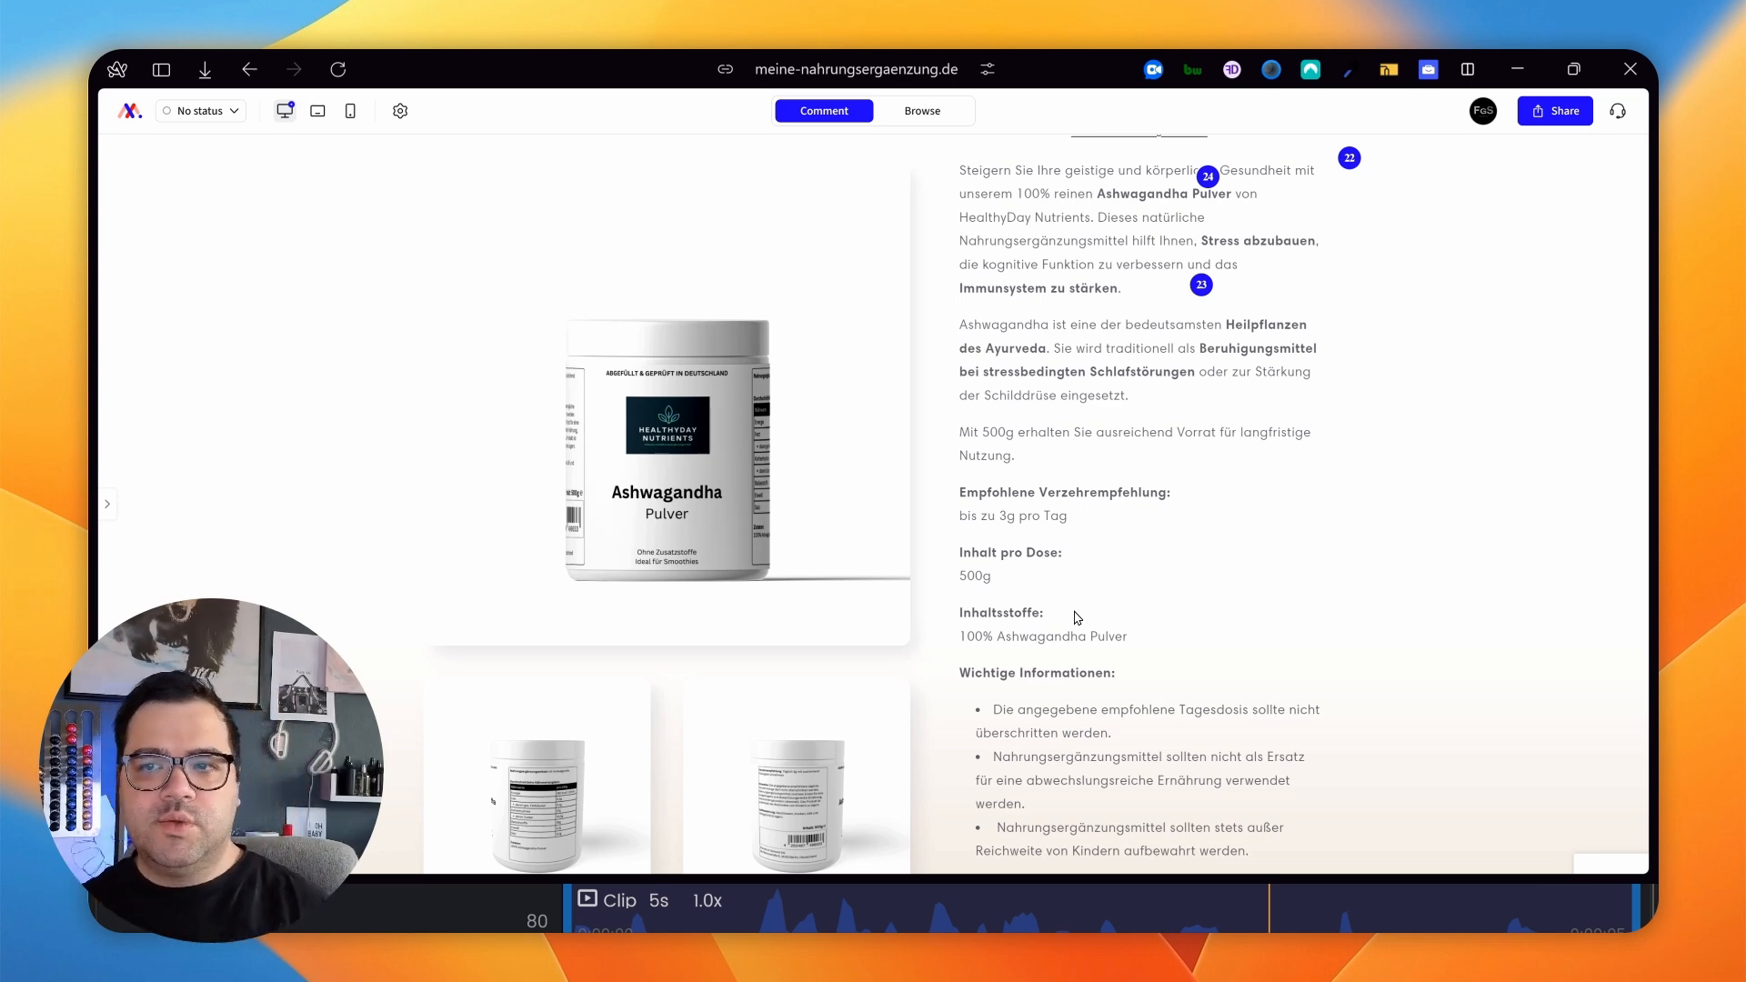
pyautogui.scroll(-5, 1048, 596)
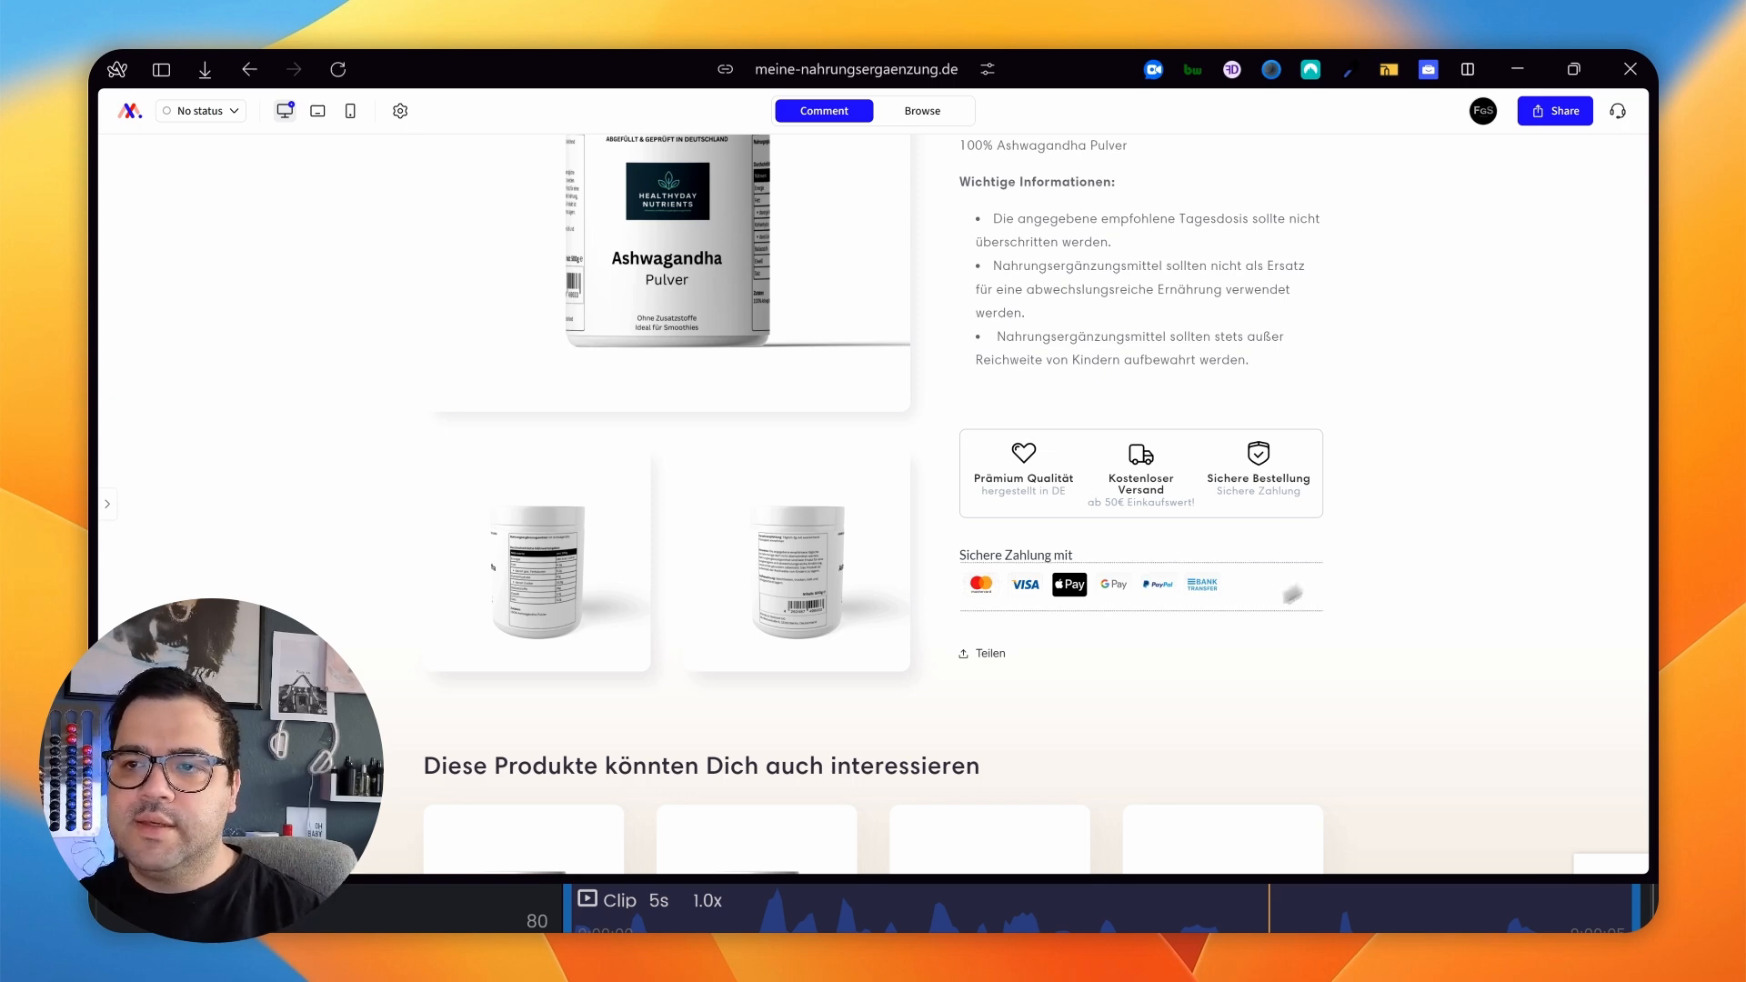
pyautogui.scroll(10, 1290, 592)
pyautogui.scroll(-10, 1291, 550)
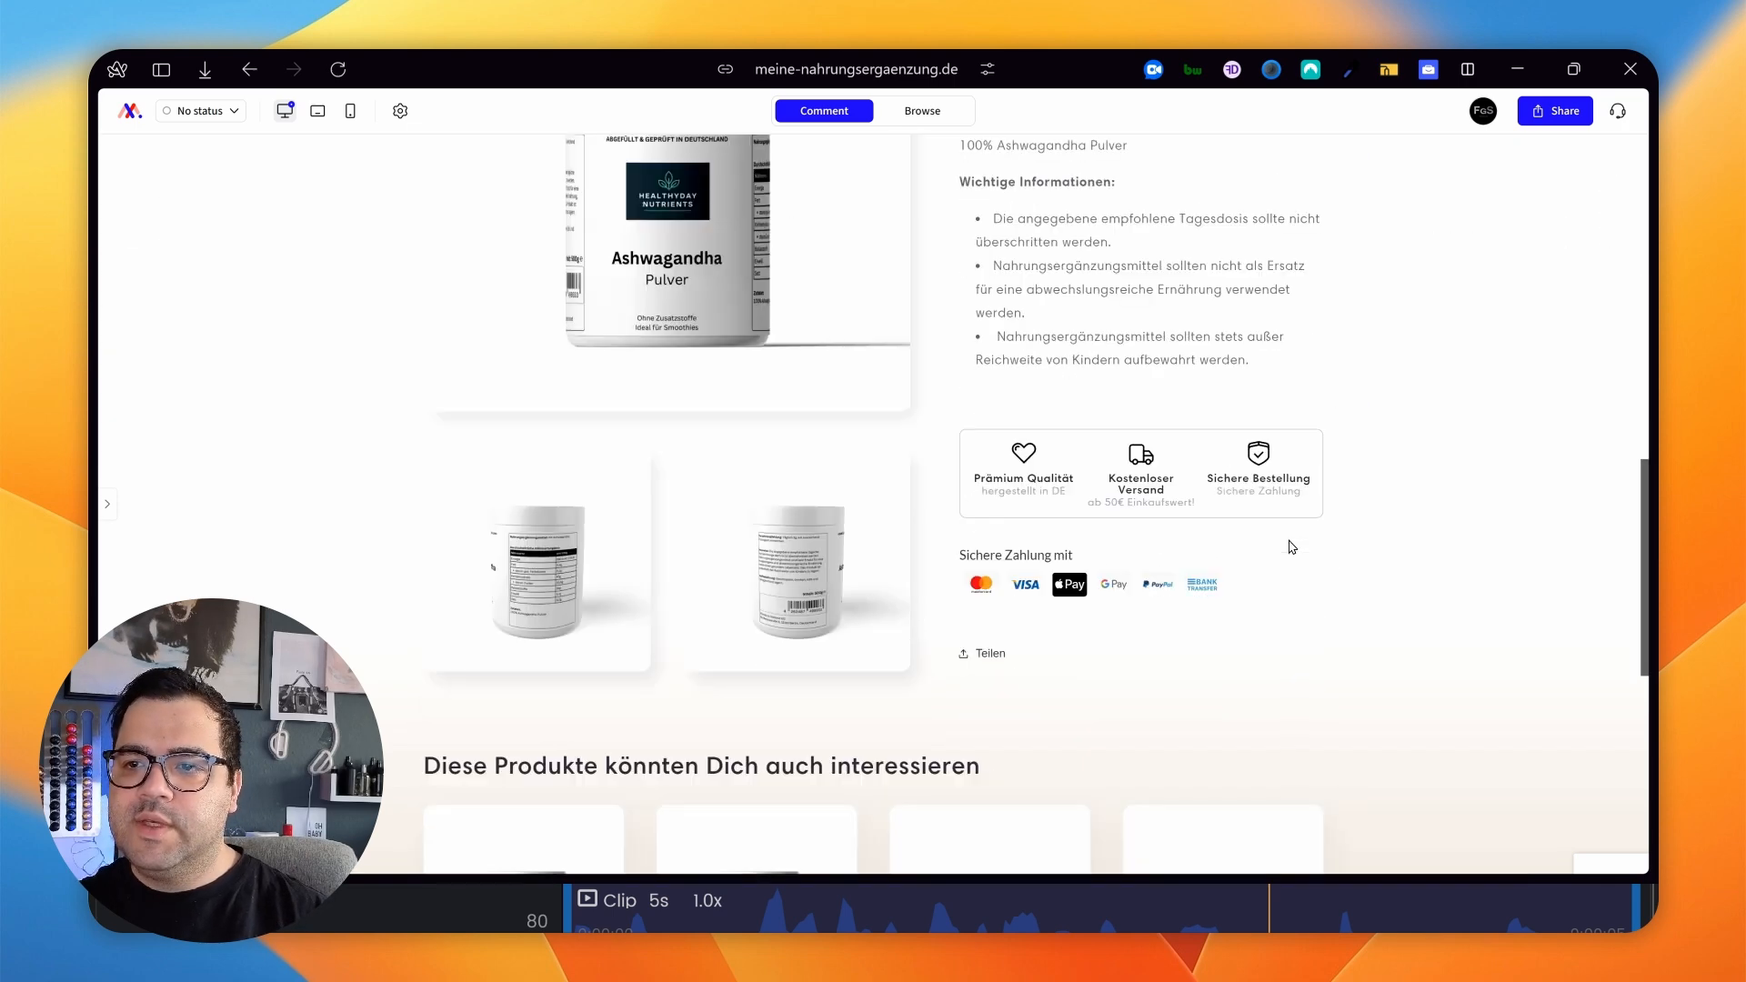
pyautogui.click(1200, 440)
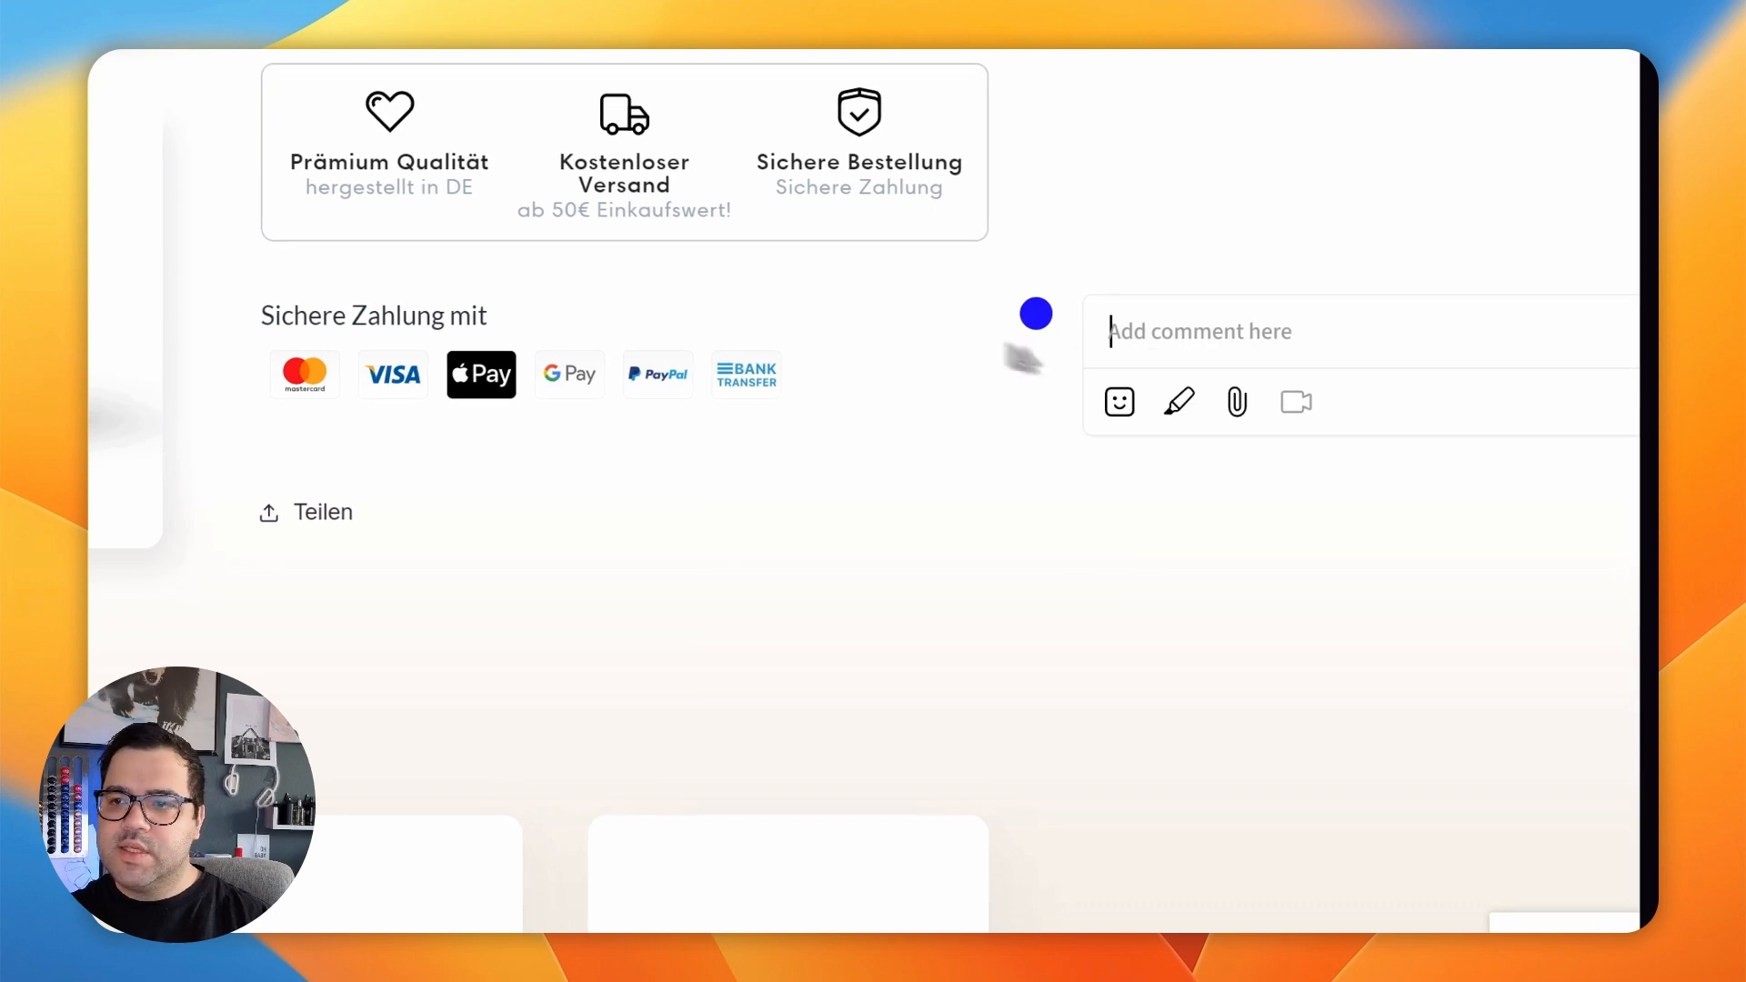
pyautogui.write('this')
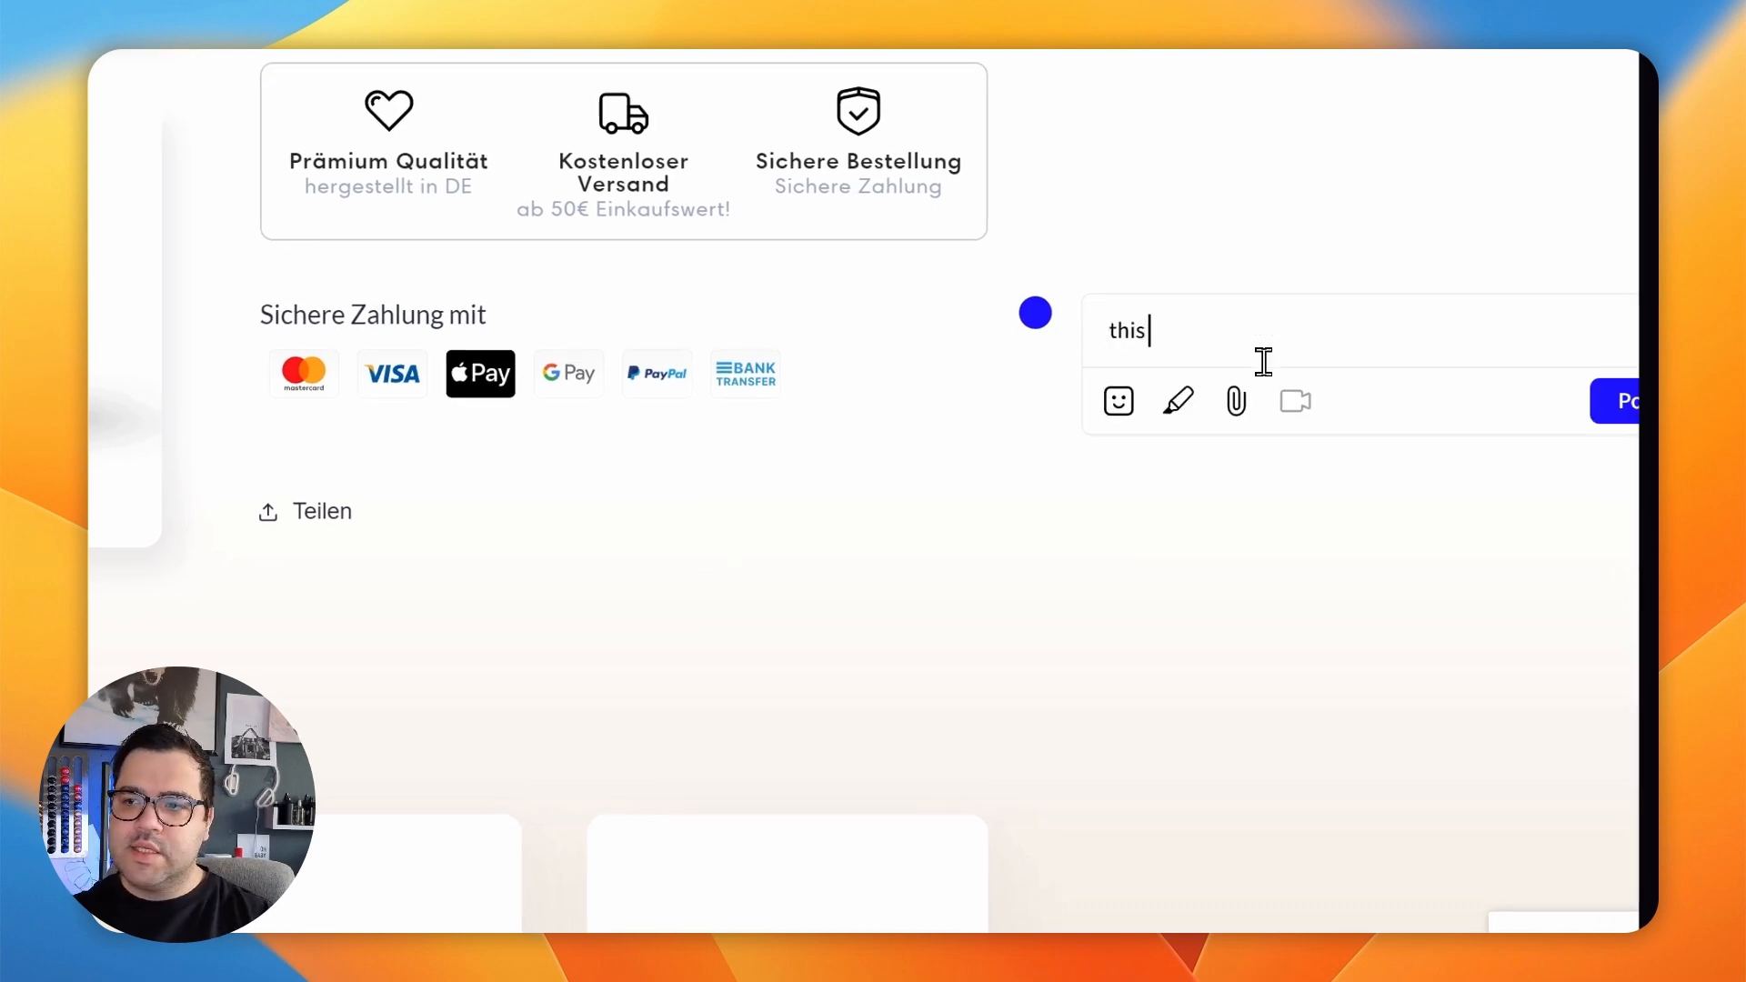
pyautogui.write(' is generic and hor')
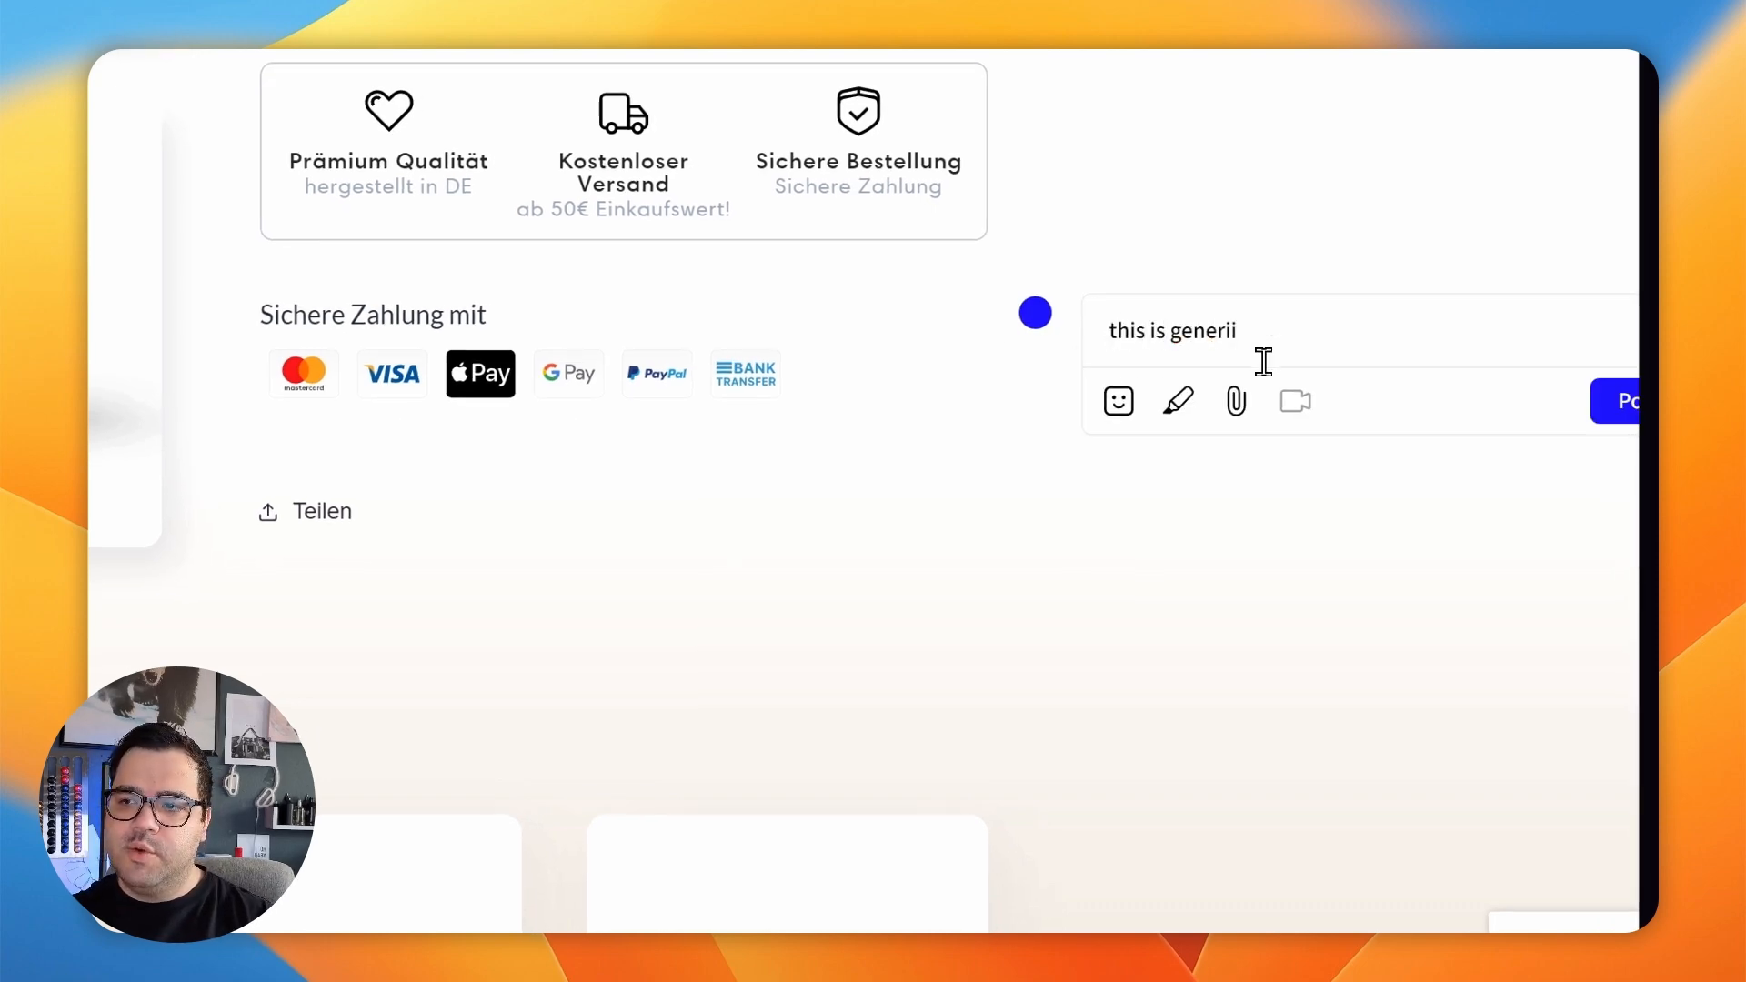
pyautogui.write('r')
pyautogui.write('ible for the DACH market')
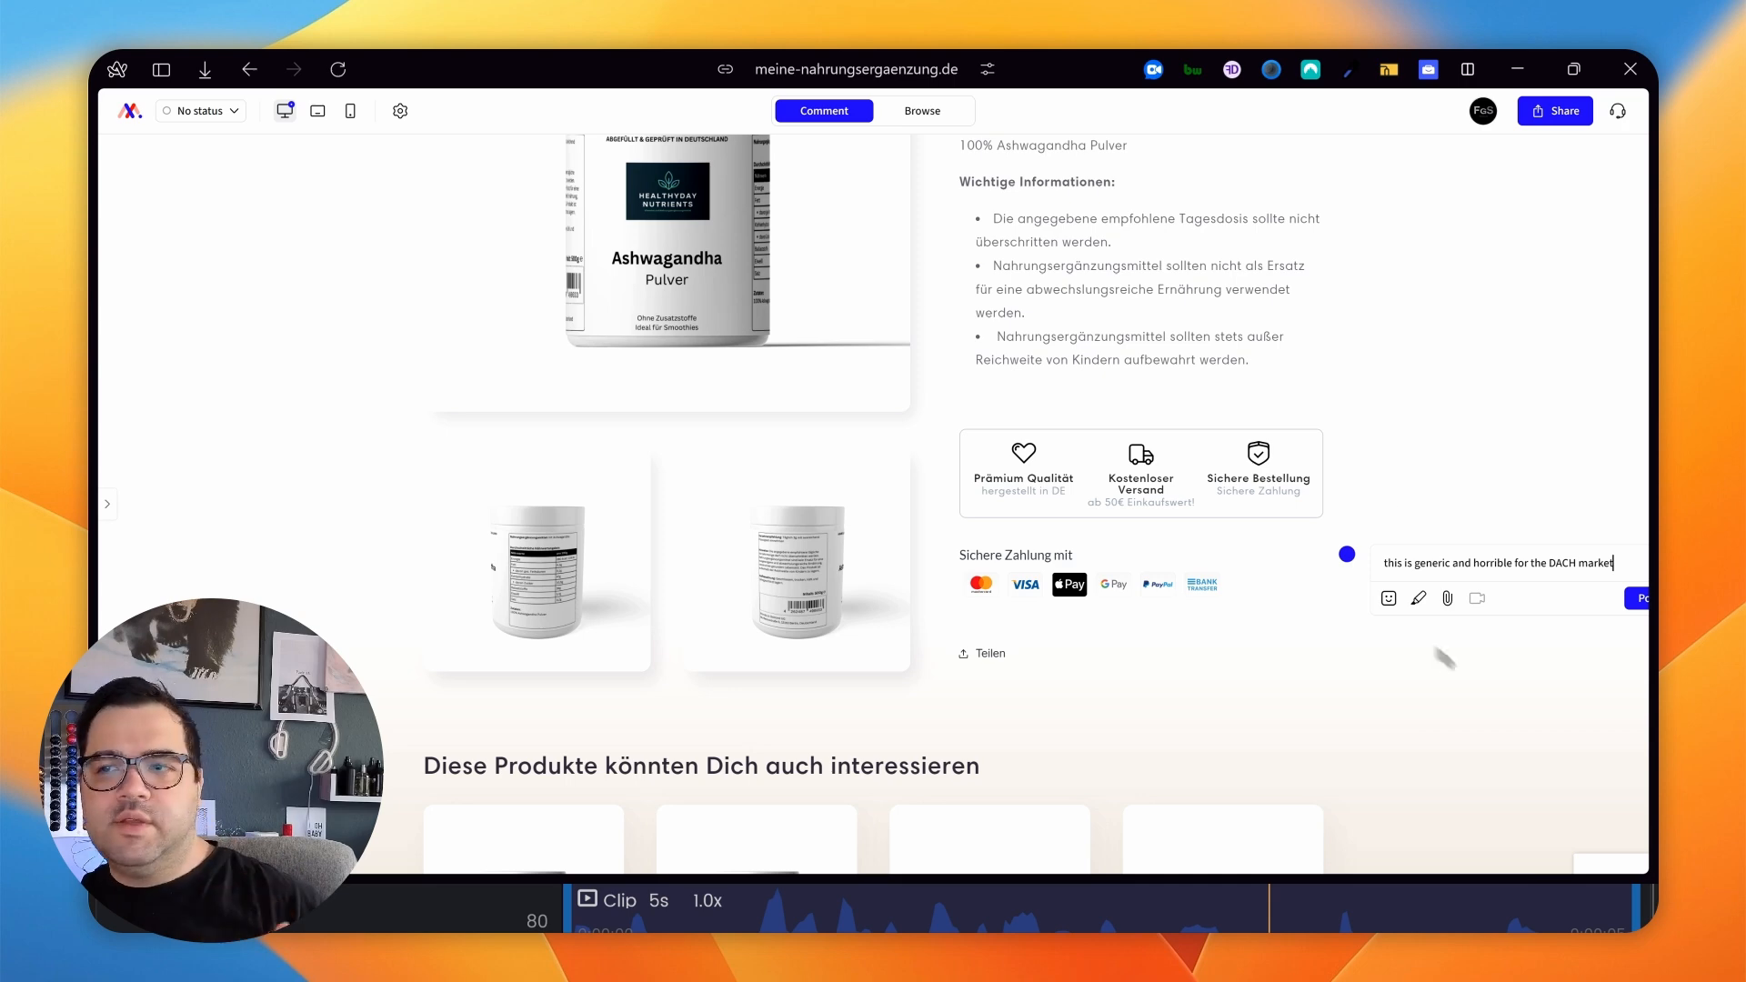
# Draw arrows to the Prämium Qualität, Kostenloser Versand and Sichere Bestellung icons, plus one to the payment logos.
pyautogui.click(1416, 598)
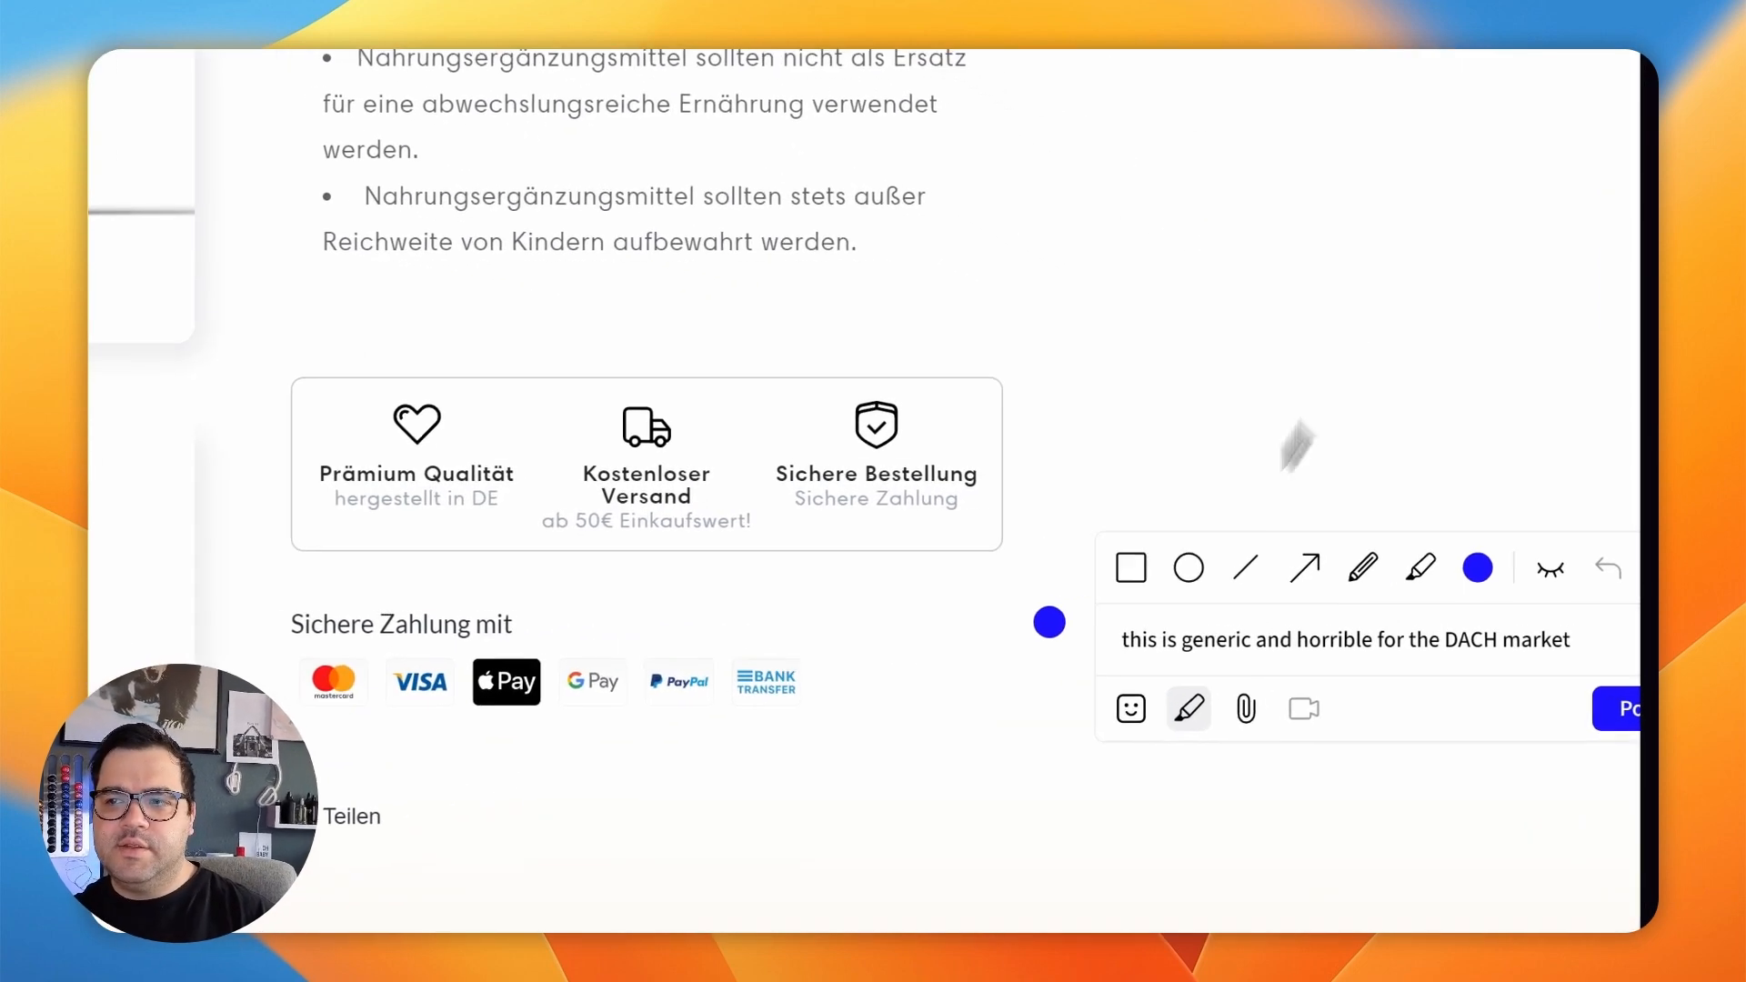
pyautogui.click(1482, 530)
pyautogui.moveTo(1483, 327); pyautogui.dragTo(1348, 381)
pyautogui.moveTo(1046, 373); pyautogui.dragTo(890, 461)
pyautogui.moveTo(795, 352); pyautogui.dragTo(659, 459)
pyautogui.moveTo(548, 354); pyautogui.dragTo(440, 444)
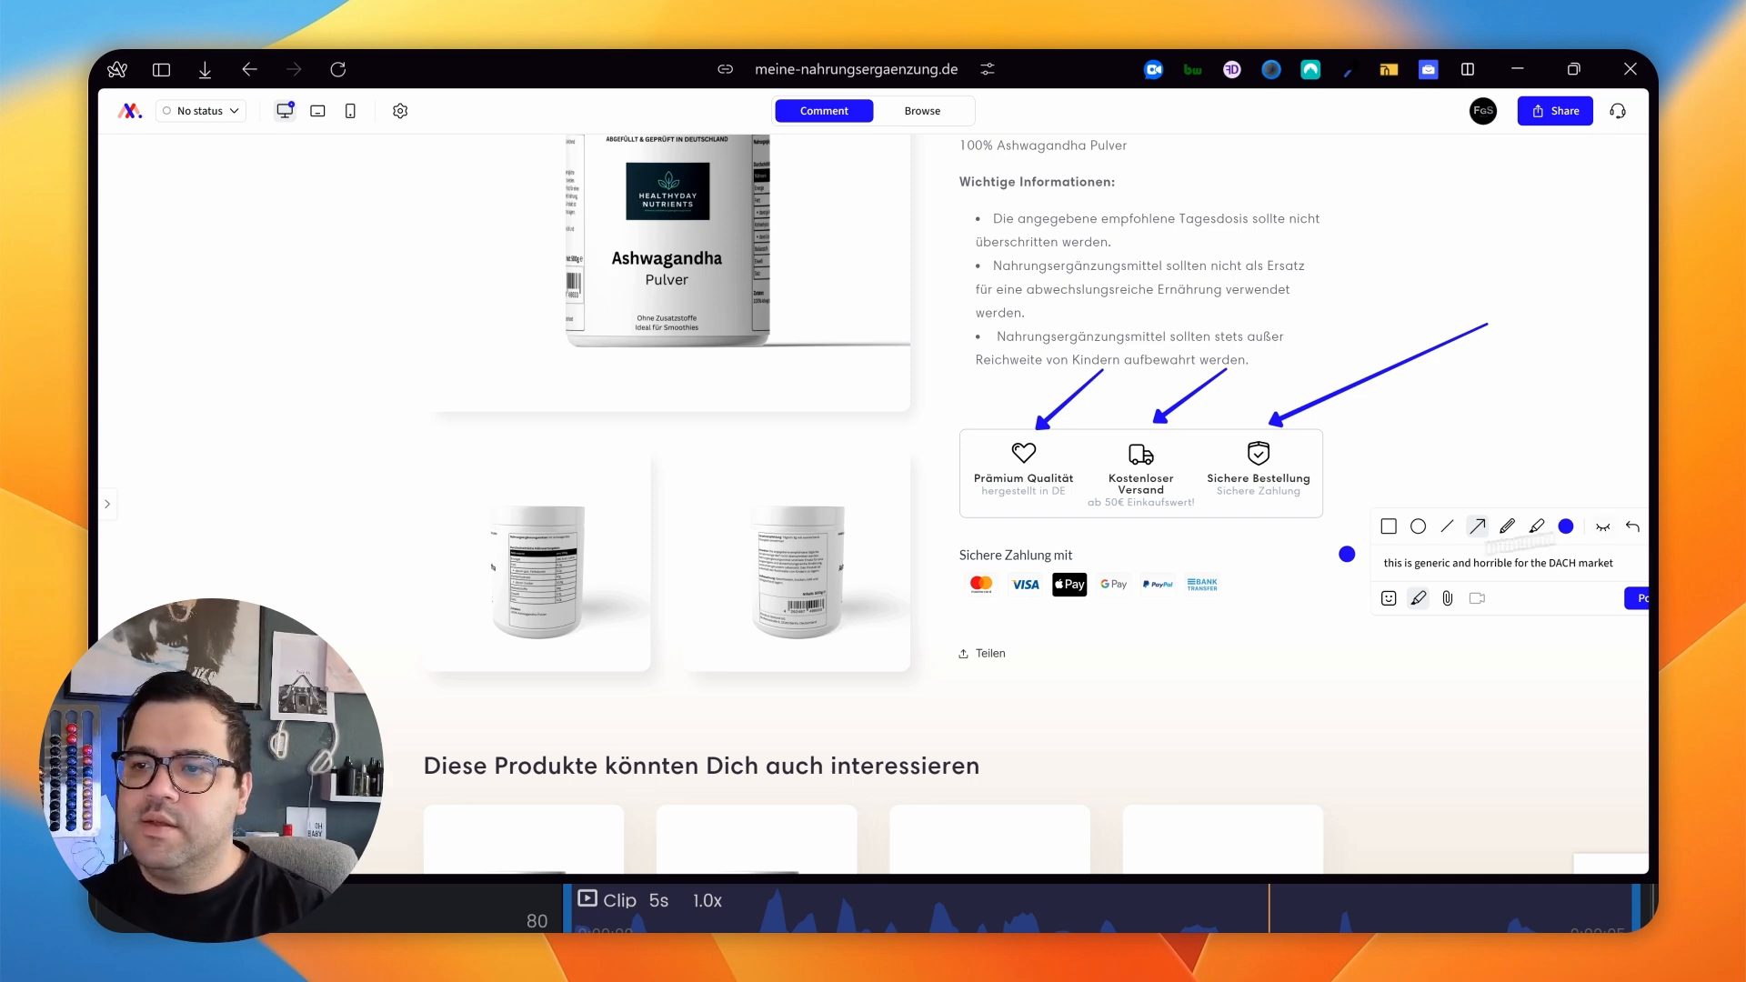
pyautogui.moveTo(1340, 693); pyautogui.dragTo(1136, 610)
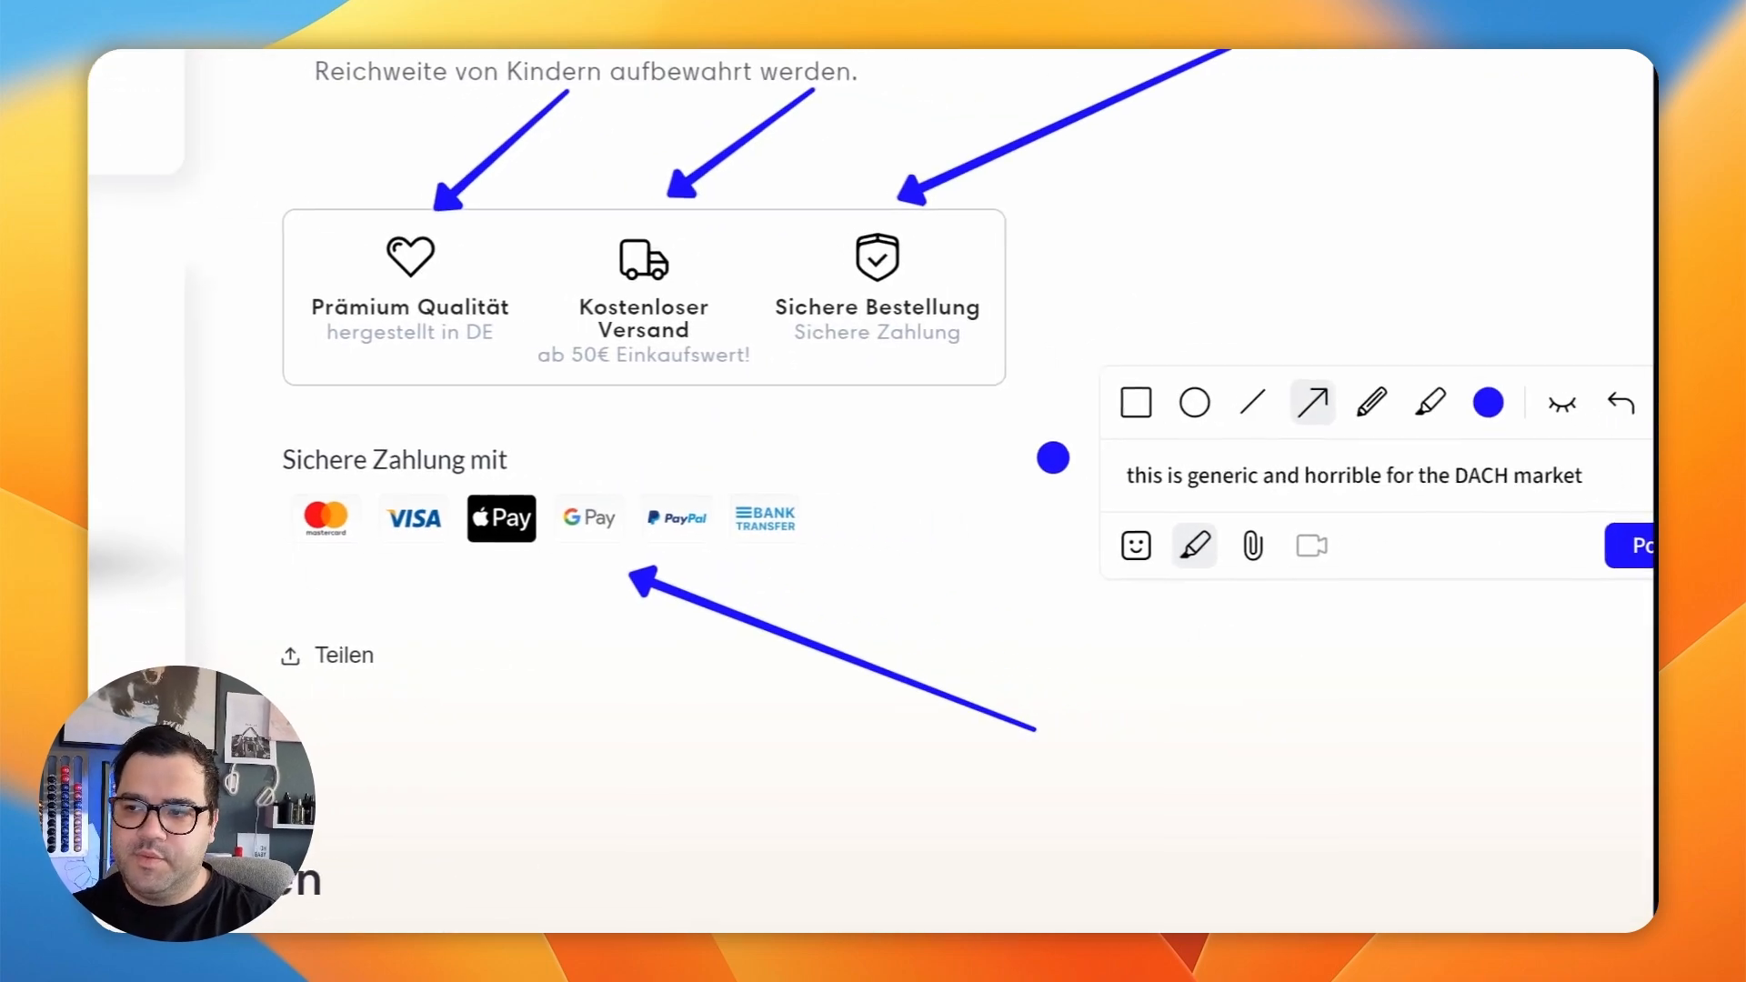
# Extend the comment text with ", payment icons, but too far from CTA" and post it.
pyautogui.click(1578, 468)
pyautogui.write(', apym')
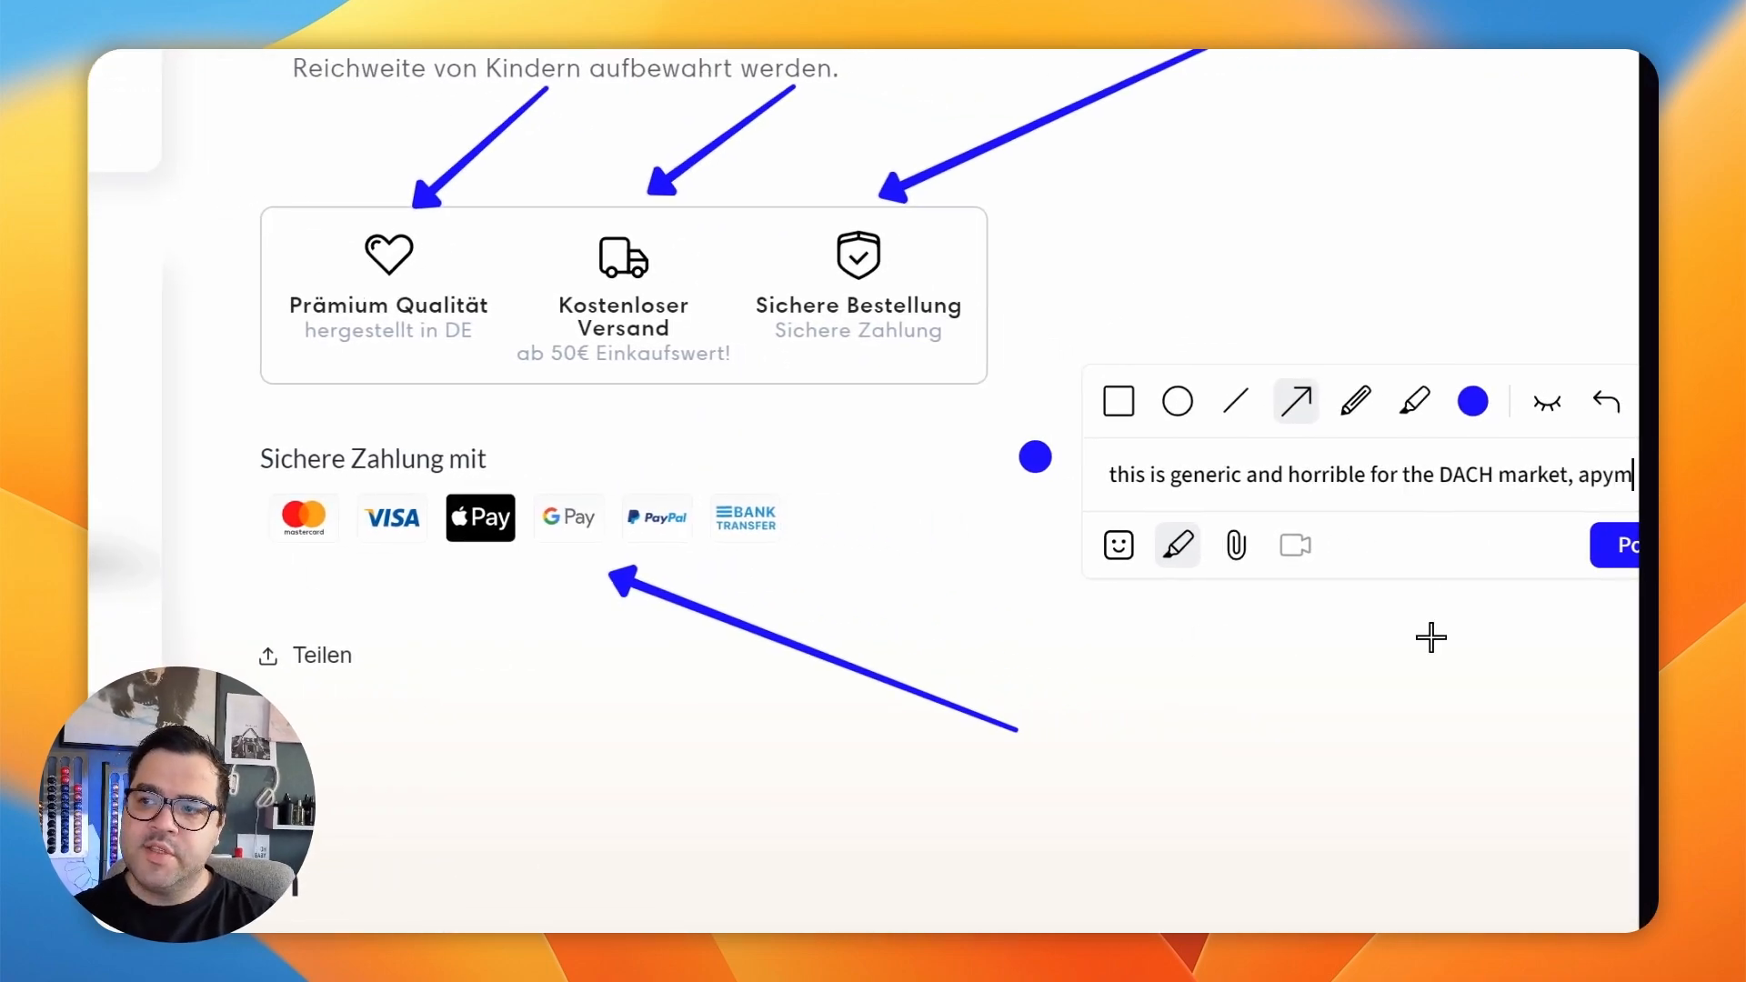
pyautogui.press('BackSpace')
pyautogui.press('BackSpace')
pyautogui.press('BackSpace')
pyautogui.press('BackSpace')
pyautogui.write('pam')
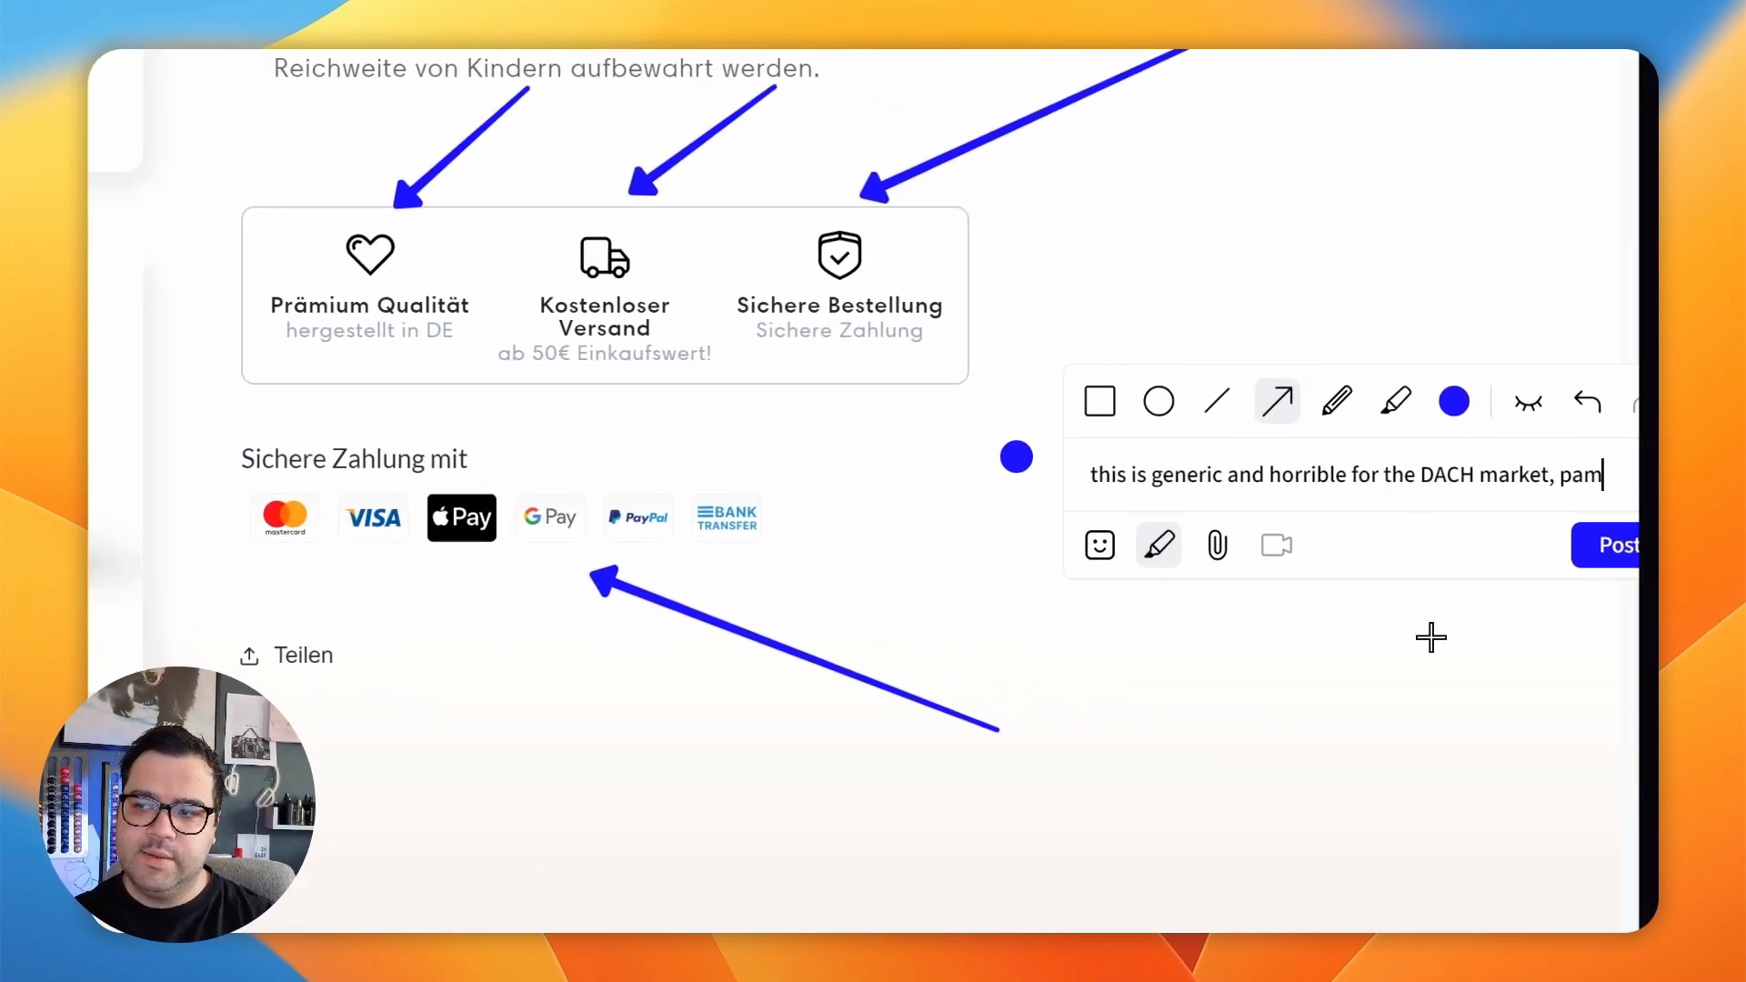
pyautogui.press('BackSpace')
pyautogui.write('yment ico')
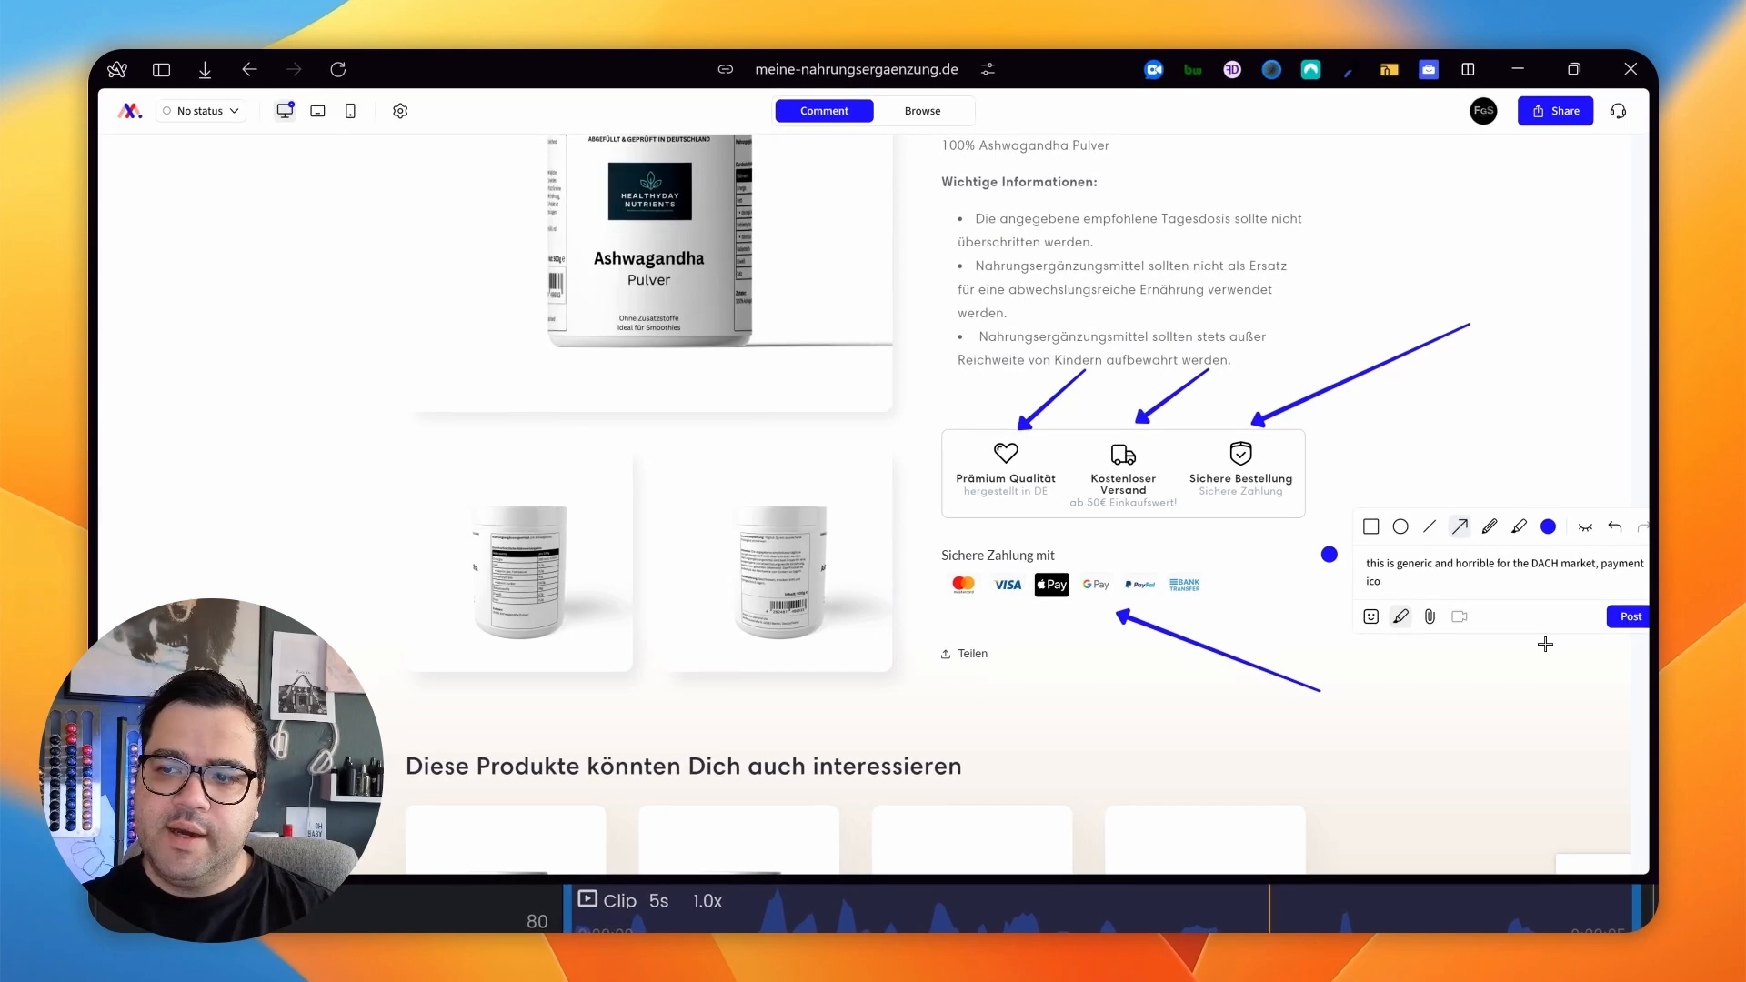
pyautogui.write('ns')
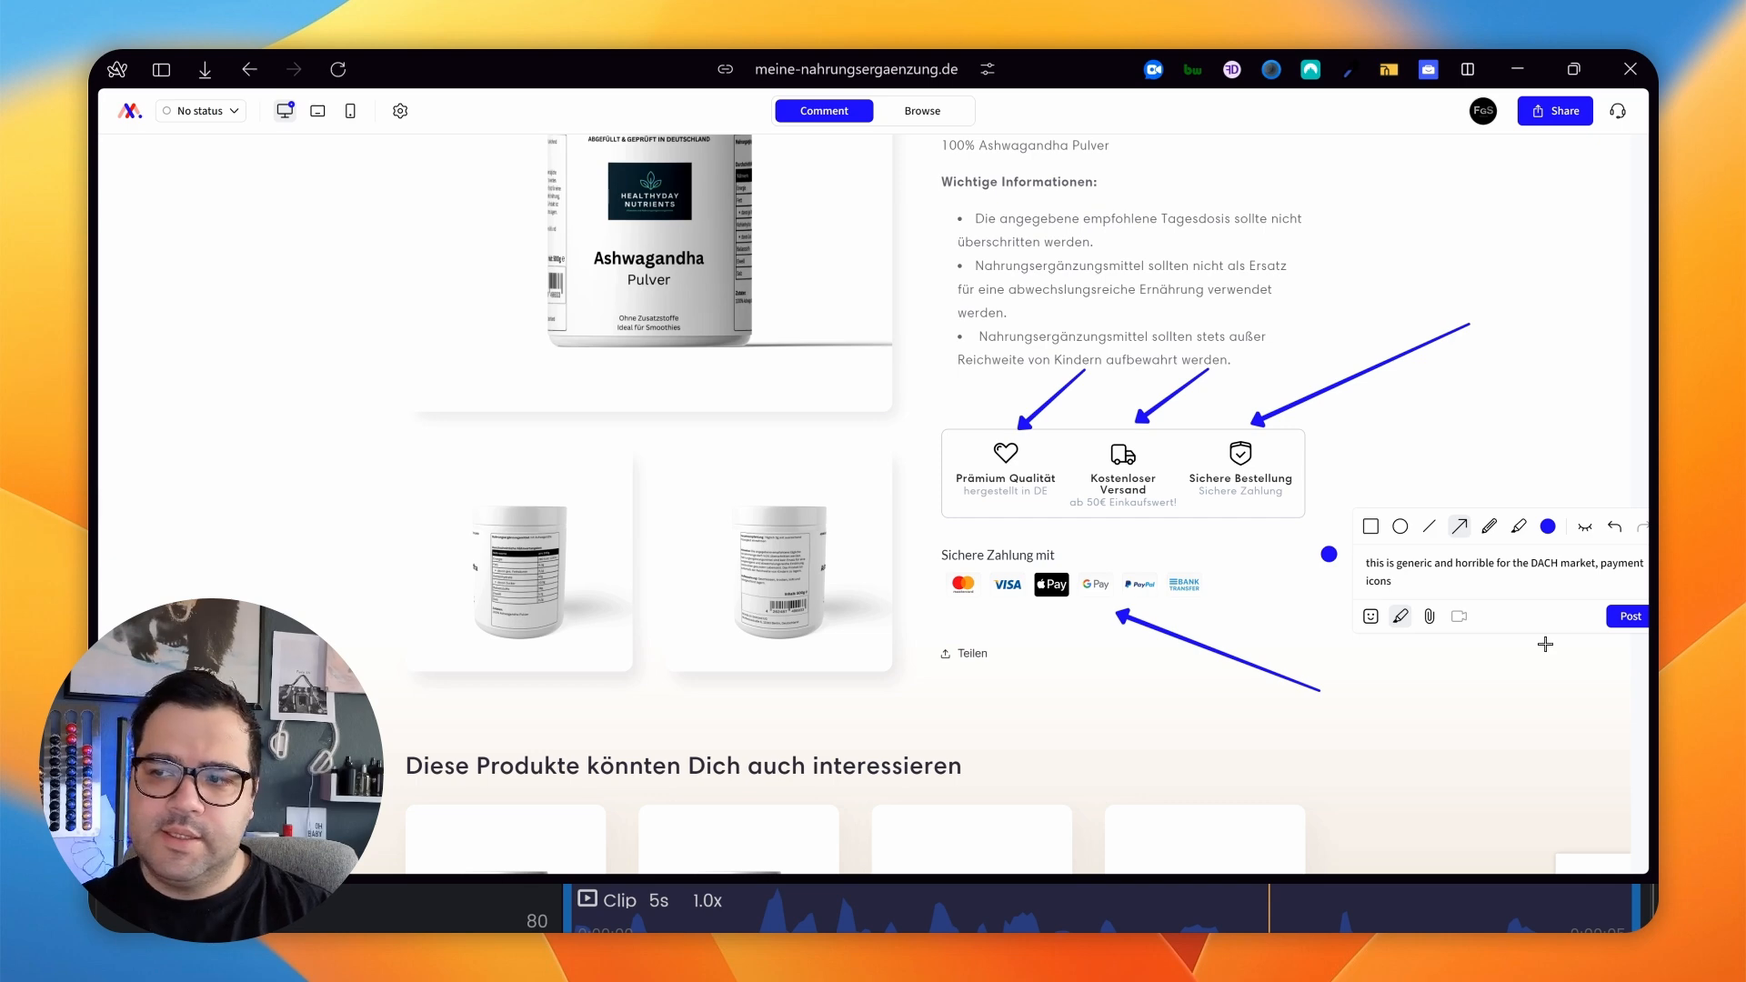
pyautogui.write(', but to')
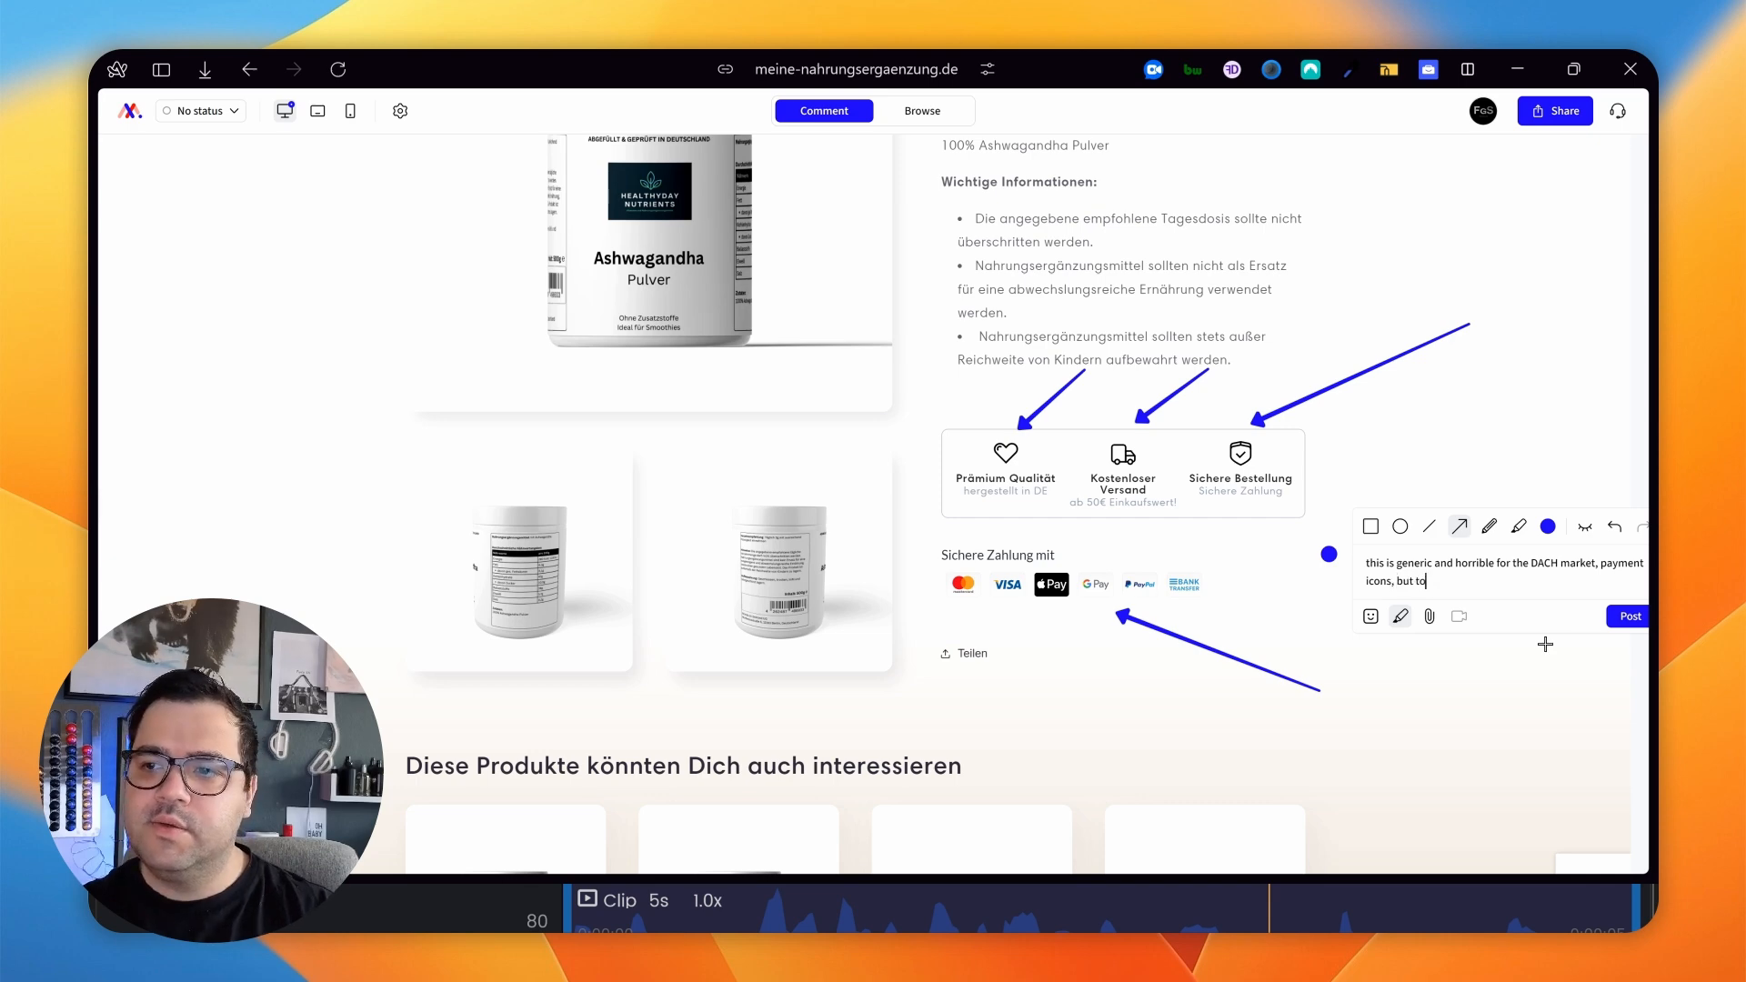
pyautogui.write('o far from CTA')
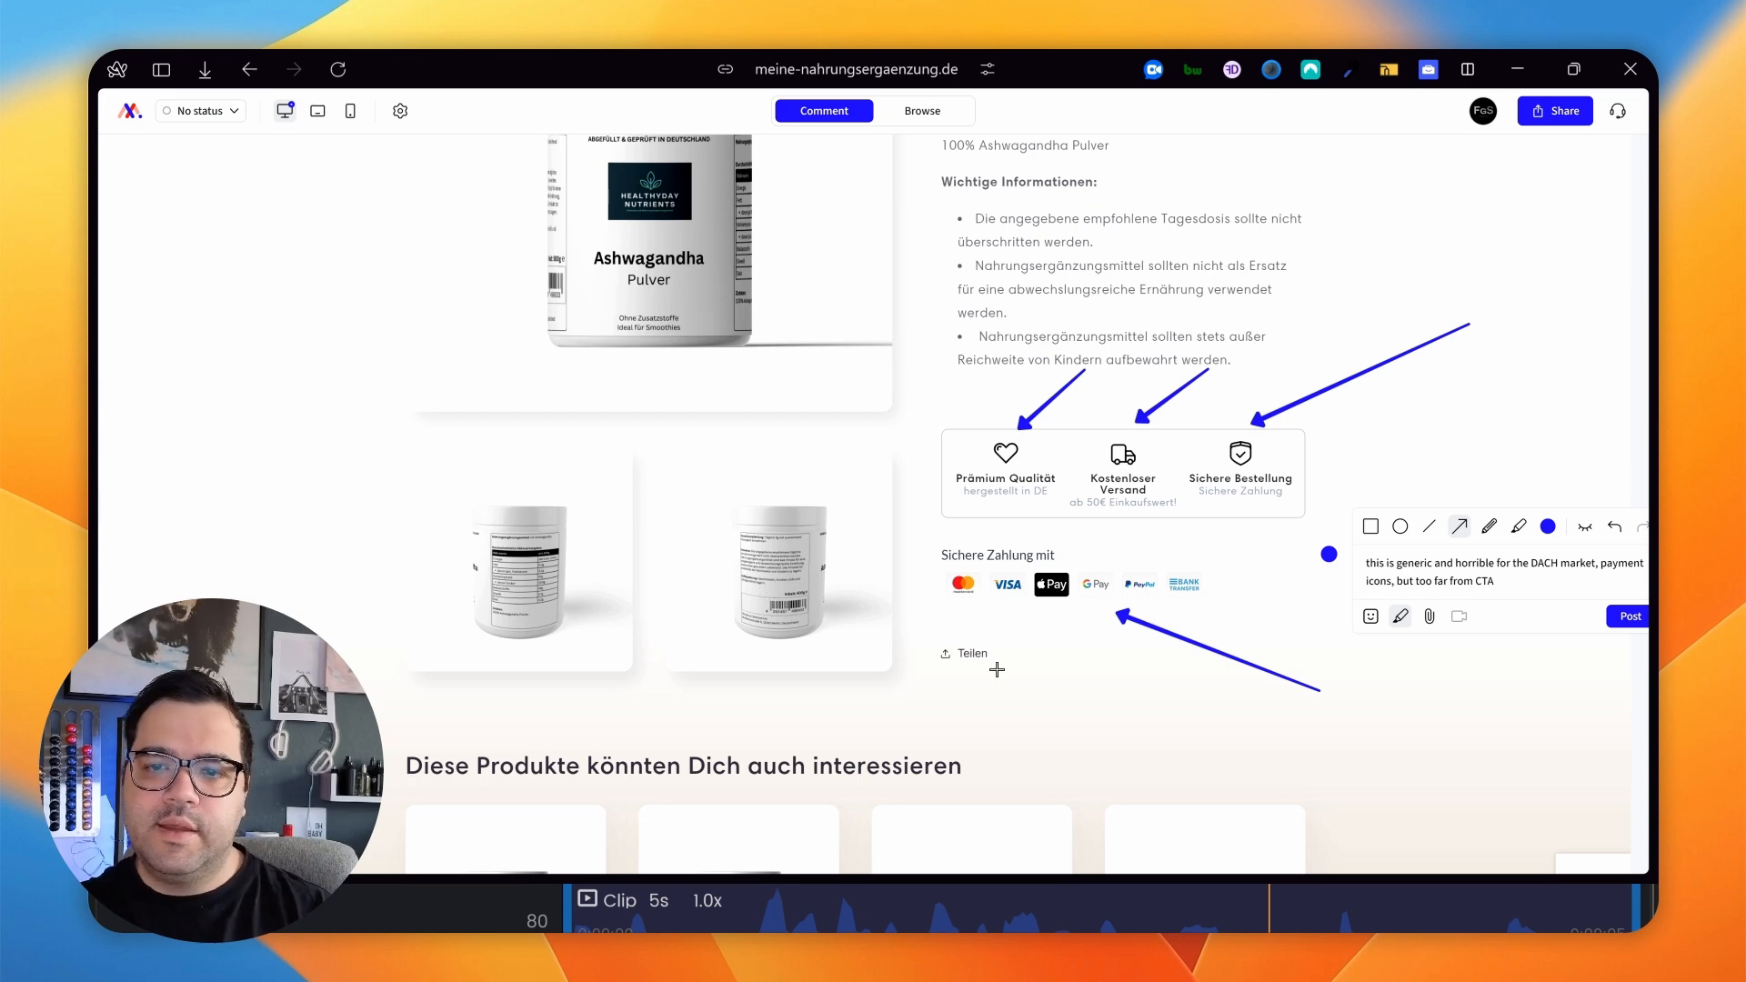
pyautogui.click(1641, 587)
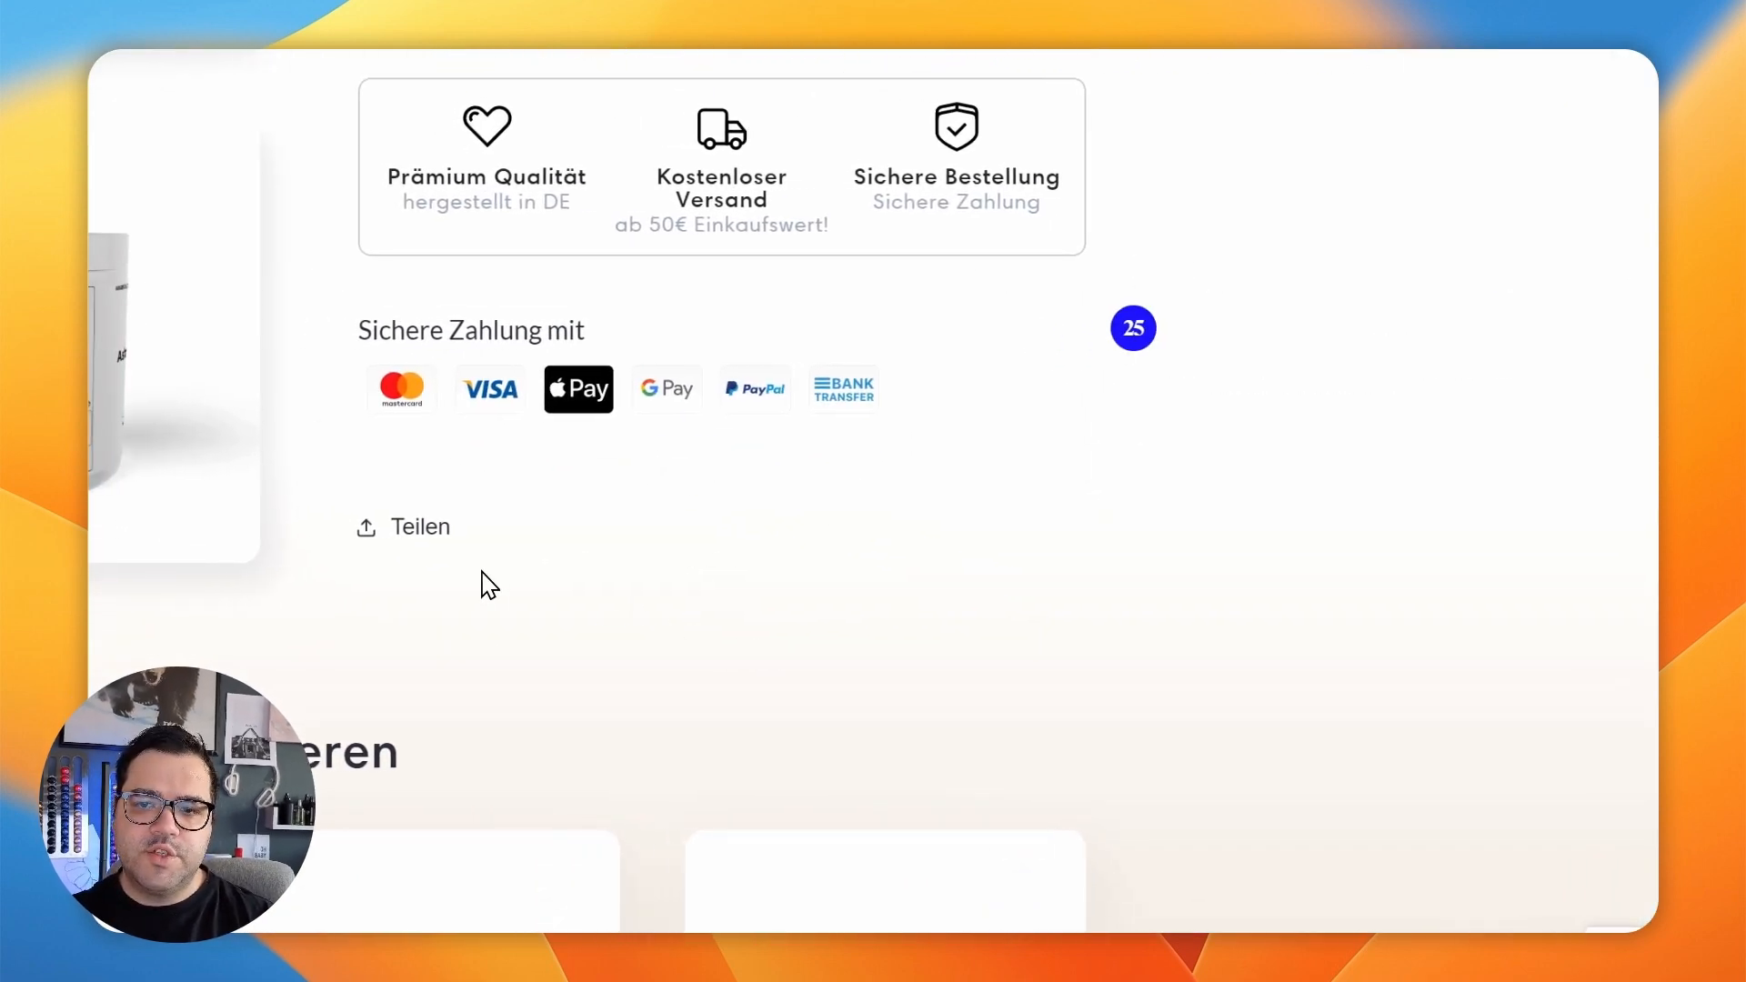
# Post the comment "counterproductive" beside the Teilen link.
pyautogui.click(499, 542)
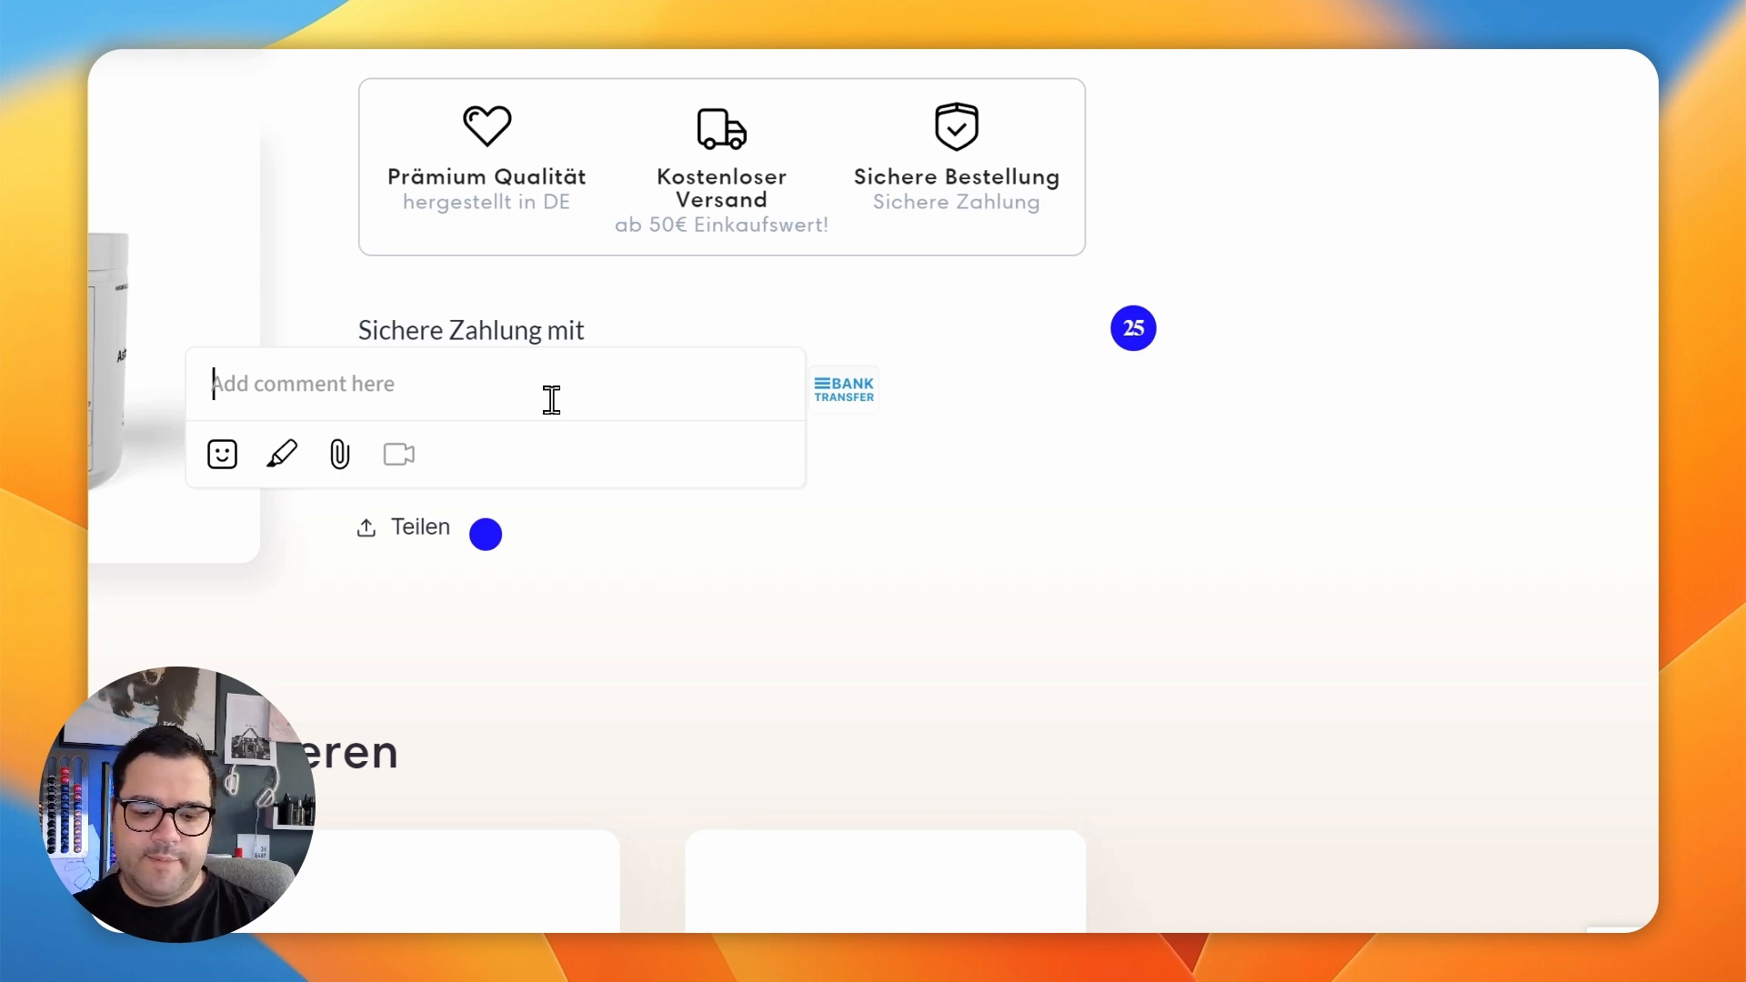
pyautogui.write('counterproductive')
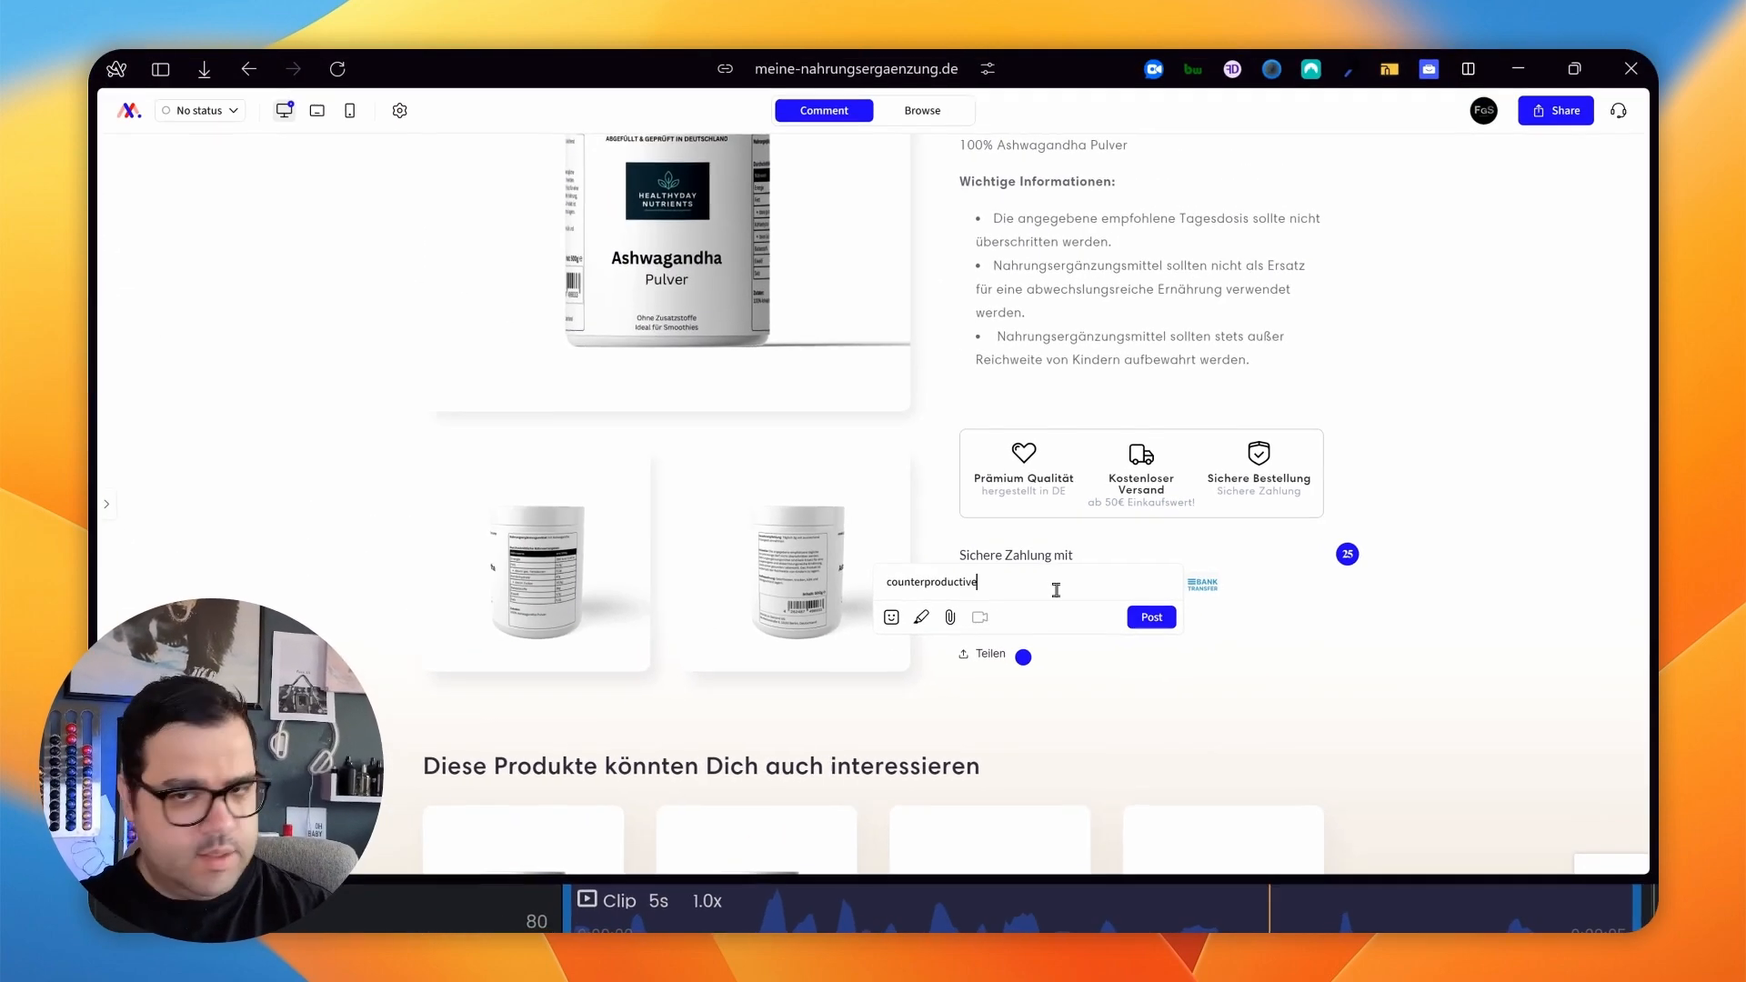
pyautogui.click(1148, 617)
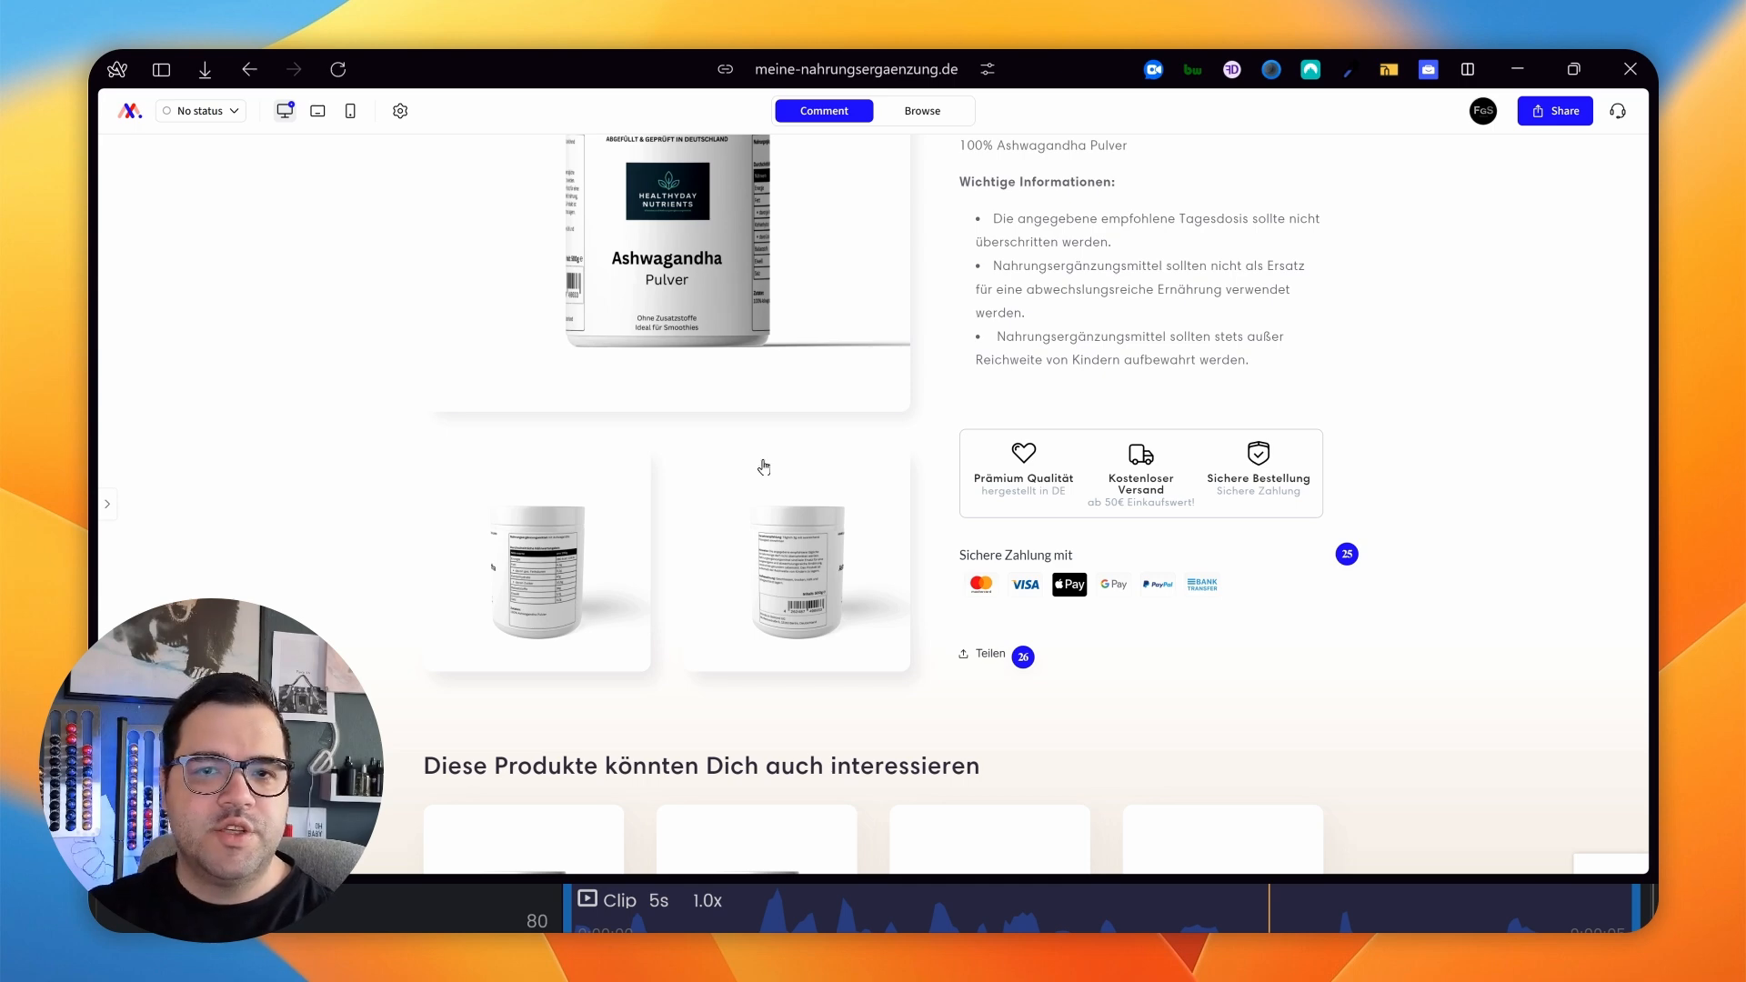
# Examine the Diese Produkte könnten Dich auch interessieren section and the newsletter signup below it.
pyautogui.scroll(-2, 701, 373)
pyautogui.scroll(-3, 663, 363)
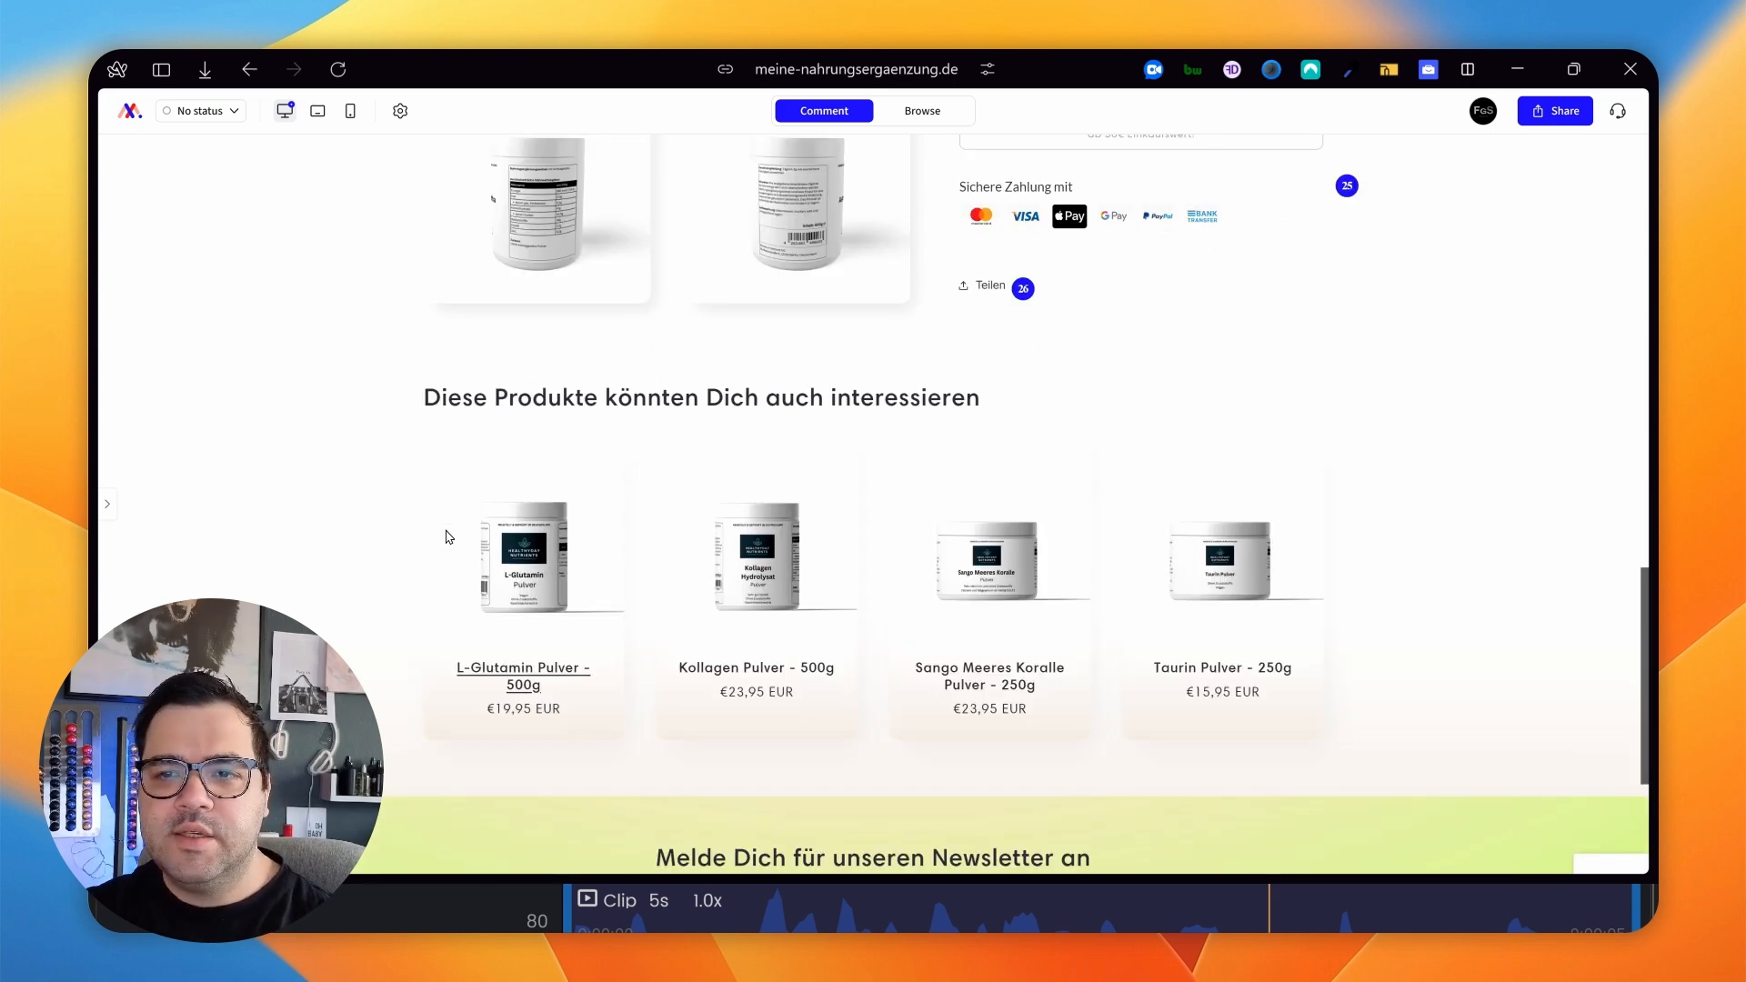
pyautogui.scroll(-3, 510, 340)
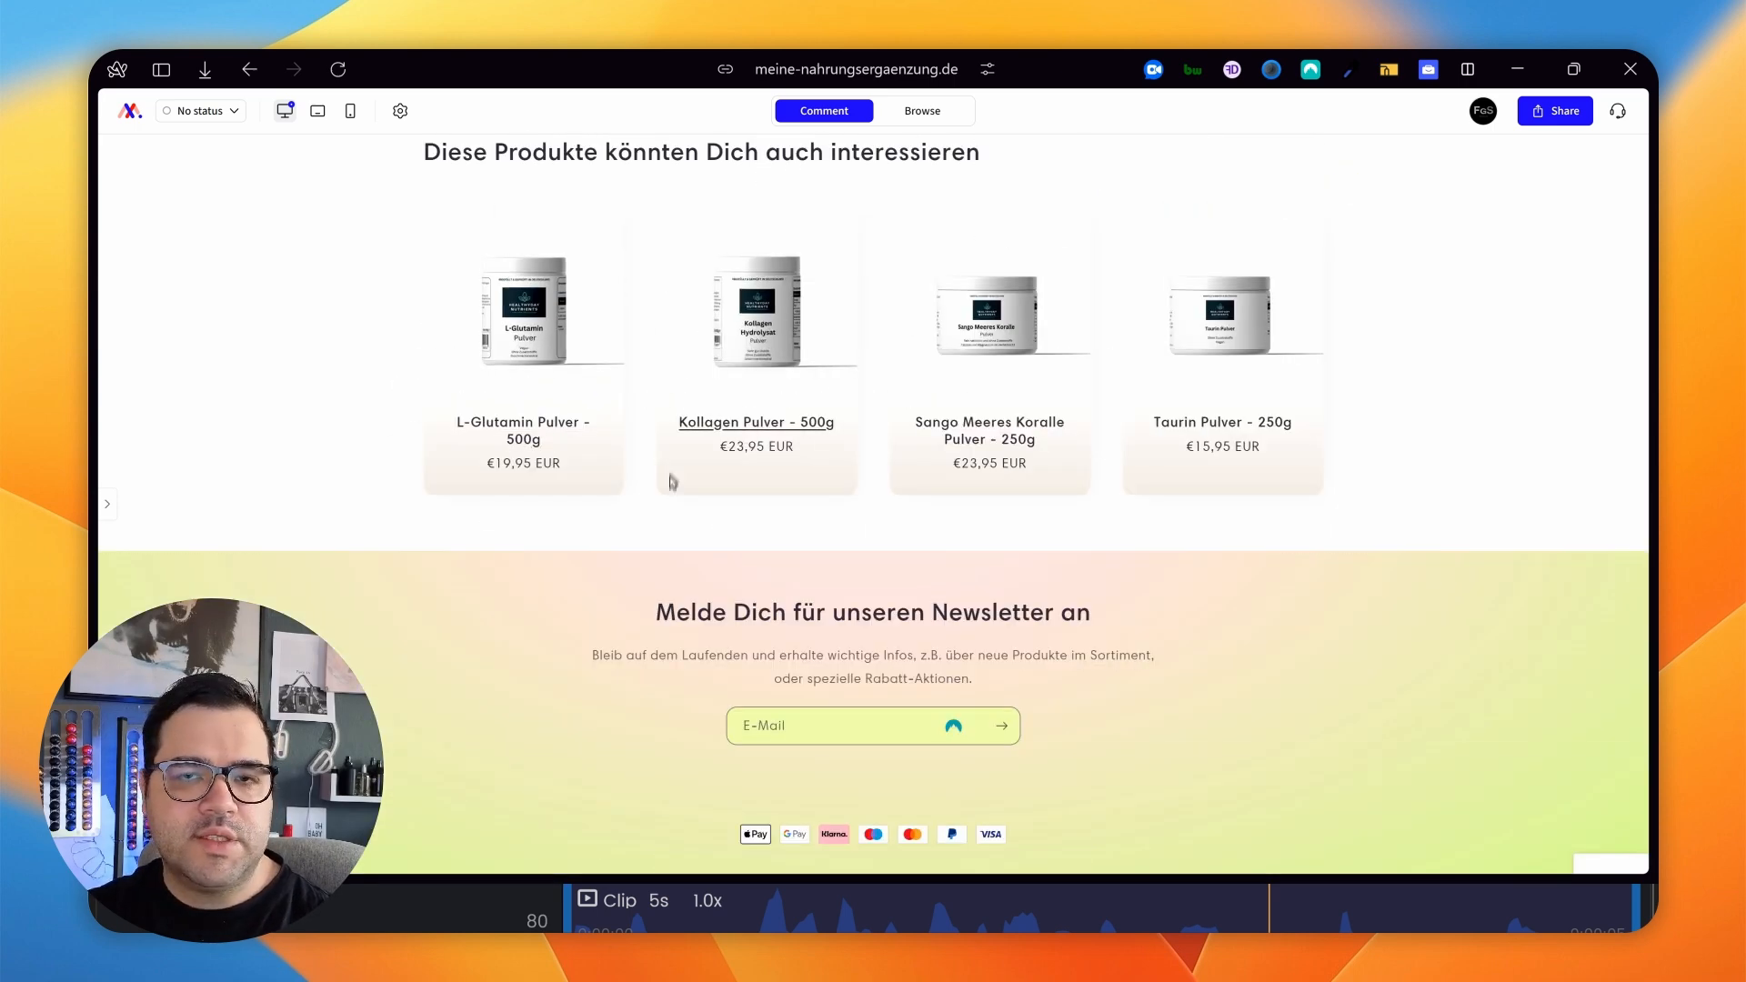
pyautogui.scroll(3, 523, 382)
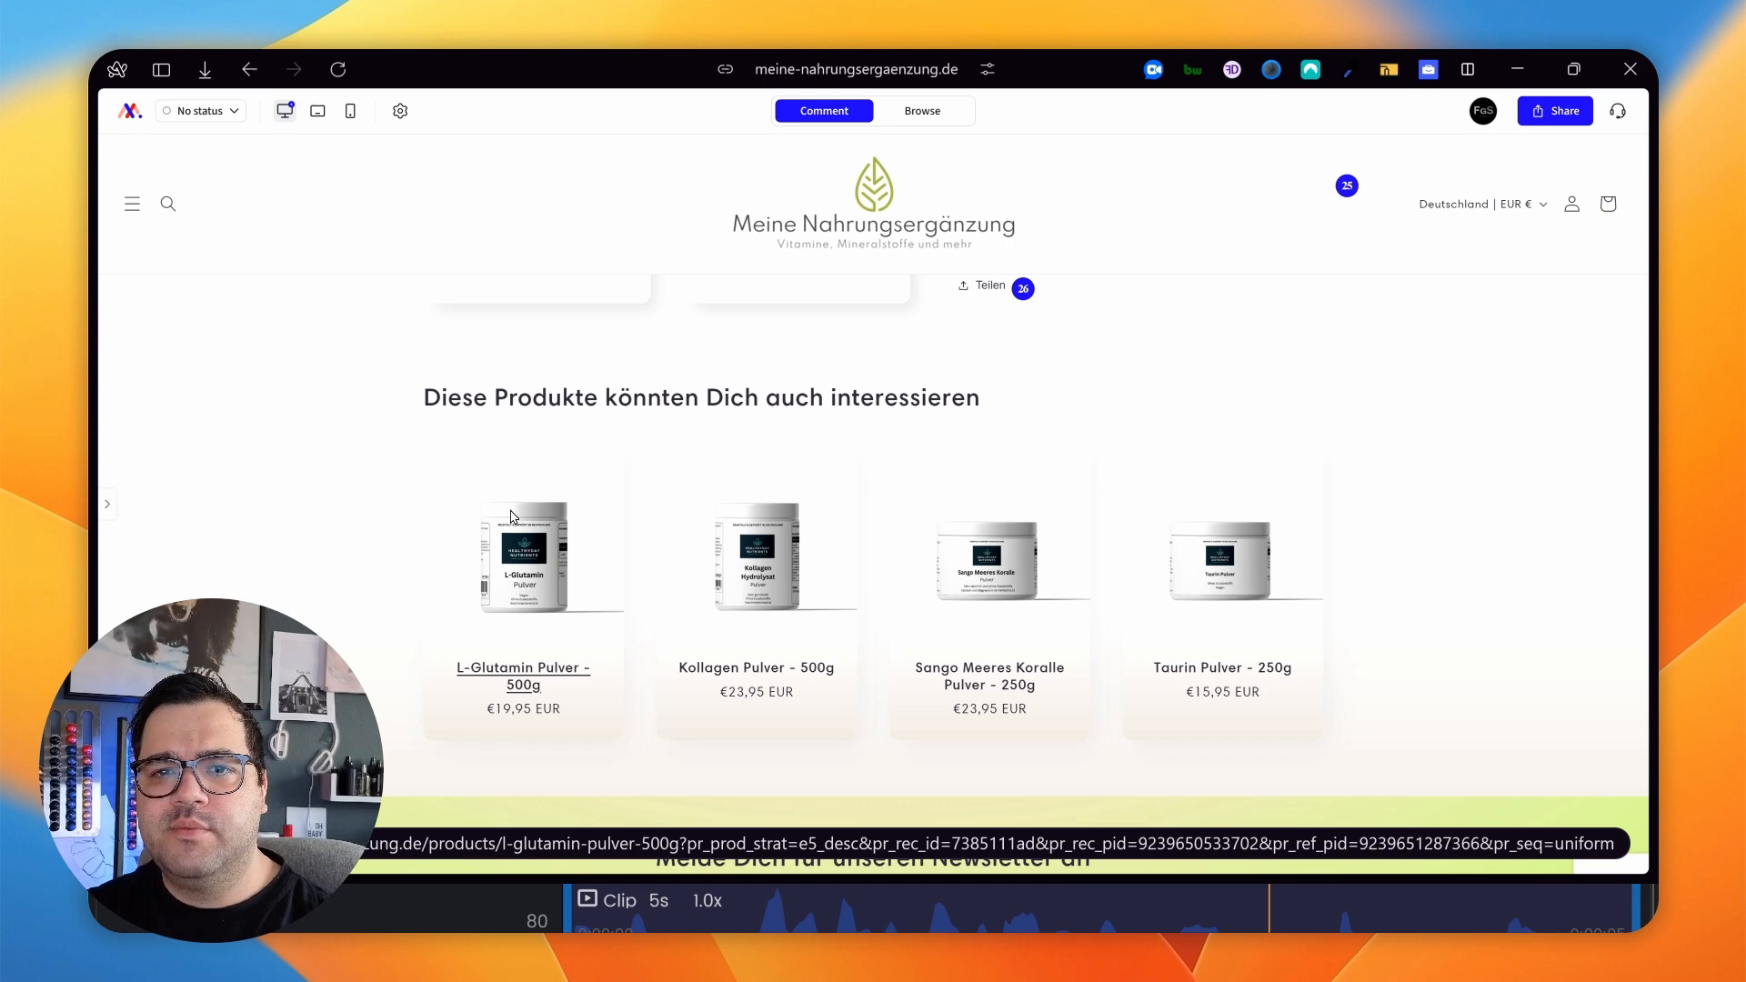
# Review the whole Ashwagandha Pulver product page again, from the purchase area and description to the trust badges, related products and footer.
pyautogui.scroll(-3, 512, 516)
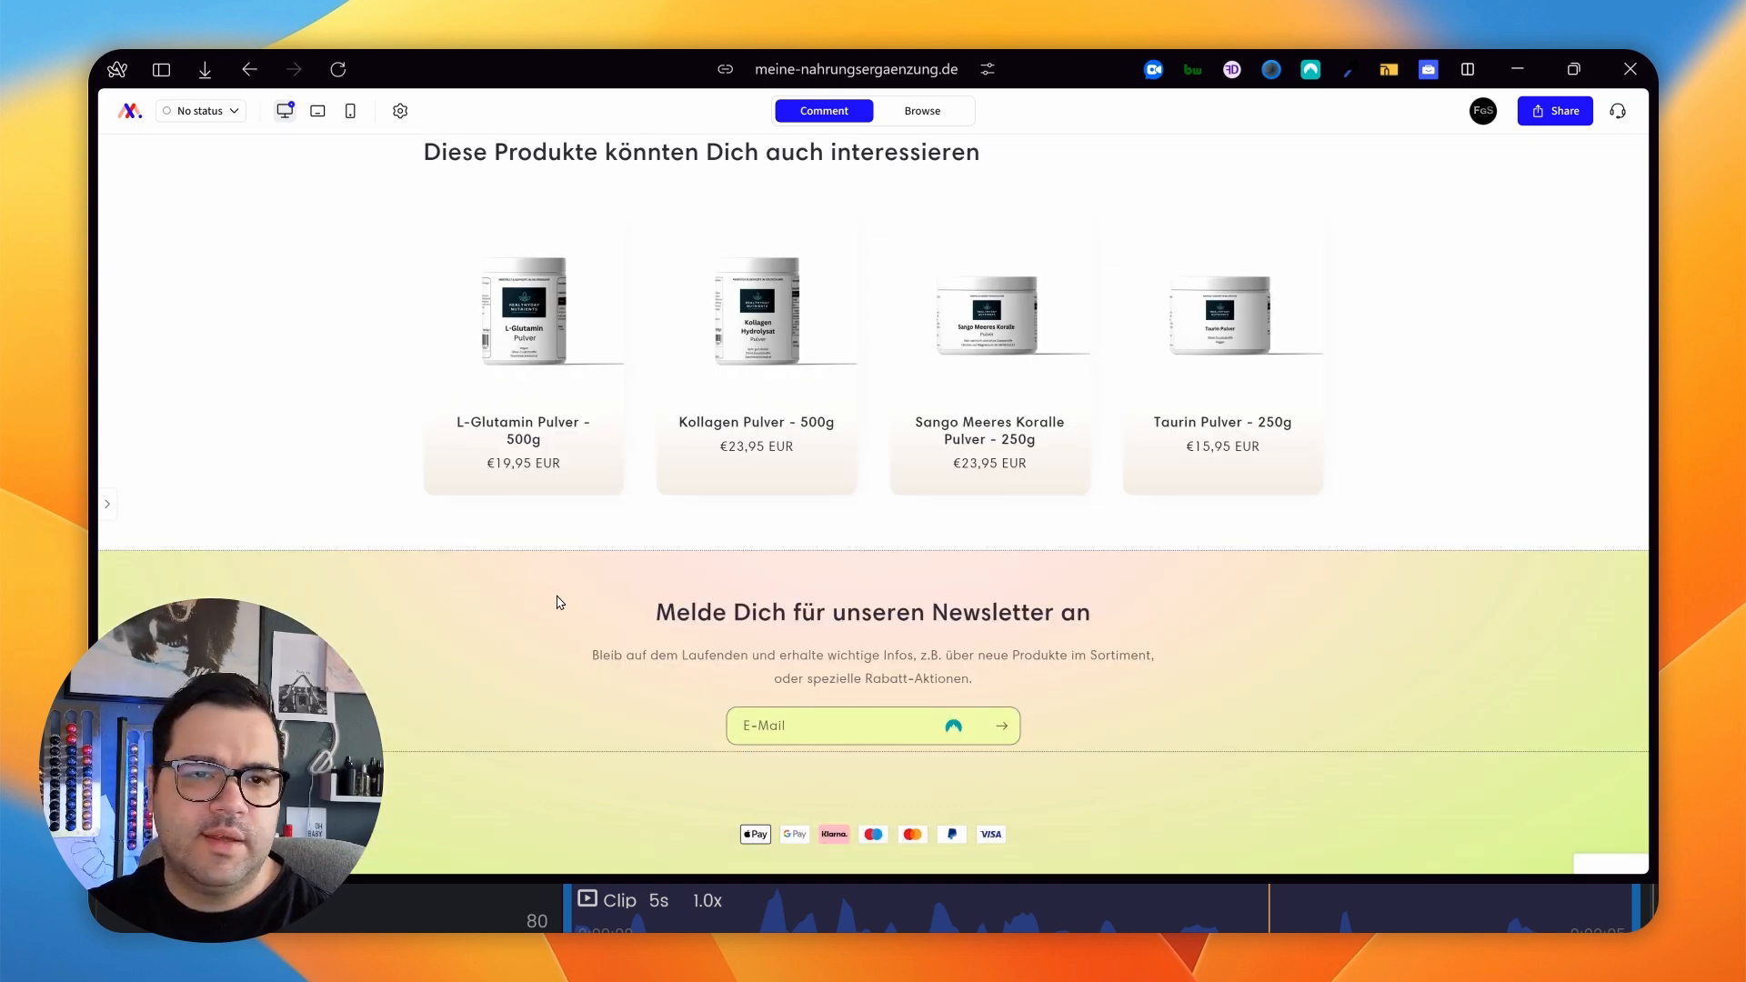
pyautogui.scroll(-1, 615, 581)
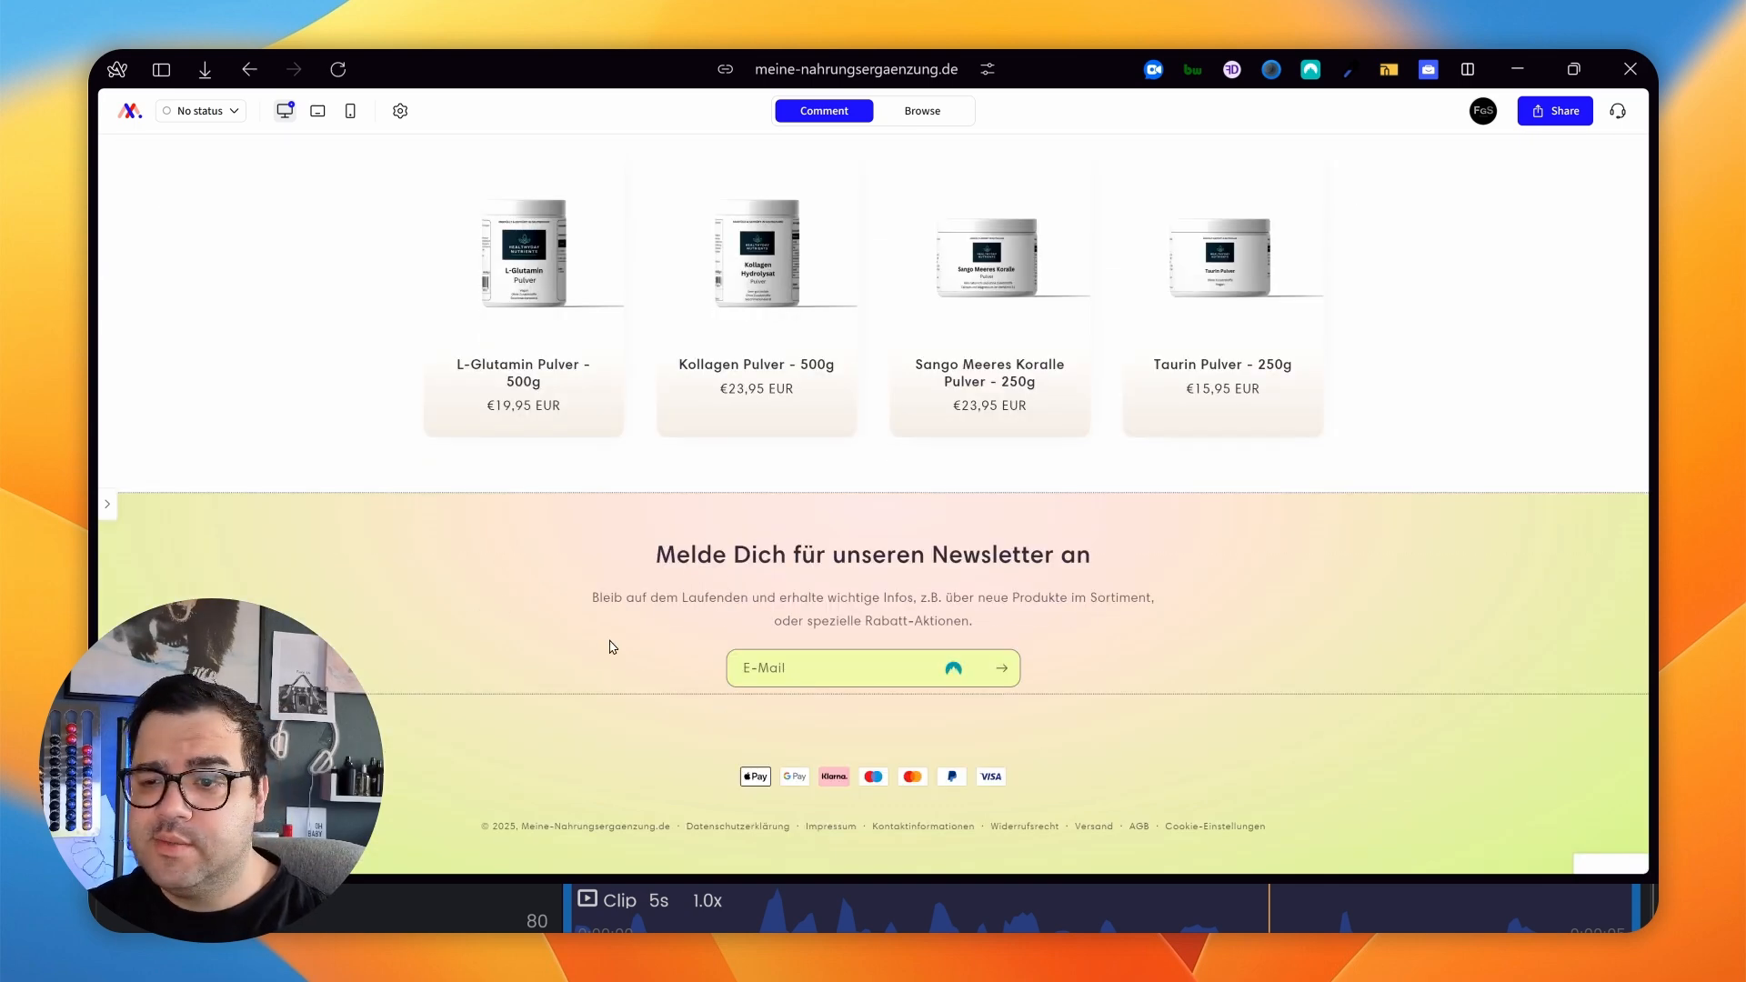
pyautogui.scroll(10, 616, 650)
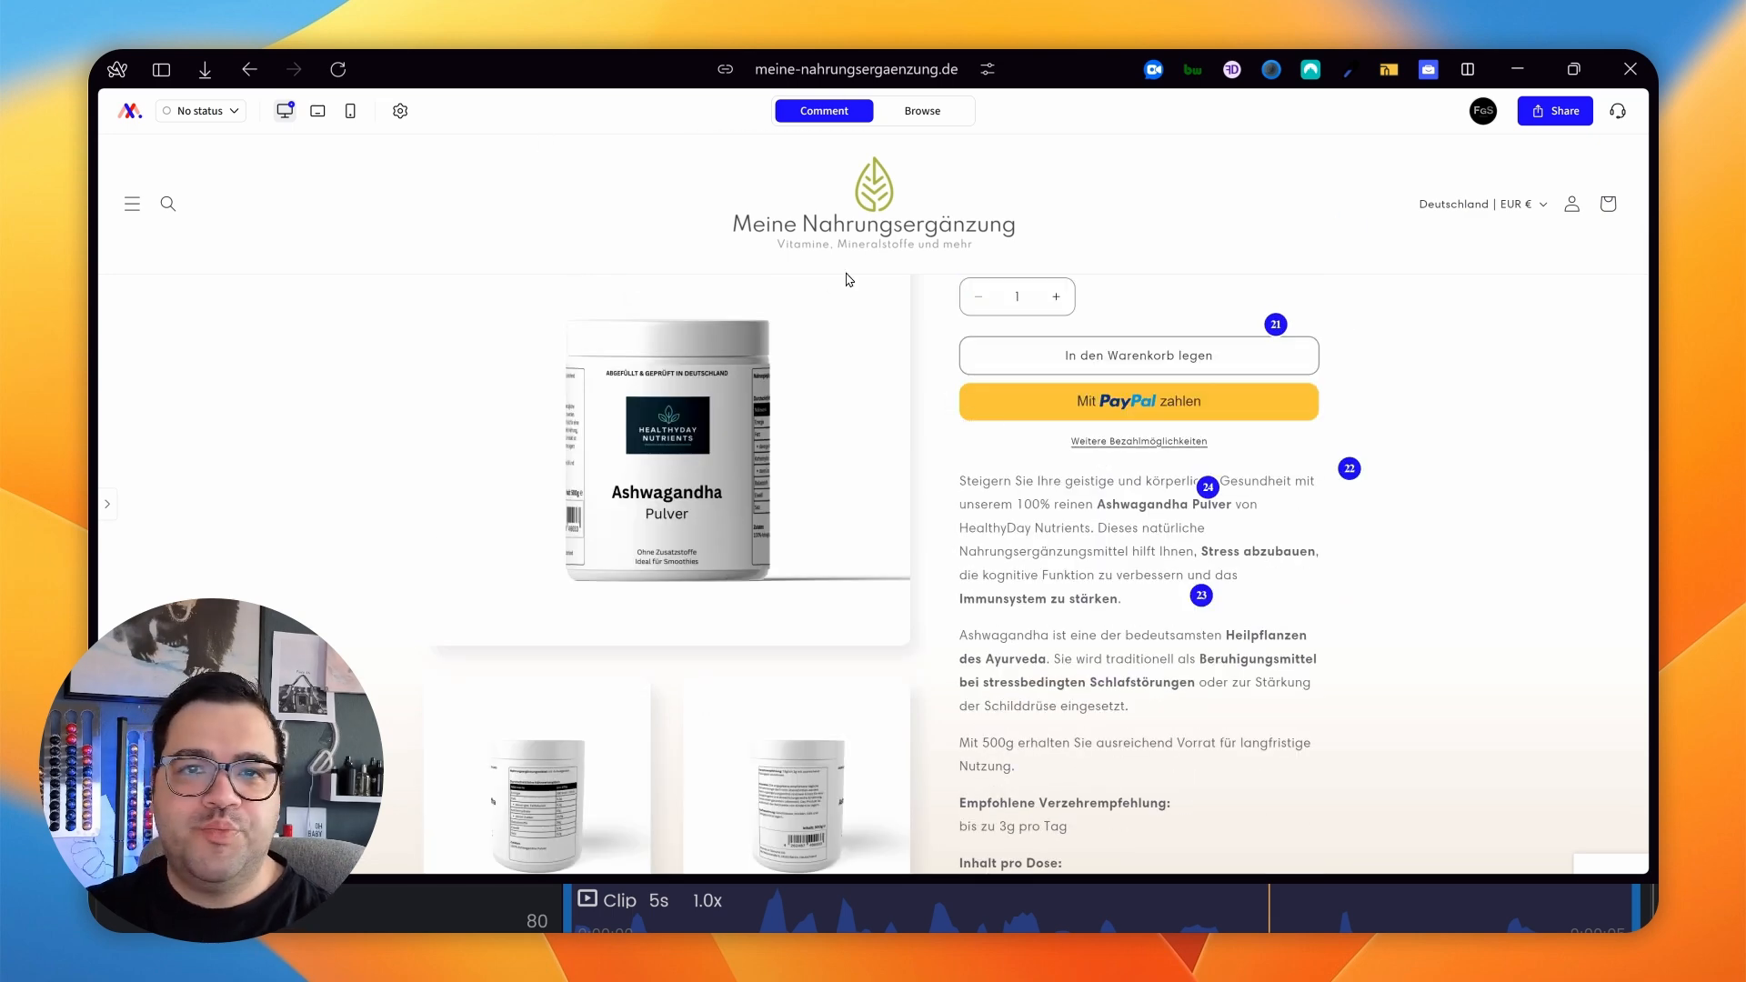
pyautogui.scroll(-10, 848, 279)
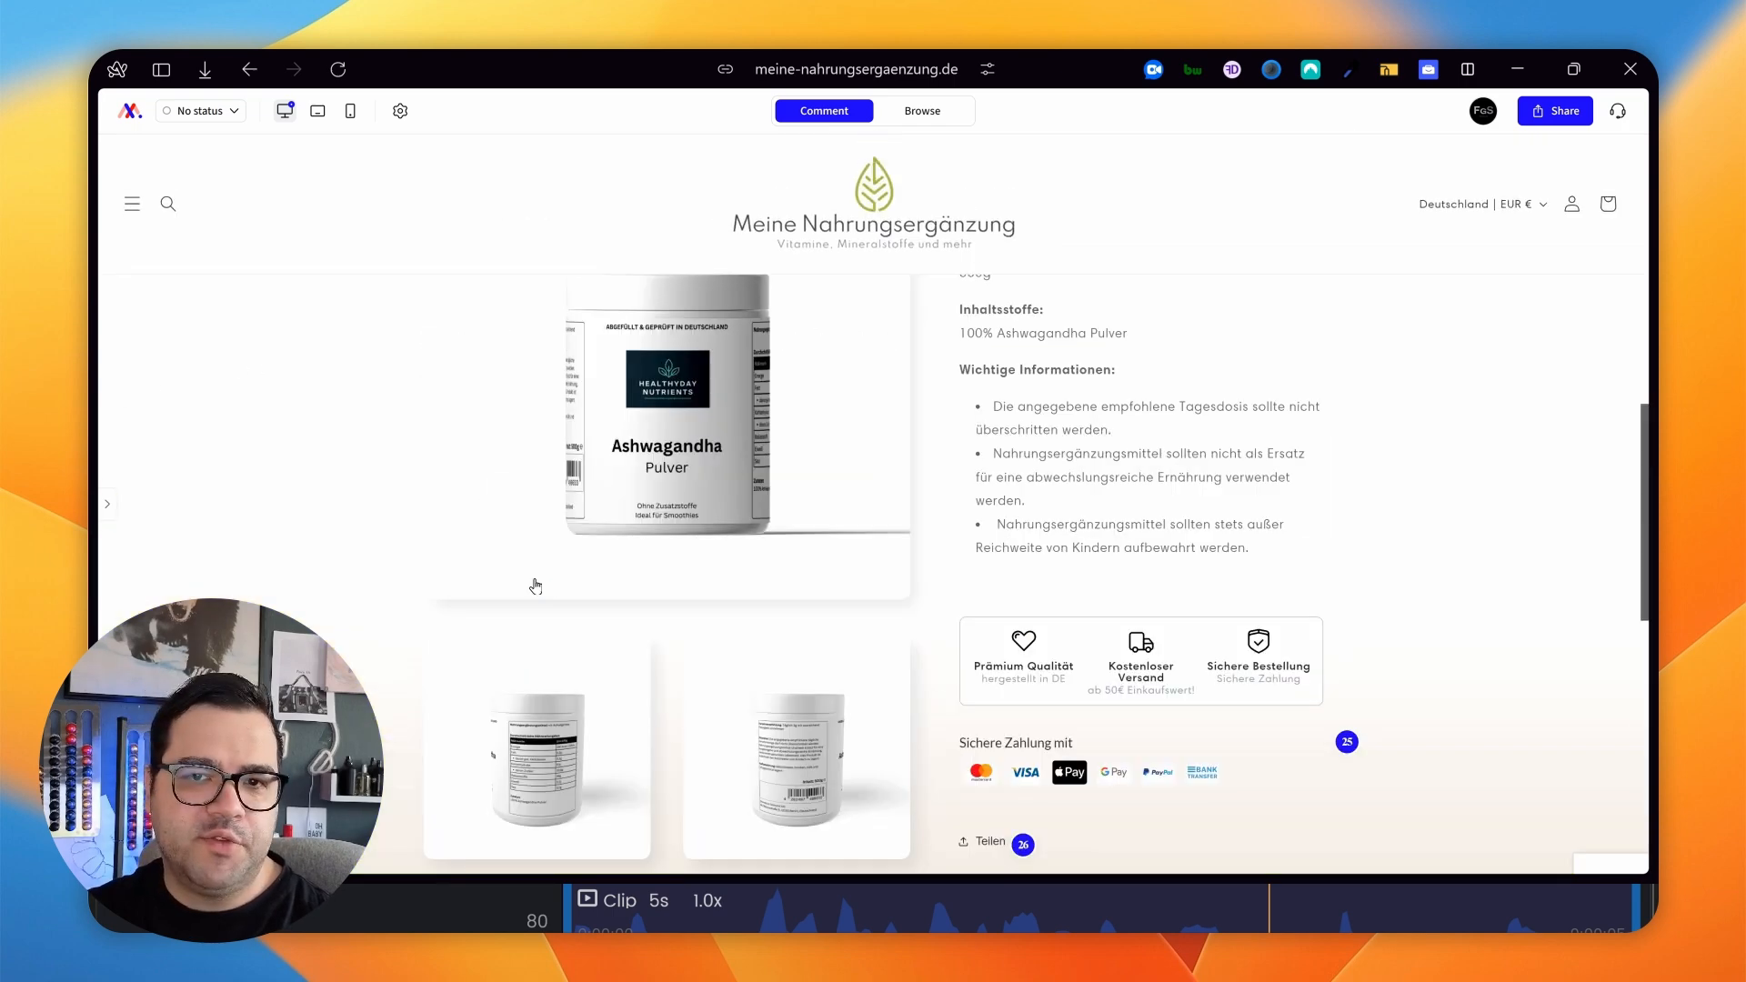
pyautogui.scroll(5, 536, 586)
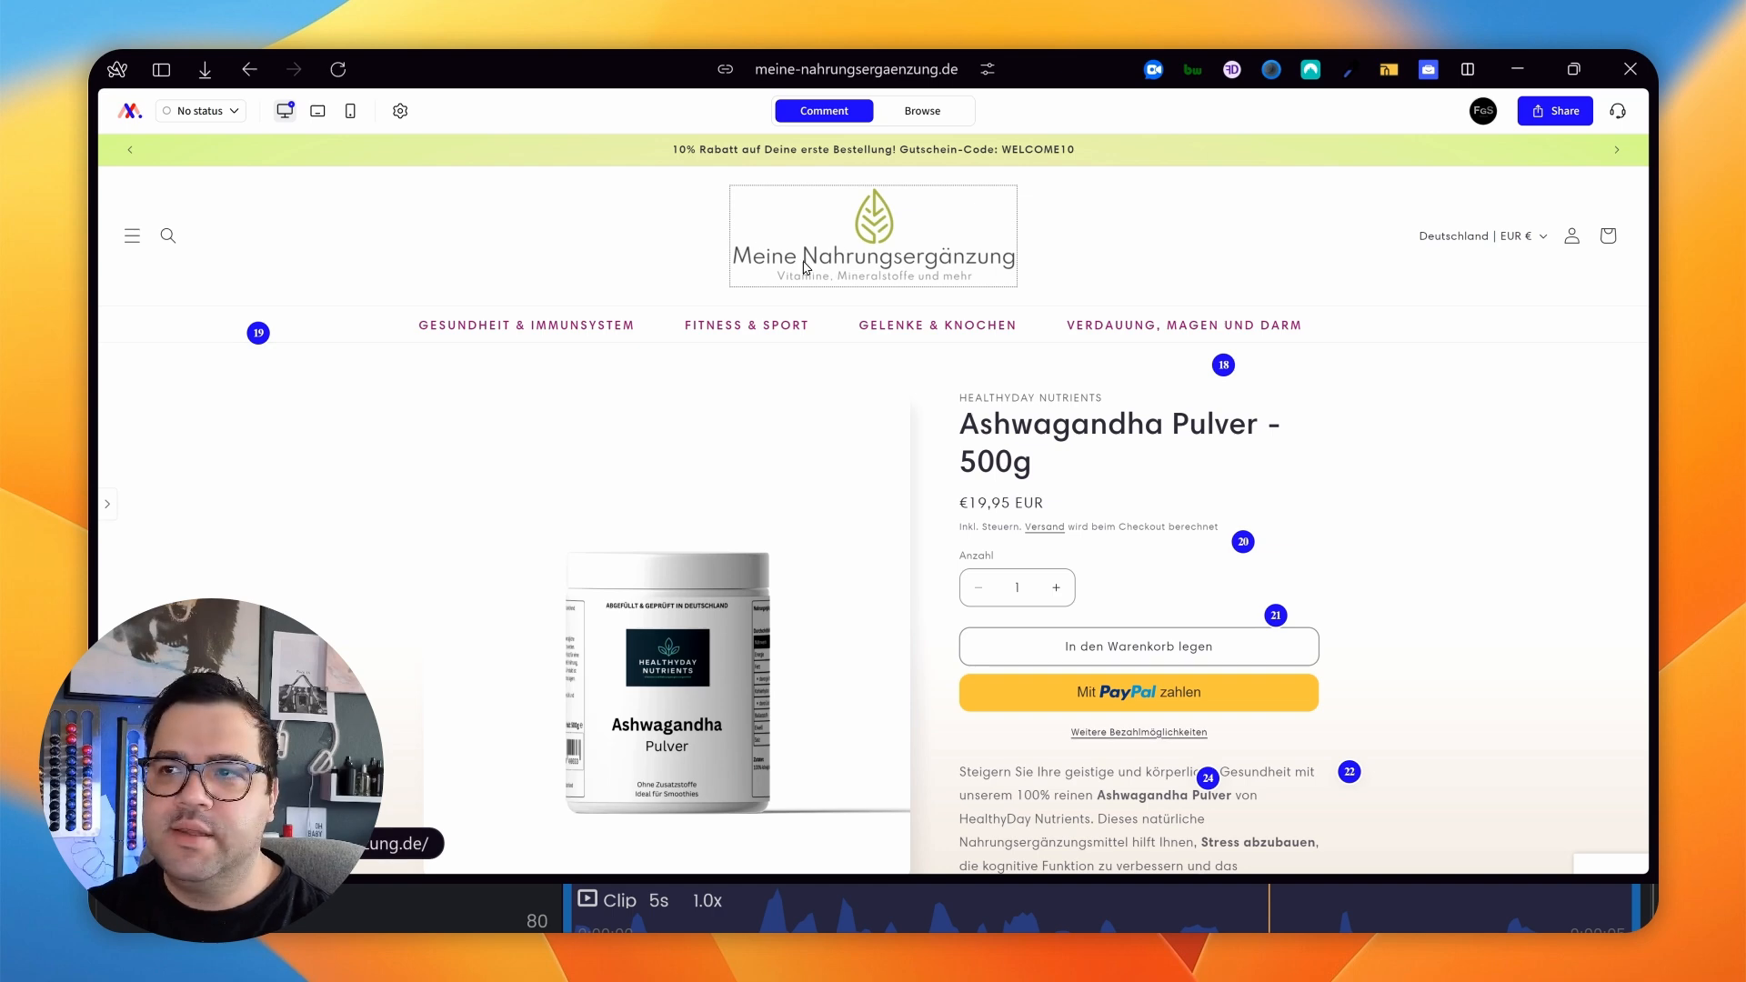
pyautogui.scroll(-5, 1171, 519)
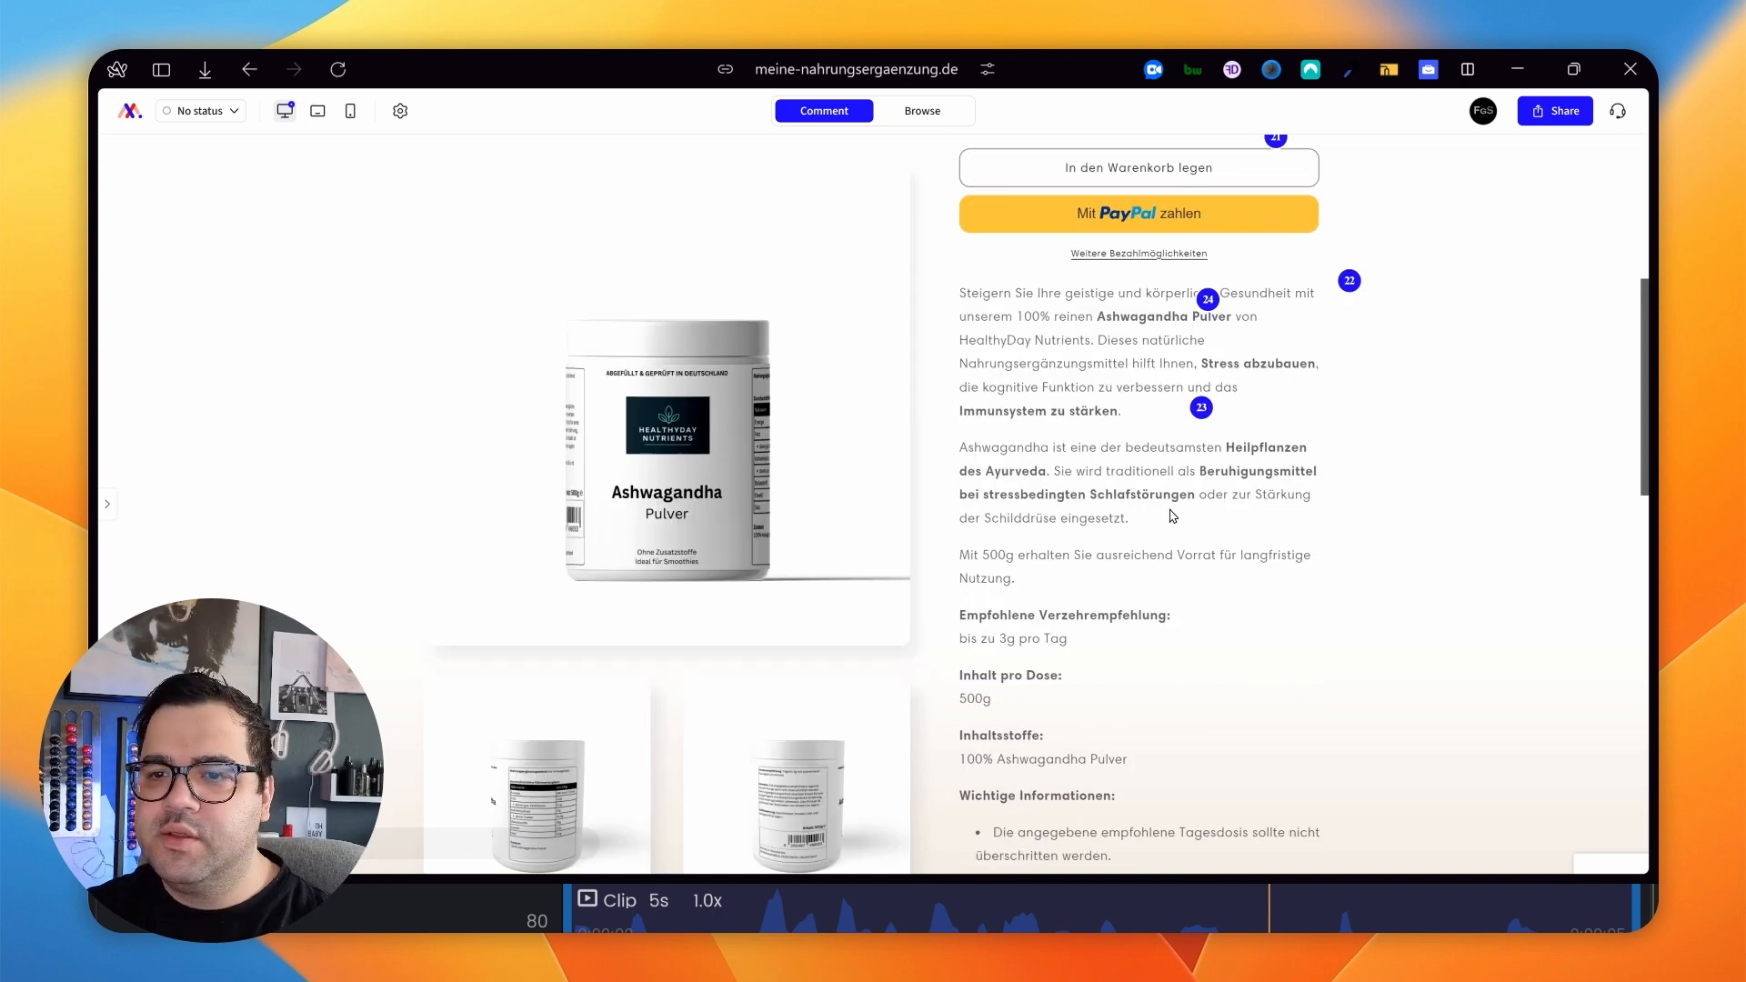
pyautogui.scroll(-1, 1146, 482)
pyautogui.scroll(6, 1150, 468)
pyautogui.scroll(-15, 1173, 455)
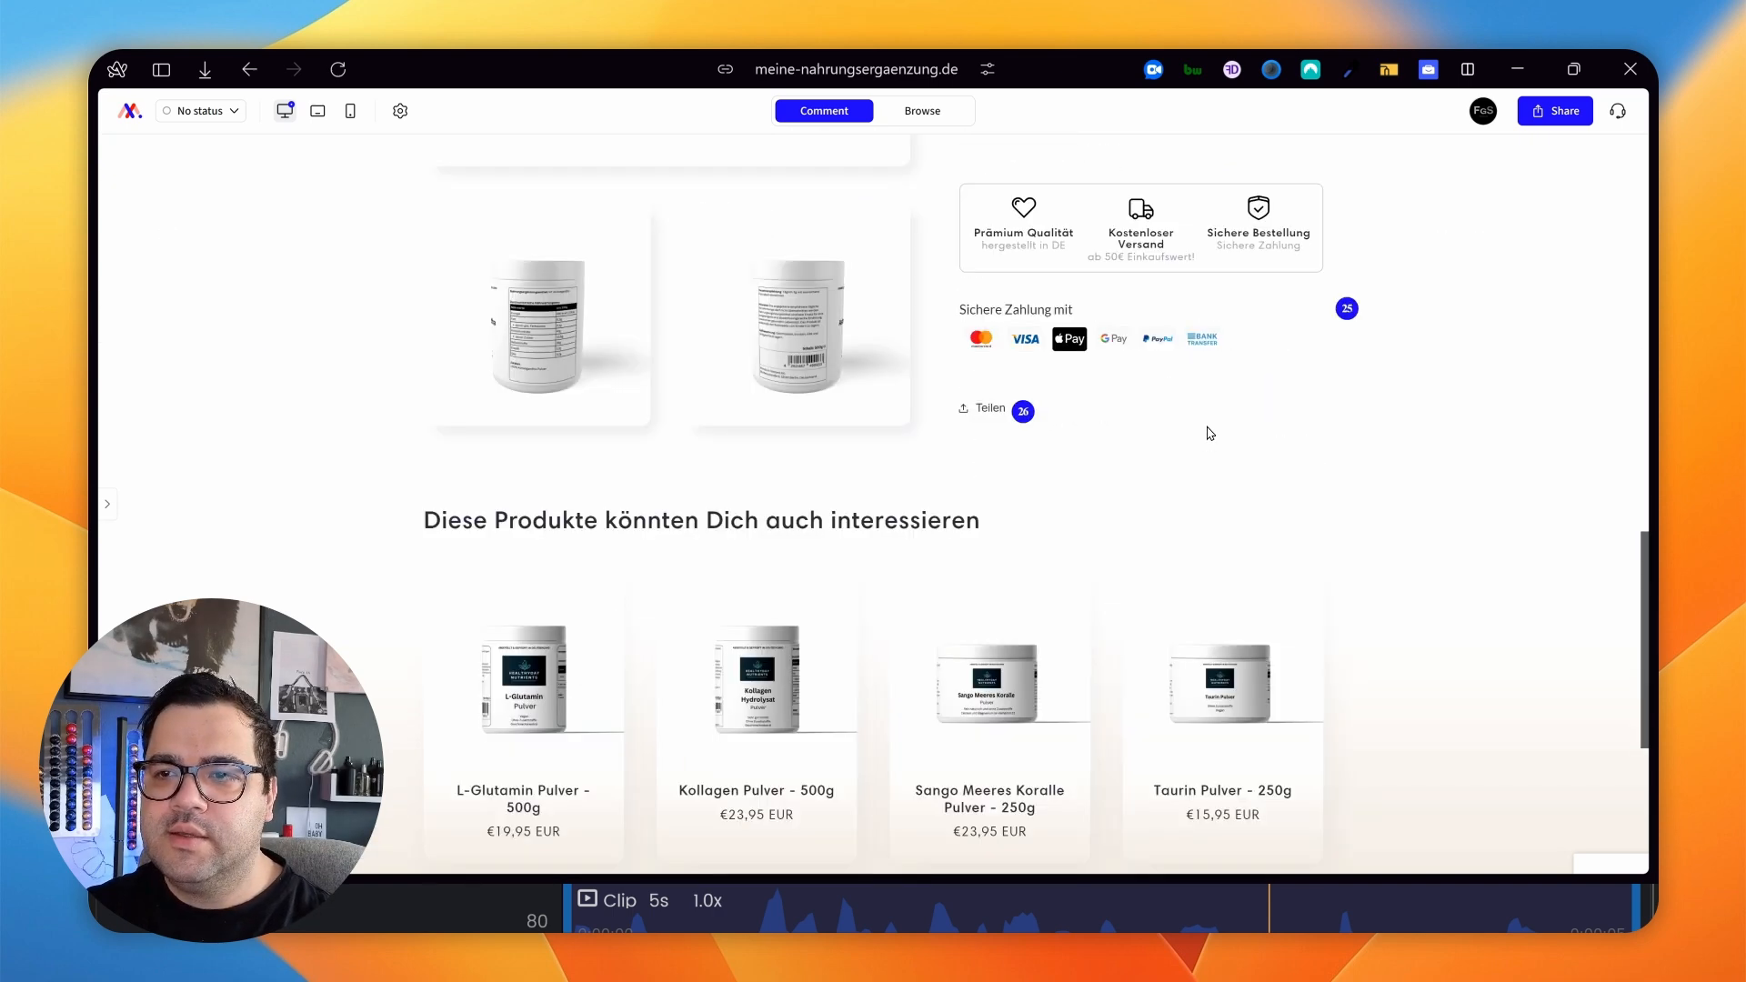
pyautogui.scroll(-3, 1209, 433)
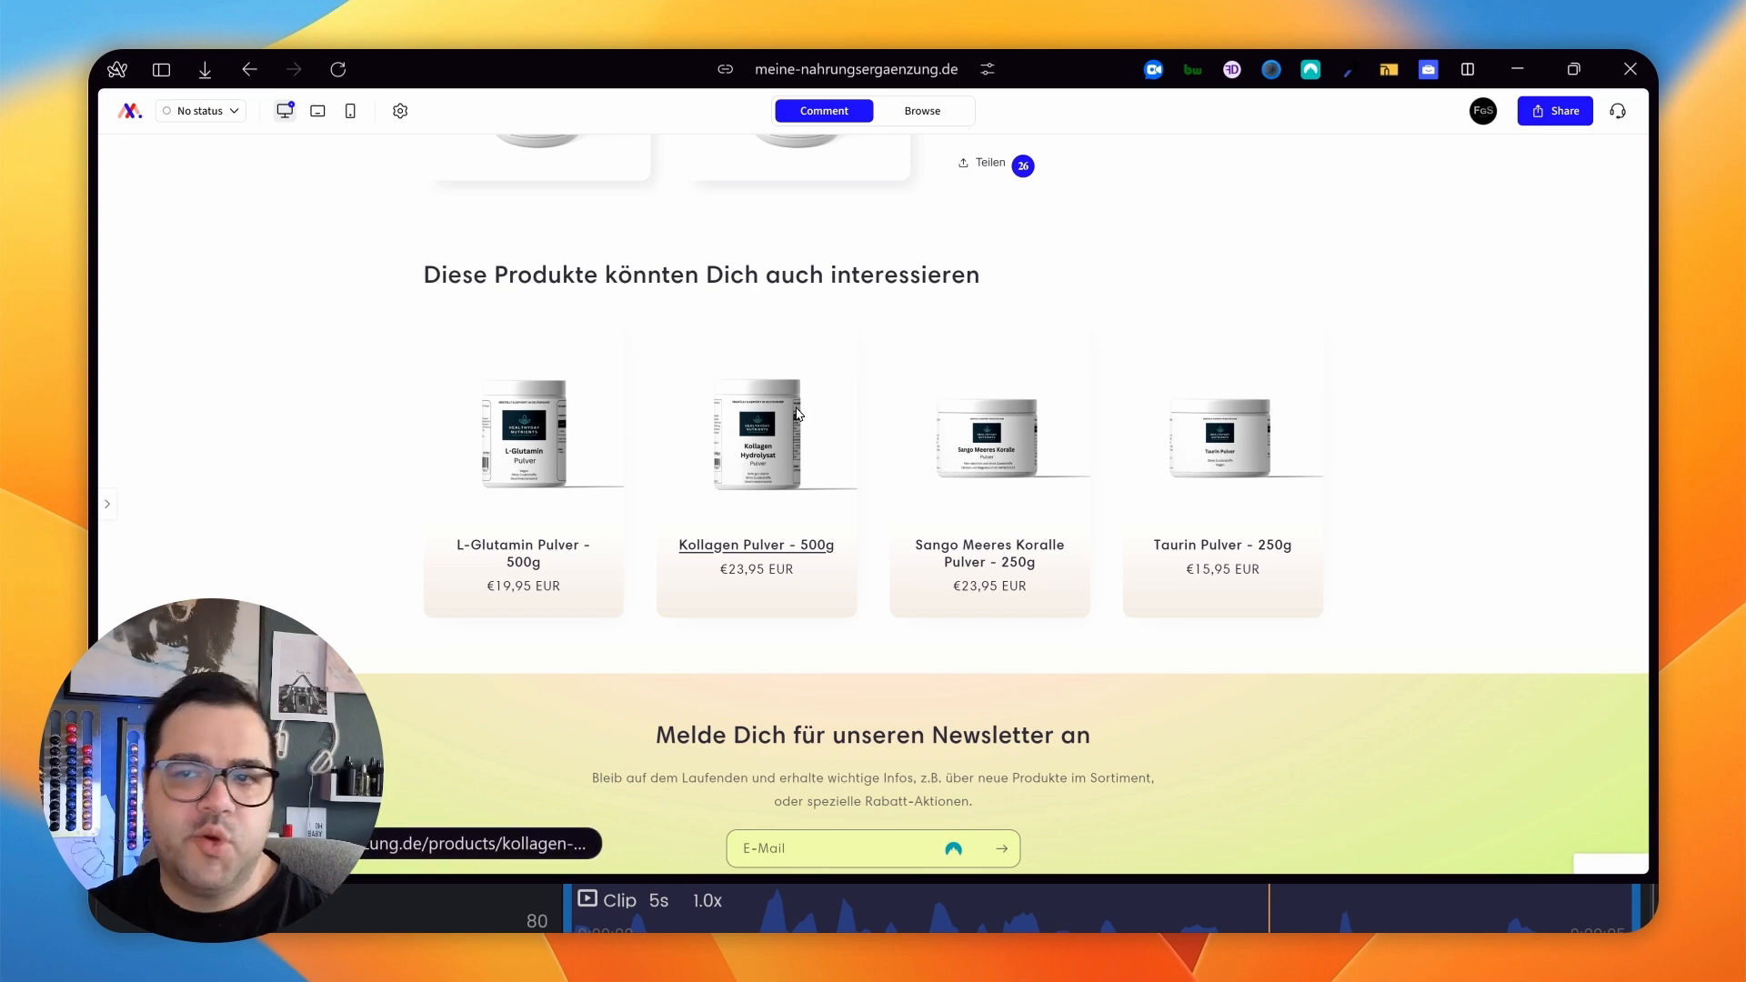